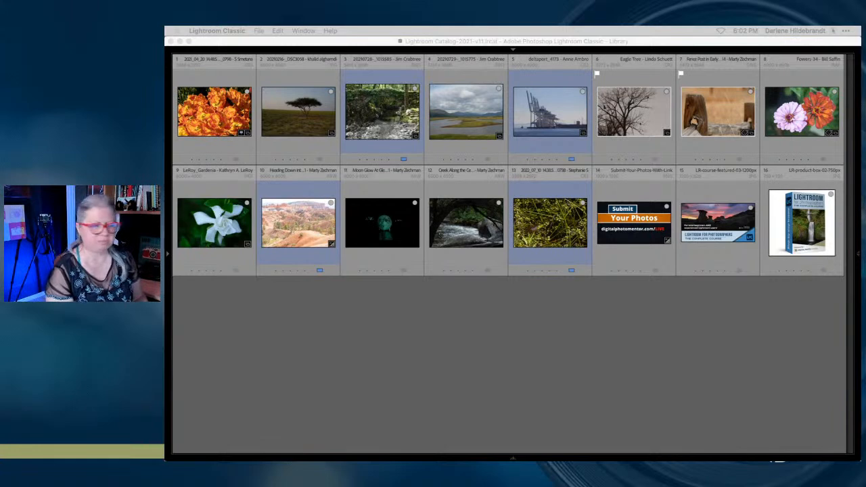
Open the bright orange canyon landscape photo from the grid and bring it into the Develop module.
left_click(601, 350)
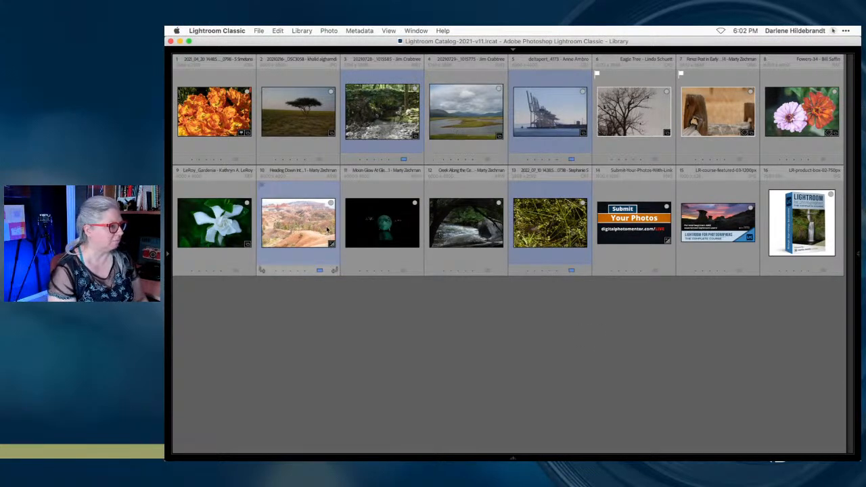
double_click(292, 231)
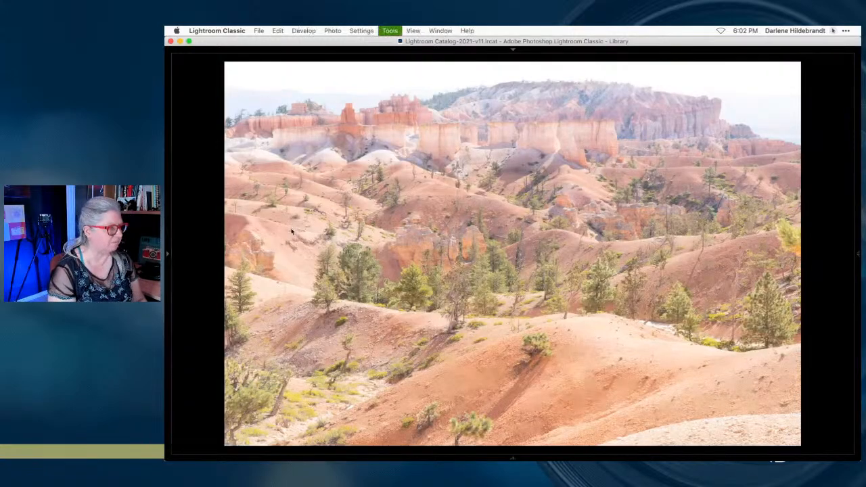
key("d")
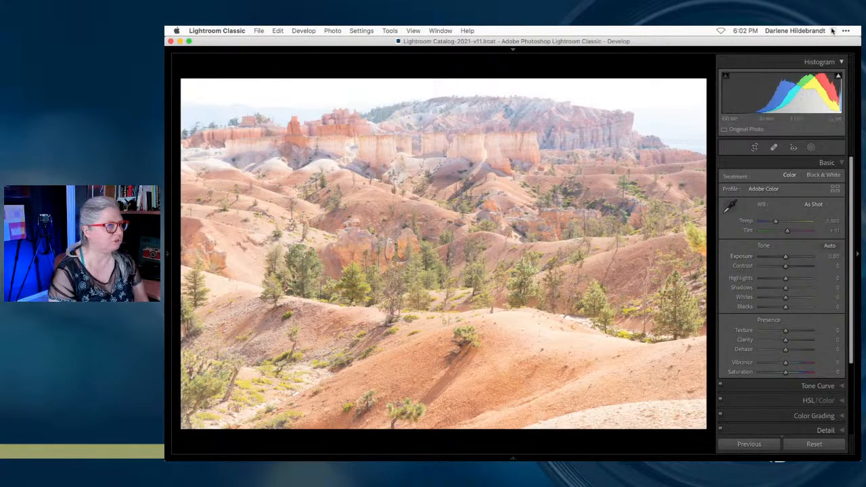
left_click(834, 31)
left_click(815, 54)
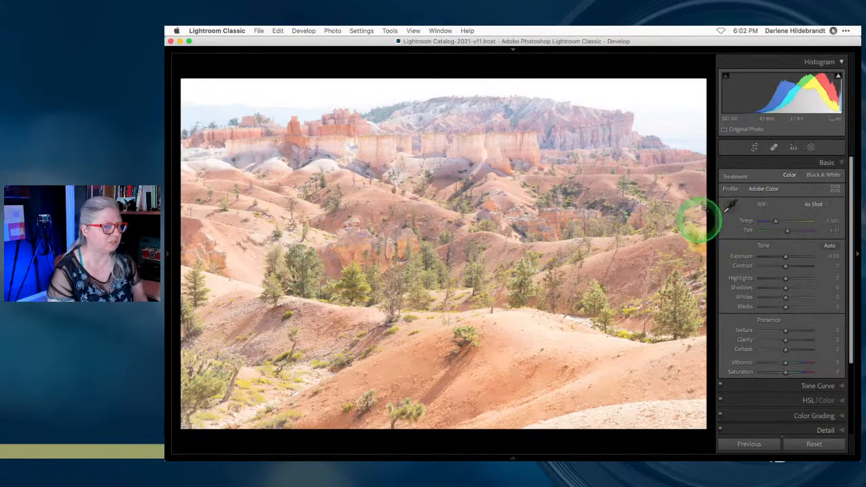
Look over the Camera Matching profiles available for the photo and close the Profile Browser.
left_click(836, 189)
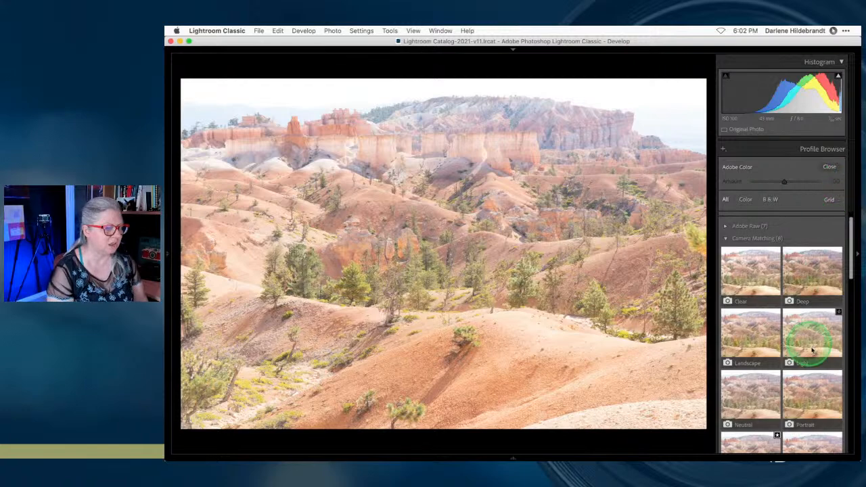
left_click(812, 406)
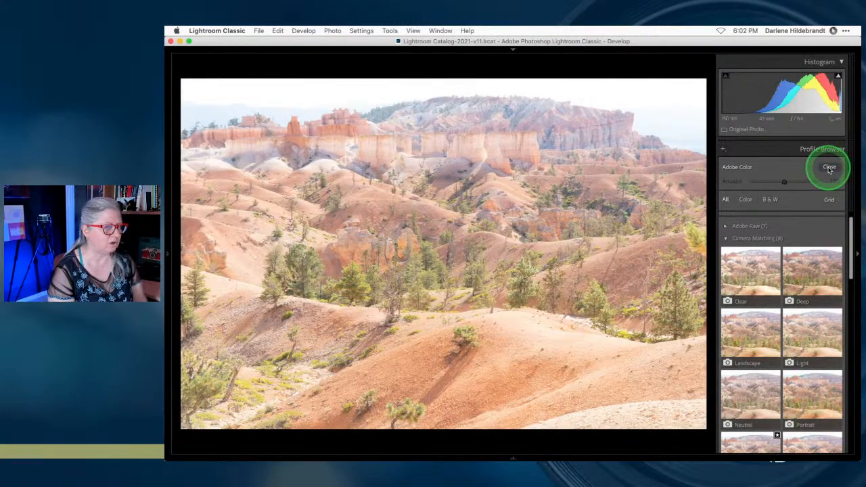
left_click(830, 169)
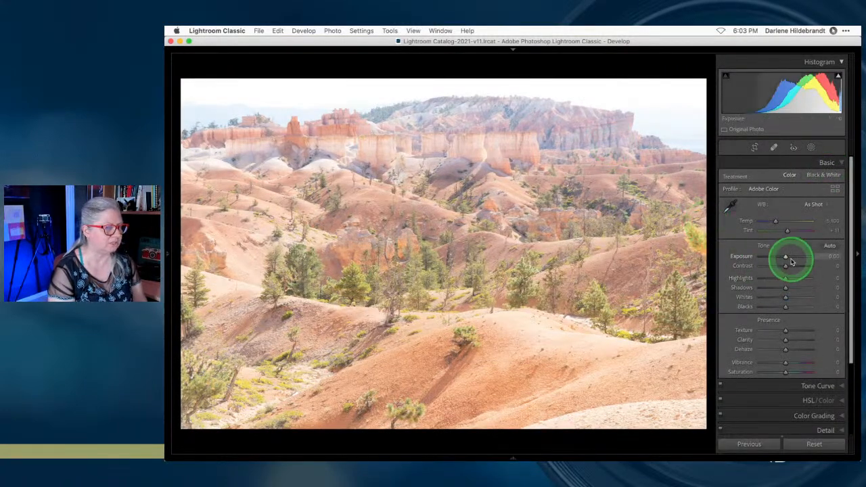
Darken the canyon photo by setting Exposure to -1.80 and Highlights to -47.
left_click_drag(786, 256, 776, 257)
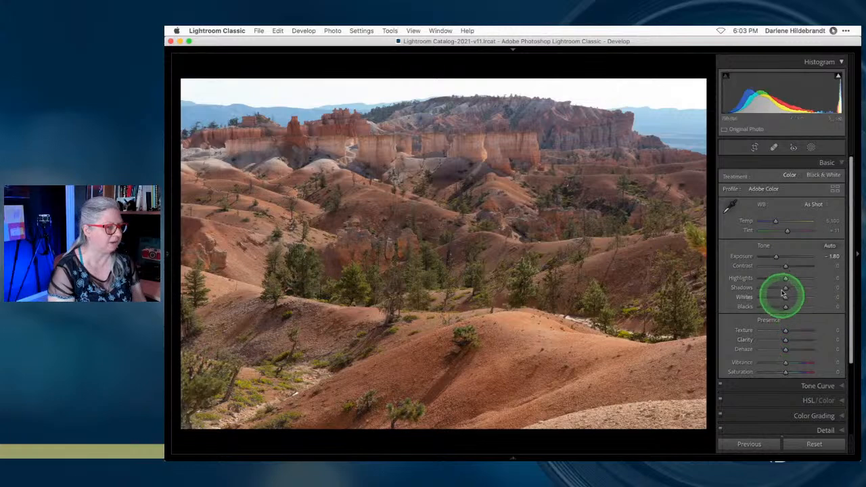
left_click_drag(786, 278, 748, 277)
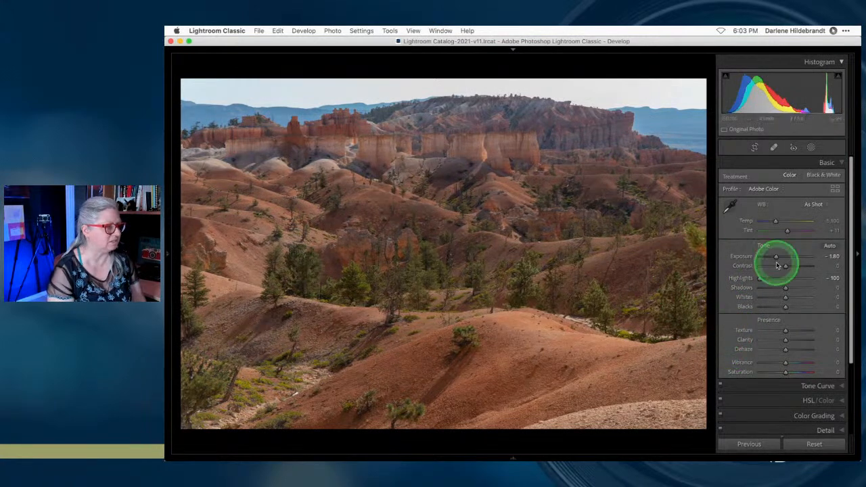
left_click_drag(764, 279, 774, 278)
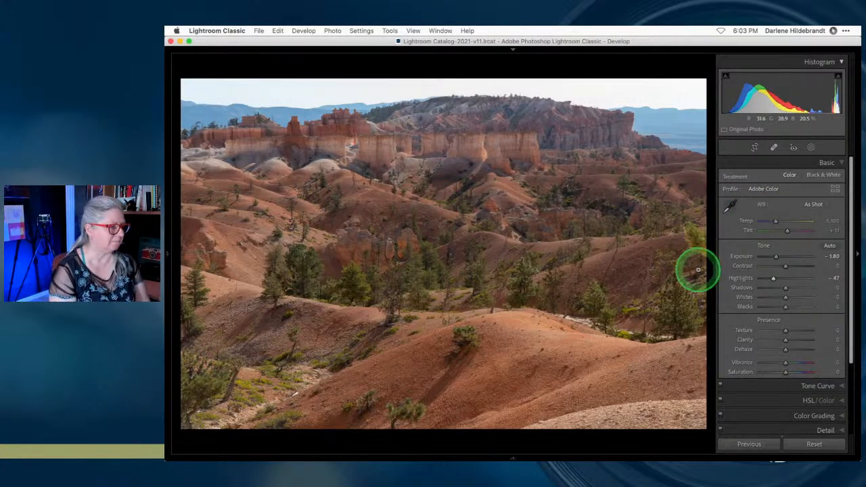
Browse the Camera Matching profiles and cycle the photo's info overlay to its file and exposure details.
left_click(835, 189)
scroll(812, 257, "down", 2)
scroll(812, 257, "up", 3)
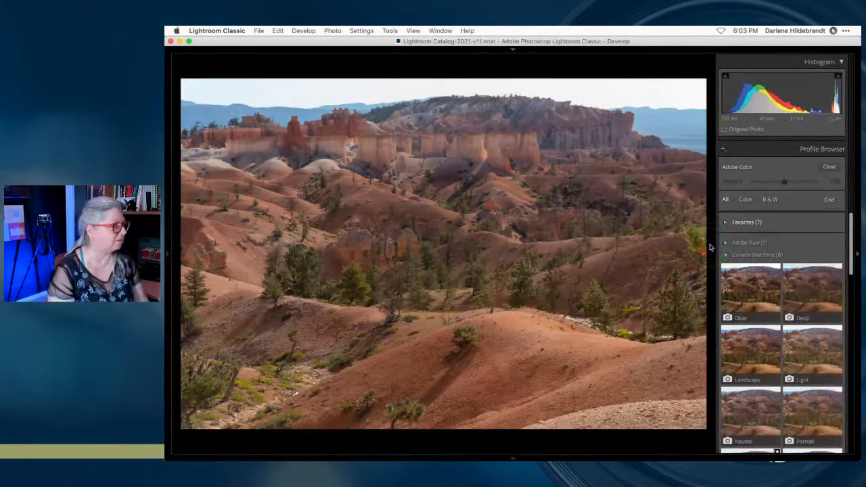
key("i")
key("i")
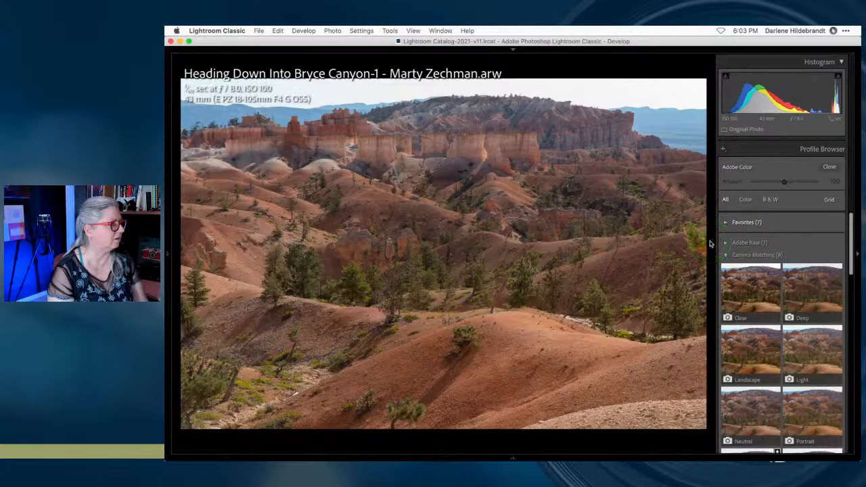
key("i")
key("i")
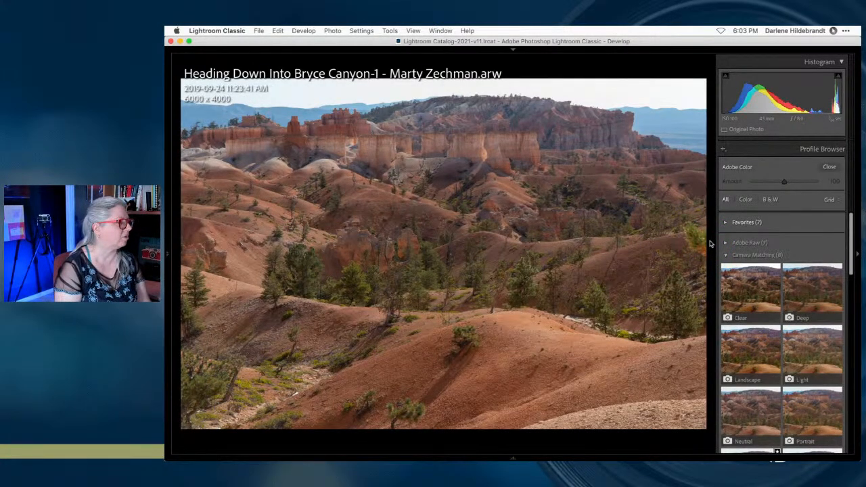
key("i")
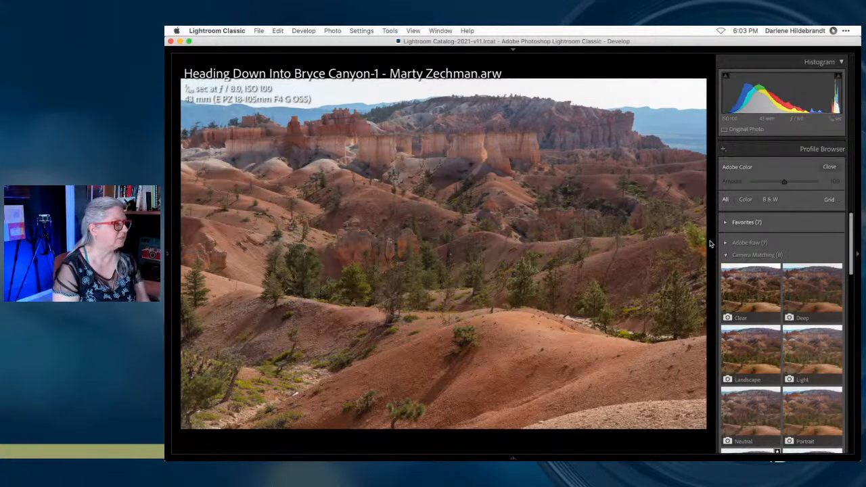
Examine the camera make and model in the photo's Library metadata and return to Develop.
key("e")
left_click(848, 253)
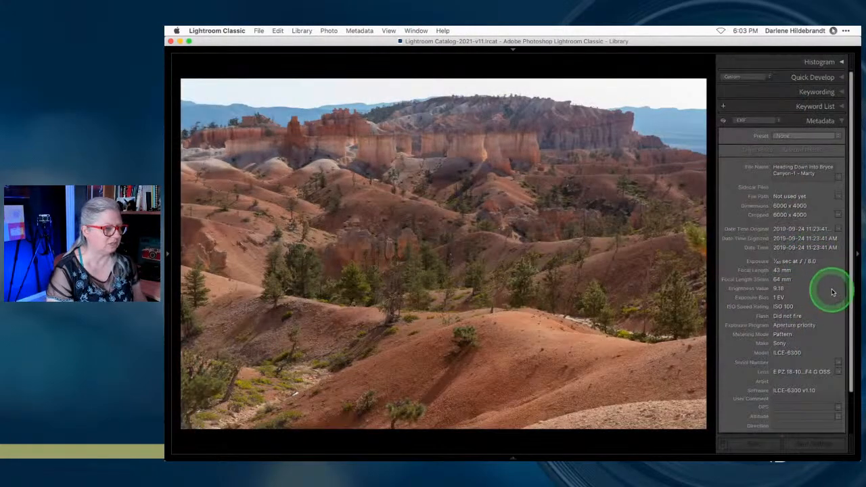
key("d")
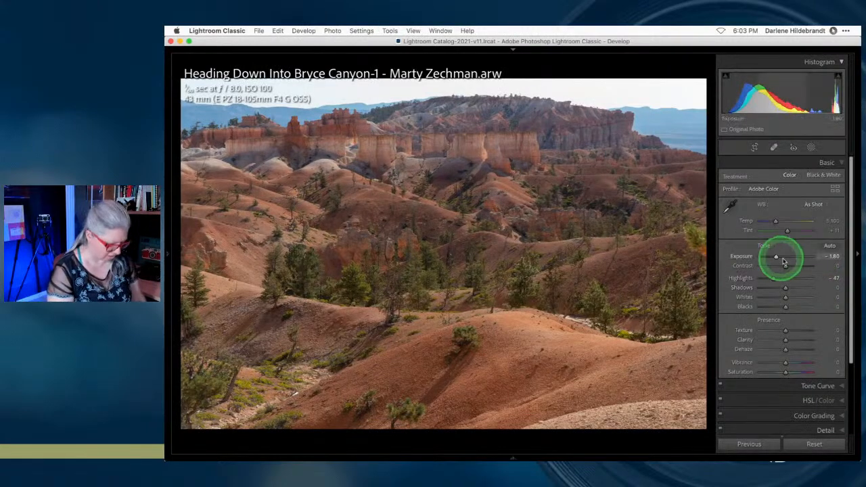
Apply the Camera Standard profile from the Camera Matching group and close the Profile Browser.
left_click(836, 189)
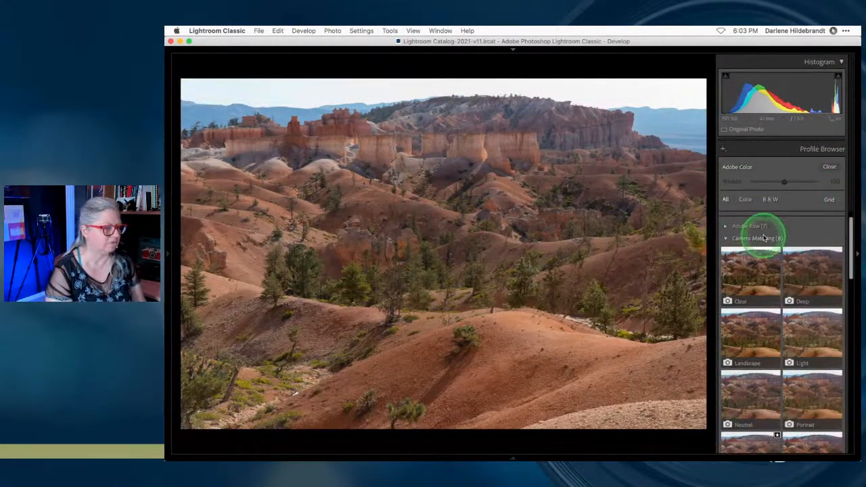
scroll(833, 281, "down", 1)
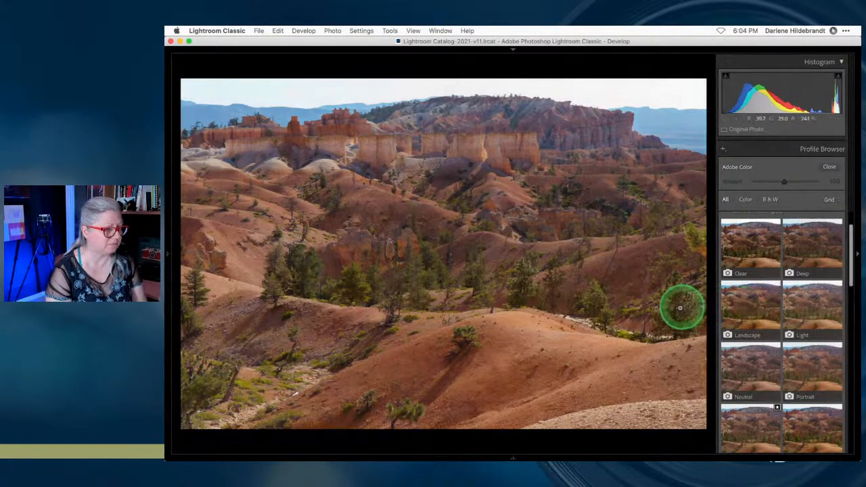
scroll(758, 348, "down", 3)
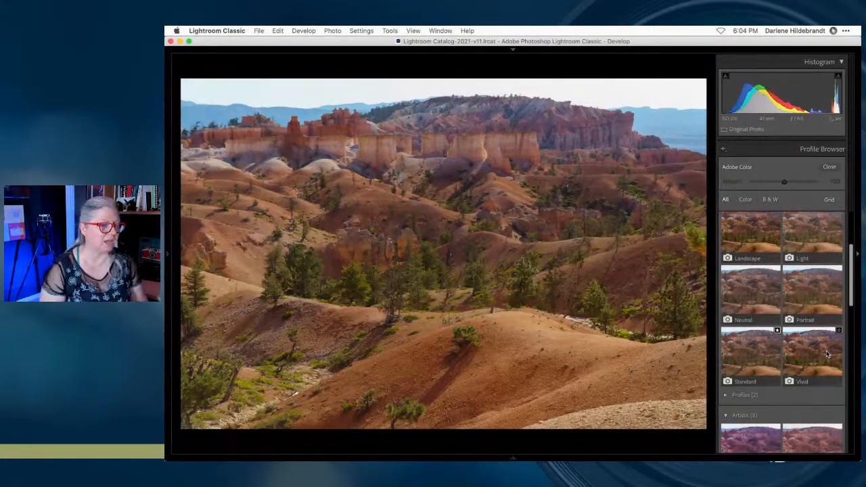
left_click(755, 352)
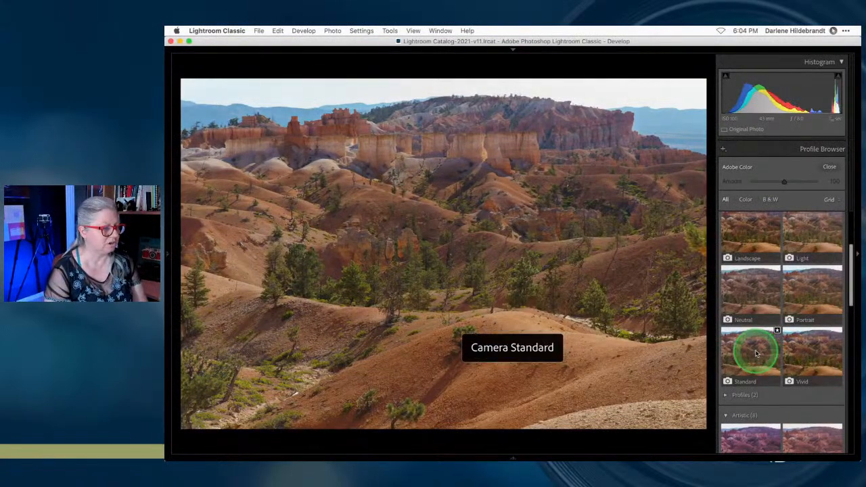
left_click(829, 167)
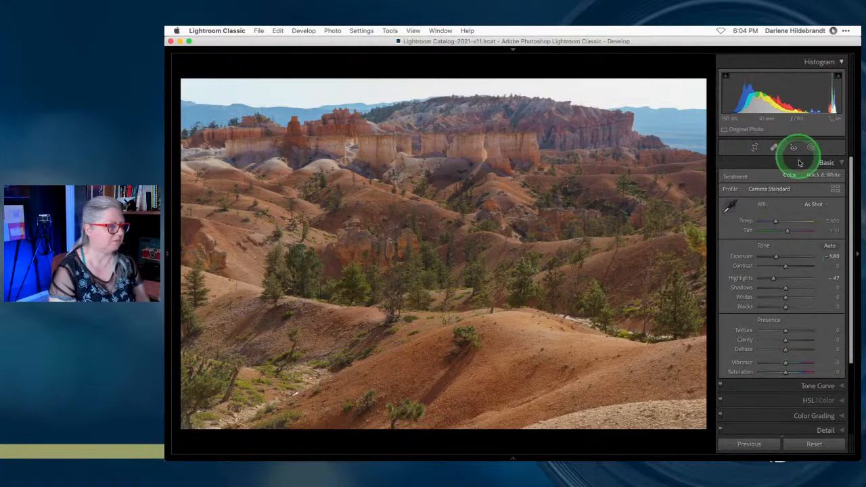
Auto-set Whites to +36, checking its clipping preview and inspecting the pale rocks in the gully close up.
double_click(745, 298, "shift")
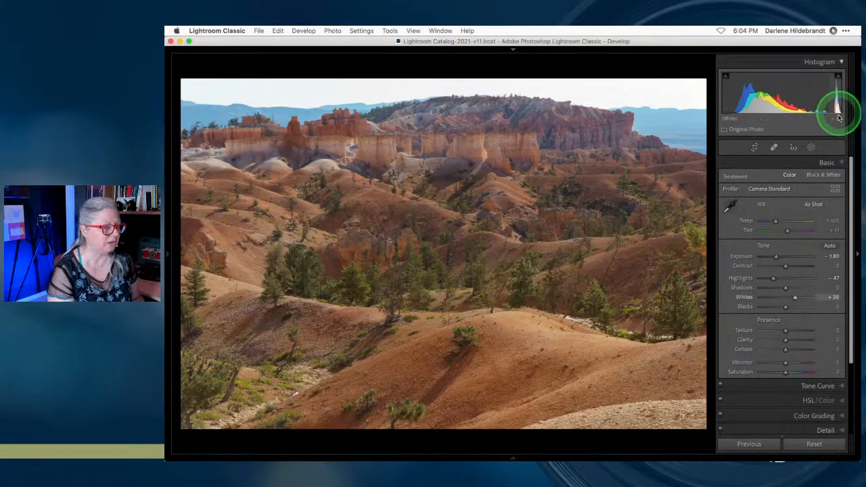
left_click(795, 300, "alt")
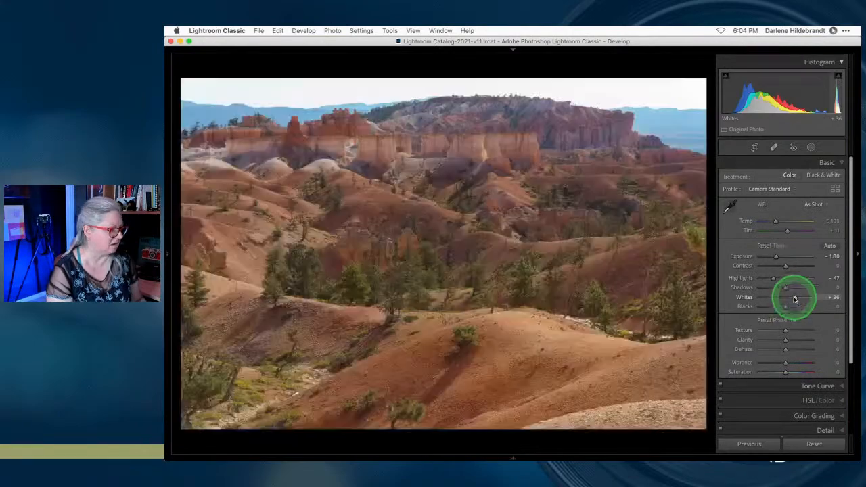
left_click(796, 300, "alt")
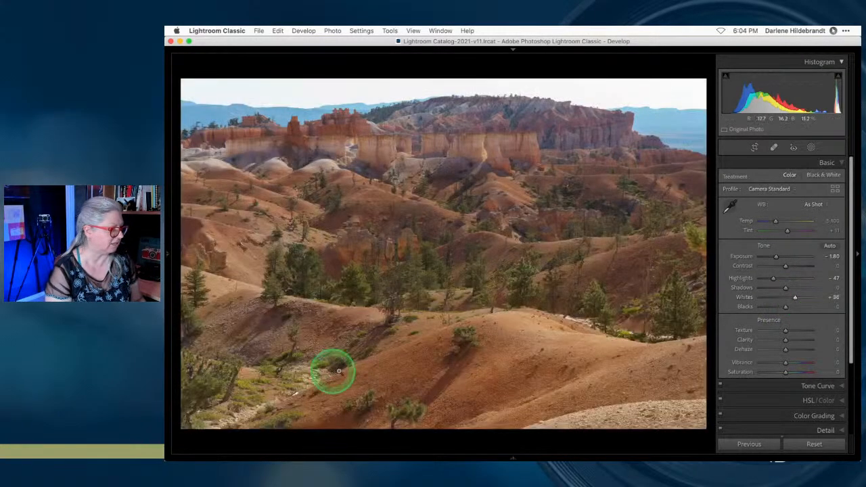
left_click(289, 424)
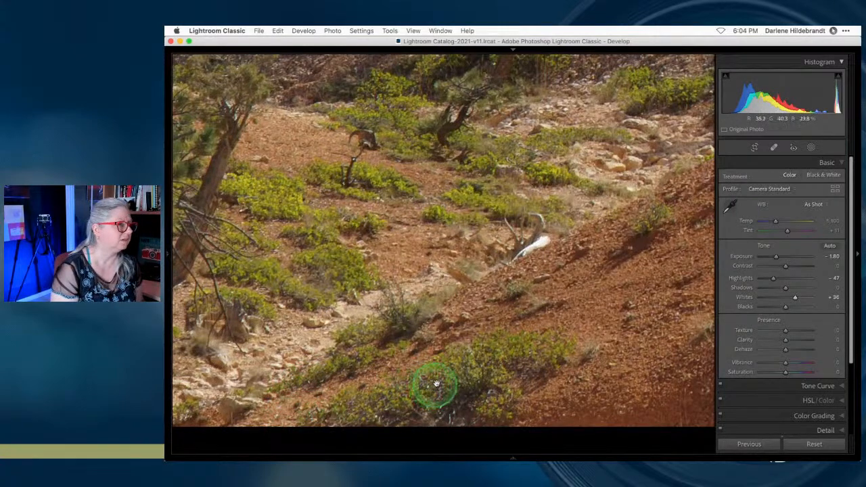
left_click(449, 325)
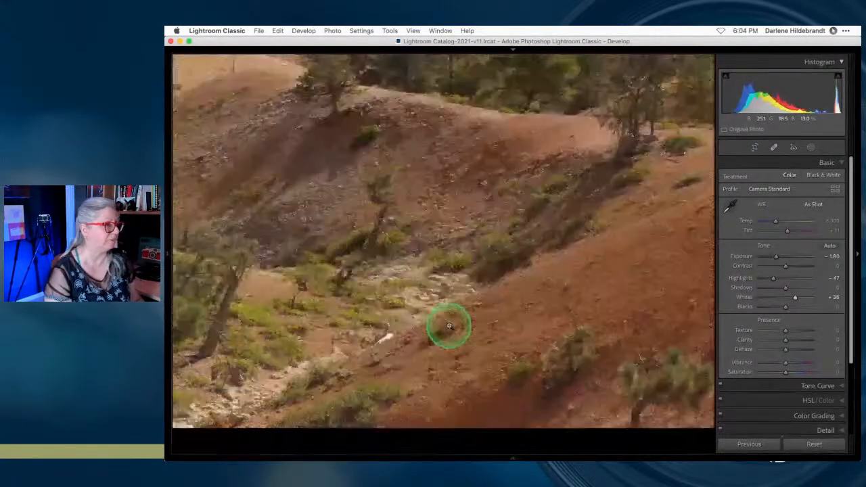
left_click(796, 299, "alt")
left_click_drag(796, 298, 795, 298)
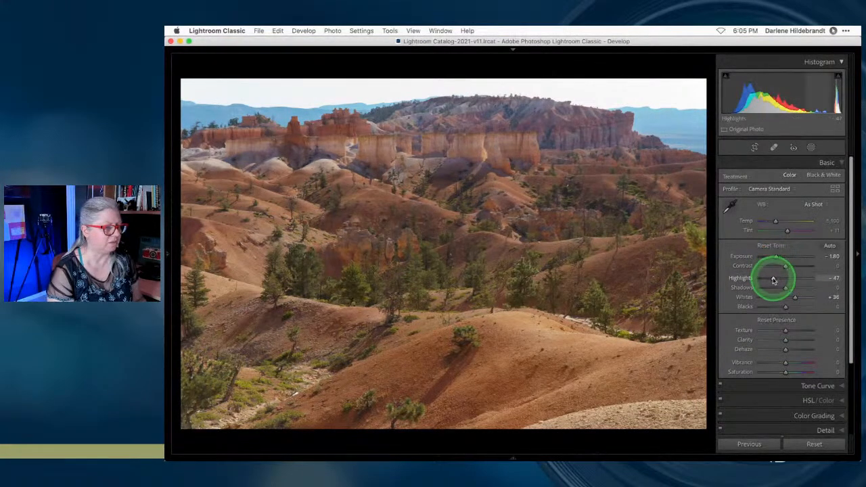
Reset Highlights, check the Whites clipping without it, and set Highlights to -55.
double_click(774, 278)
left_click(797, 300, "alt")
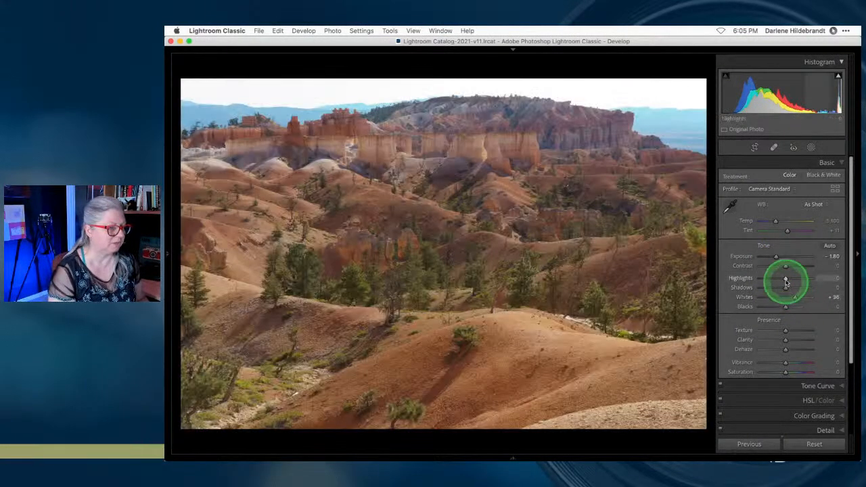
left_click_drag(784, 278, 771, 280)
Set Blacks to -74 using auto adjustment and the clipping preview, comparing with Blacks reset and undoing that reset.
key("alt")
left_click_drag(786, 309, 786, 308)
key("alt")
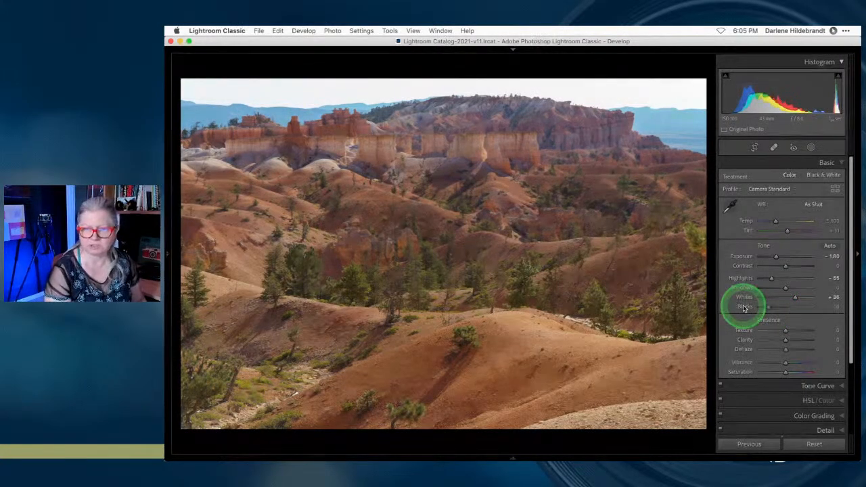
double_click(744, 308, "shift")
left_click_drag(767, 308, 765, 308)
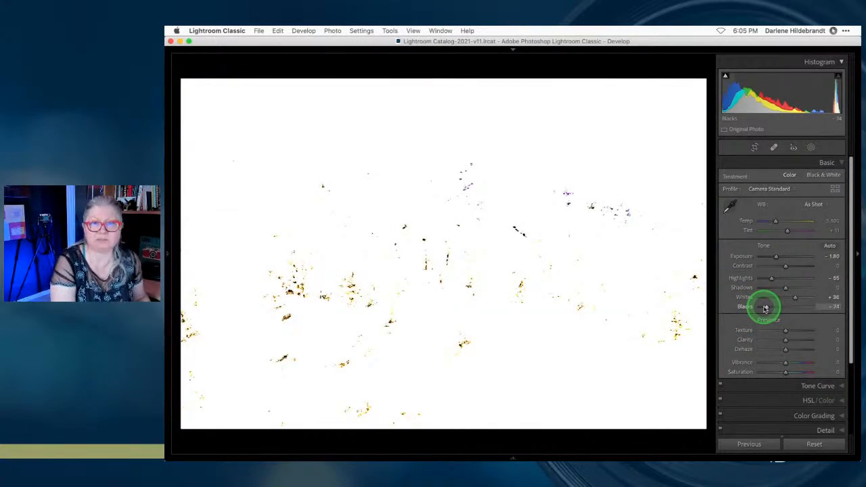
left_click_drag(765, 309, 766, 309)
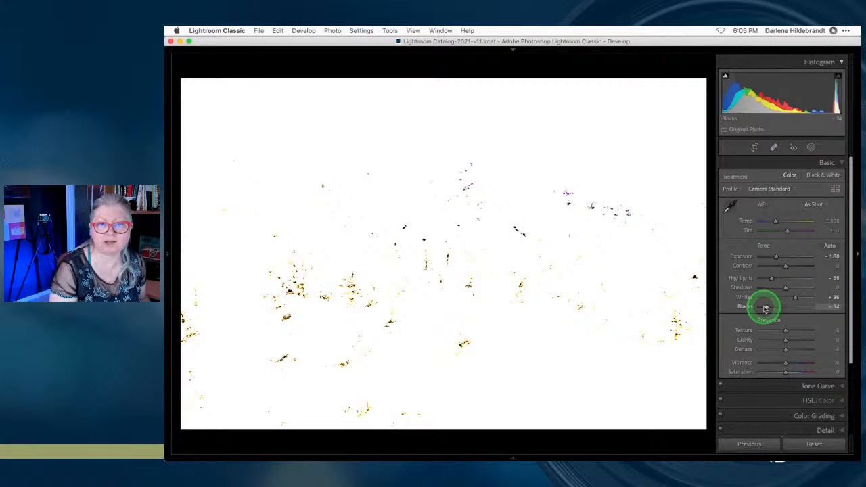
left_click_drag(766, 308, 765, 309)
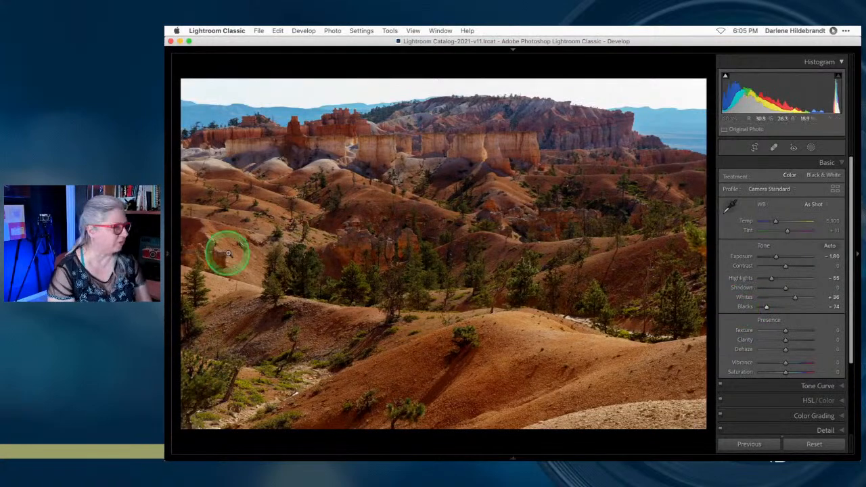
double_click(744, 308)
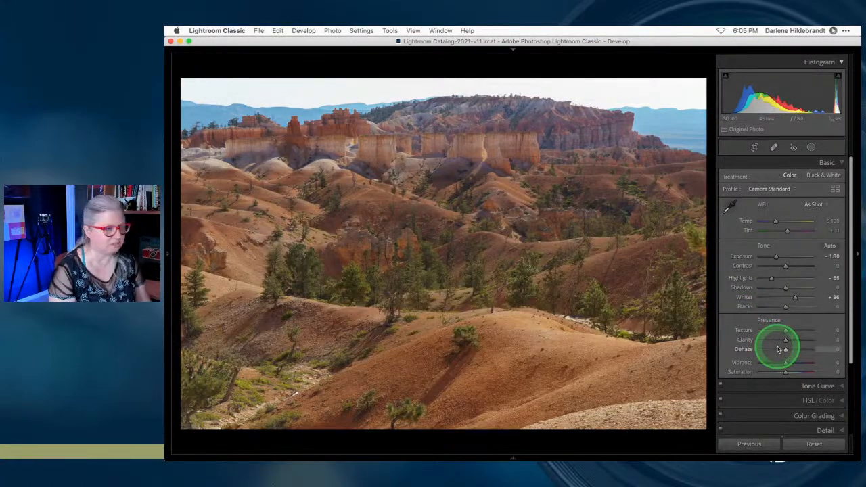
key("super+z")
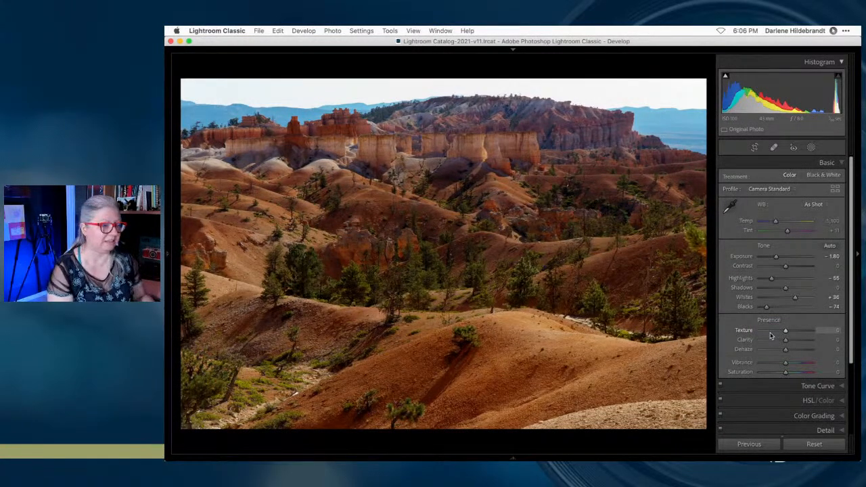
Reopen the Profile Browser and apply the Camera Light profile from the Camera Matching group.
left_click(835, 189)
left_click(809, 266)
scroll(809, 270, "down", 3)
left_click(809, 270)
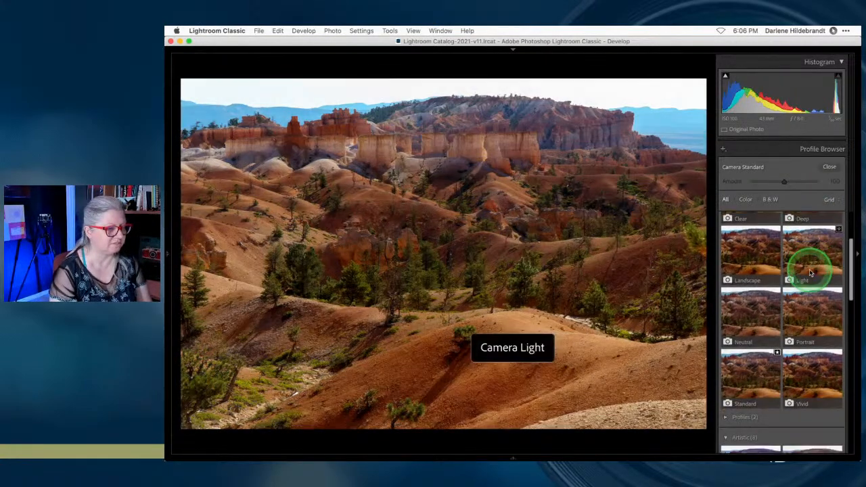
Preview the Camera Vivid profile, keep Camera Standard as the photo's profile and close the Profile Browser.
left_click(812, 393)
left_click(817, 369)
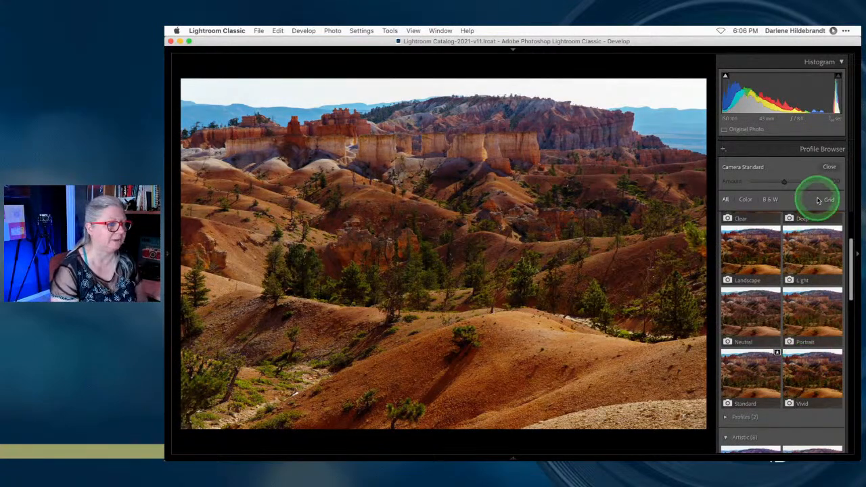
left_click(829, 166)
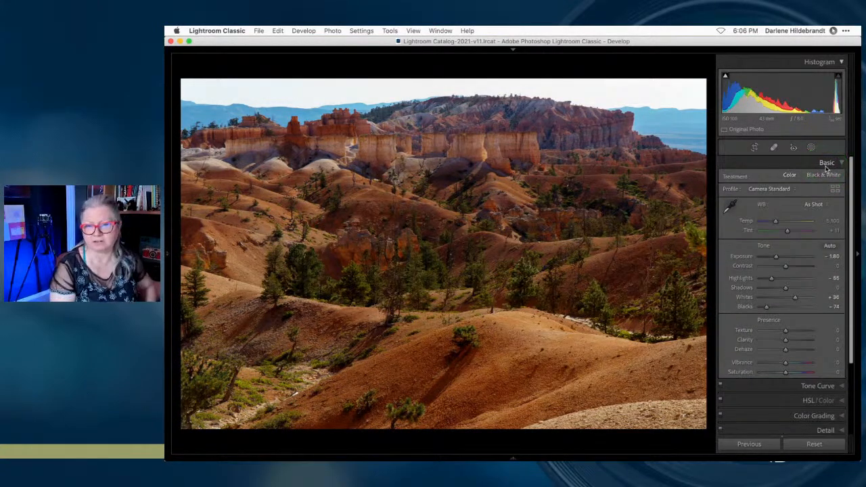
Compare the edited photo with its unedited version and set Clarity to +3.
left_click(804, 292)
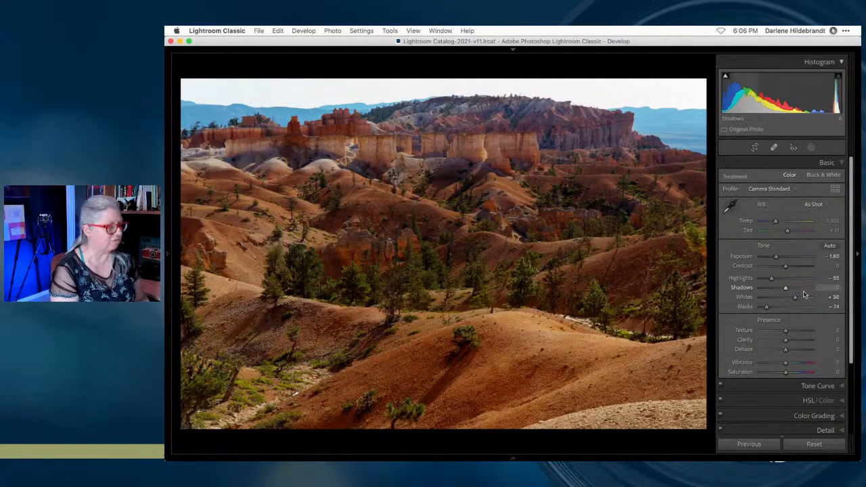
key("backslash")
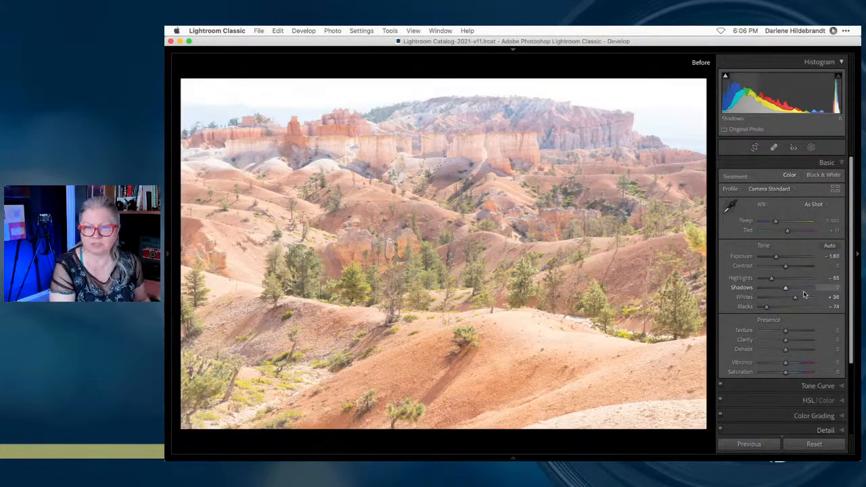
key("backslash")
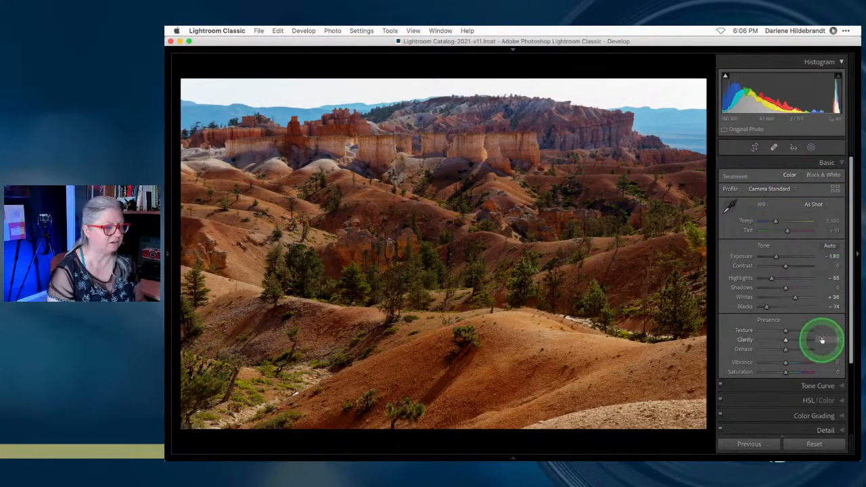
left_click_drag(786, 340, 787, 341)
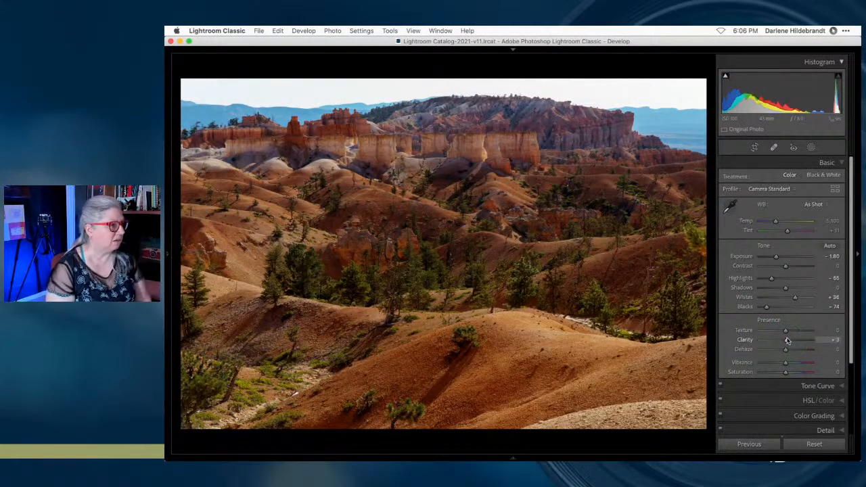
Try Highlights at -100 and Exposure at -4.30 on the whole photo, and undo both changes.
left_click_drag(772, 278, 705, 274)
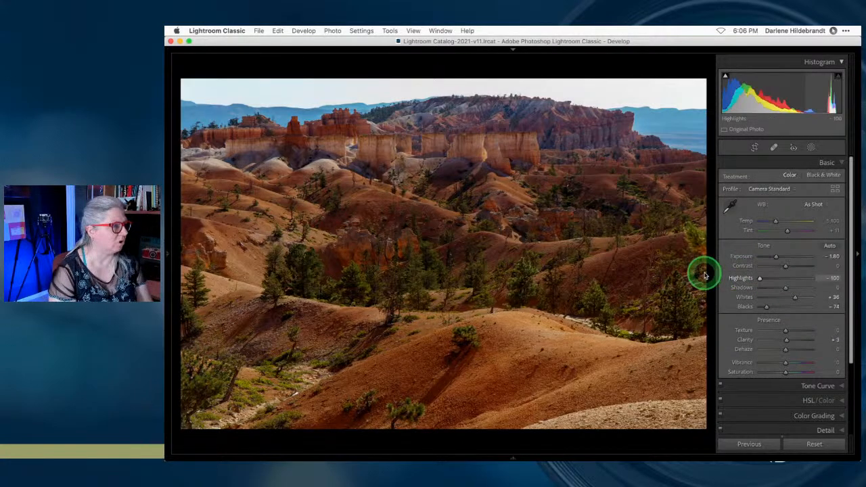
left_click_drag(776, 256, 763, 255)
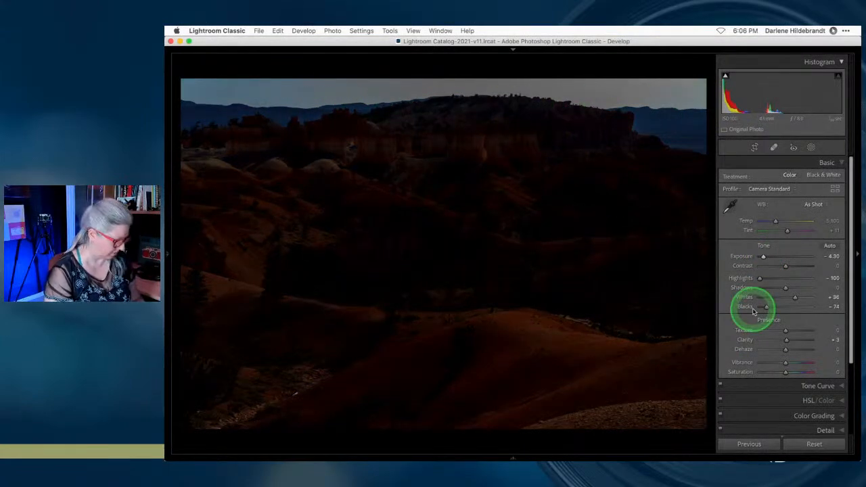
key("super+z")
key("super+z")
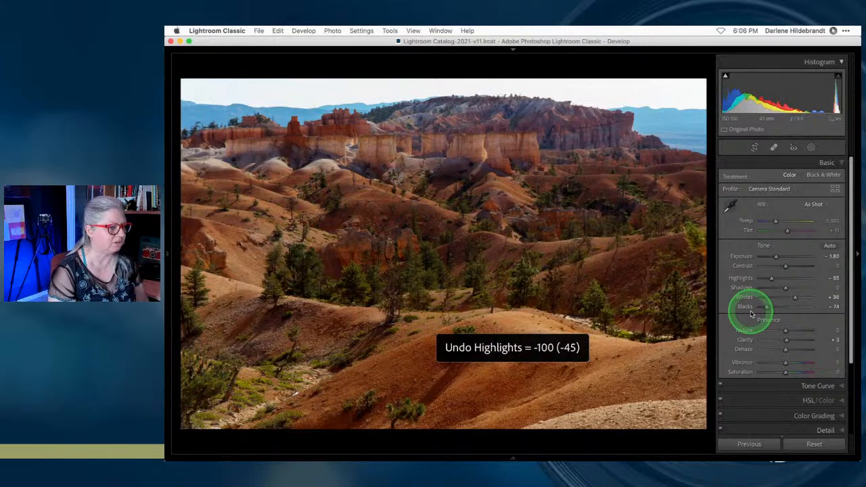
Create a Select Sky mask and move the Masks panel down so it no longer covers the sky.
left_click(811, 148)
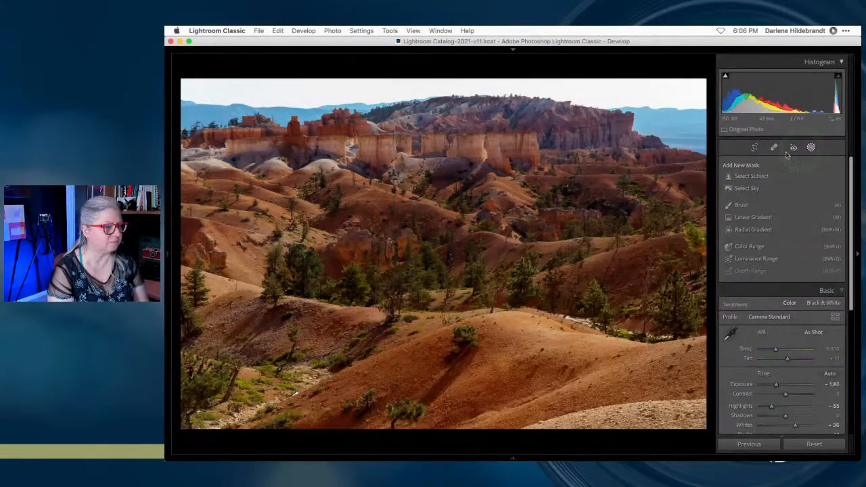
left_click(744, 189)
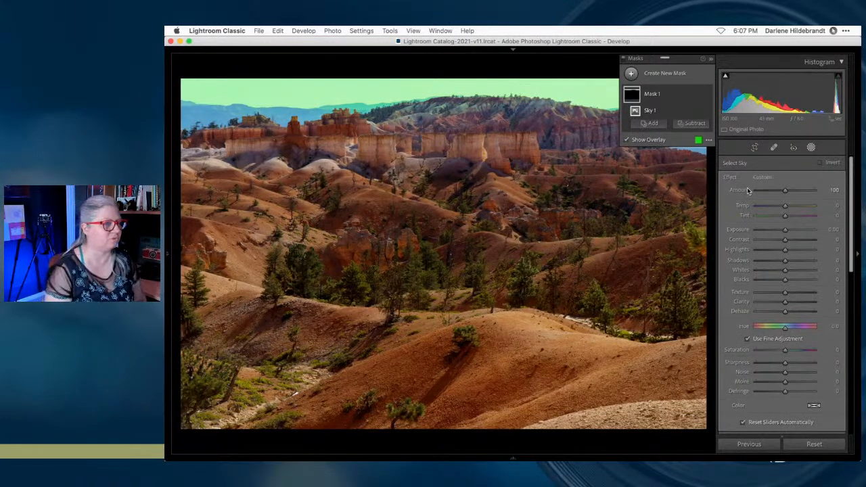
left_click(741, 191)
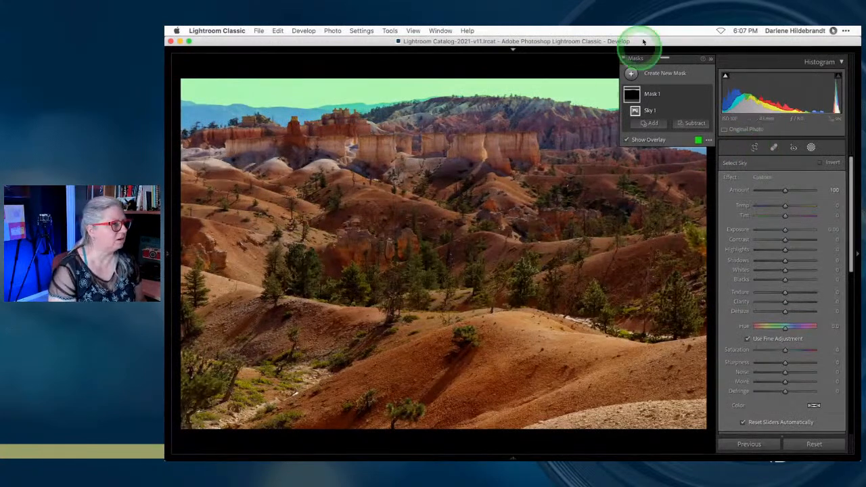
left_click_drag(681, 60, 679, 239)
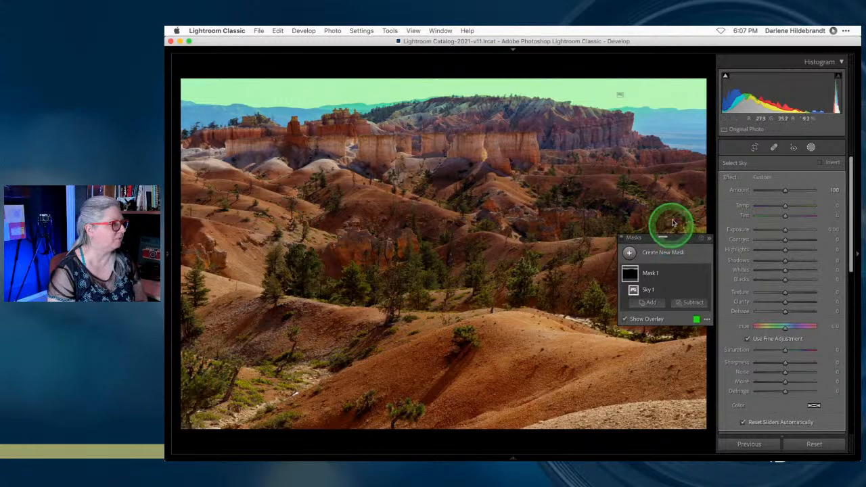
Test the sky mask with Exposure at -3.90, reset it, try about -1.51 with Highlights at -100, and delete the mask.
left_click_drag(784, 230, 757, 231)
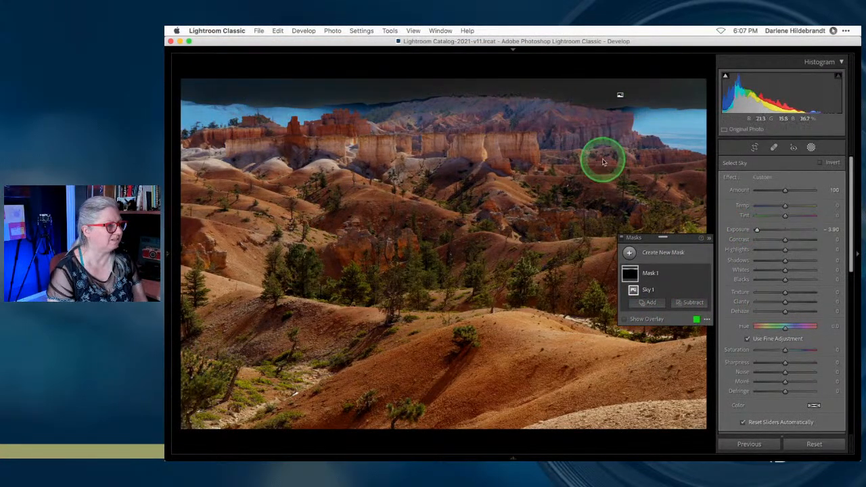
double_click(757, 231)
left_click_drag(788, 229, 757, 250)
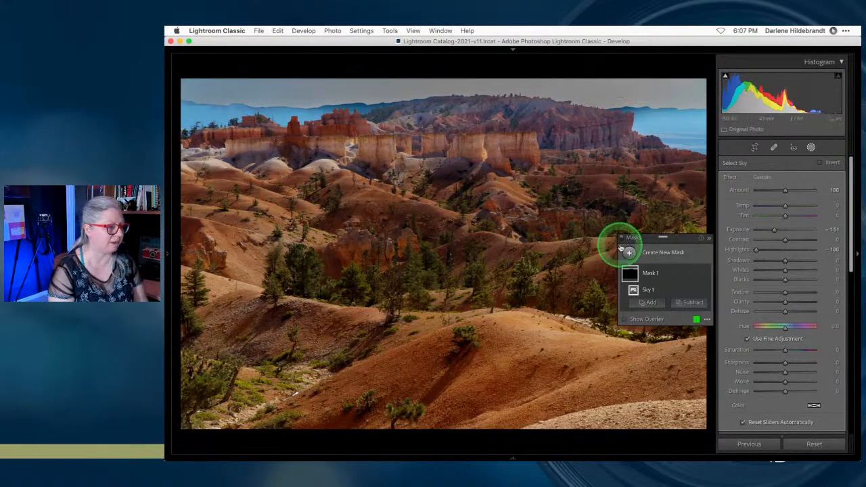
left_click(695, 274)
left_click(717, 346)
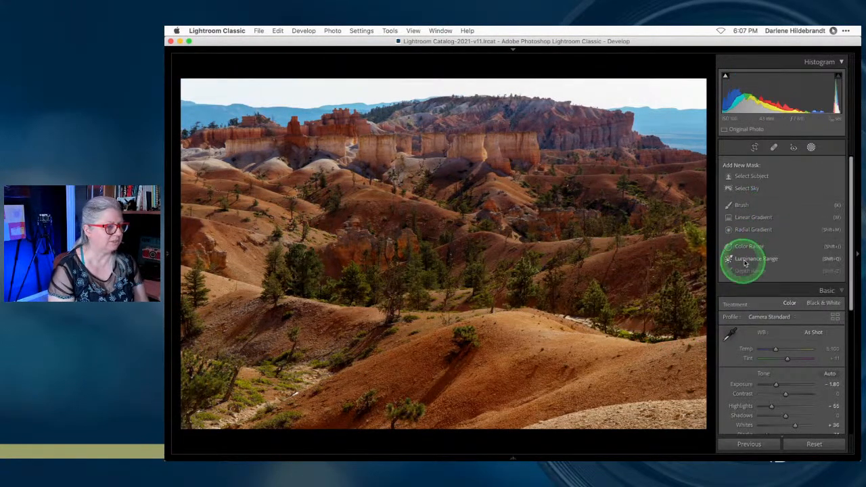
Create a Luminance Range mask sampled from the bright sky and intersect it with a Select Sky selection.
left_click(757, 258)
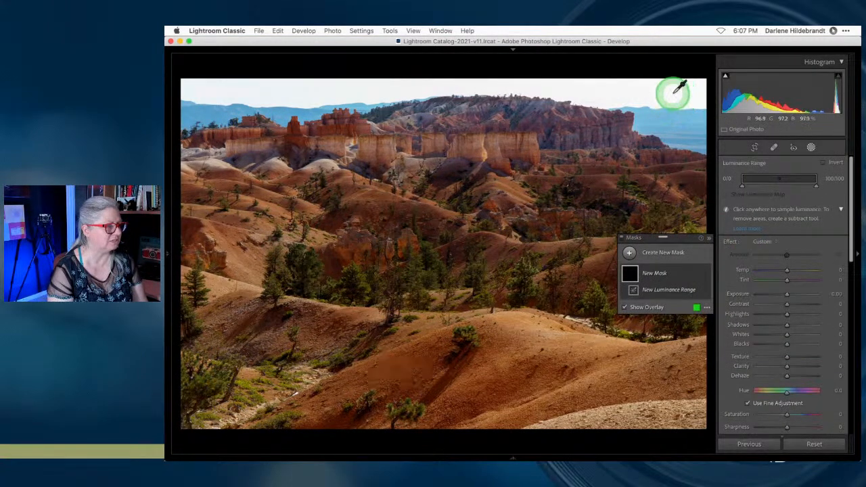
left_click(676, 93)
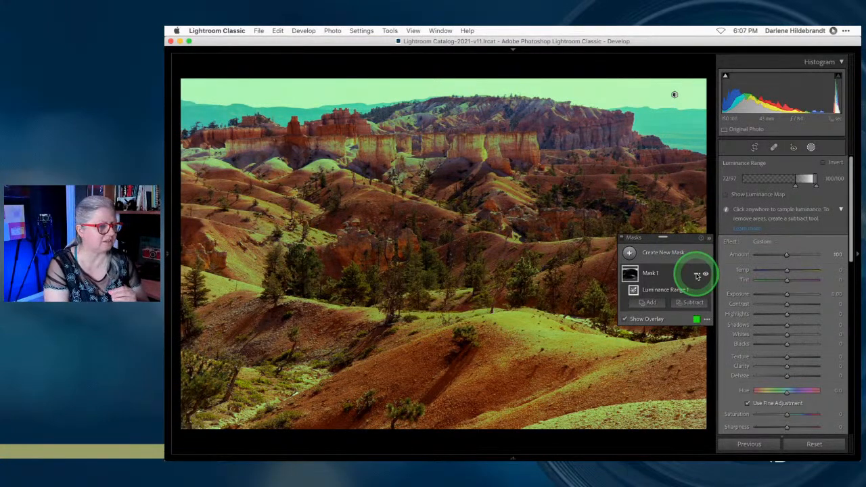
left_click(698, 275)
mouse_move(728, 316)
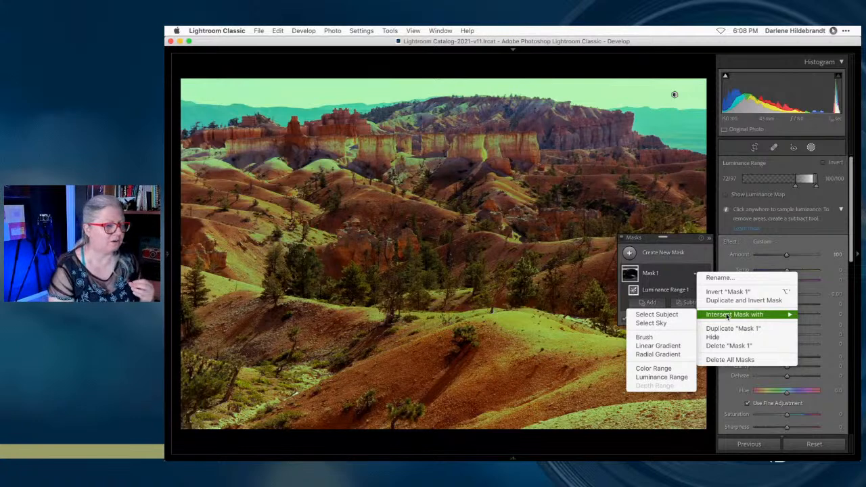
left_click(658, 323)
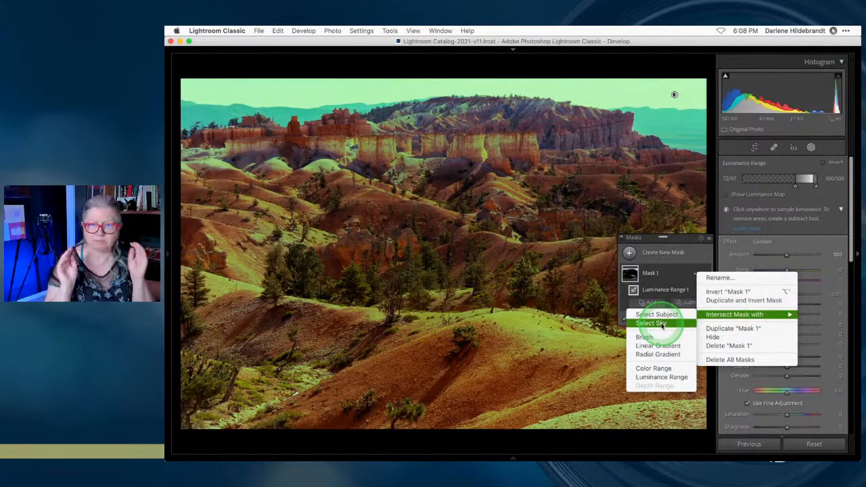
left_click(660, 323)
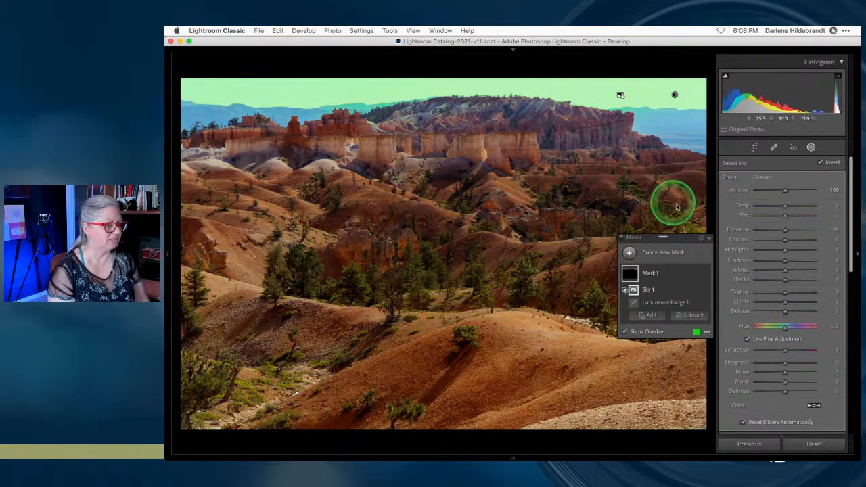
Set the sky mask's Exposure to -1.61 and add a Color Range sampled from the blue area along the horizon.
mouse_move(766, 231)
left_mouse_down()
mouse_move(758, 230)
mouse_move(784, 231)
mouse_move(774, 231)
left_mouse_up()
left_click(210, 121)
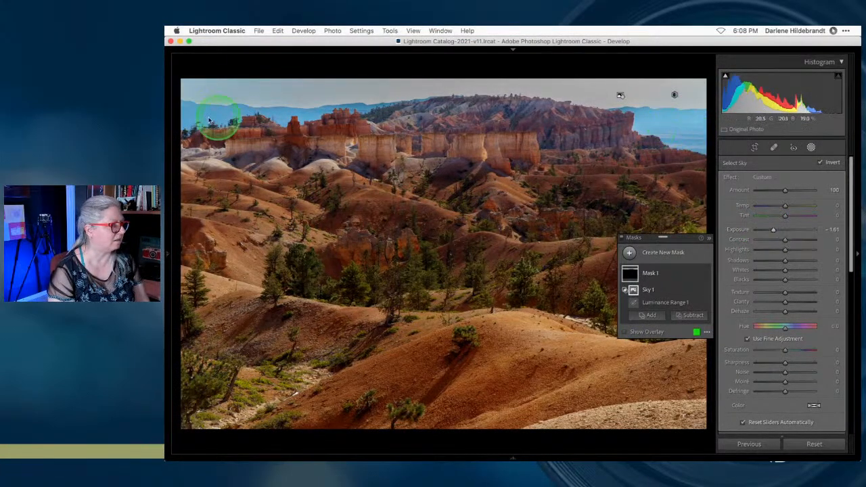
left_click(647, 316)
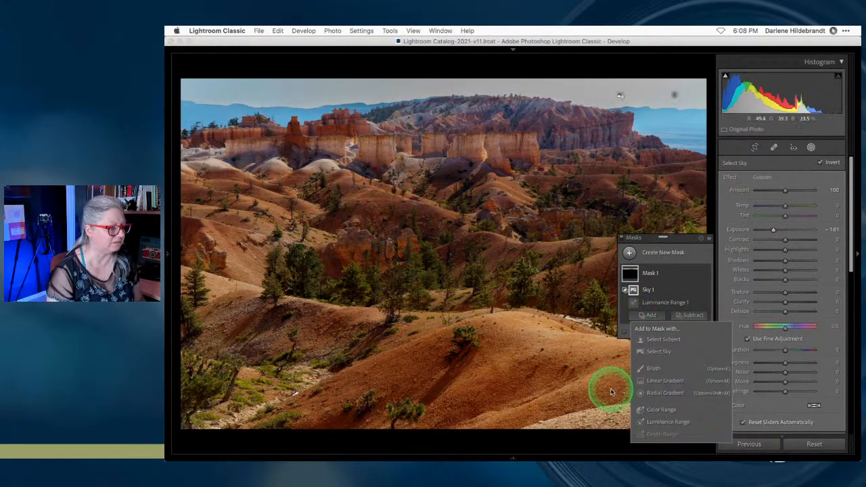
left_click(652, 410)
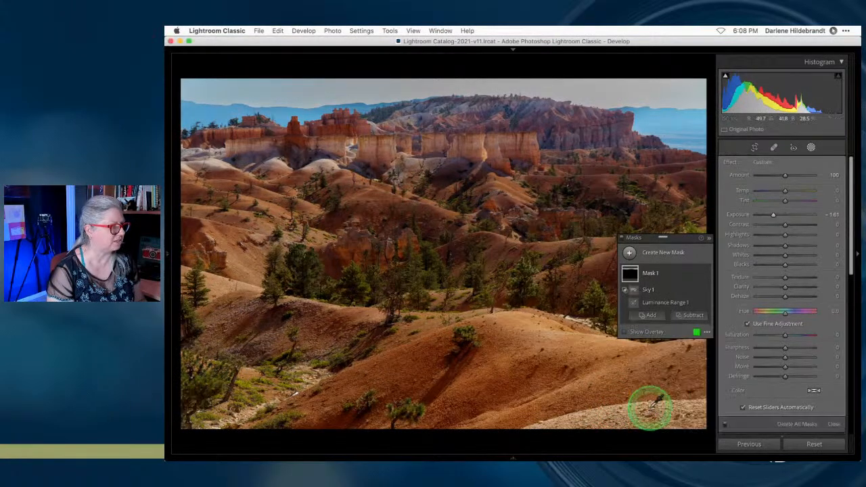
left_click(681, 123)
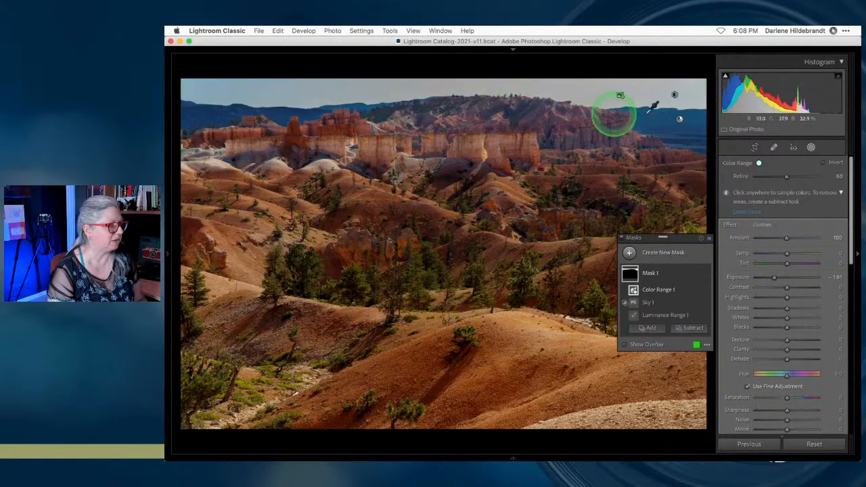
left_click(681, 115)
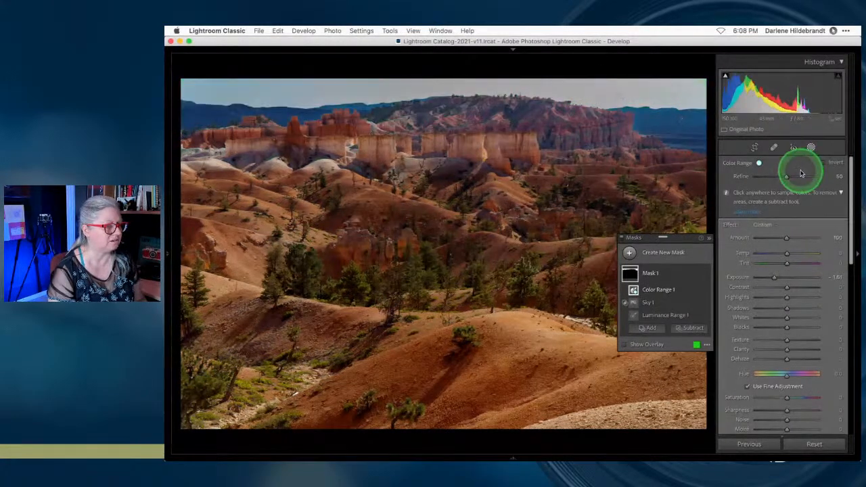
Show the mask overlay, set the Color Range's Refine amount to 15 and hide the overlay.
left_click(625, 345)
left_click_drag(786, 176, 750, 178)
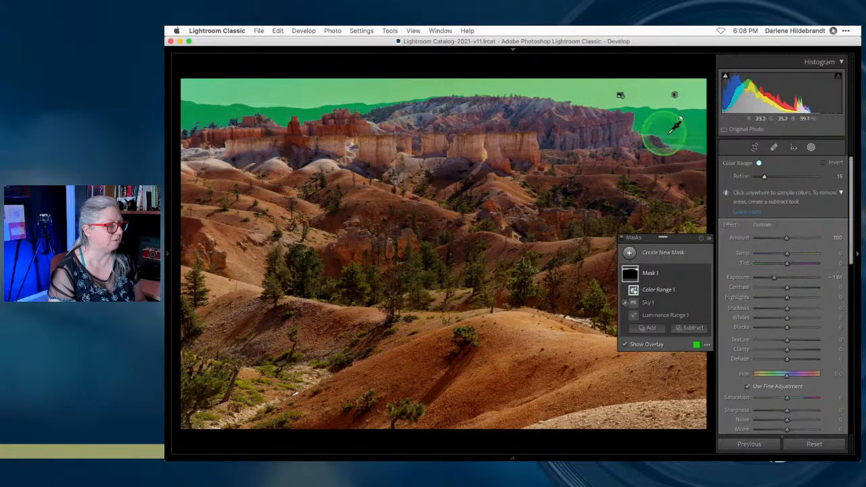
left_click(624, 346)
Test the sky mask's coverage with Exposure at 4.00, and set its Highlights to -100 and Exposure to -0.66.
left_click_drag(775, 276, 818, 277)
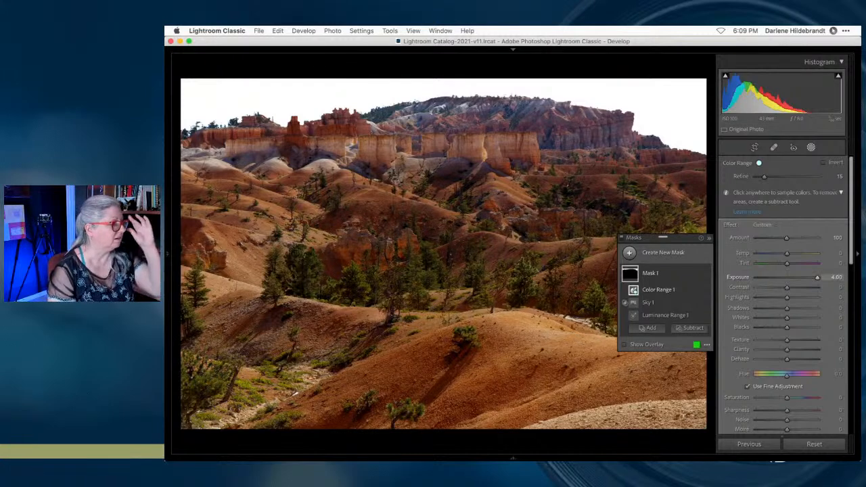
left_click_drag(825, 273, 756, 298)
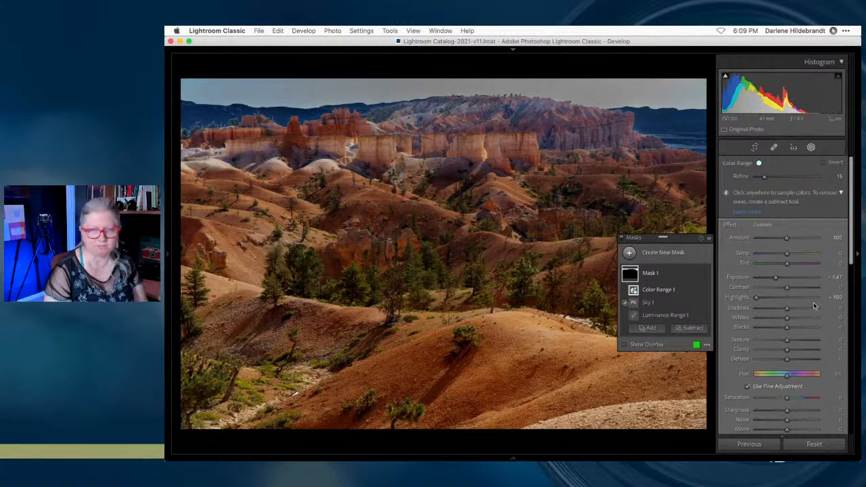
left_click_drag(792, 279, 780, 277)
Try blue and lavender tints on the sky mask, and set its Color to a warm orange with hue 38.
scroll(779, 277, "down", 5)
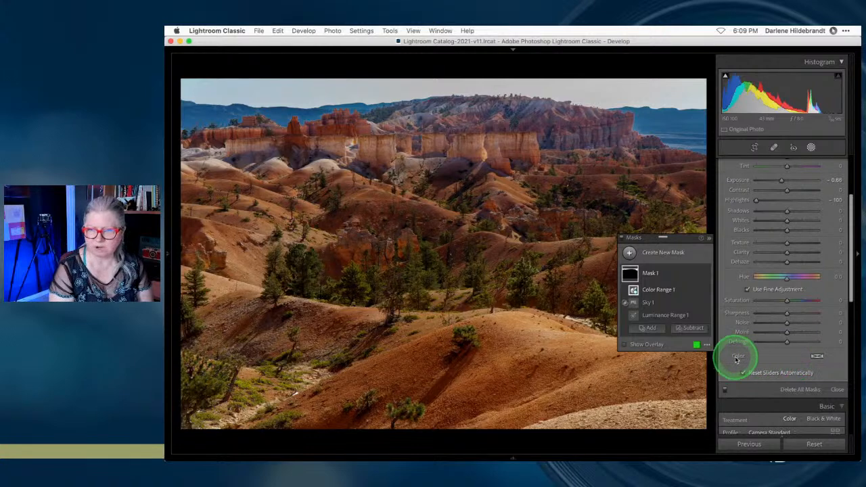
left_click(817, 358)
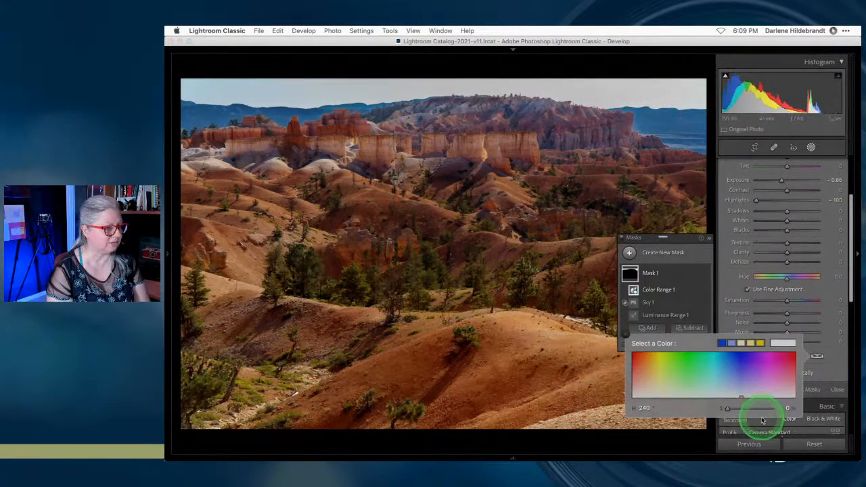
left_click(742, 364)
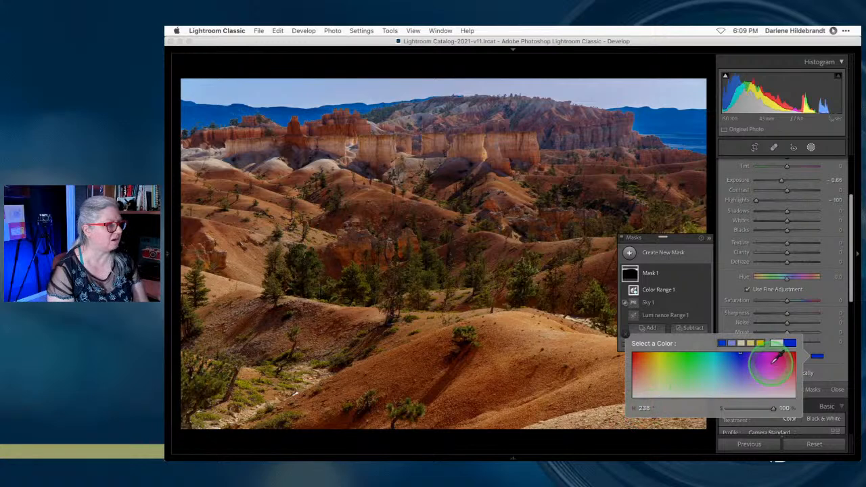
left_click_drag(738, 350, 654, 114)
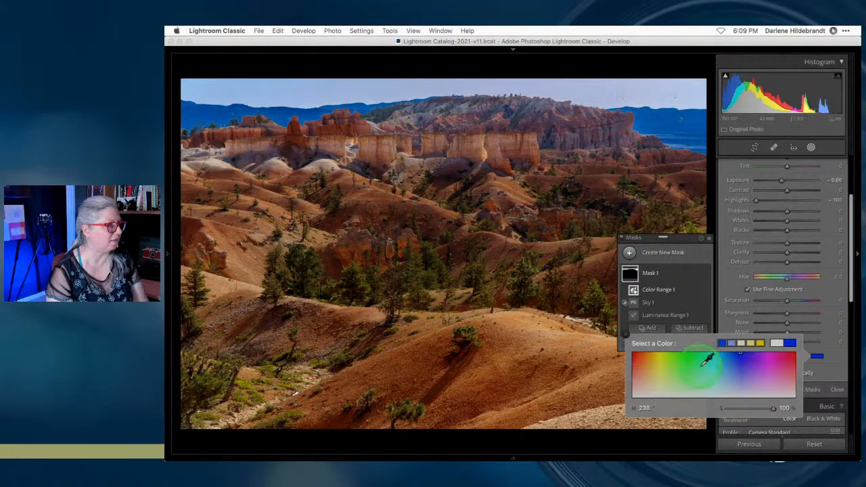
left_click_drag(741, 353, 742, 369)
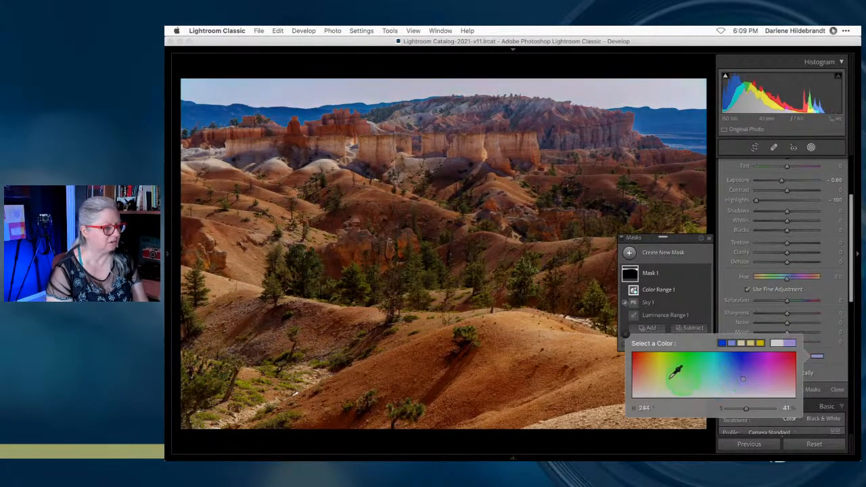
left_click_drag(698, 374, 651, 379)
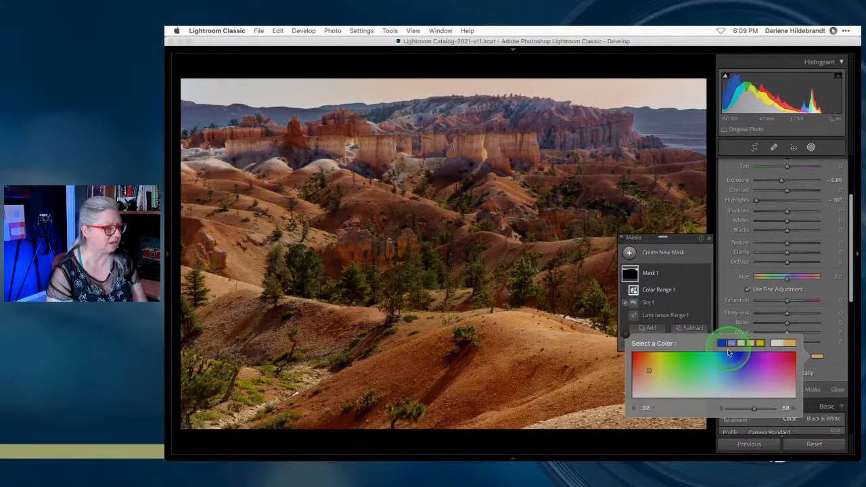
left_click(729, 276)
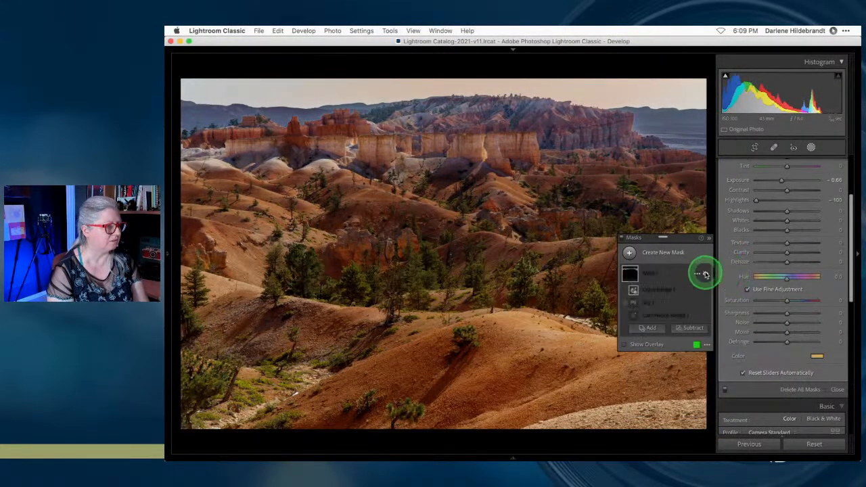
Toggle Mask 1's visibility several times to compare the sky with and without its adjustments.
left_click(707, 274)
left_click(706, 274)
left_click(706, 275)
left_click(706, 274)
left_click(706, 275)
left_click(706, 274)
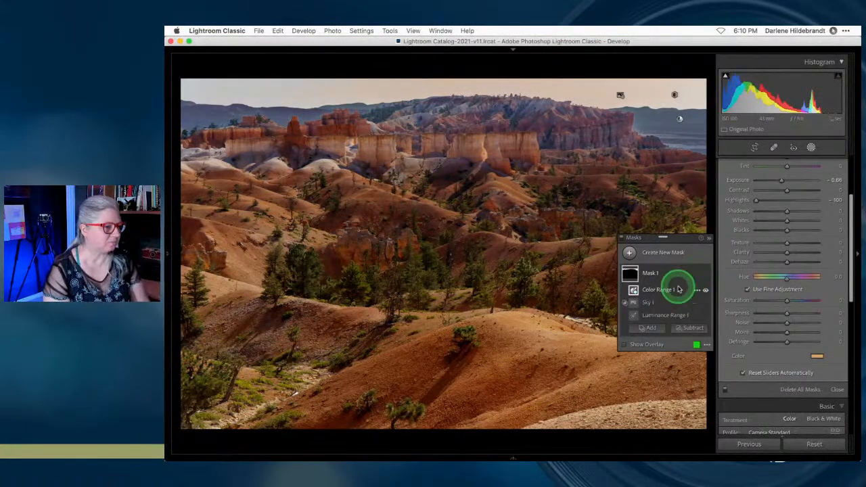
Try a Refine amount of 1 on Color Range 1 and compare the photo with that component hidden and shown.
scroll(784, 172, "up", 3)
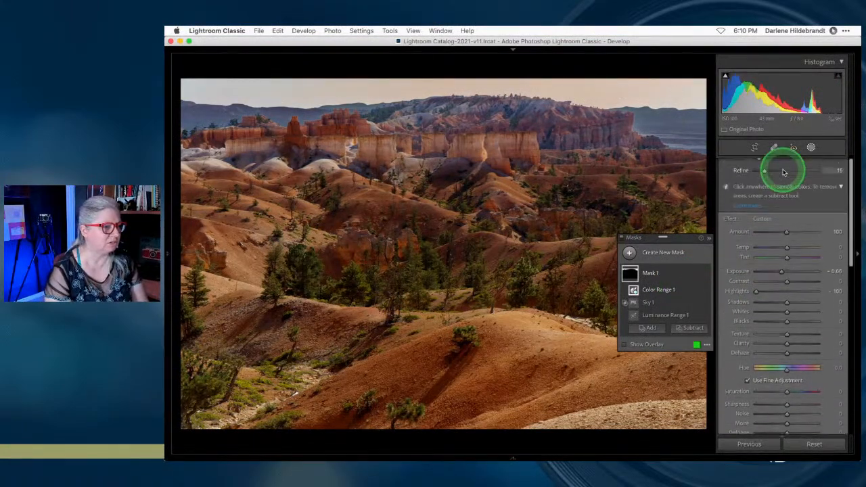
left_click_drag(781, 176, 711, 177)
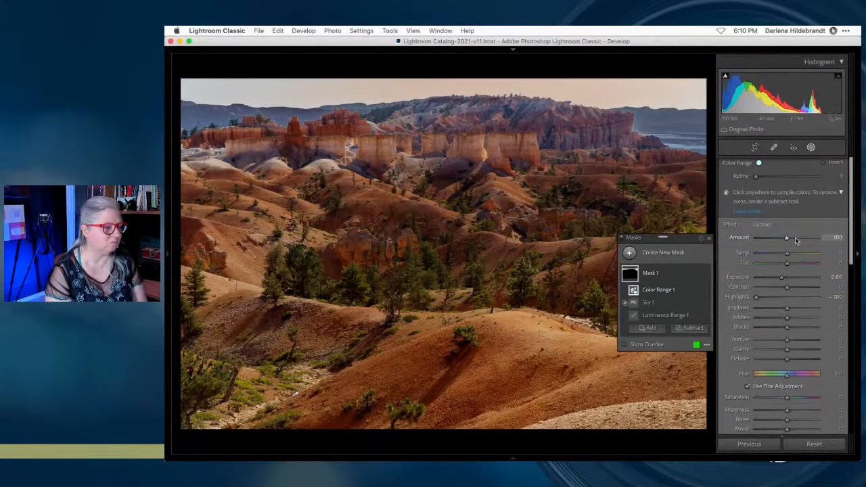
left_click(616, 277)
left_click(685, 293)
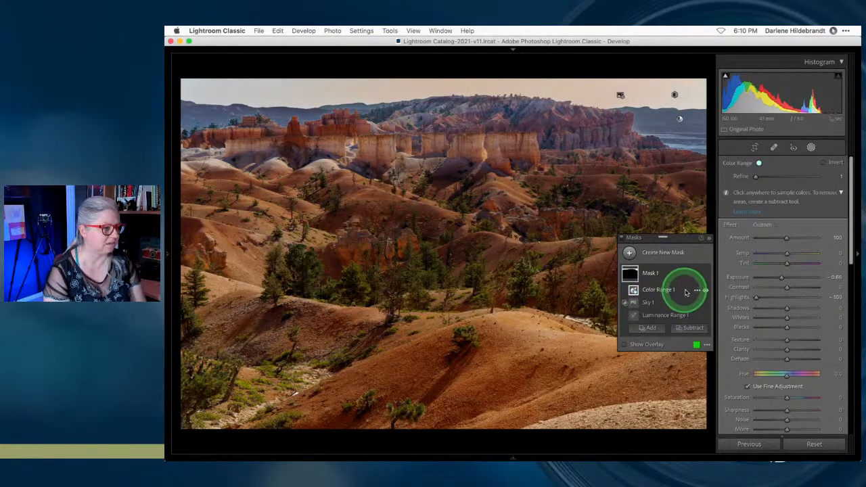
left_click(706, 292)
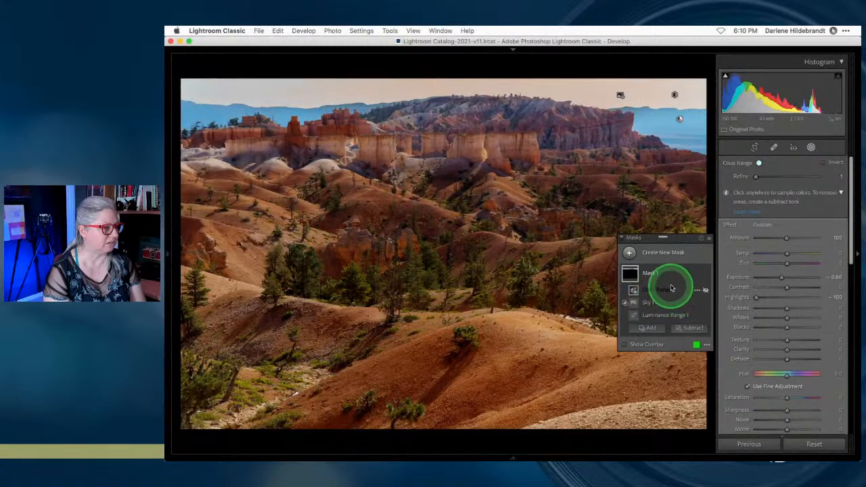
left_click(699, 291)
left_click(684, 293)
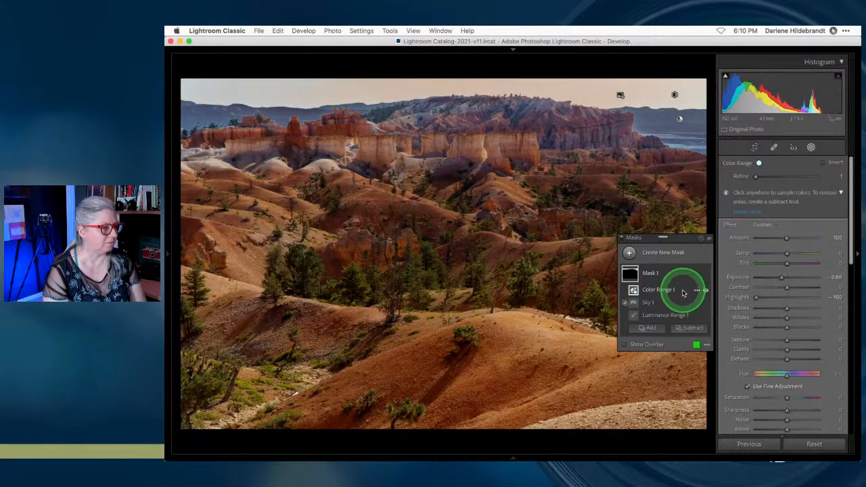
Delete Color Range 1 from the sky mask and add a new Color Range sampled from the blue area along the horizon.
left_click(697, 291)
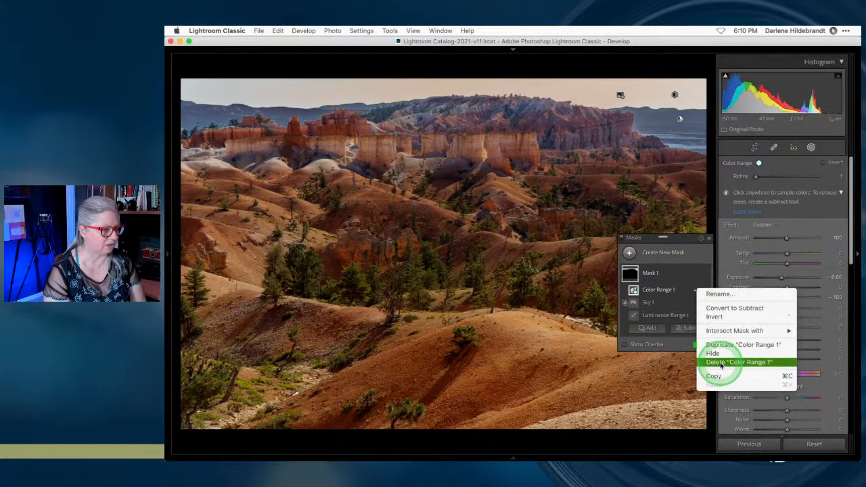
left_click(722, 366)
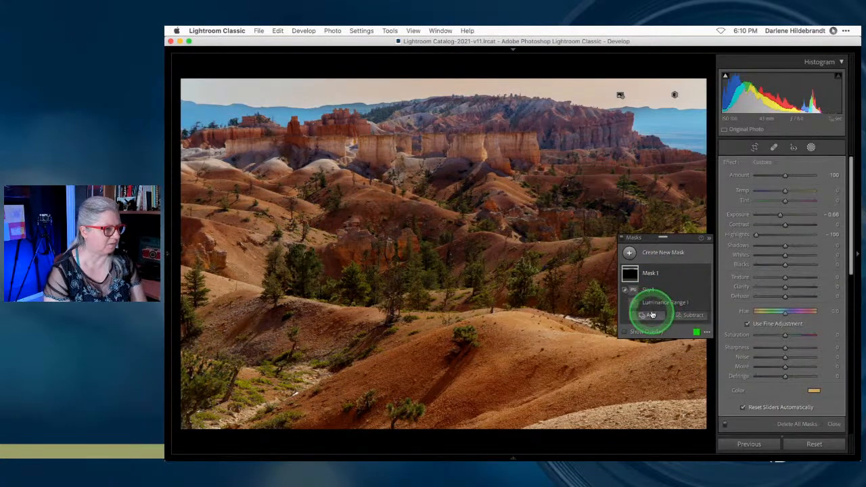
left_click(652, 316)
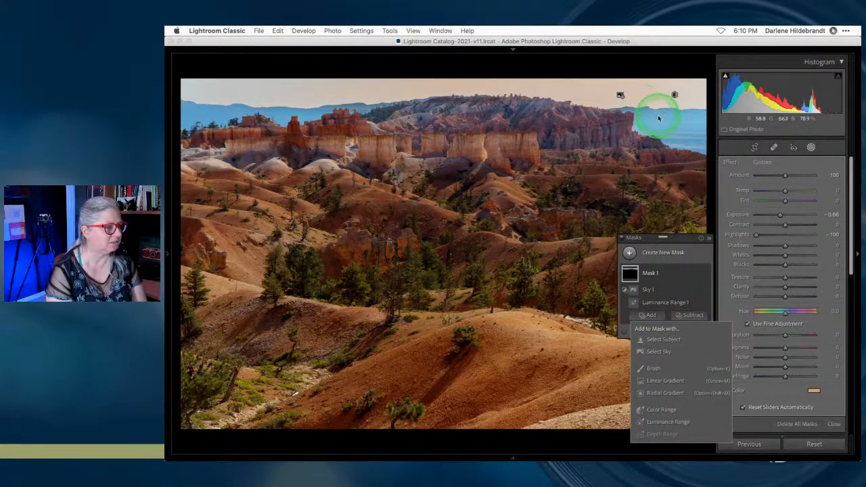
left_click(662, 409)
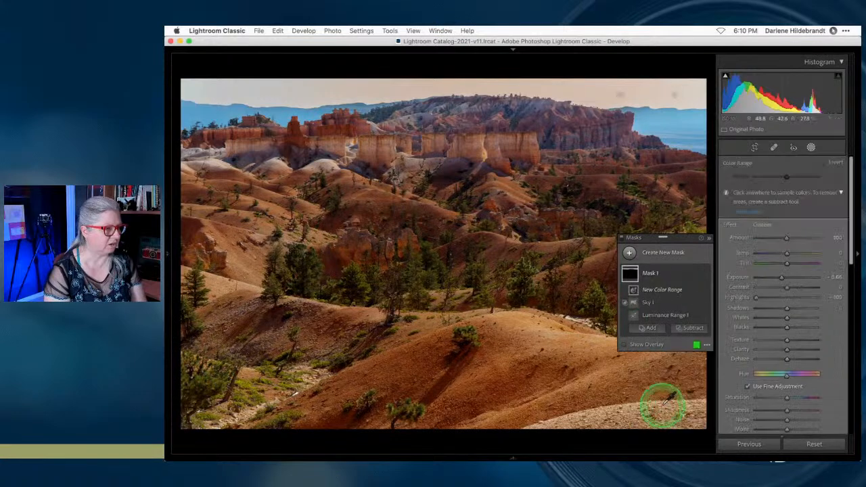
left_click(664, 117)
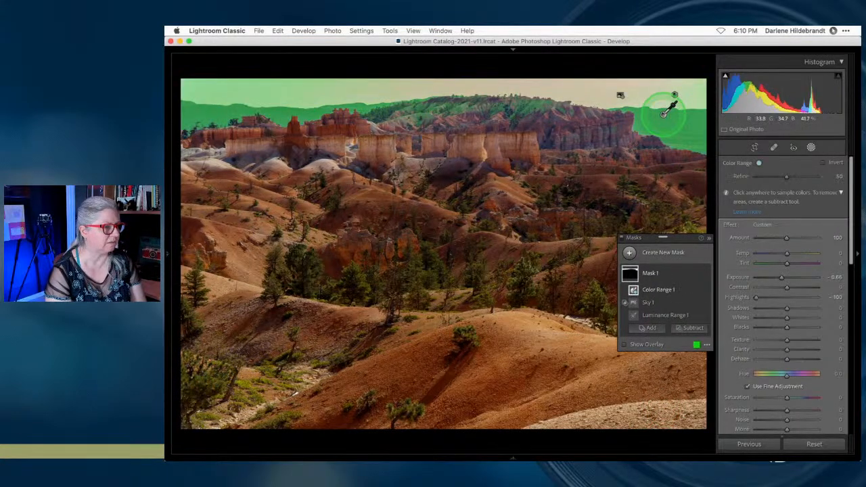
Test the new Color Range at Refine 100 by hiding and showing it, and set its Refine amount to 71.
left_click_drag(786, 176, 818, 176)
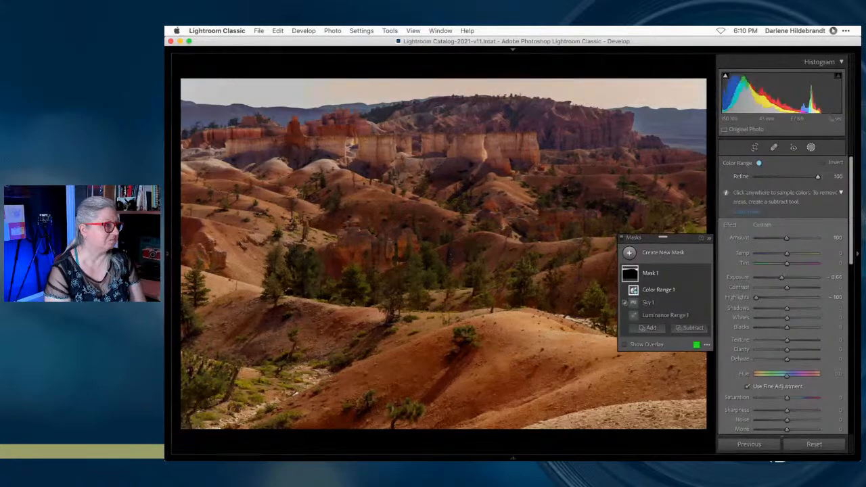
left_click(705, 291)
left_click(705, 291)
left_click(705, 291)
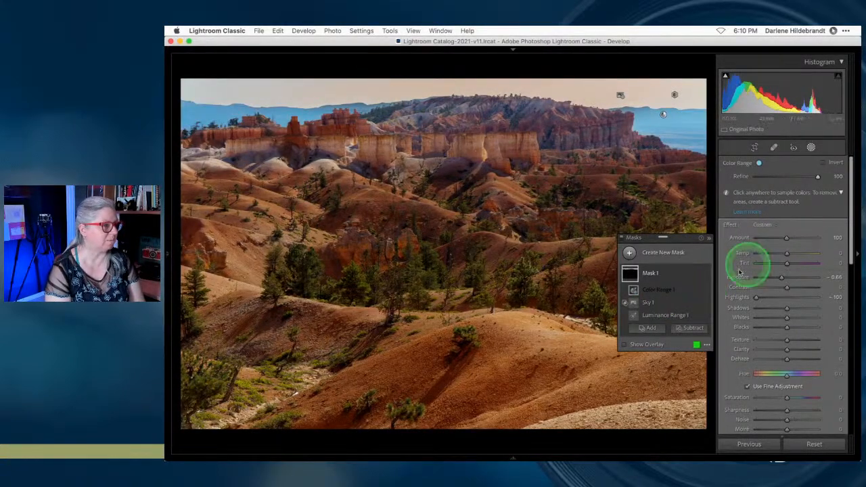
left_click(705, 291)
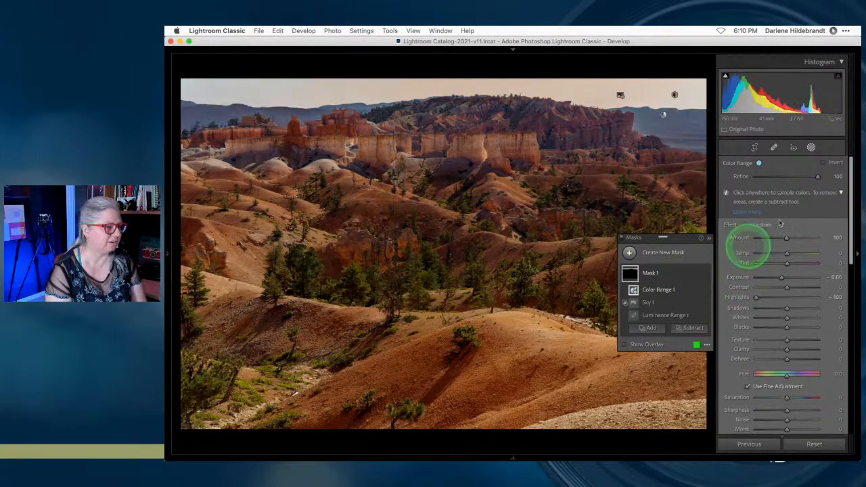
mouse_move(816, 176)
left_mouse_down()
mouse_move(779, 176)
mouse_move(802, 177)
left_mouse_up()
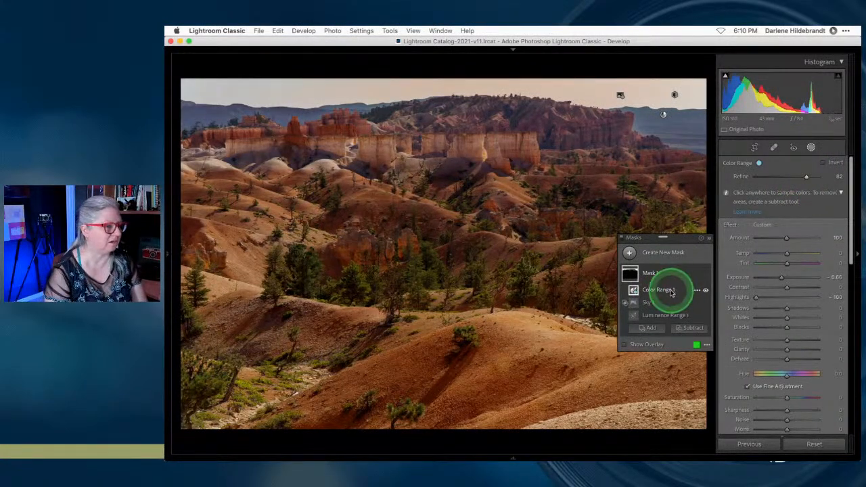
mouse_move(805, 177)
left_mouse_down()
mouse_move(755, 175)
mouse_move(796, 176)
left_mouse_up()
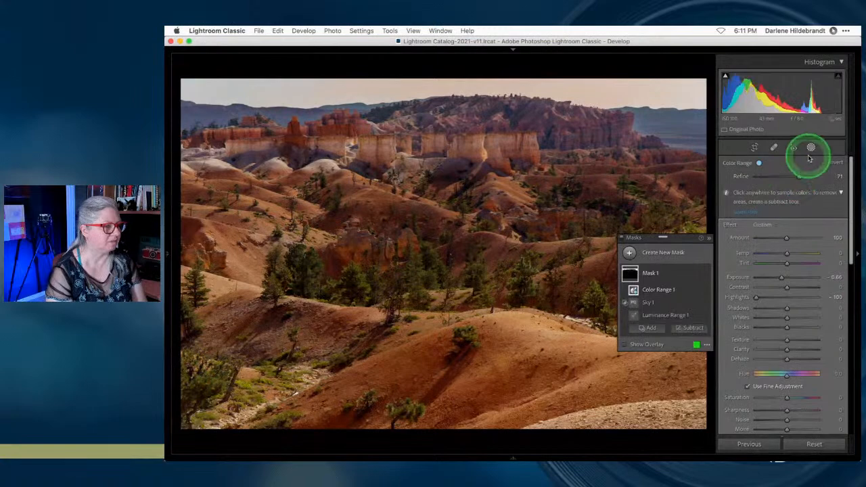
Close the masking tools and compare the photo before and after the edits.
left_click(812, 147)
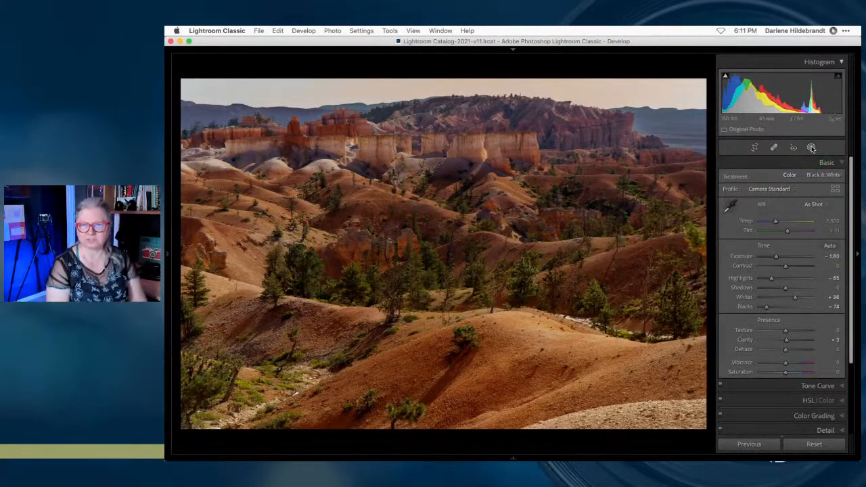
key("backslash")
key("backslash")
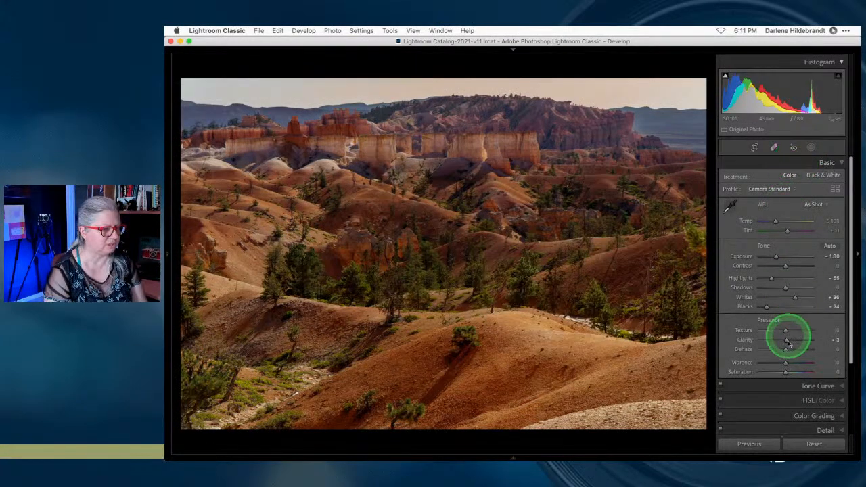
Open the Lens Corrections profile settings.
scroll(770, 401, "down", 5)
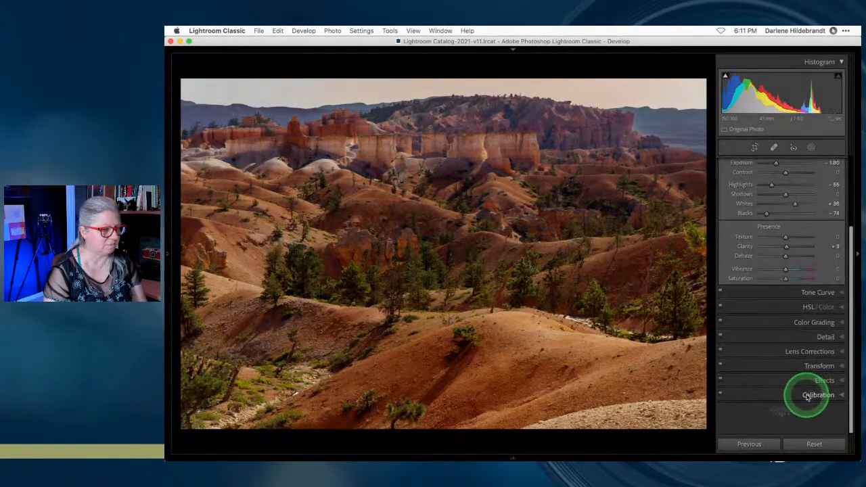
left_click(793, 366)
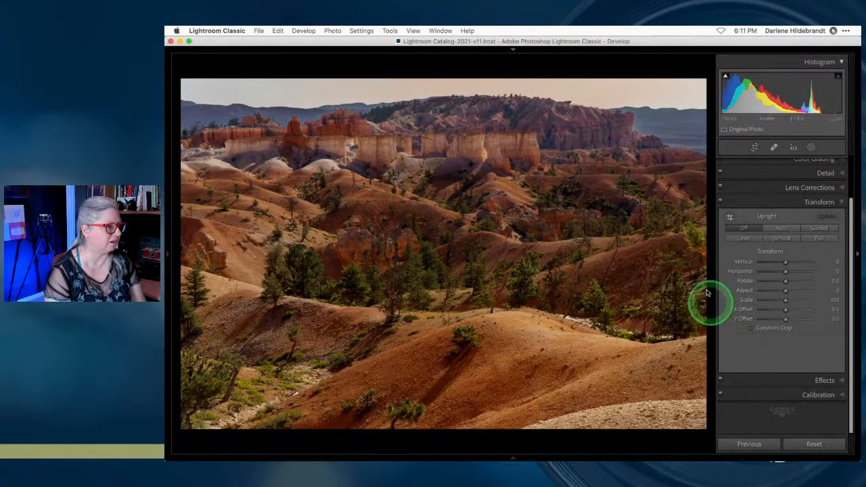
left_click(801, 189)
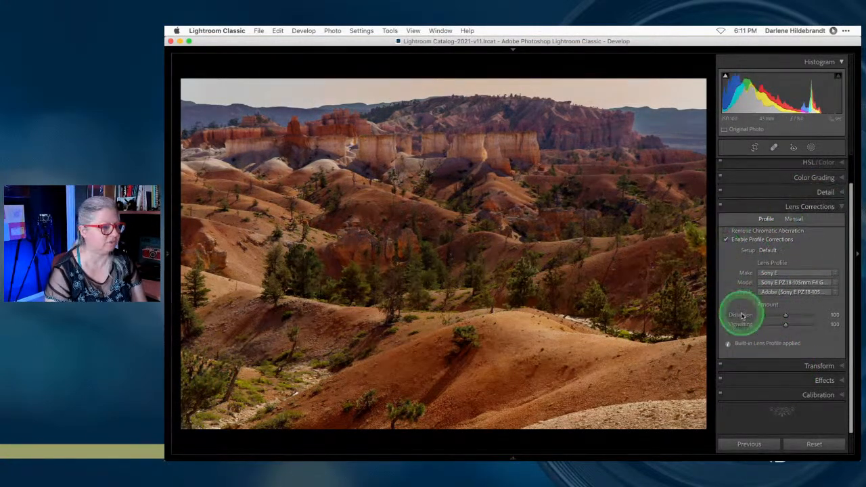
Examine the cliff and horizon edges at high magnification for color fringing, working across the photo from right to left.
left_click(683, 150)
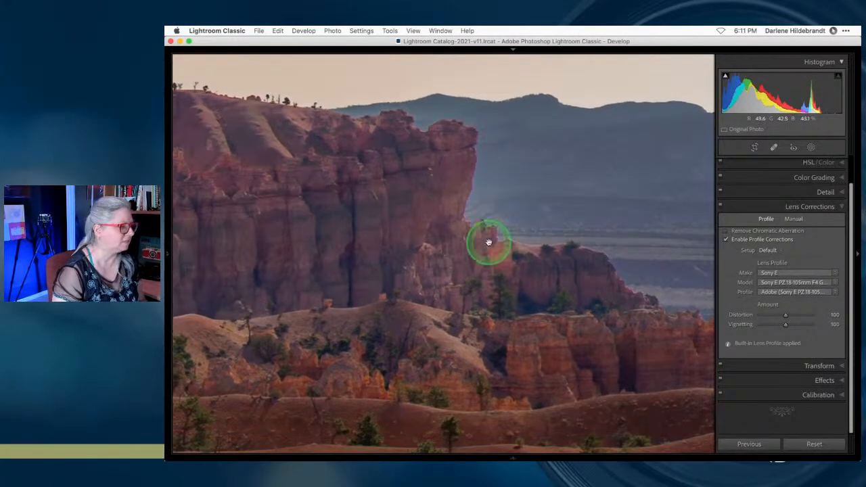
key("super+=")
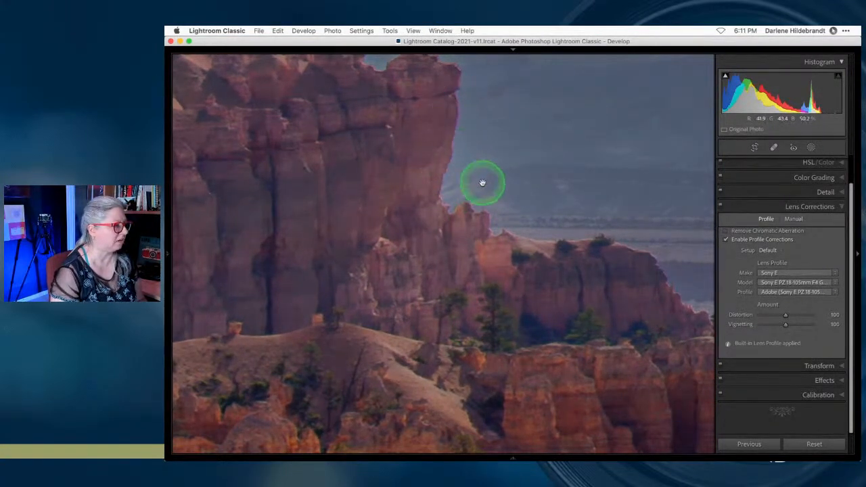
left_click(558, 205)
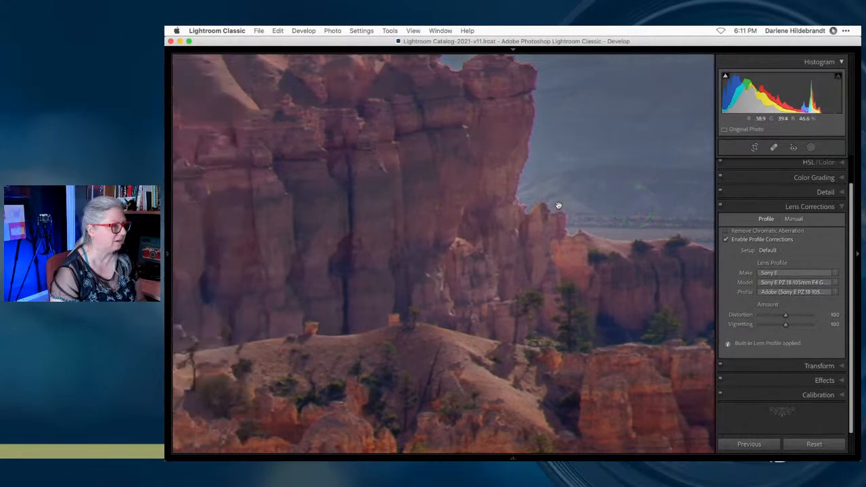
scroll(559, 205, "left", 12)
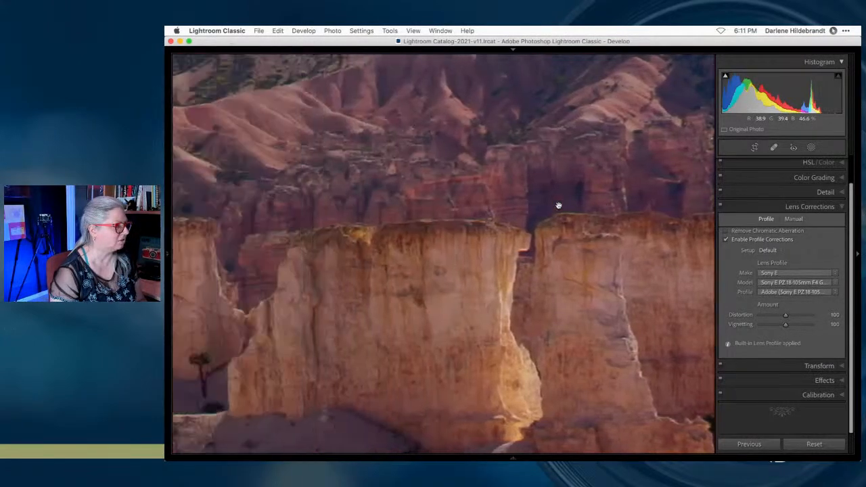
scroll(558, 205, "up", 10)
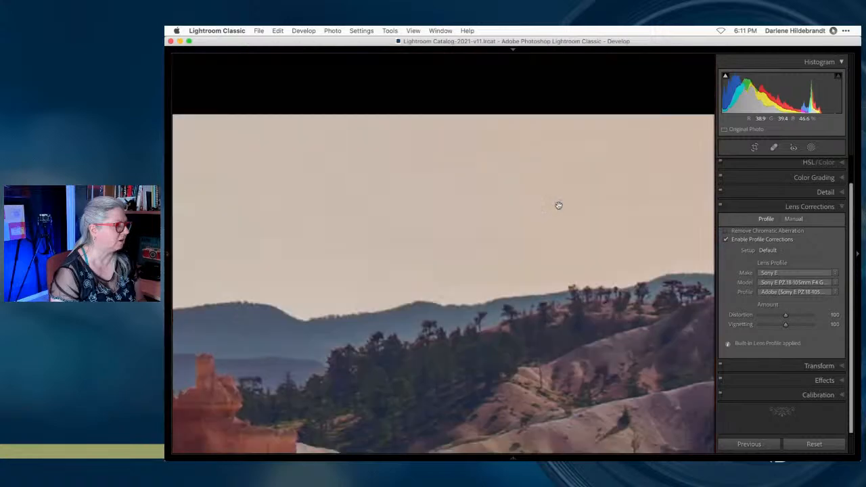
scroll(455, 273, "down", 3)
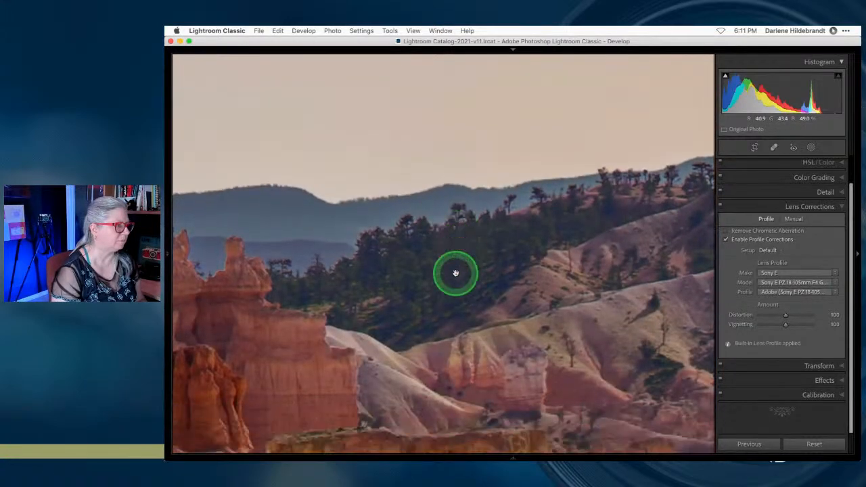
scroll(456, 273, "left", 5)
scroll(456, 274, "left", 6)
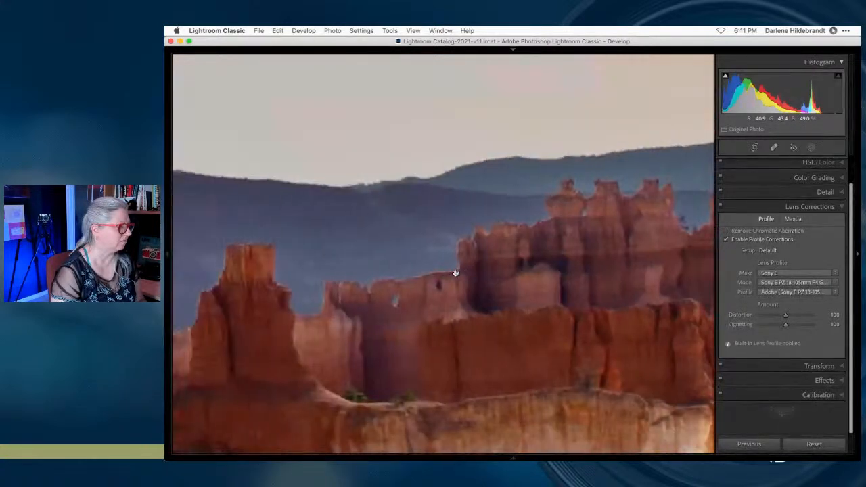
scroll(455, 273, "down", 3)
scroll(456, 273, "left", 5)
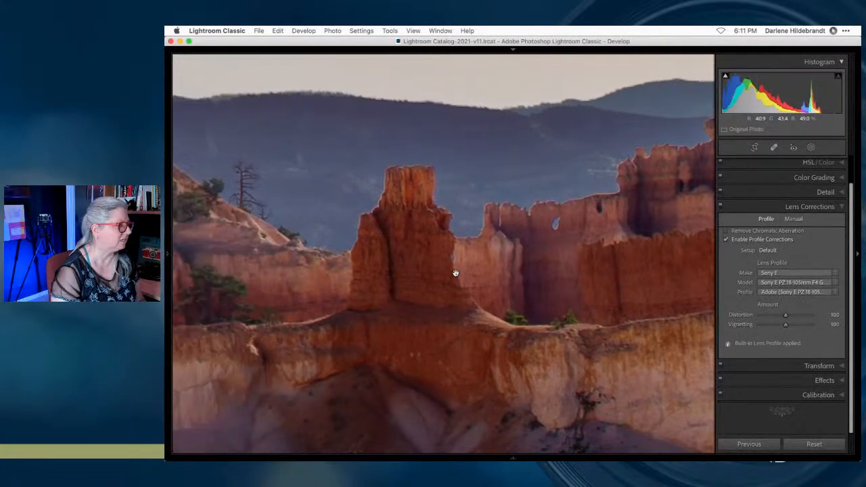
scroll(346, 254, "left", 6)
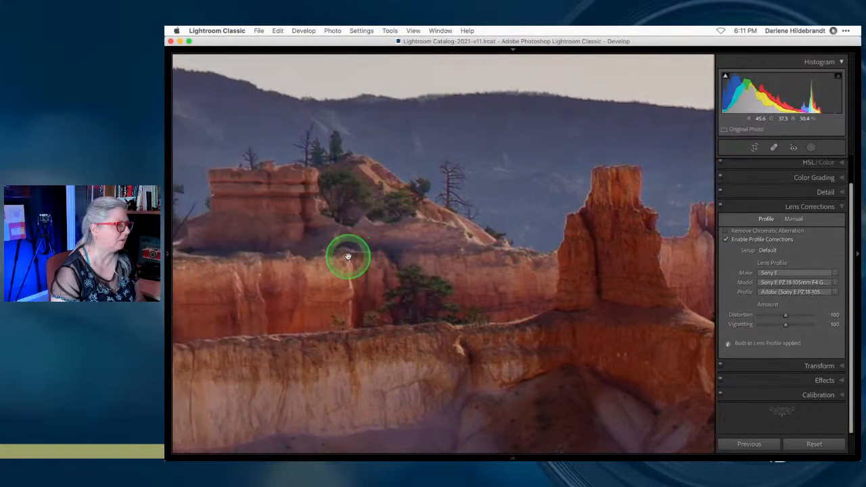
scroll(348, 256, "left", 3)
scroll(348, 256, "left", 4)
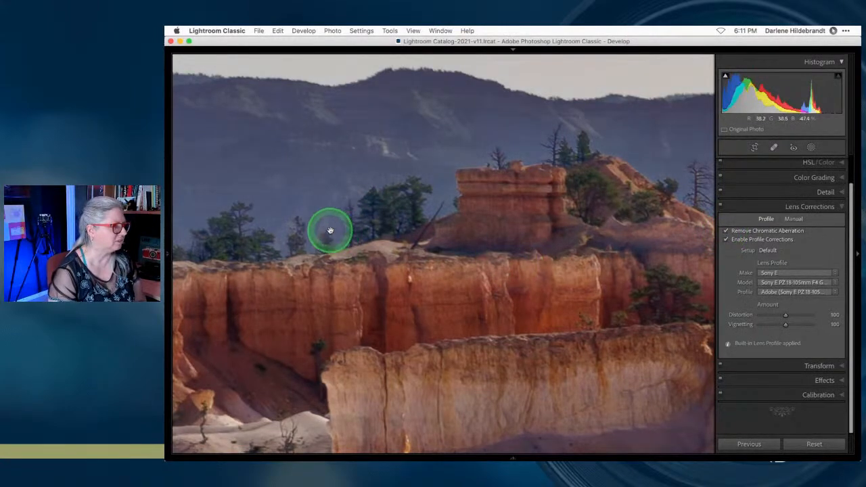
Return to the fringed cliff edge on the photo's right side and enable Remove Chromatic Aberration.
left_click(462, 250)
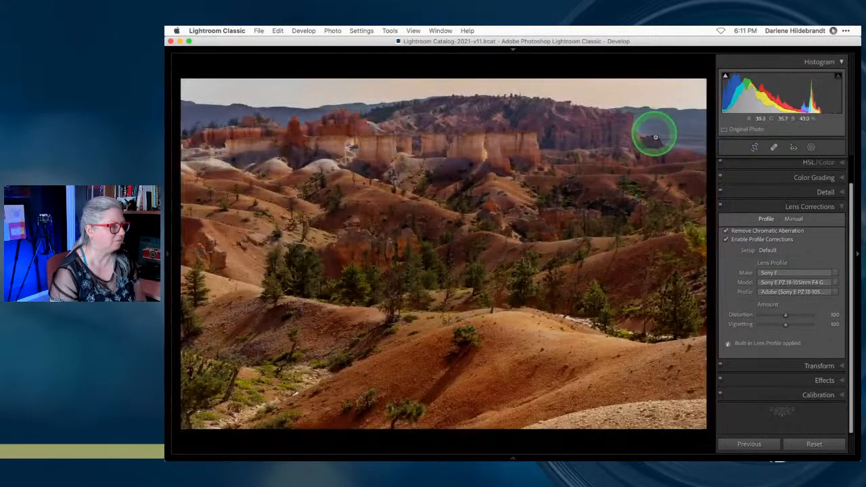
left_click(652, 129)
scroll(494, 222, "up", 3)
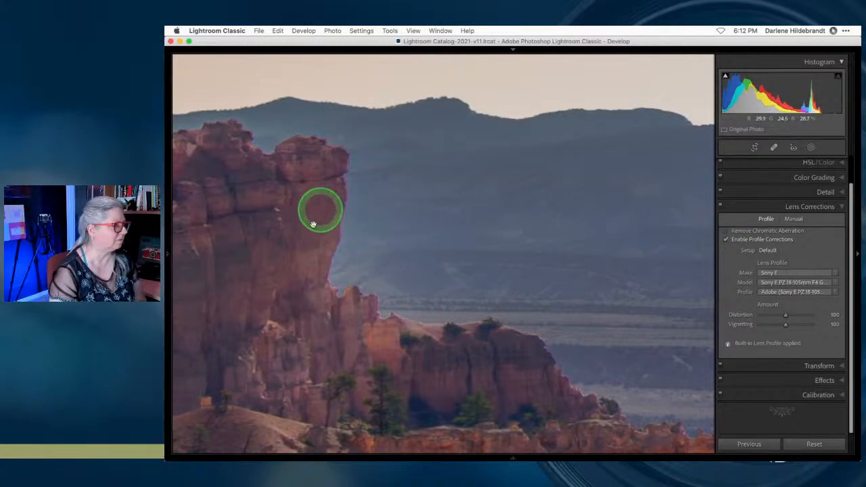
left_click(729, 232)
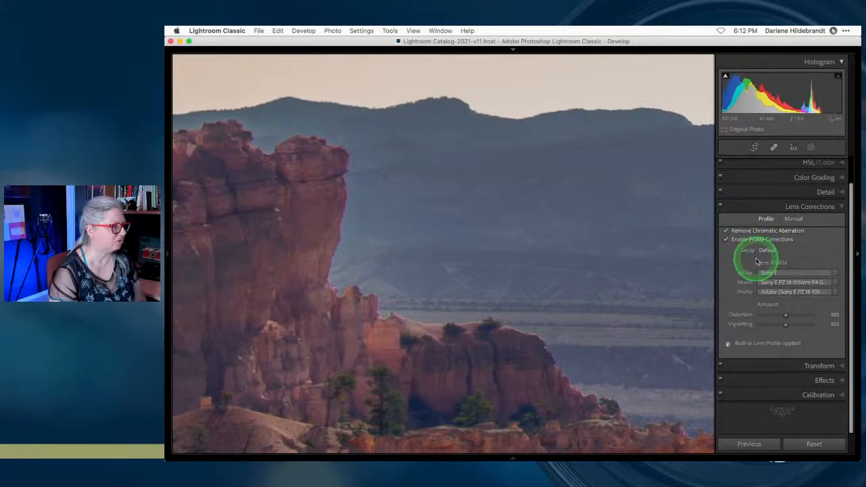
Sample the purple fringe along the cliff edge with the manual Defringe color selector, undo a second sample, and return to the full photo.
left_click(794, 219)
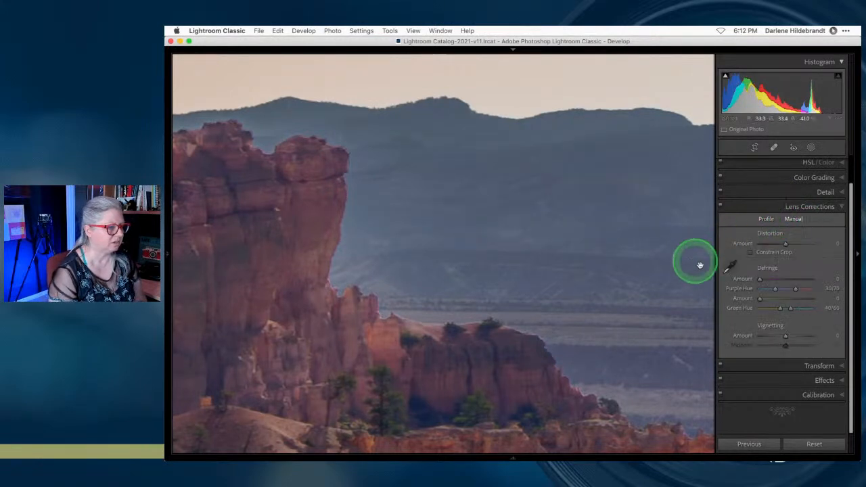
left_click(728, 271)
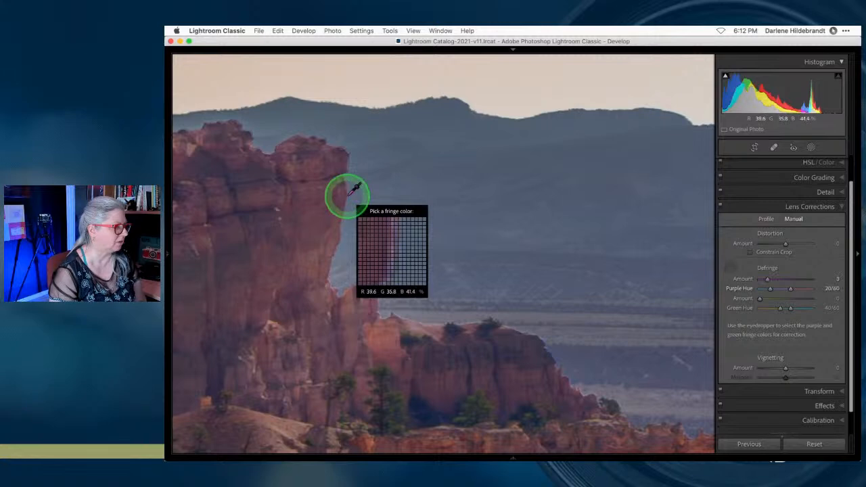
left_click(346, 194)
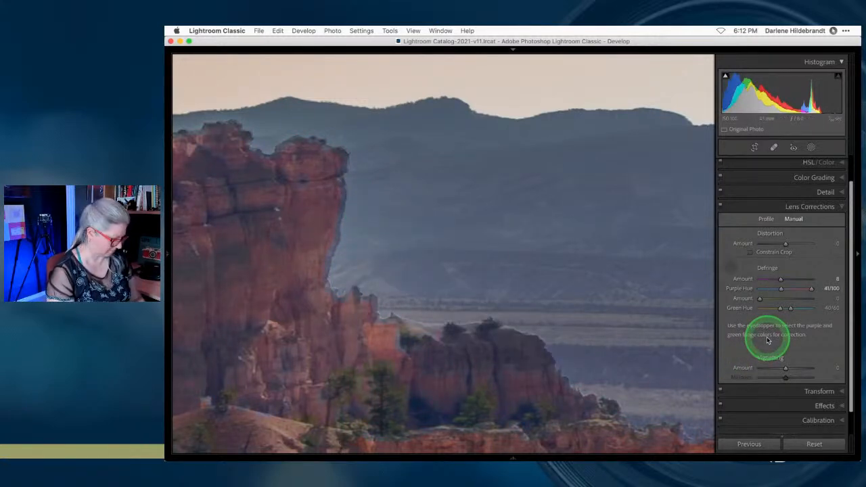
key("super+z")
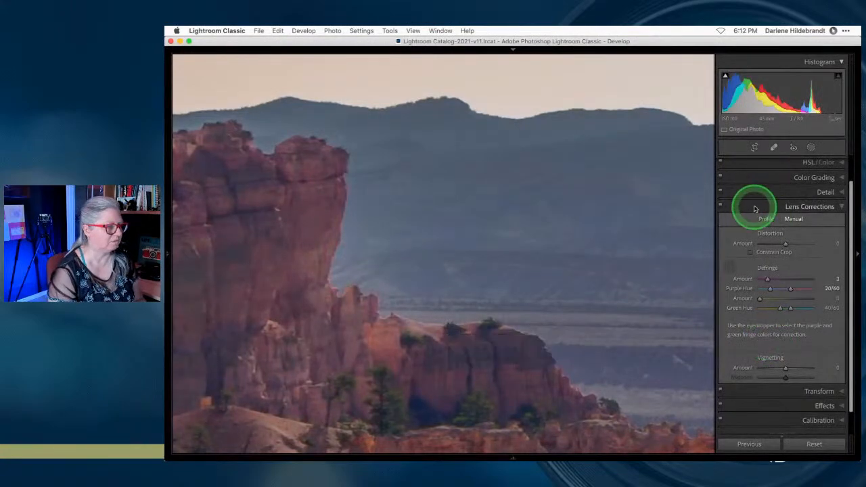
key("Escape")
left_click(601, 200)
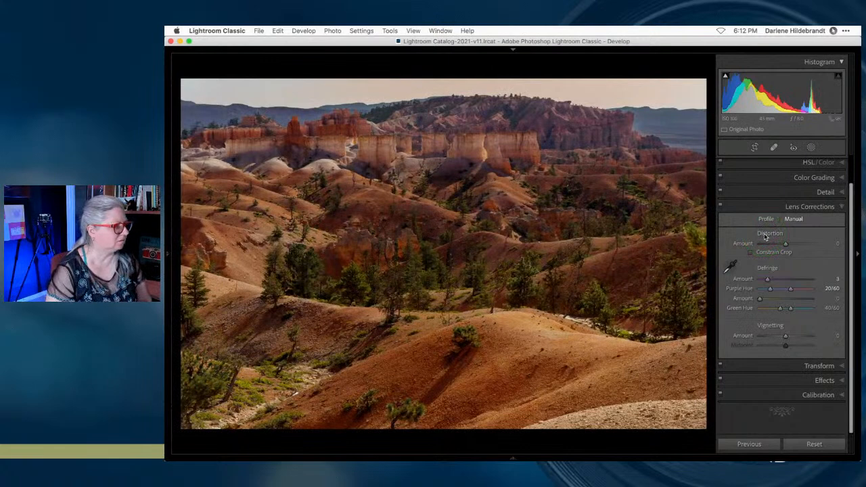
Close the Lens Corrections settings and open the Effects settings.
left_click(812, 207)
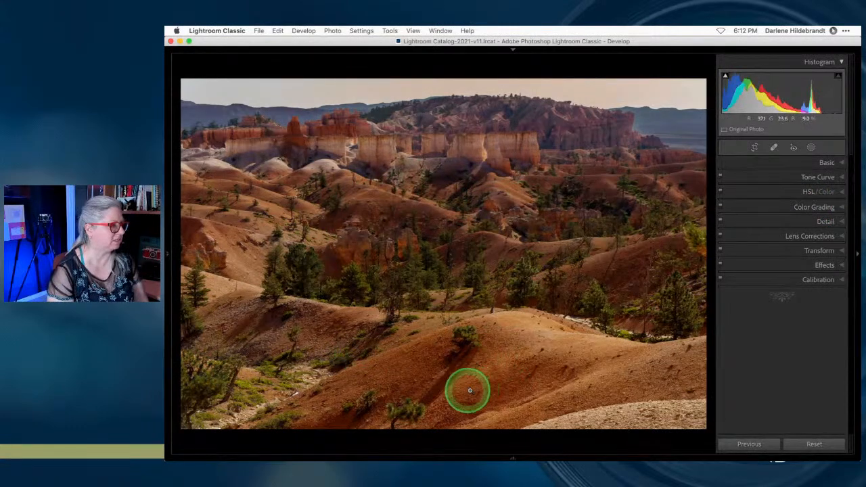
left_click(821, 266)
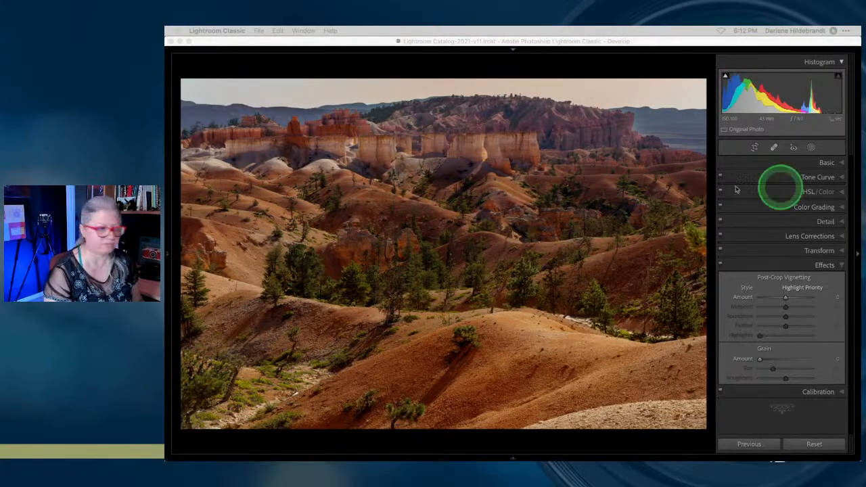
Examine the enlarged photo without the side panels, from the foreground hills up to the sky, and return to the full editing view.
left_click(408, 368)
left_click(408, 368)
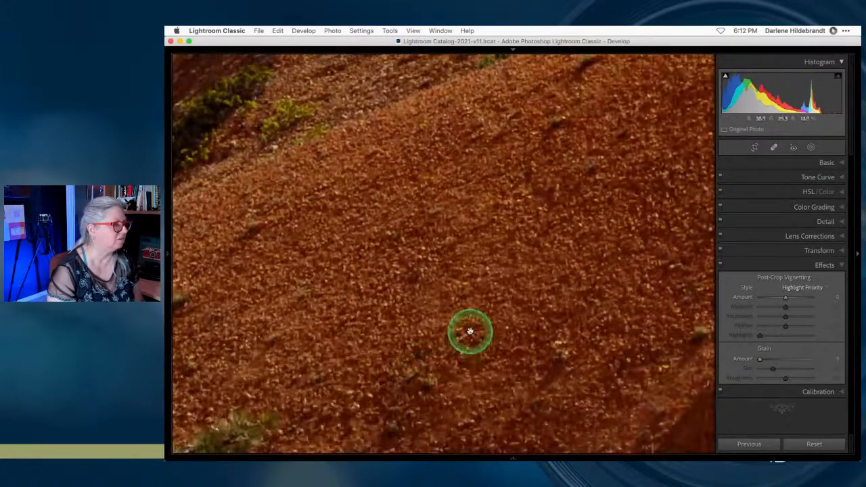
left_click(470, 331)
key("F7")
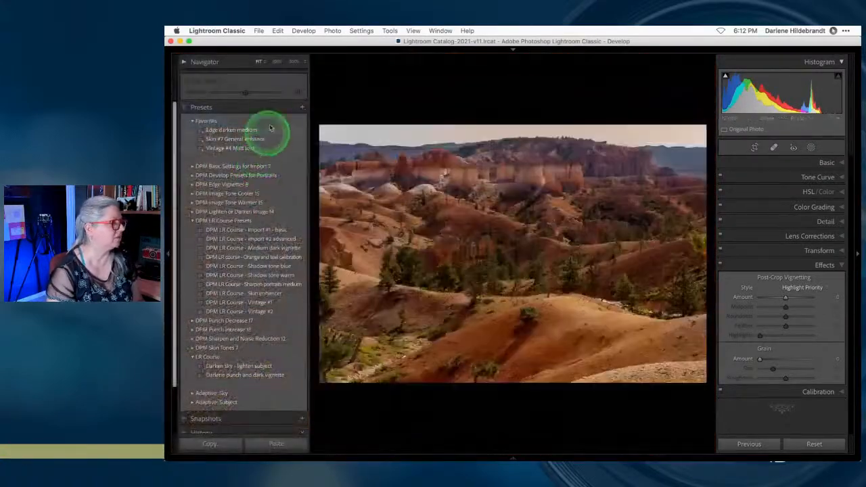
left_click(278, 63)
key("Tab")
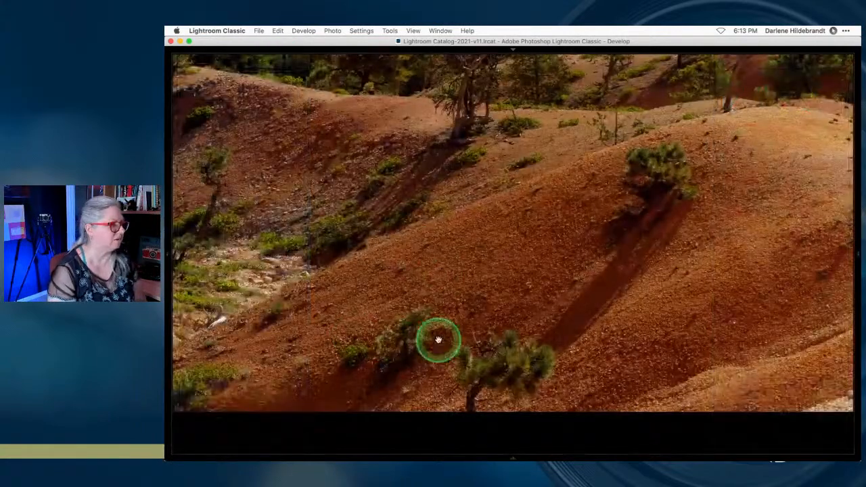
scroll(582, 321, "up", 5)
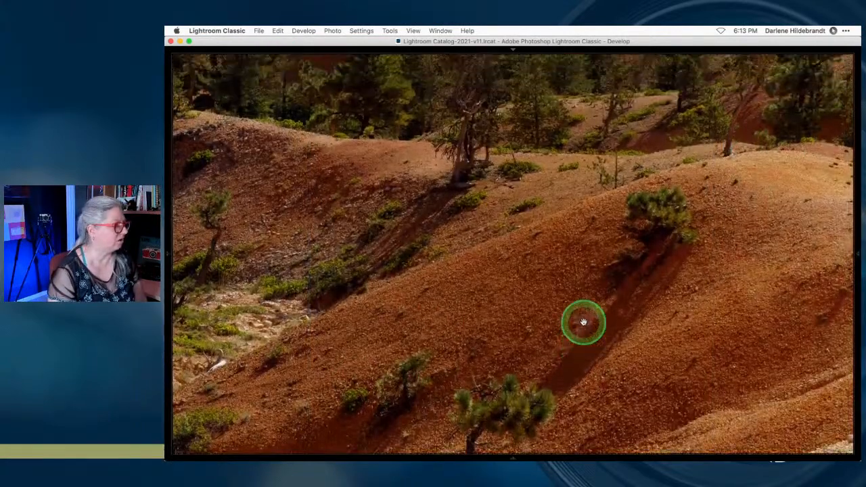
scroll(583, 322, "up", 5)
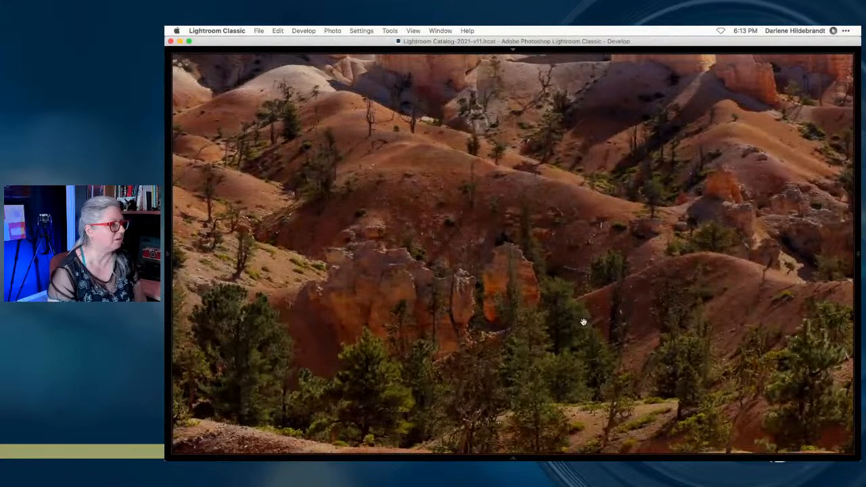
scroll(583, 322, "up", 5)
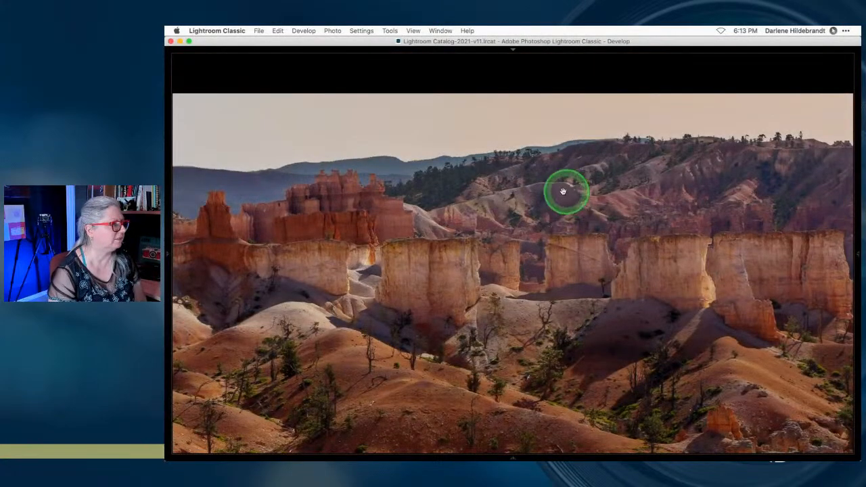
left_click(447, 285)
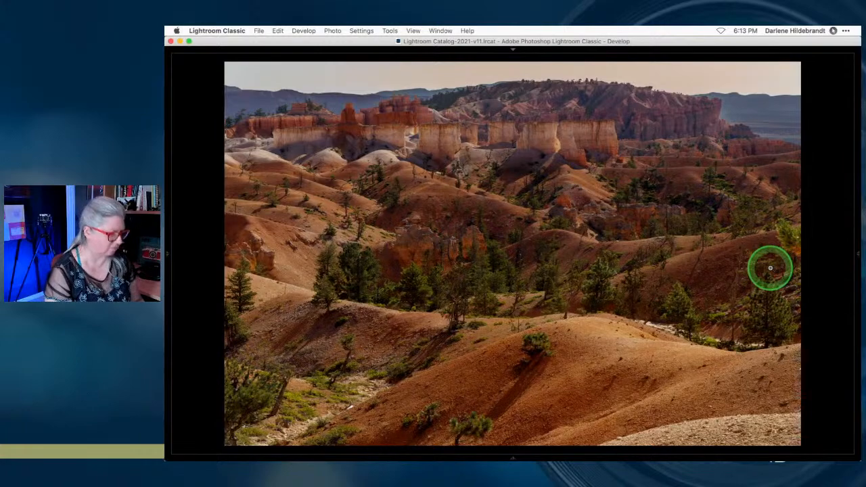
key("Tab")
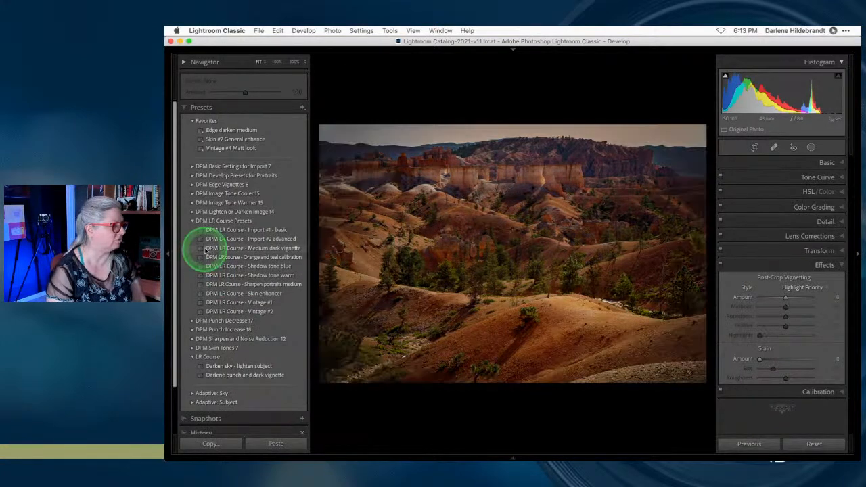
left_click(168, 256)
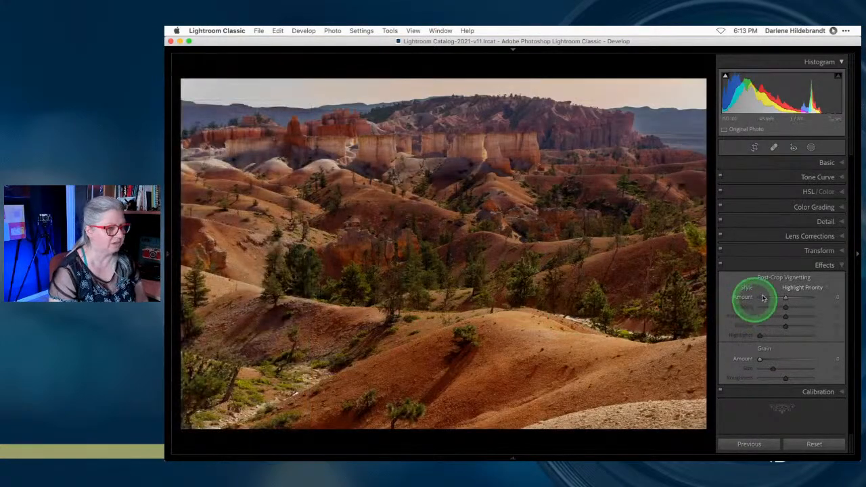
Preview the post-crop vignette's shape with a hard edge, using Amount -39 and Feather 0.
left_click_drag(784, 299, 778, 298)
left_click(788, 328)
left_click_drag(788, 328, 731, 326)
left_click_drag(778, 300, 776, 299)
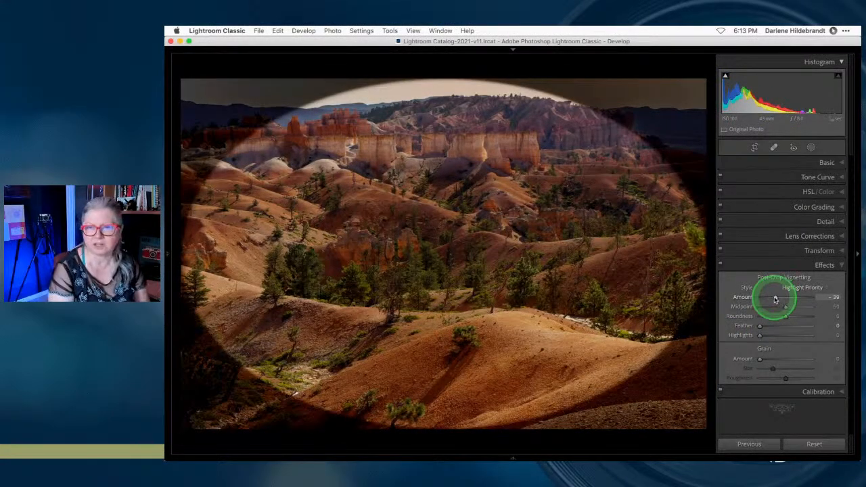
Set the post-crop vignette to Amount -20, Midpoint 17, Roundness +11, Feather 79 and Highlights 25.
left_click_drag(776, 300, 795, 328)
left_click(747, 323)
left_click(775, 298)
left_click_drag(777, 299, 780, 298)
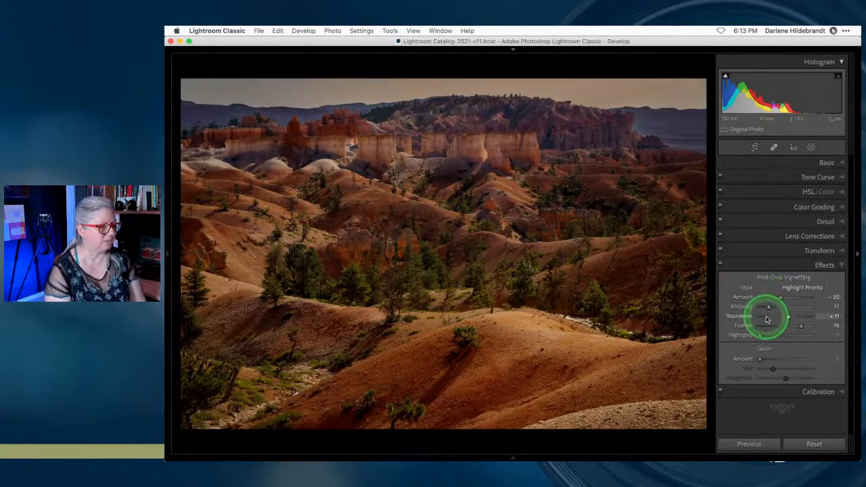
mouse_move(759, 335)
left_mouse_down()
mouse_move(808, 335)
mouse_move(750, 333)
left_mouse_up()
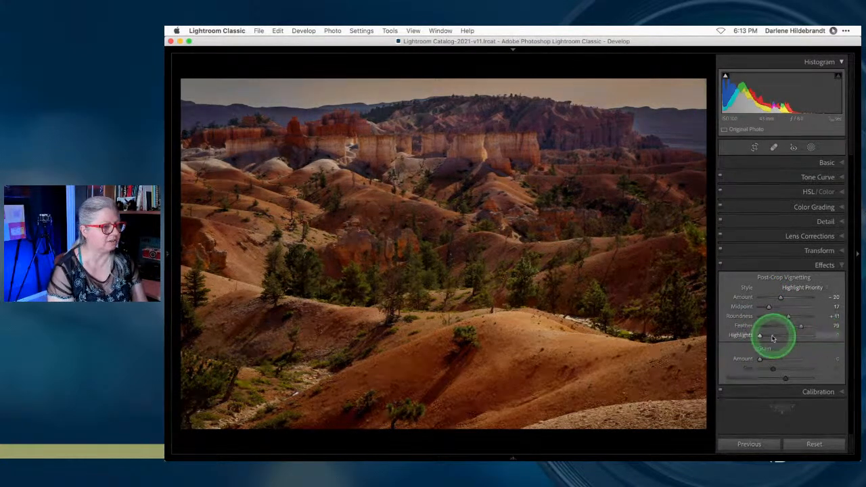
left_click_drag(746, 336, 770, 336)
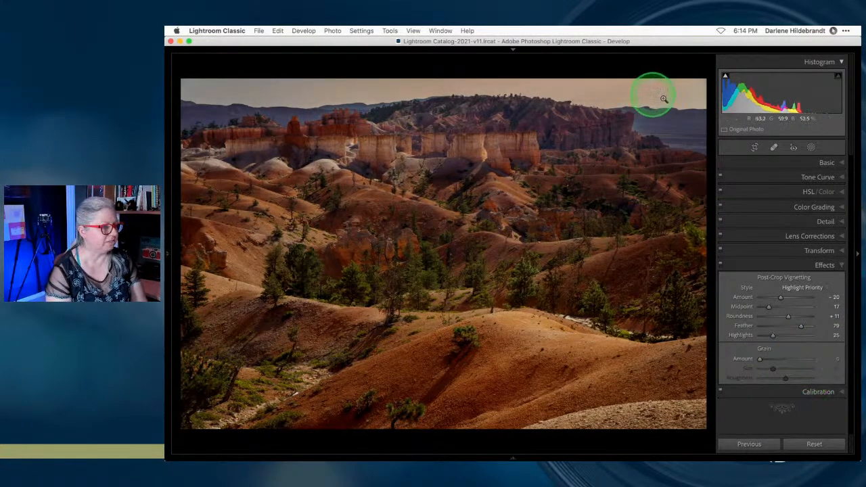
Change the vignette style to Color Priority and set its Highlights to 26.
left_click(797, 289)
left_click(795, 298)
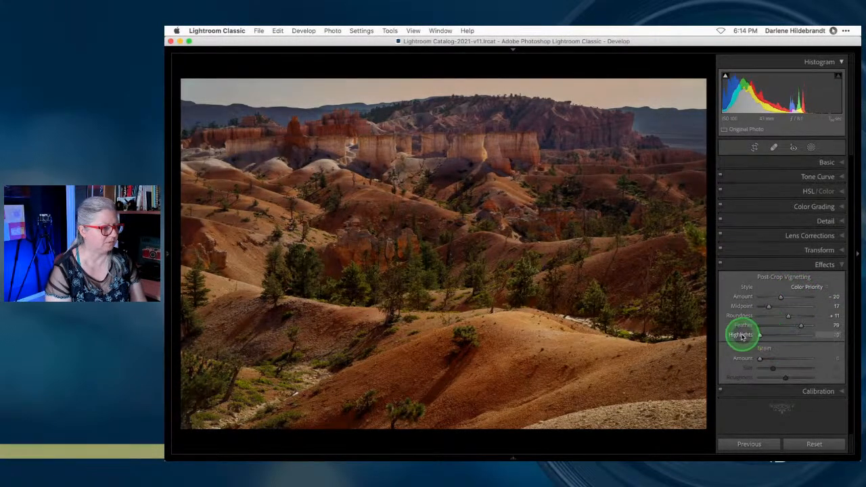
left_click_drag(796, 334, 774, 337)
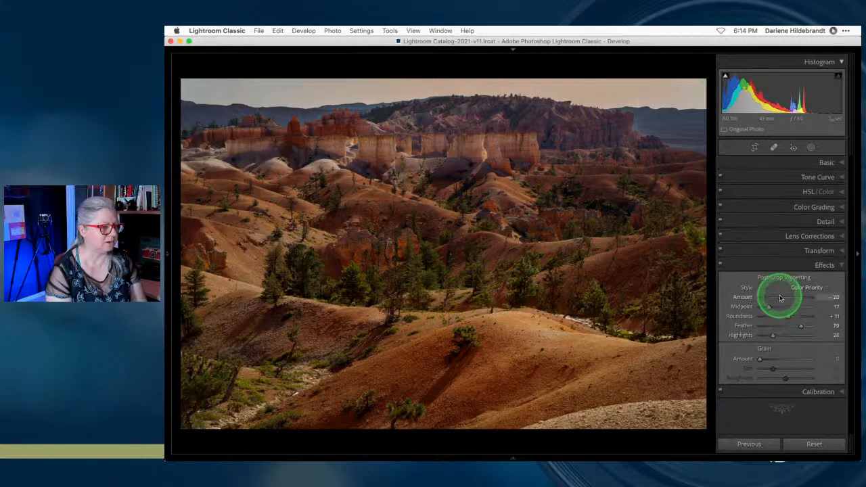
Set the post-crop vignette's Amount to -33 and Highlights to 30, and collapse the Effects settings.
left_click_drag(780, 299, 779, 299)
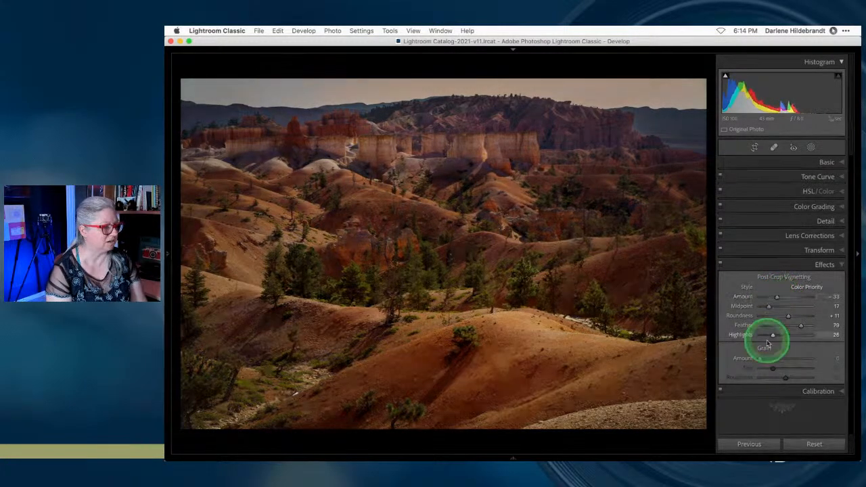
mouse_move(773, 337)
left_mouse_down()
mouse_move(806, 336)
mouse_move(731, 337)
mouse_move(784, 336)
mouse_move(775, 335)
left_mouse_up()
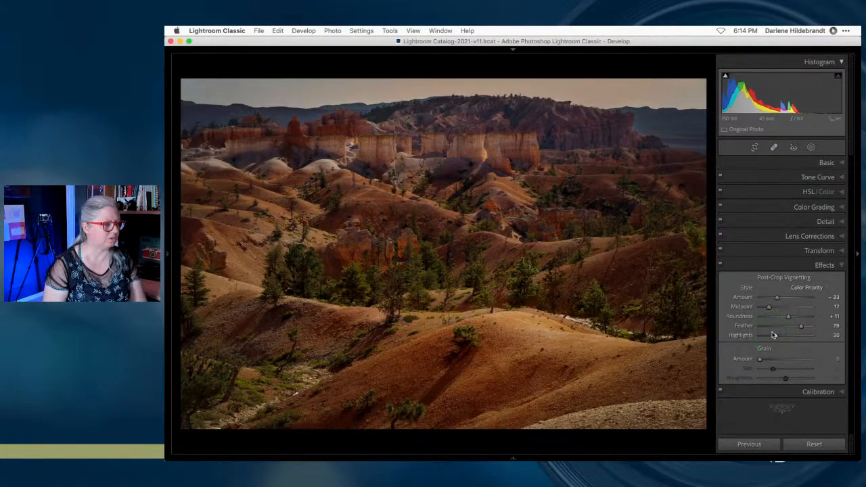
left_click(801, 265)
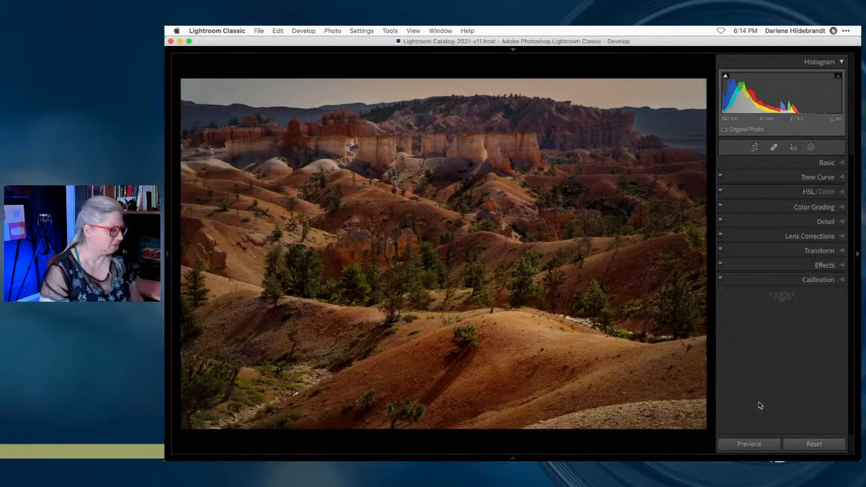
Crop the foreground strip with the pale gravel off the bottom edge of the photo.
key("r")
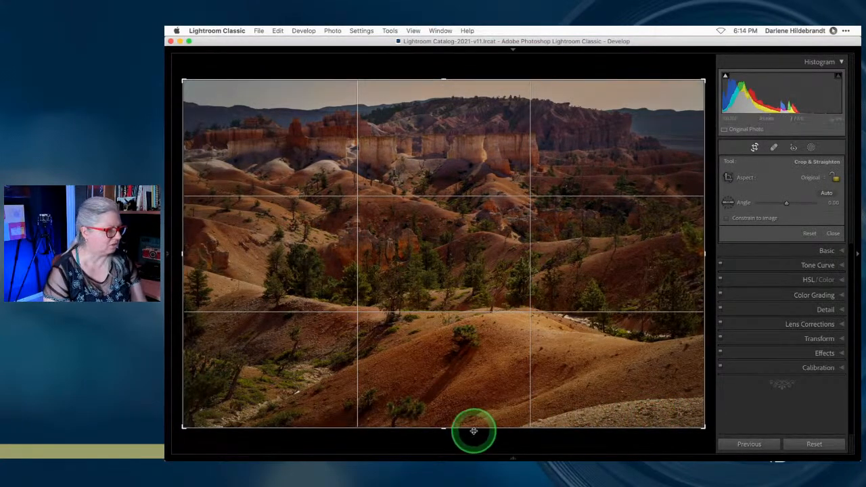
left_click_drag(474, 422, 477, 412)
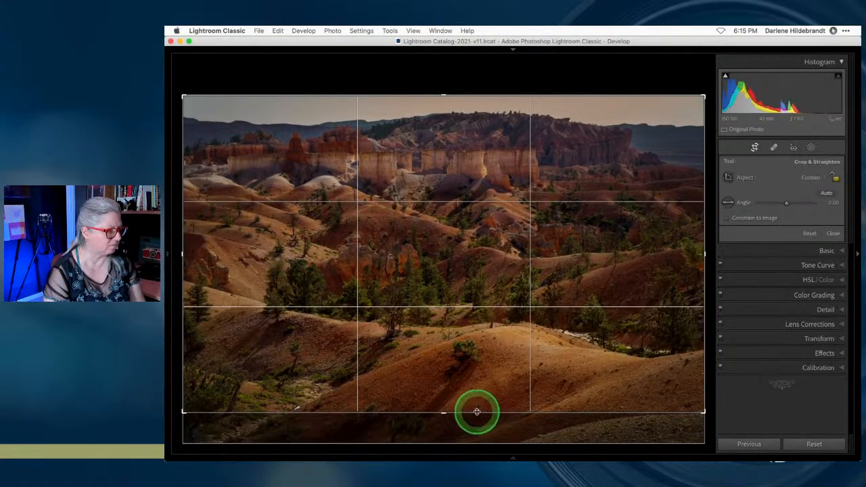
key("Return")
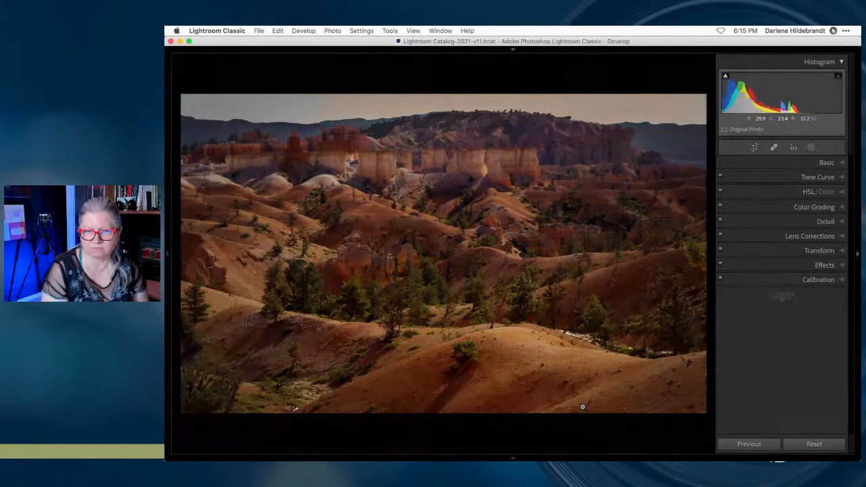
Heal the bright fallen log at the photo's lower edge with a spot of size 71, and return to the full view.
left_click(280, 406)
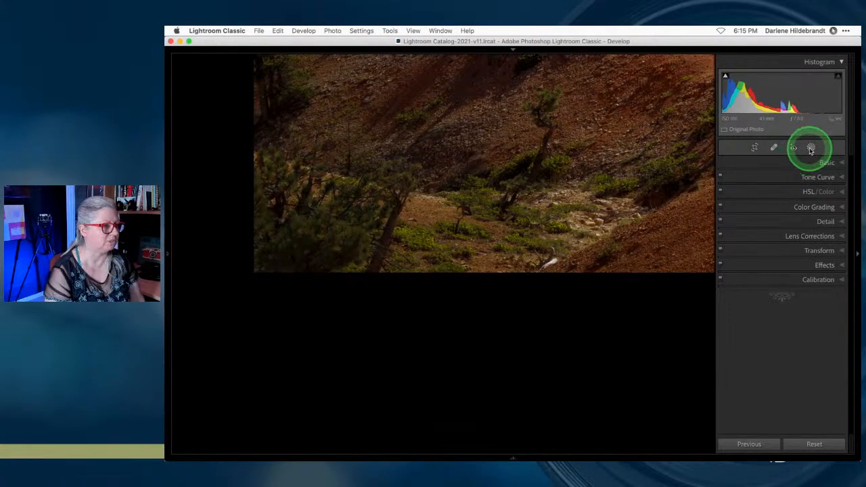
left_click(774, 147)
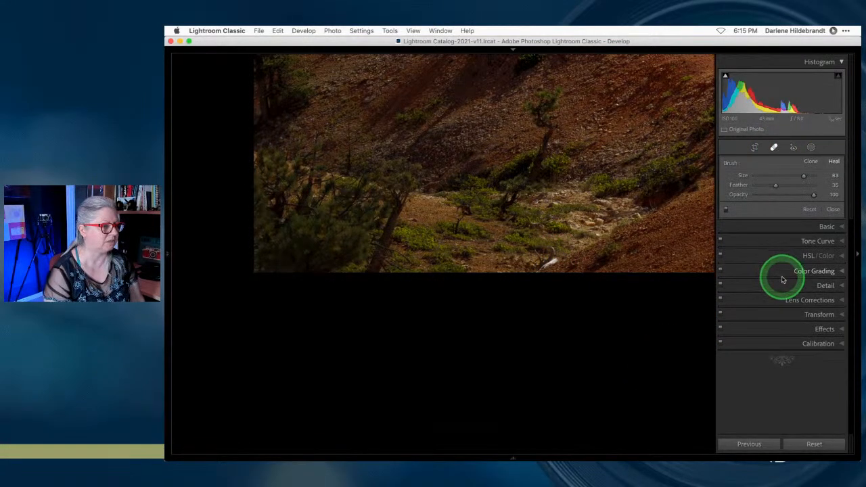
key("bracketleft")
key("bracketleft")
key("bracketleft")
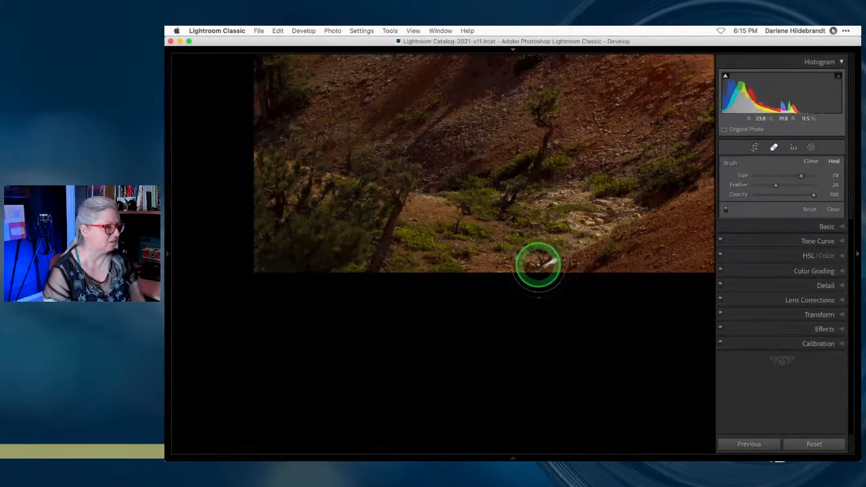
key("bracketleft")
key("bracketleft")
key("bracketleft")
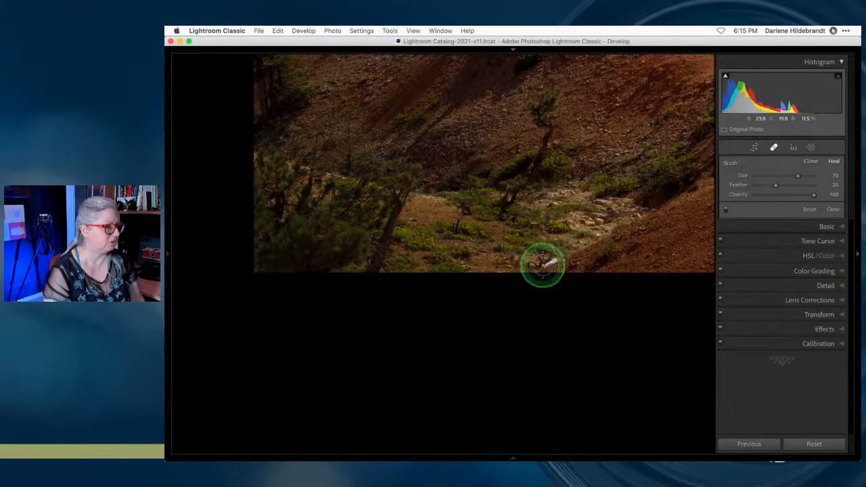
left_click(545, 263)
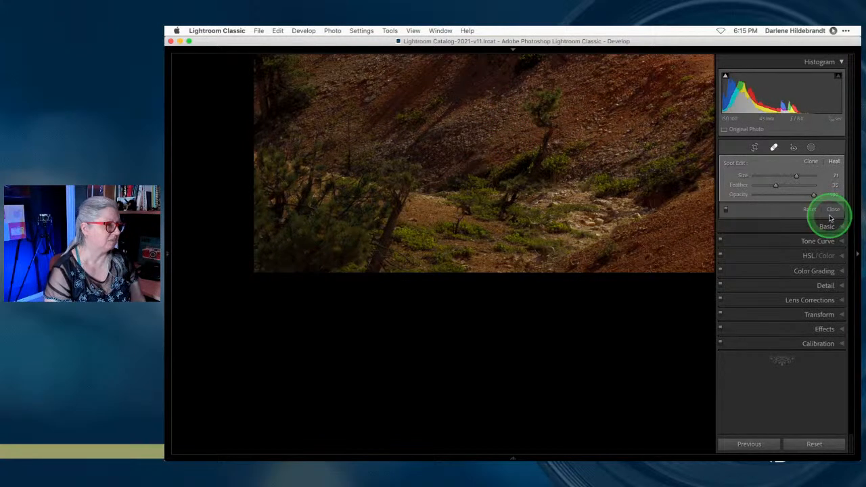
mouse_move(503, 109)
left_mouse_down()
mouse_move(571, 153)
mouse_move(625, 226)
left_mouse_up()
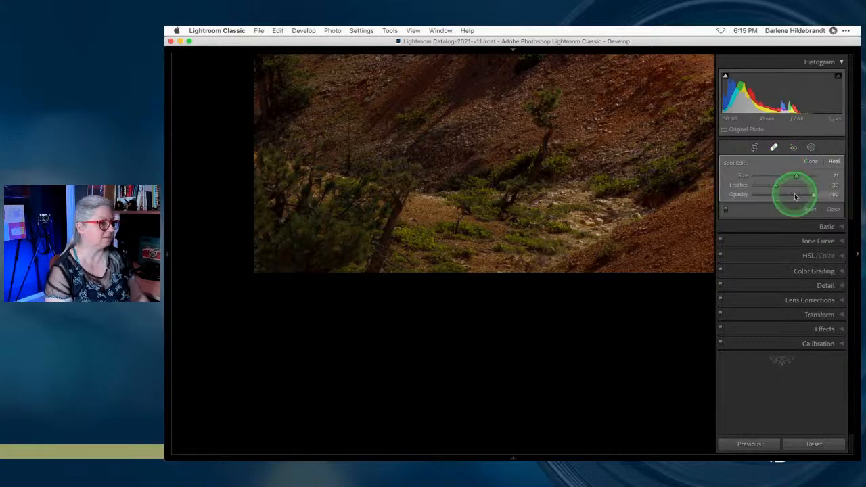
key("q")
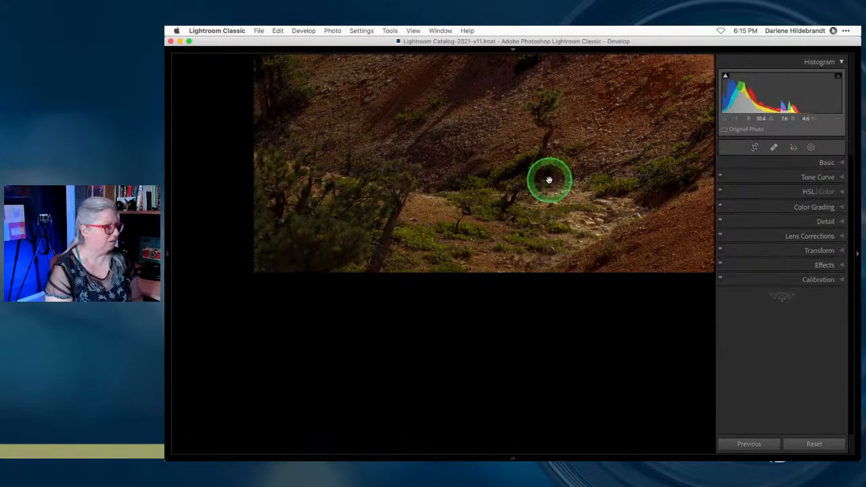
left_click(551, 182)
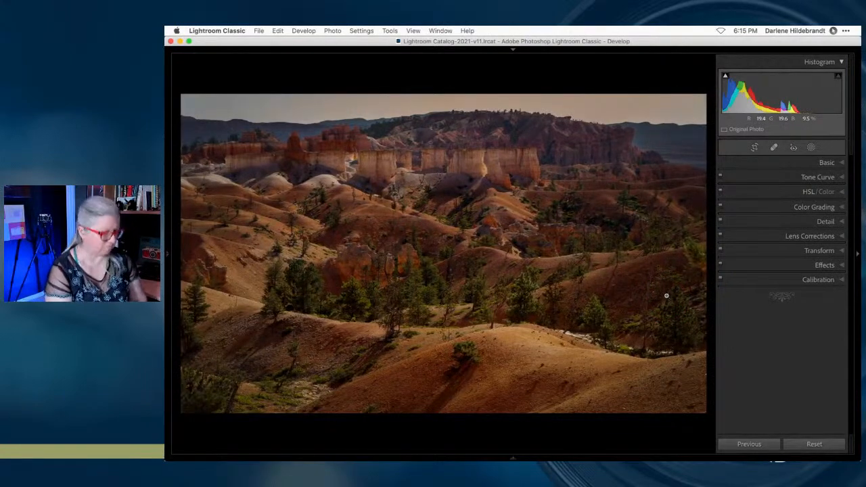
Compare the edited photo with its unedited version.
key("backslash")
key("backslash")
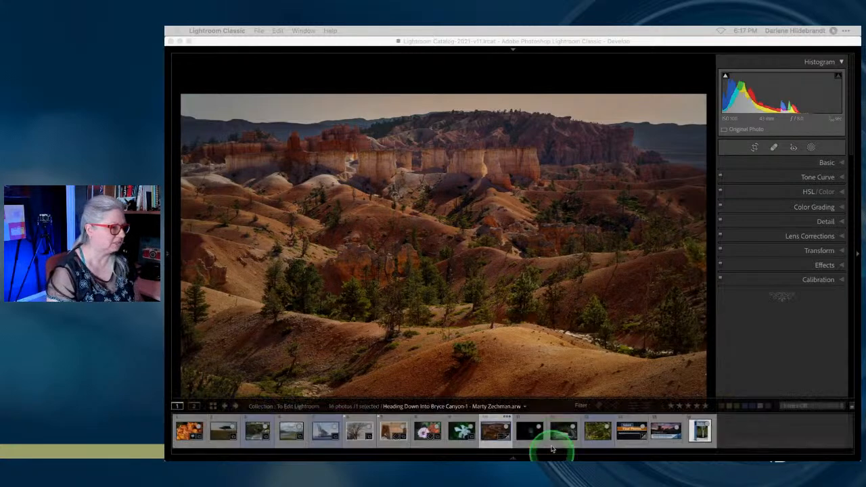
left_click(536, 83)
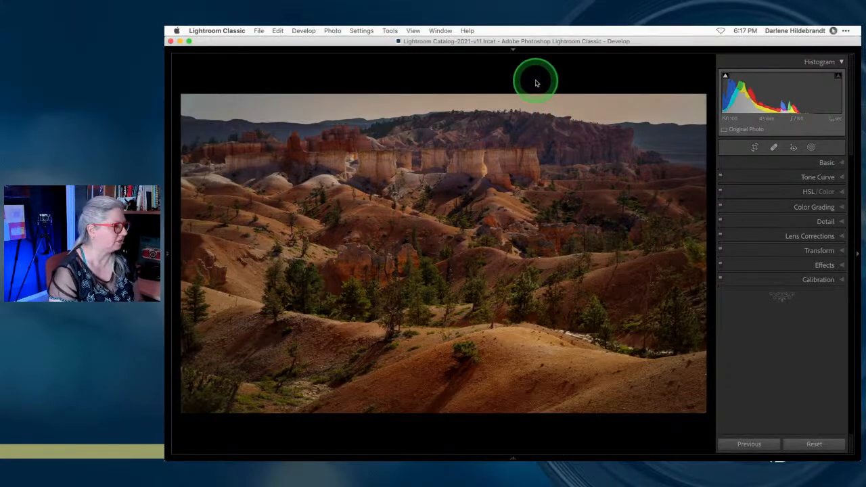
Crop the photo slightly tighter along its bottom and left edges.
key("r")
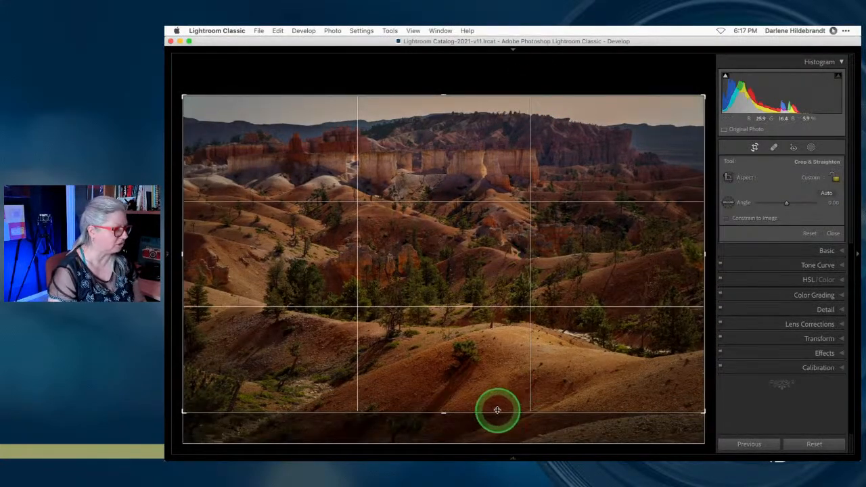
left_click_drag(497, 411, 423, 408)
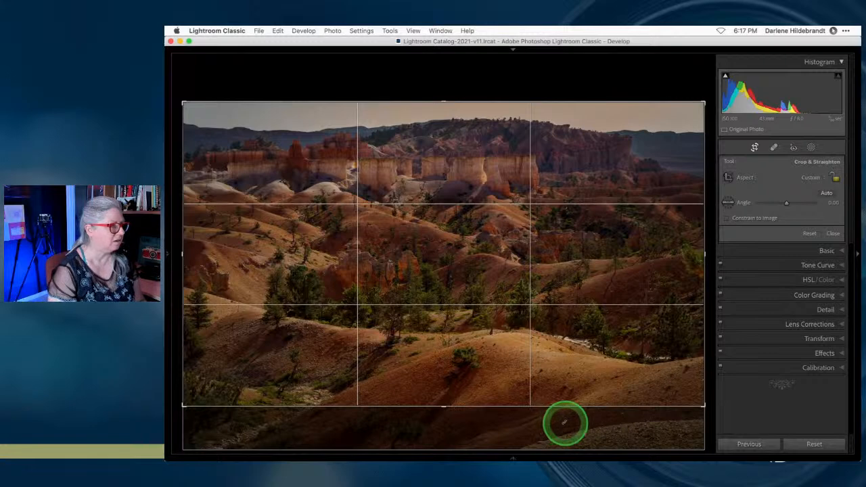
left_click_drag(174, 184, 187, 185)
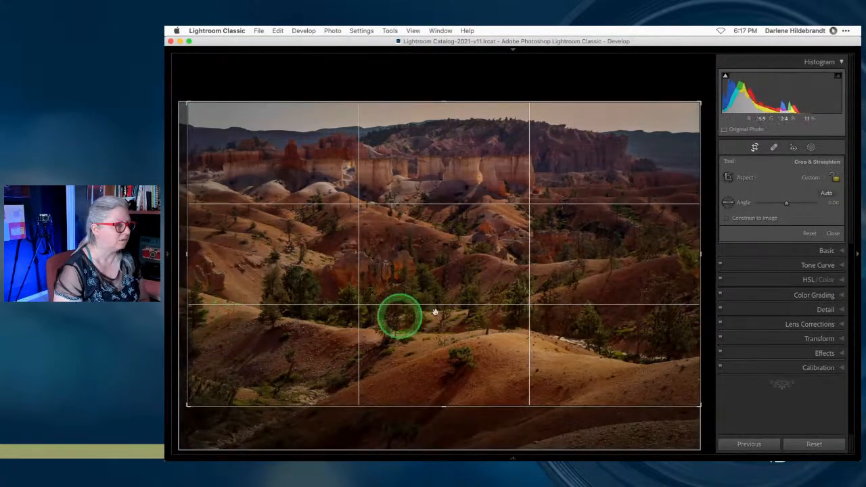
key("Return")
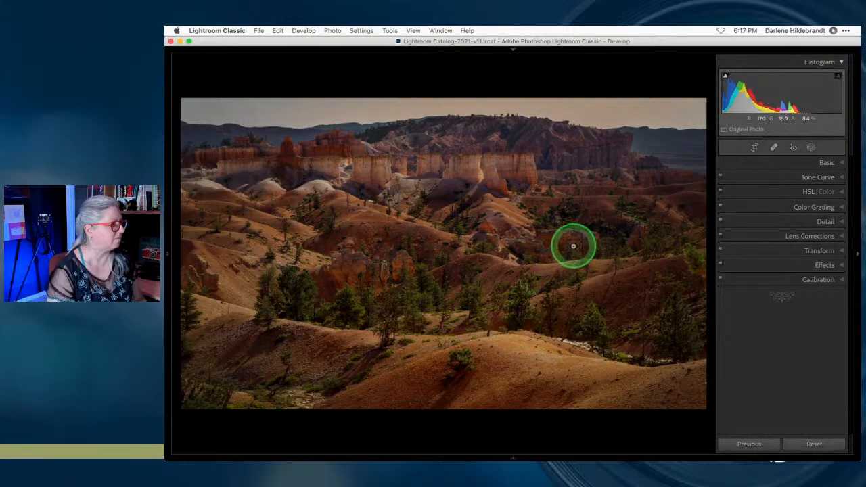
Reopen the sky mask, Mask 1, and hide its Color Range 1 component to check its effect.
left_click(812, 147)
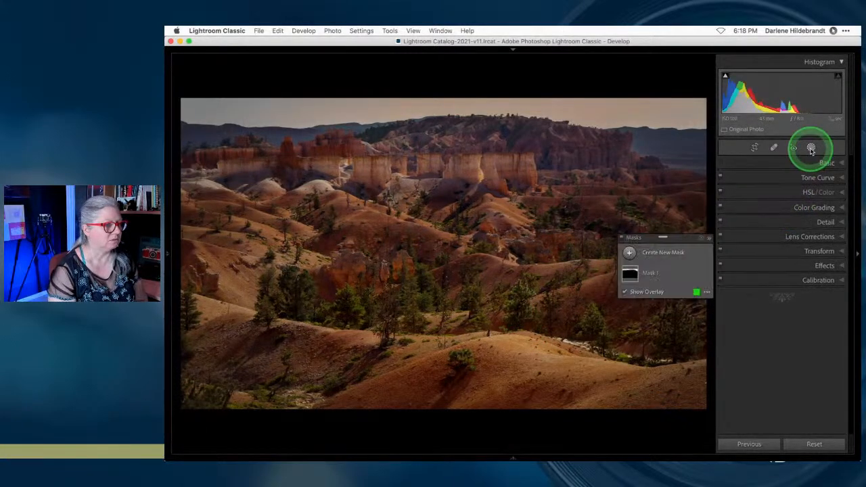
left_click(674, 269)
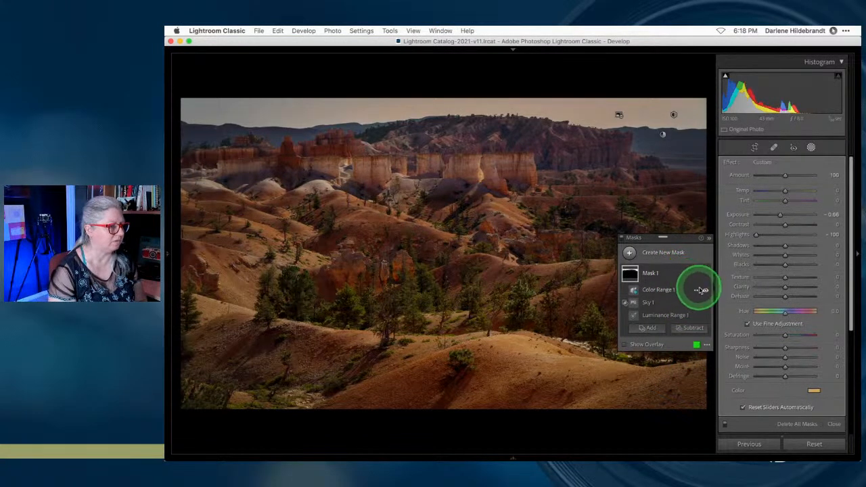
left_click(704, 291)
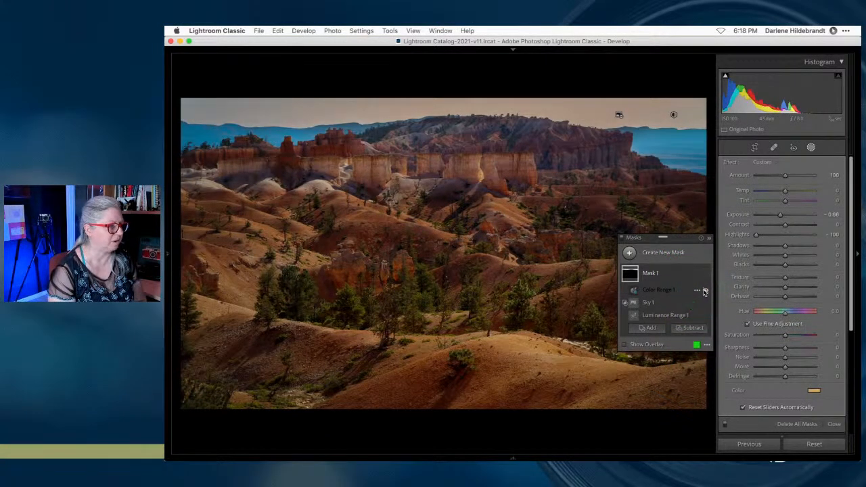
left_click(705, 291)
left_click(705, 291)
Set the sky mask's Exposure to -0.54 and Highlights to -50, and remove its color tint.
left_click(683, 303)
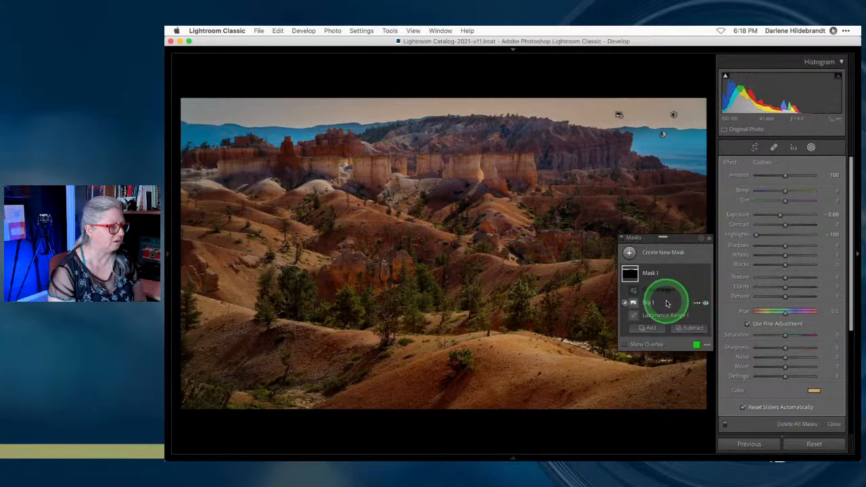
left_click(762, 255)
left_click_drag(763, 256, 782, 233)
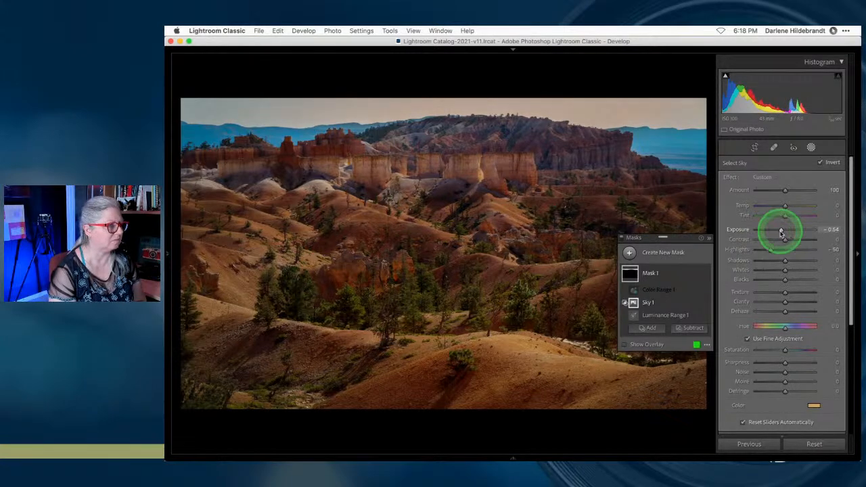
left_click(814, 406)
left_click_drag(751, 444, 712, 441)
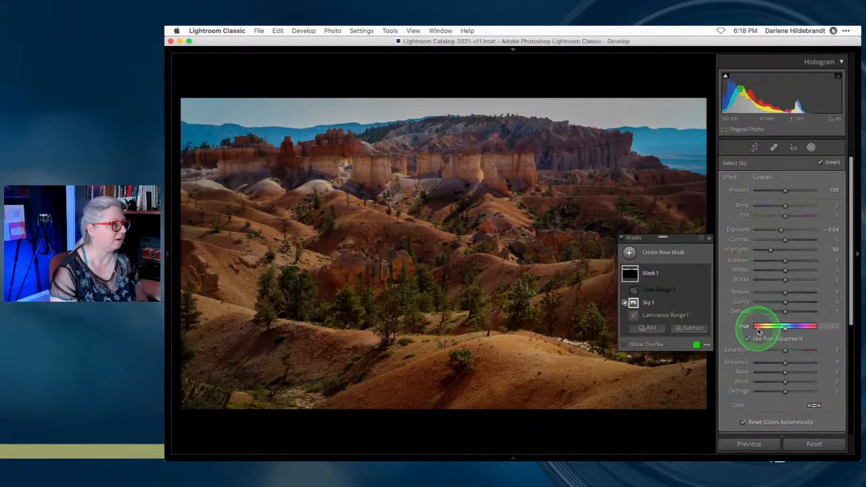
Set the sky mask's Temp to 52 and Tint to -40.
mouse_move(785, 206)
left_mouse_down()
mouse_move(800, 207)
mouse_move(773, 216)
left_mouse_up()
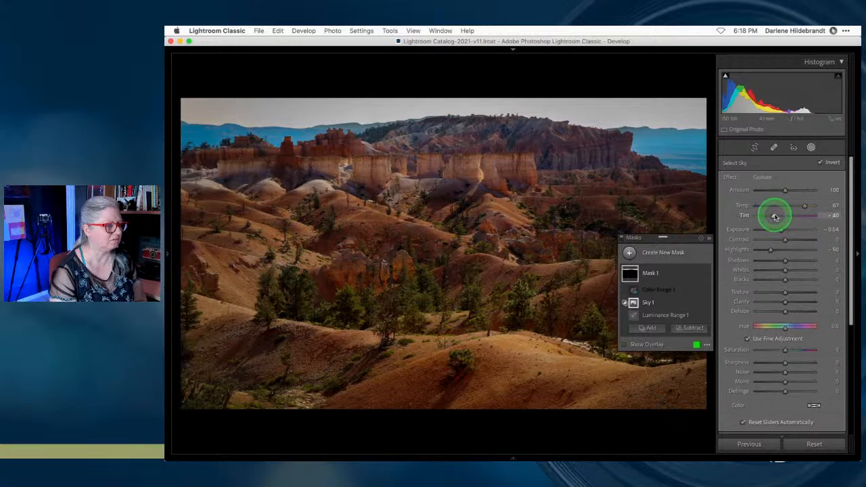
left_click(677, 273)
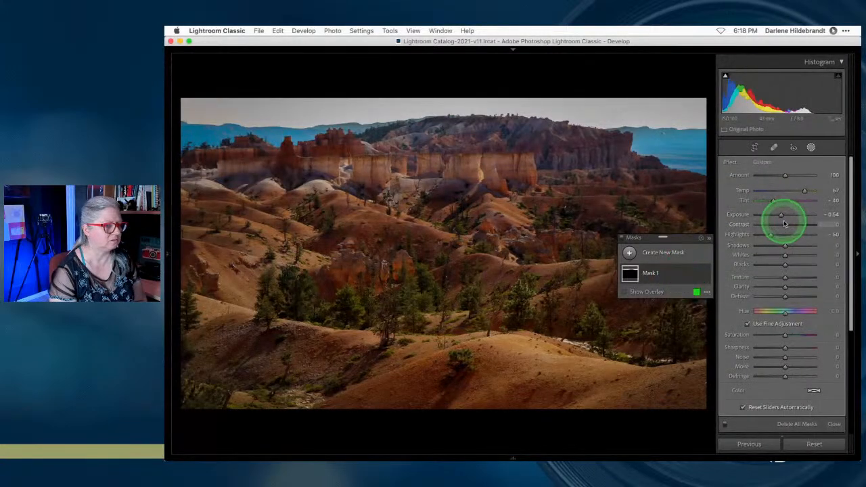
left_click_drag(805, 193, 799, 192)
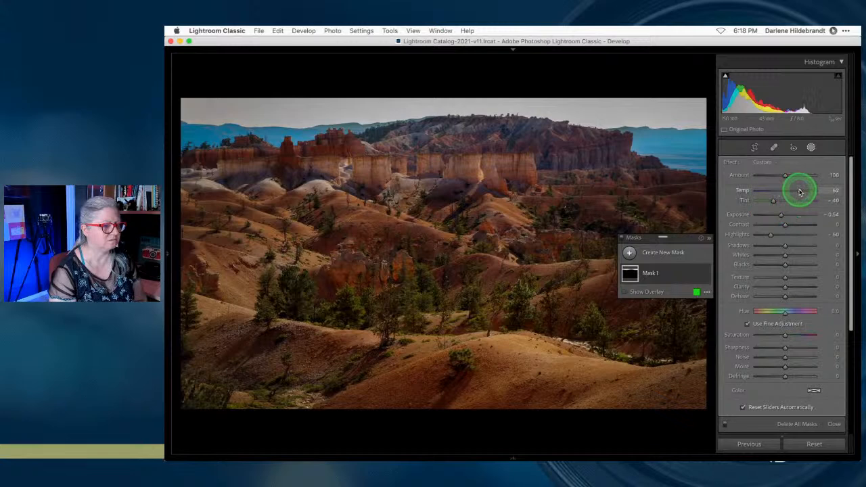
Compare the photo with its unedited version, and delete Color Range 1 from the sky mask.
left_click(670, 272)
key("backslash")
key("backslash")
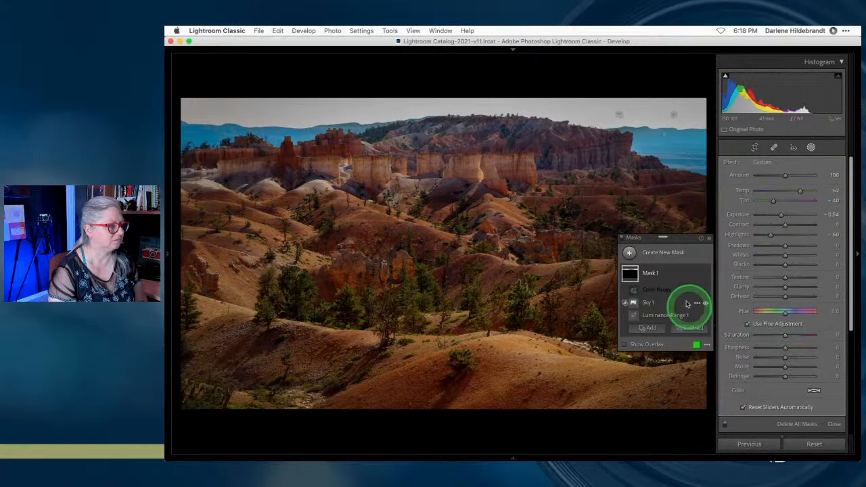
left_click(696, 290)
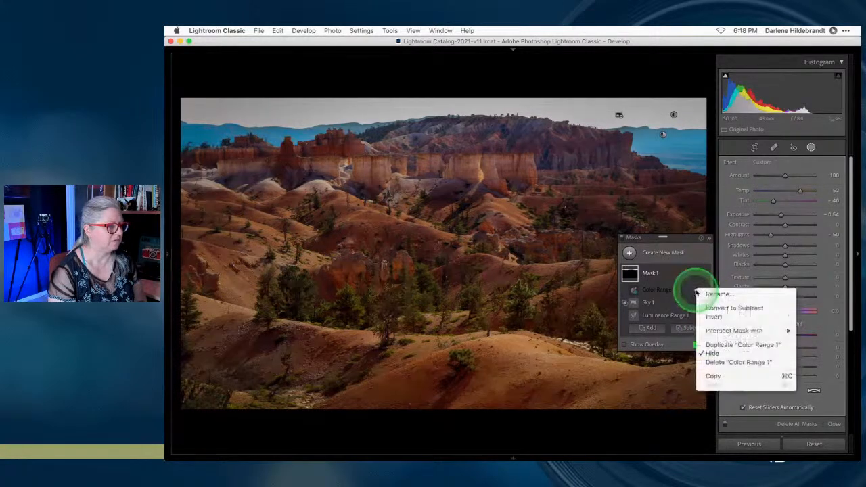
left_click(715, 362)
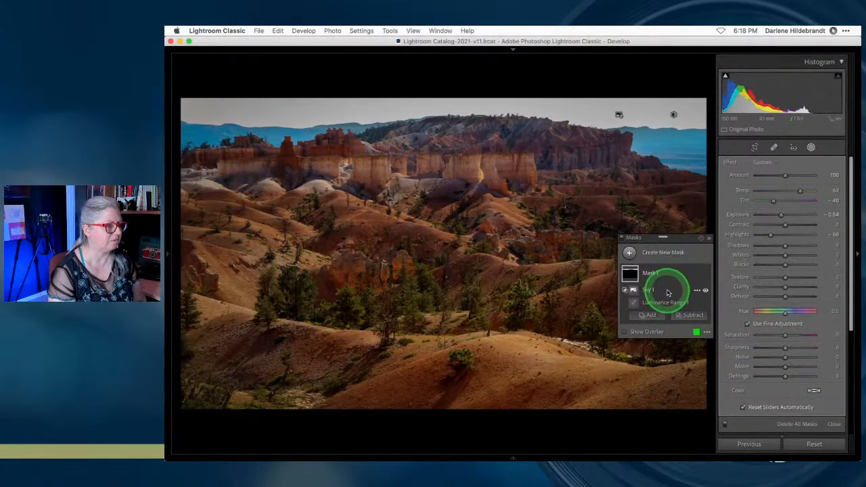
Select Luminance Range 1 in the sky mask, check its visibility, and set the mask's Highlights to -100.
left_click(668, 303)
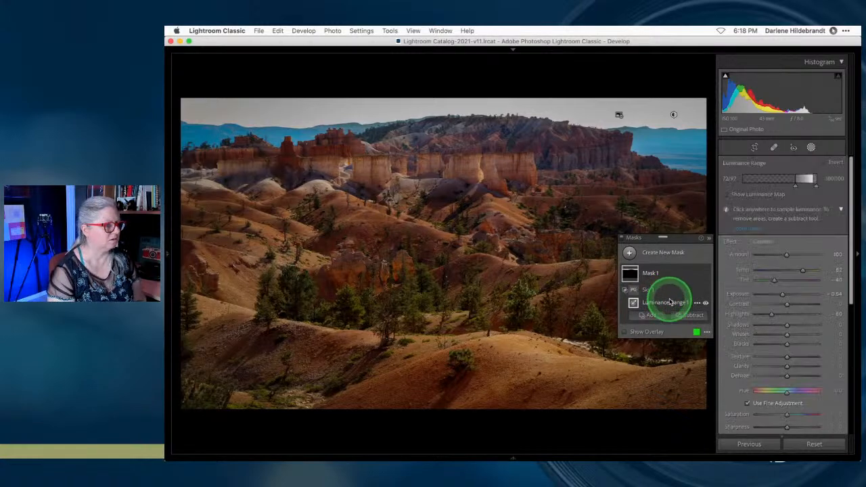
left_click(705, 304)
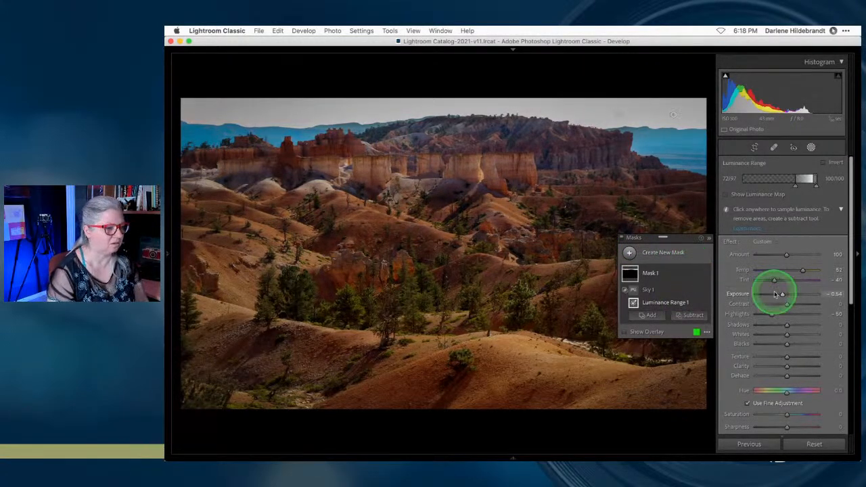
left_click_drag(774, 315, 666, 304)
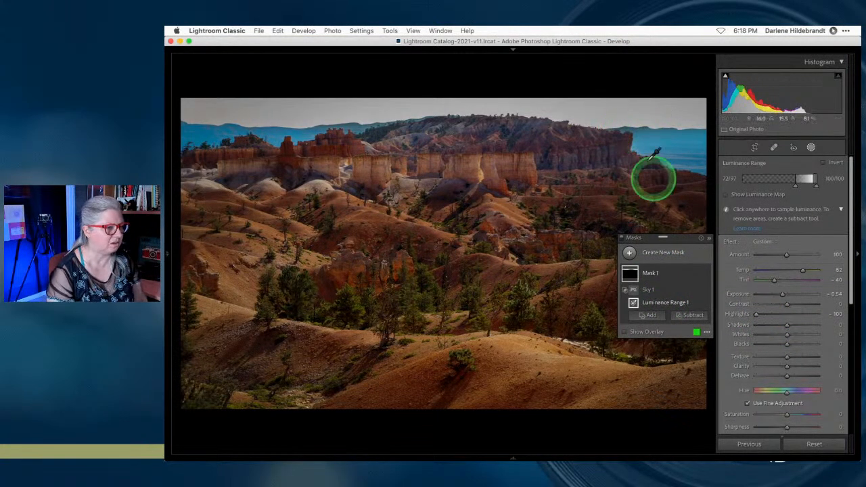
Set the sky mask's Exposure to -1.27 and Highlights to 8, and close the masking tools.
key("super+equal")
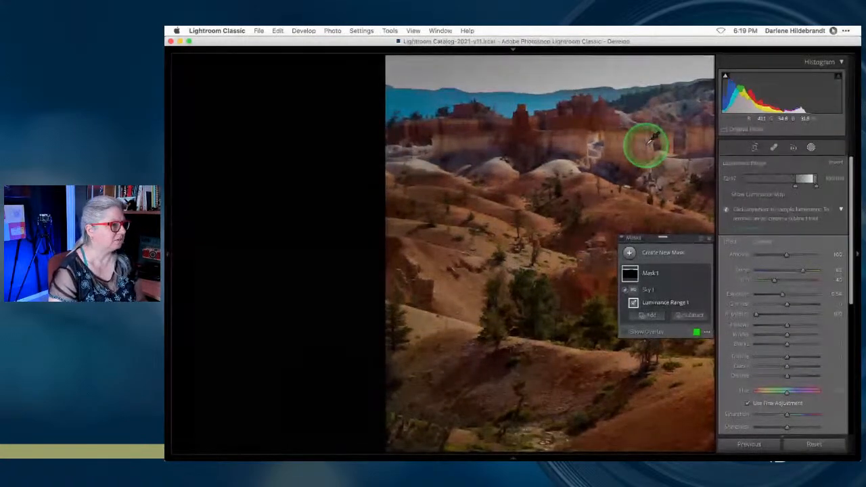
scroll(649, 143, "right", 7)
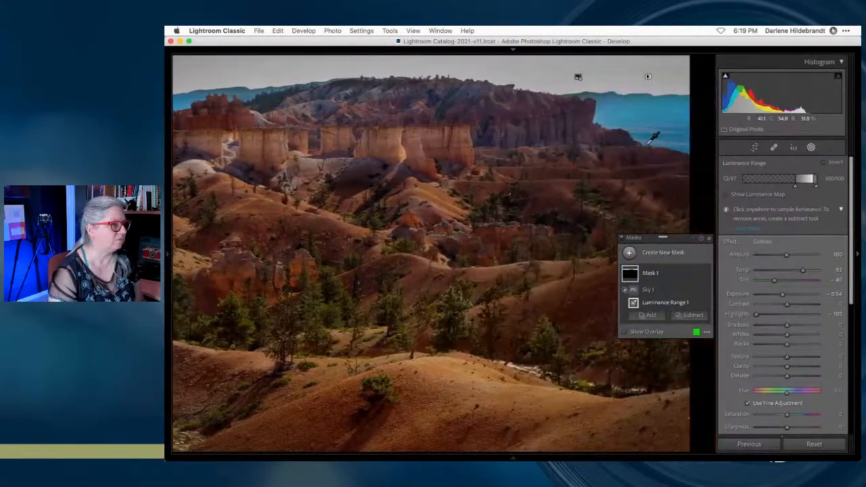
left_click_drag(784, 296, 779, 296)
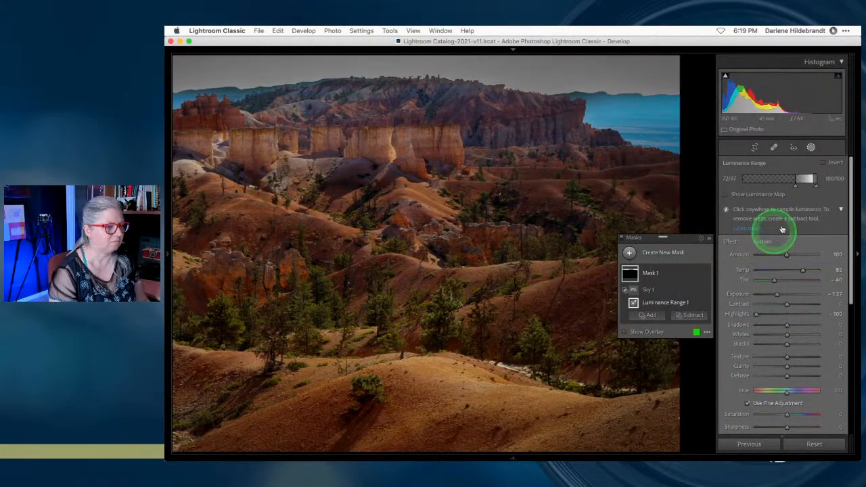
left_click(754, 214)
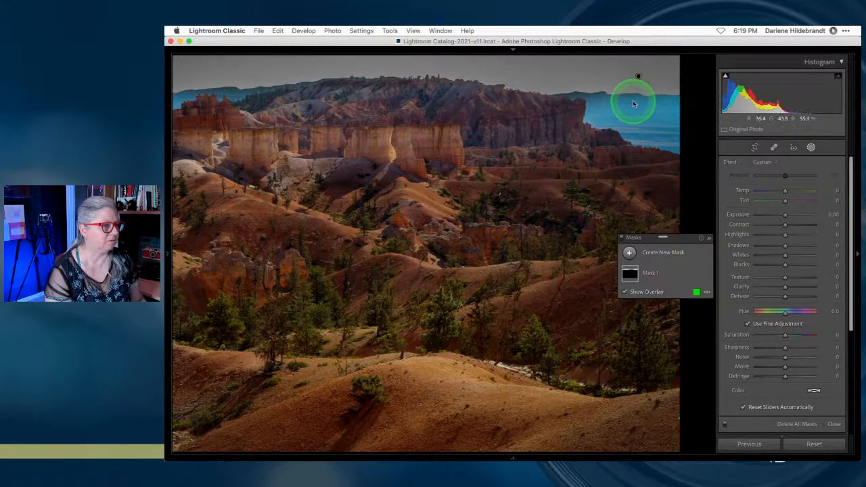
left_click(667, 273)
left_click_drag(769, 238, 790, 234)
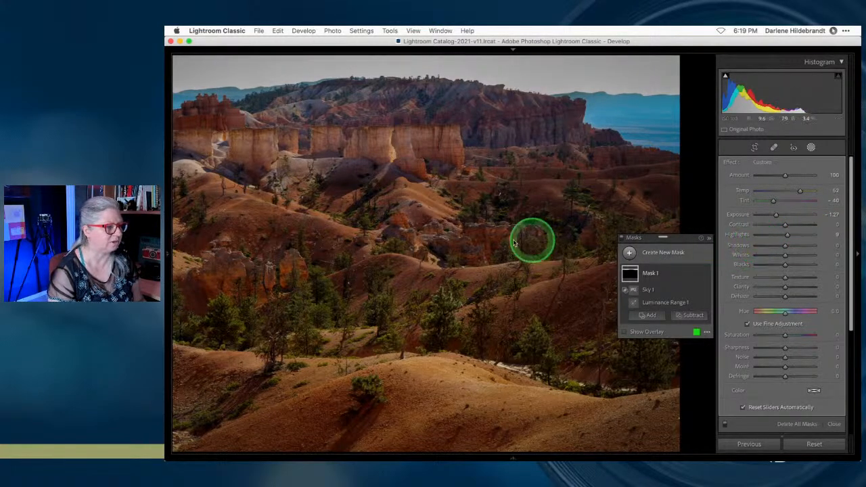
left_click(811, 147)
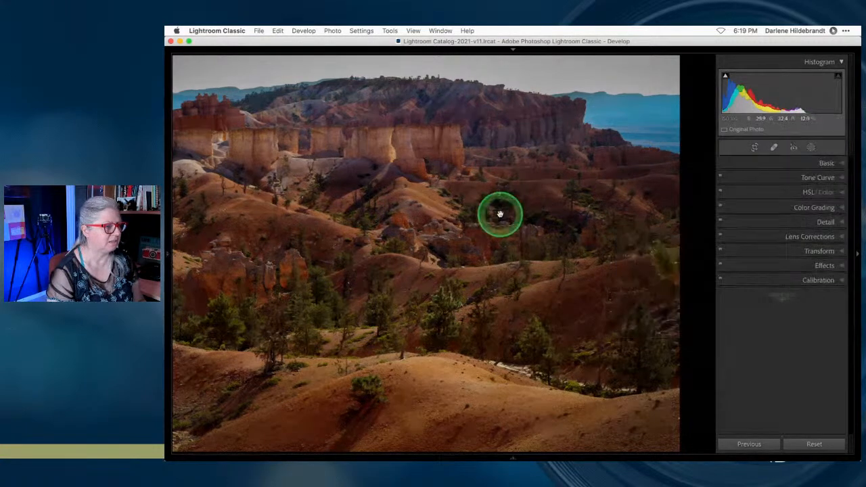
left_click(514, 215)
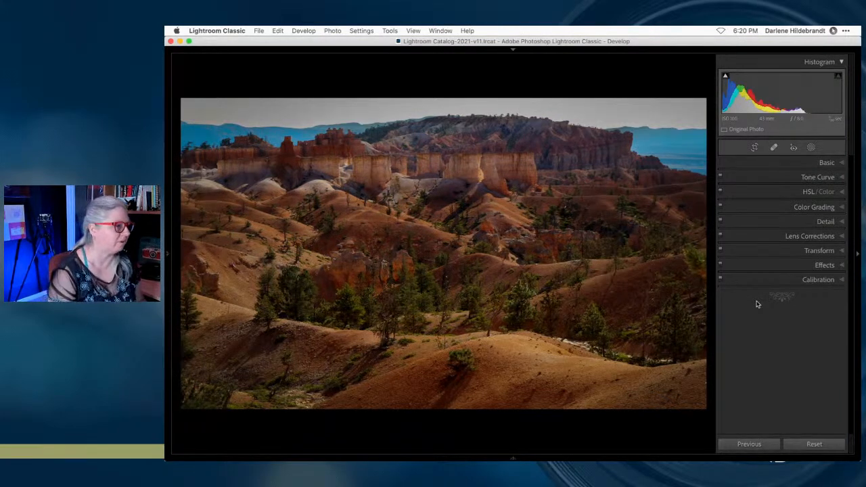
Check the Whites clipping in the Basic adjustments and try a lower Whites value.
left_click(816, 164)
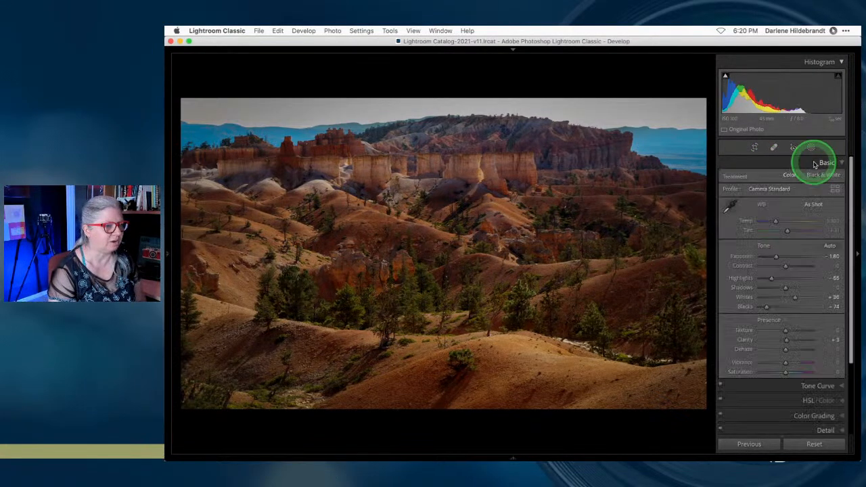
left_click(795, 299, "alt")
mouse_move(796, 300)
left_mouse_down()
mouse_move(806, 300)
mouse_move(788, 299)
mouse_move(808, 298)
mouse_move(789, 300)
left_mouse_up()
Examine the Tone Curve's red and green channel curves and return to the overall point curve.
left_click(792, 383)
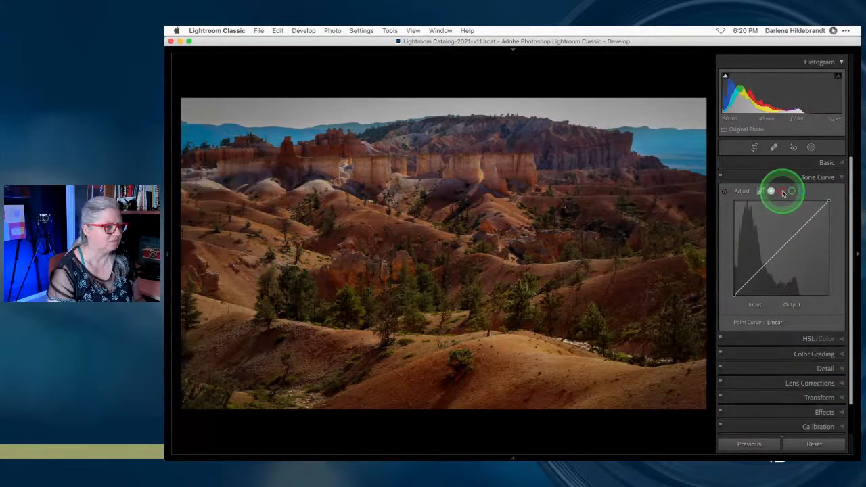
left_click(782, 192)
left_click(793, 192)
left_click(772, 191)
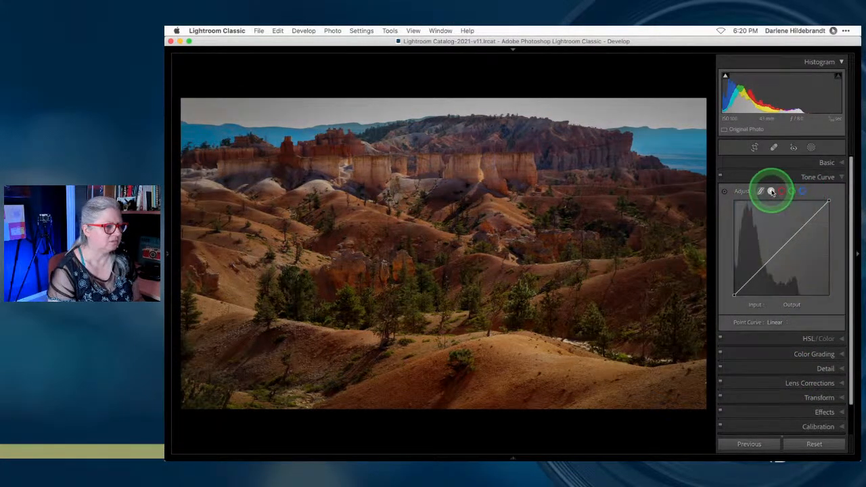
Try the photo's Whites at +100 and bring them down to +42.
left_click(823, 165)
left_click_drag(788, 299, 817, 299)
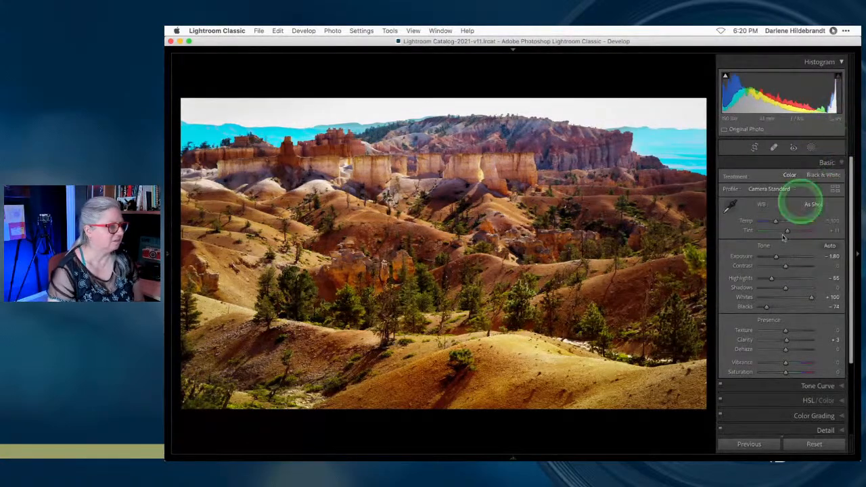
mouse_move(808, 296)
left_mouse_down()
mouse_move(787, 295)
mouse_move(798, 300)
left_mouse_up()
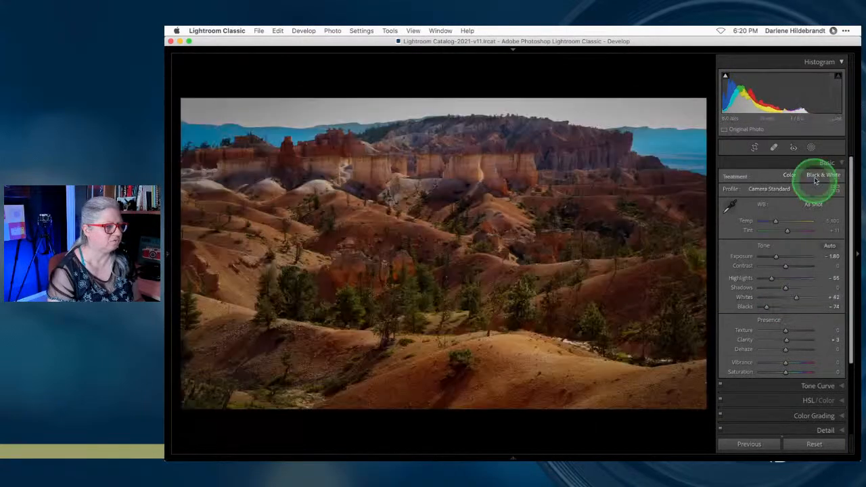
Apply the Adobe Standard profile to the photo and set the white balance Temp to 5,770.
left_click(835, 189)
left_click(726, 219)
left_click(749, 269)
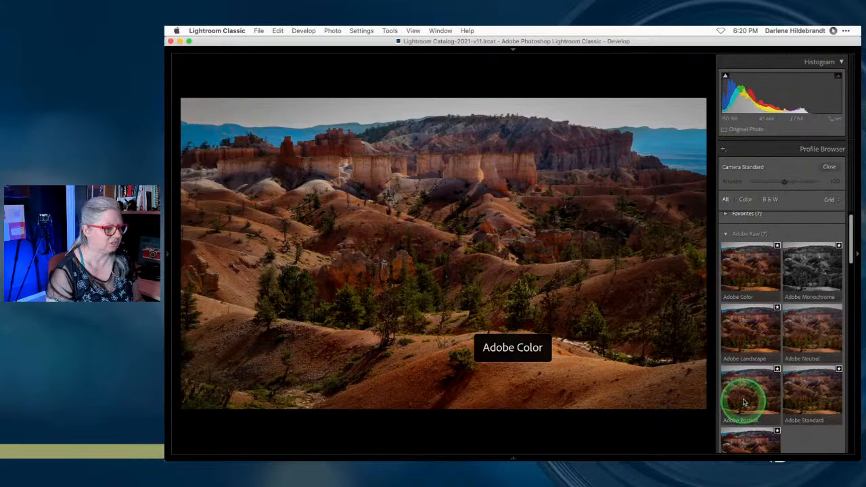
scroll(735, 310, "down", 2)
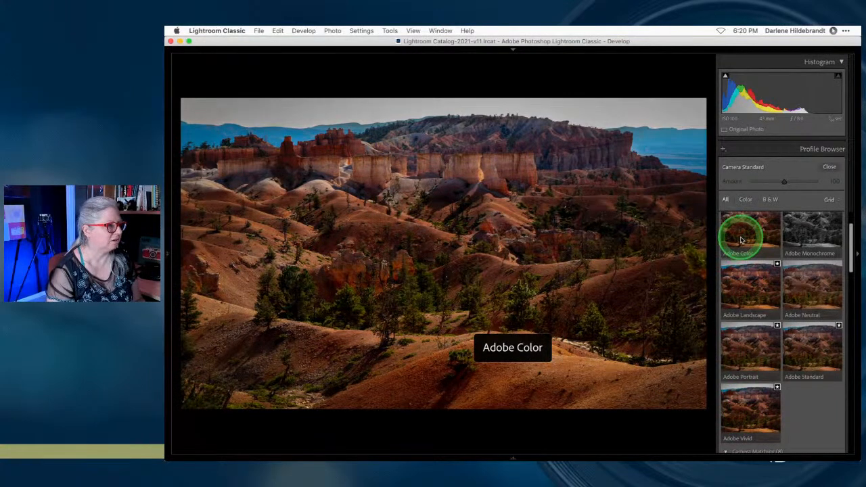
left_click(809, 352)
left_click(829, 168)
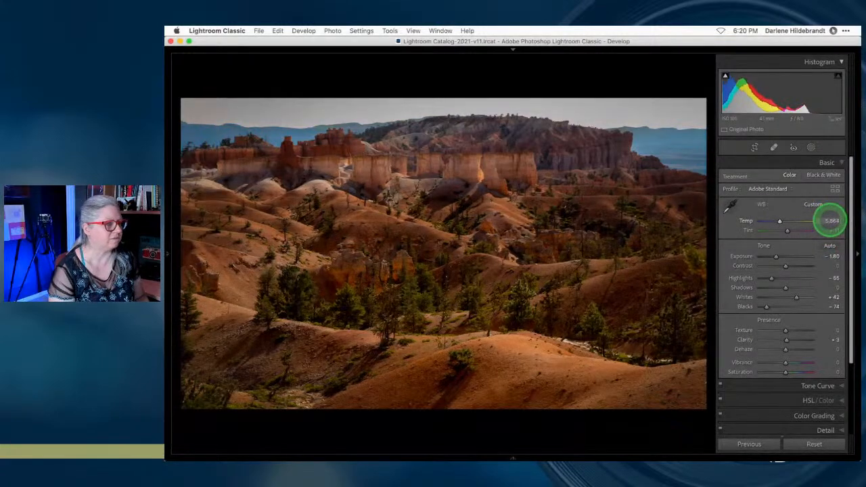
Try Whites at +100 and reset both Highlights and Whites to 0.
left_click_drag(802, 296, 828, 292)
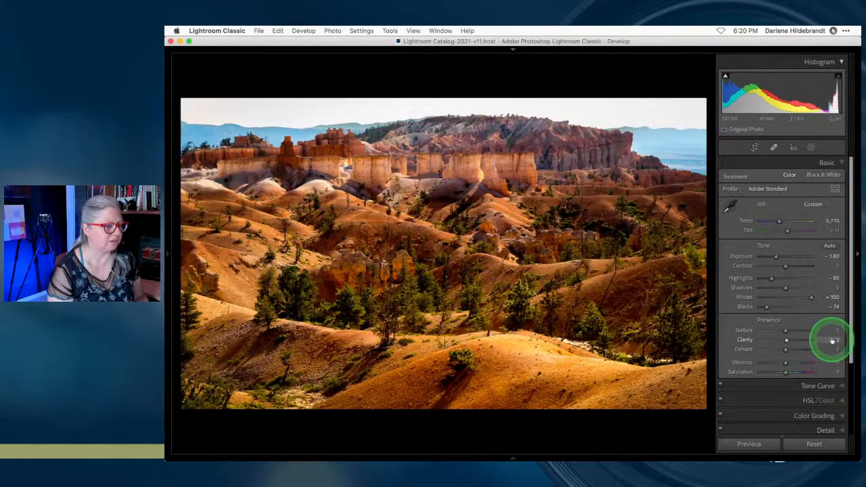
double_click(772, 279)
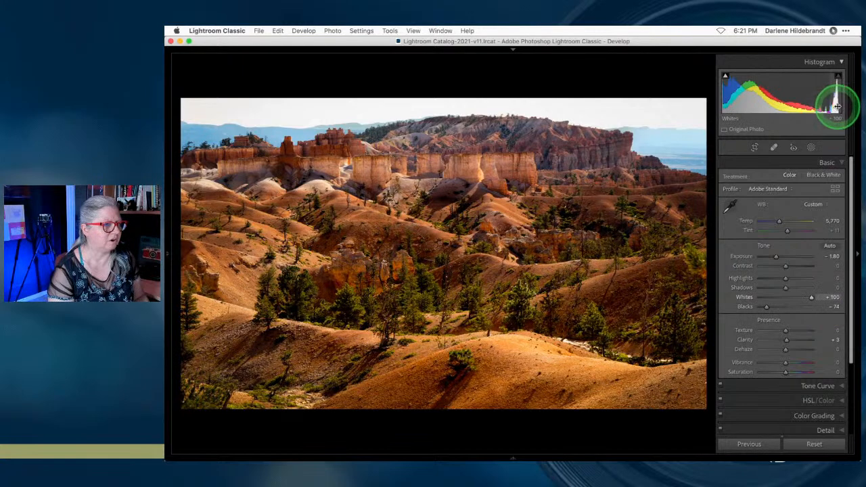
double_click(812, 298)
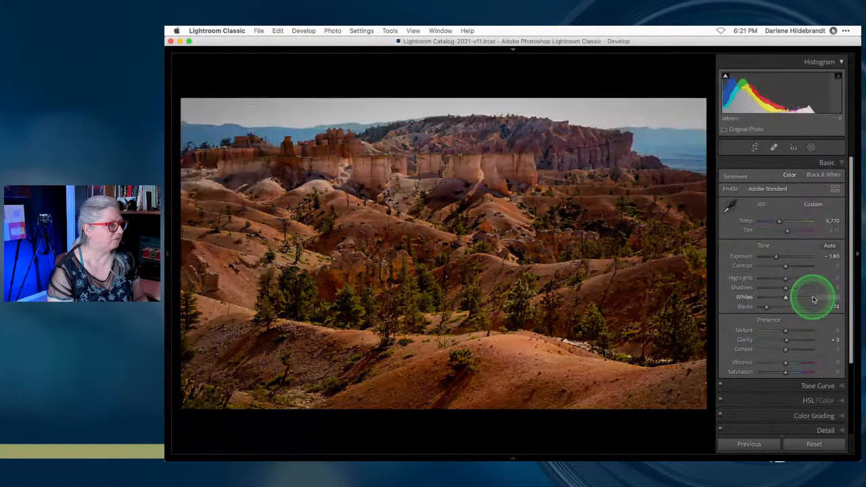
Preview other profiles such as Adobe Neutral and Camera Portrait on the photo, and close the Profile Browser.
left_click(835, 189)
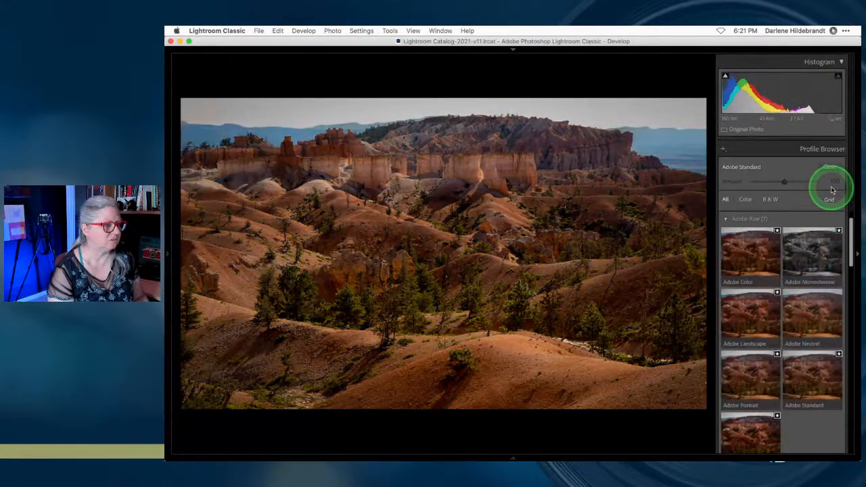
left_click(811, 253)
scroll(812, 257, "down", 10)
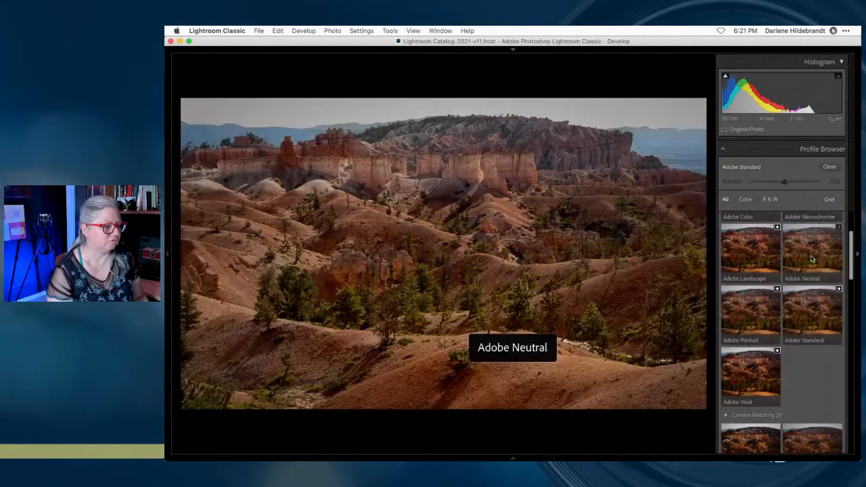
scroll(812, 258, "up", 10)
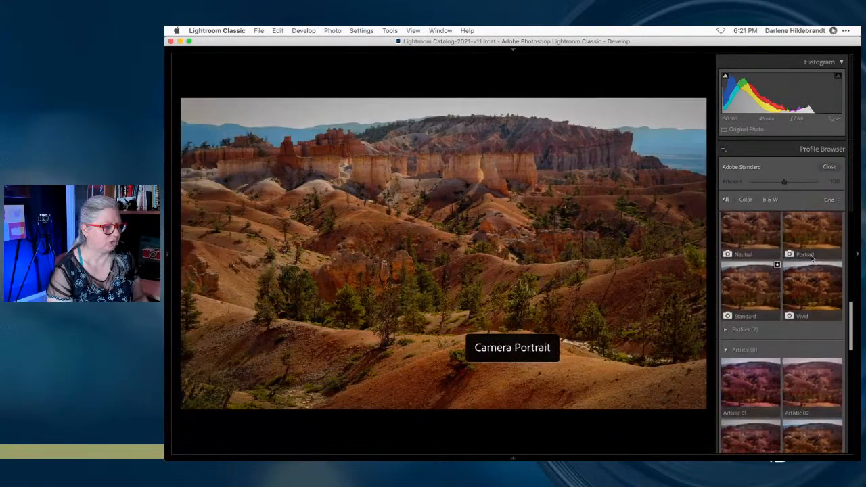
left_click(829, 165)
left_click(829, 165)
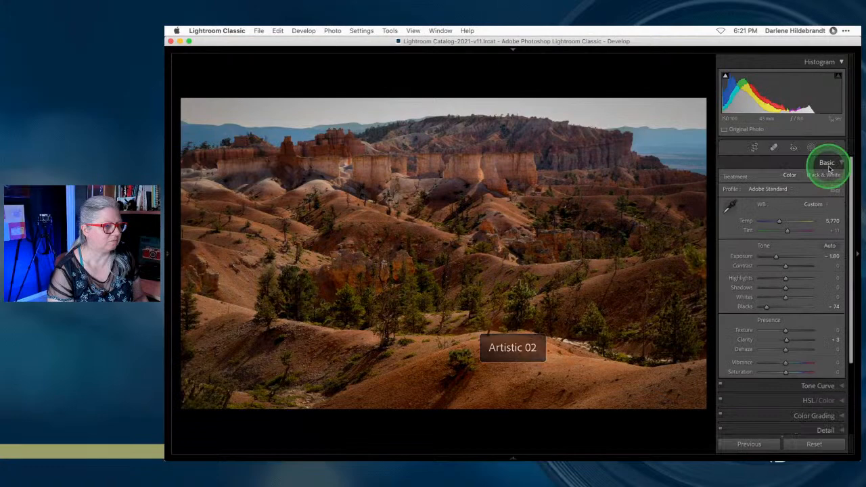
Keep Exposure at -1.80 and set Whites to +38 while checking the clipping.
left_click_drag(777, 259, 778, 259)
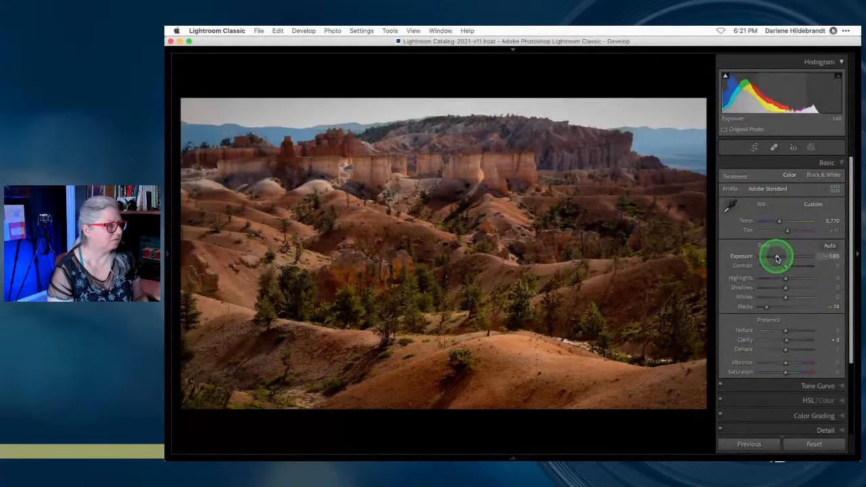
left_click(766, 306, "alt")
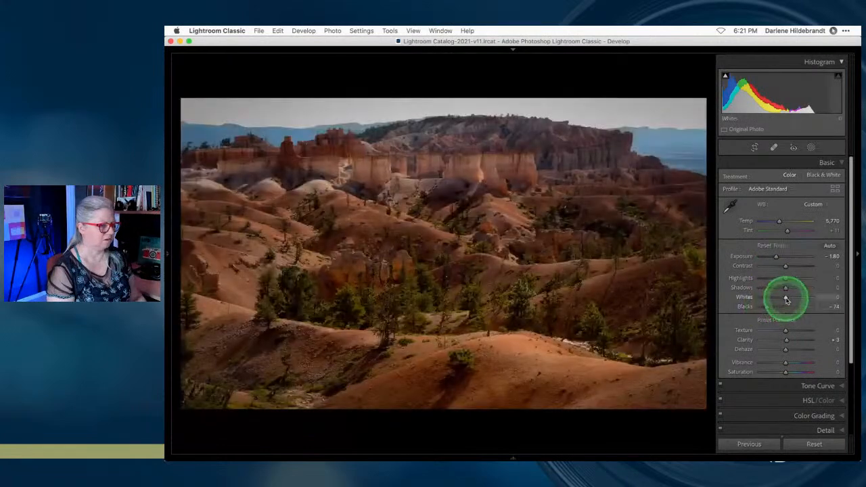
left_click_drag(785, 297, 797, 296)
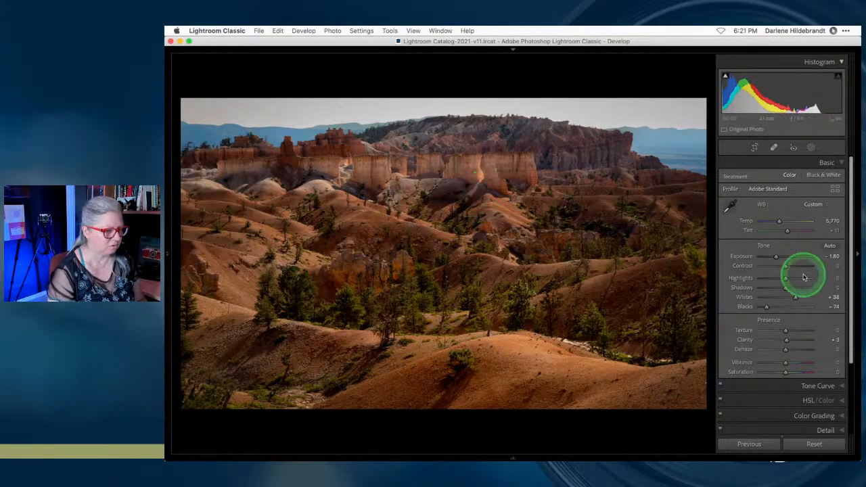
Sharpen the photo with an Amount of 53 and Masking of 12, checking the rock detail up close.
scroll(803, 275, "down", 5)
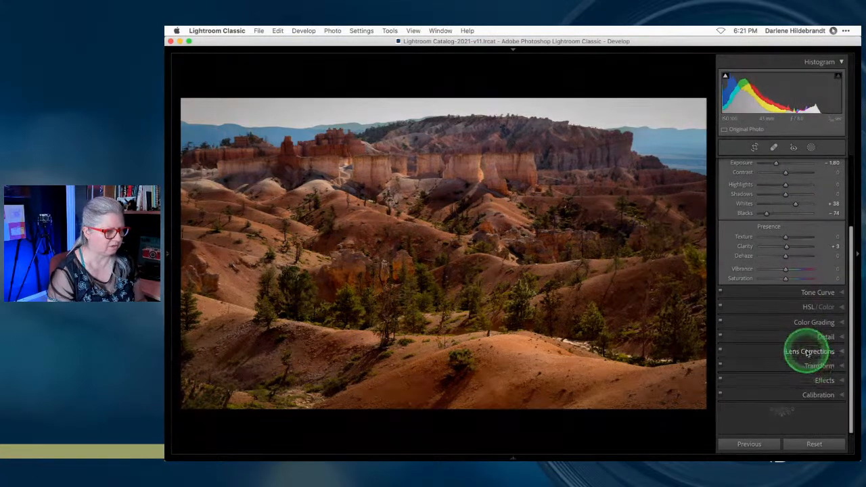
left_click(816, 335)
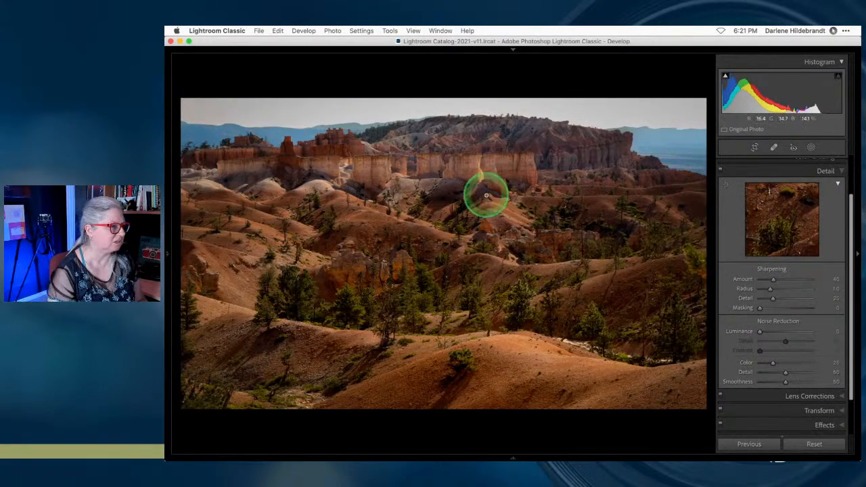
left_click(526, 162)
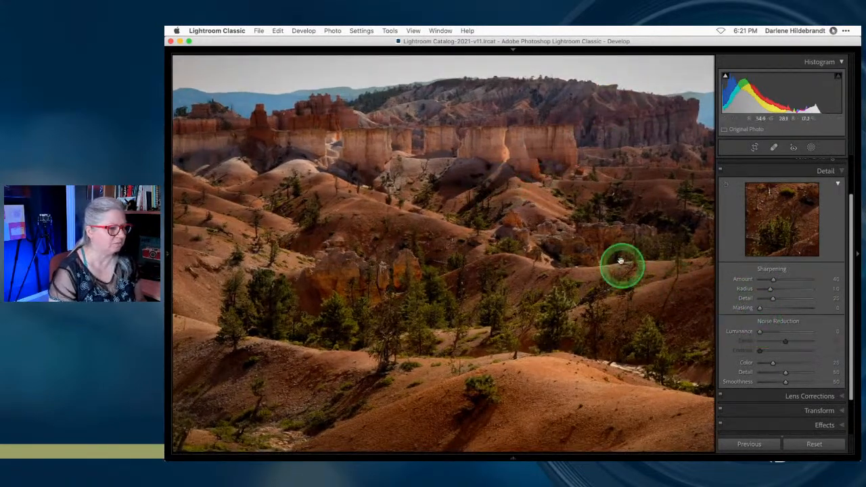
left_click_drag(772, 282, 778, 280)
left_click_drag(759, 308, 767, 309)
left_click(566, 226)
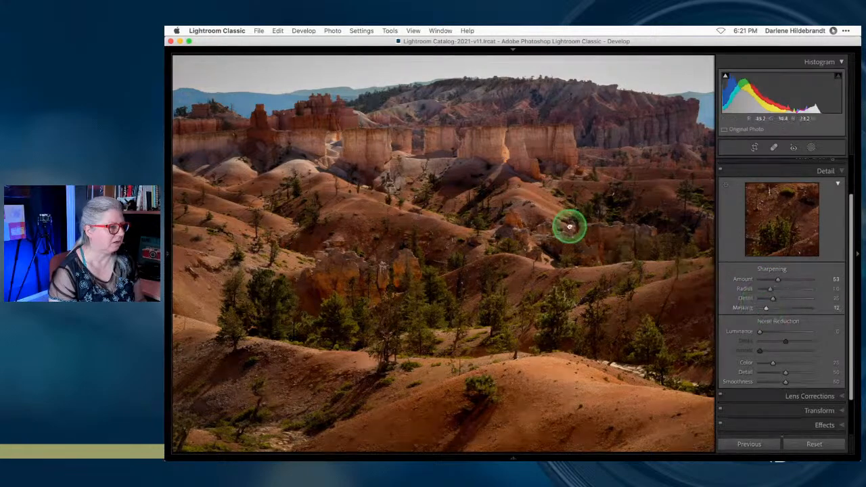
Open the edited photo as a Smart Object in Photoshop.
right_click(497, 199)
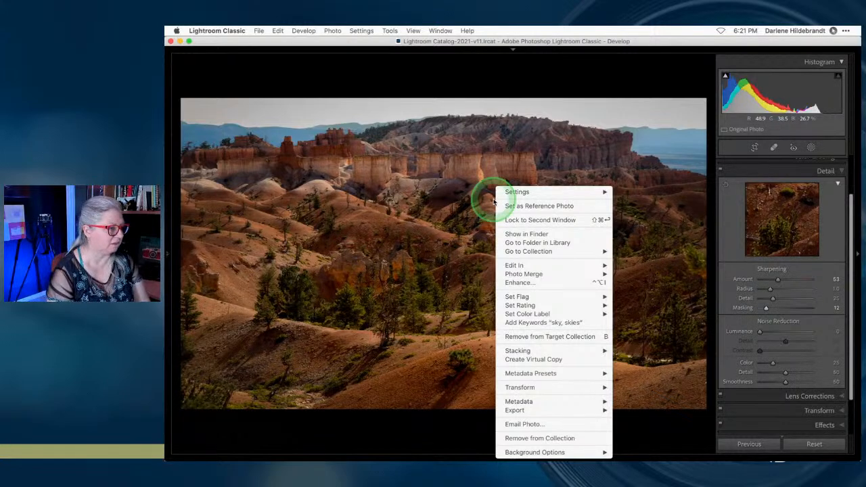
left_click(550, 266)
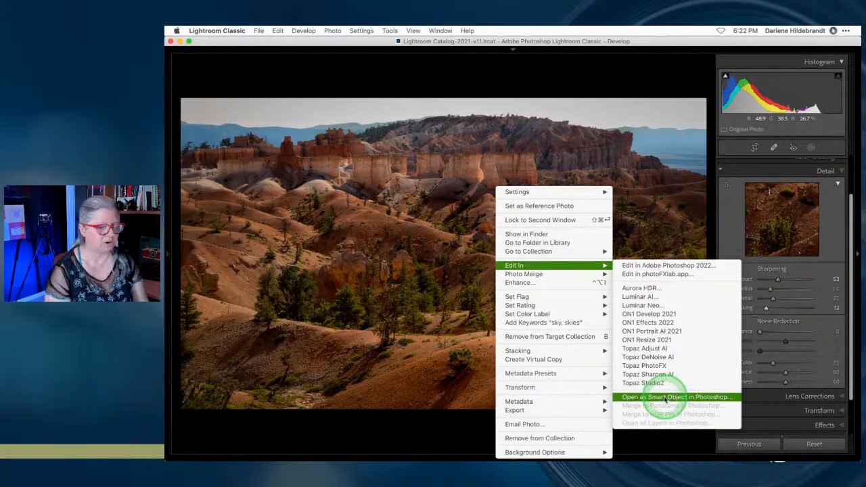
left_click(687, 398)
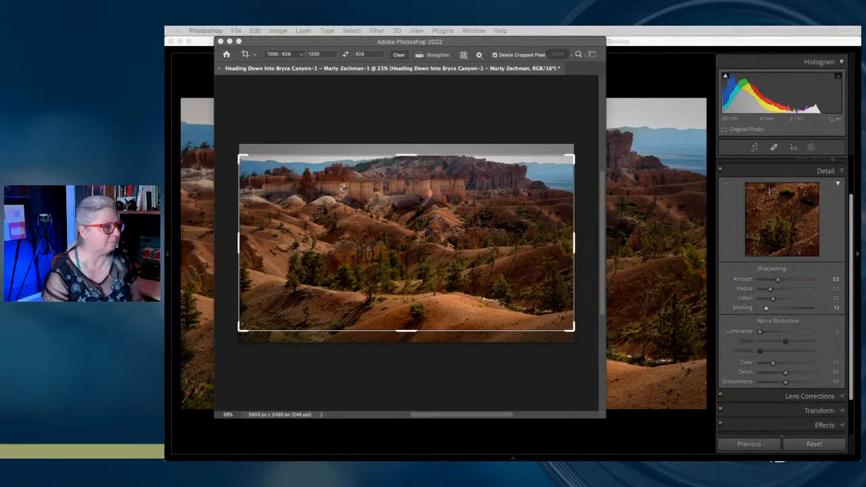
Display the document in full-screen mode, replace the Crop tool with the Hand tool, and enlarge the photo.
left_click(572, 109)
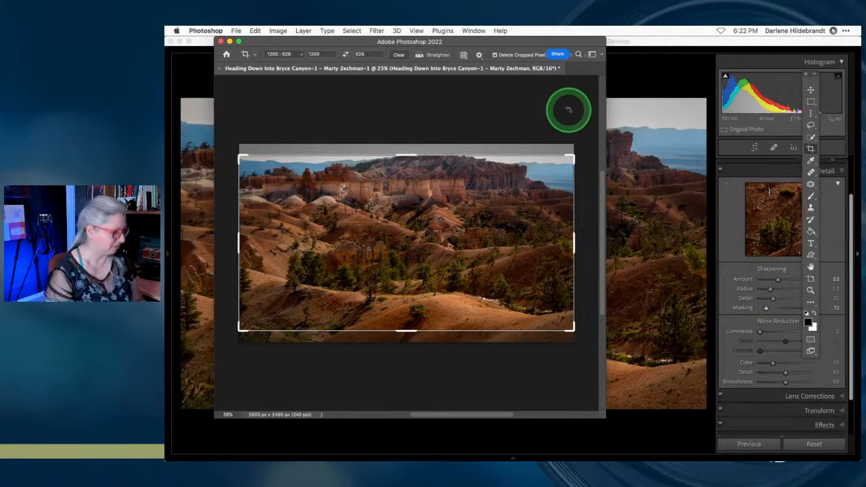
key("f")
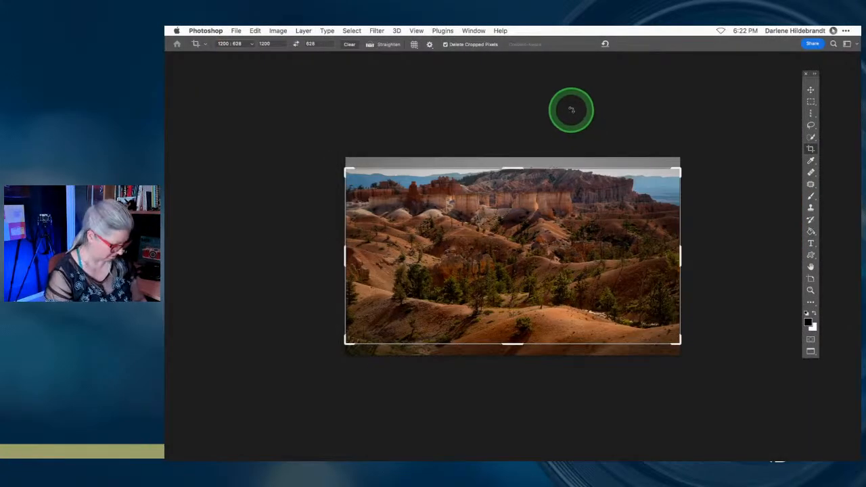
key("h")
key("super+plus")
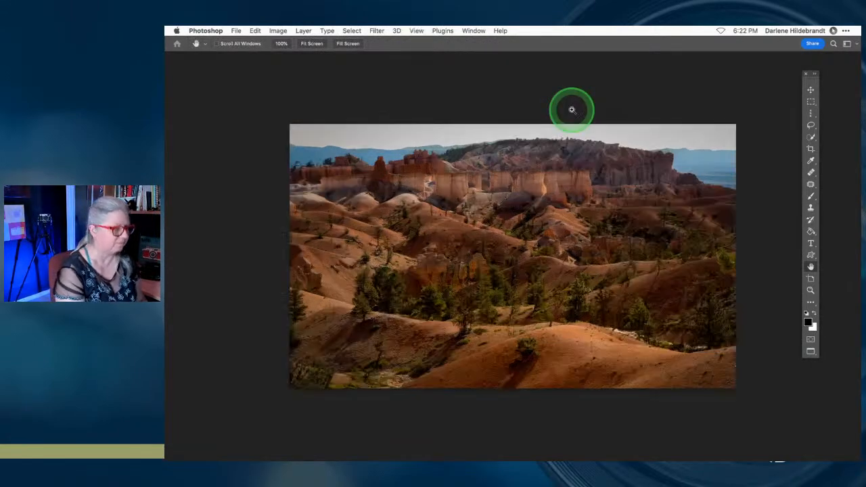
Show the Layers panel and arrange it narrowed beside the toolbar, with the photo shifted so it stays uncovered.
scroll(572, 110, "right", 3)
scroll(572, 109, "right", 3)
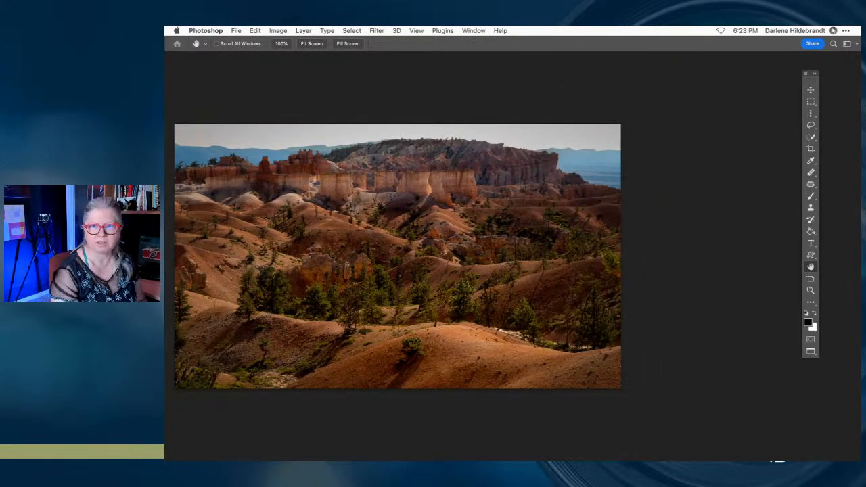
key("F7")
left_click_drag(650, 96, 586, 77)
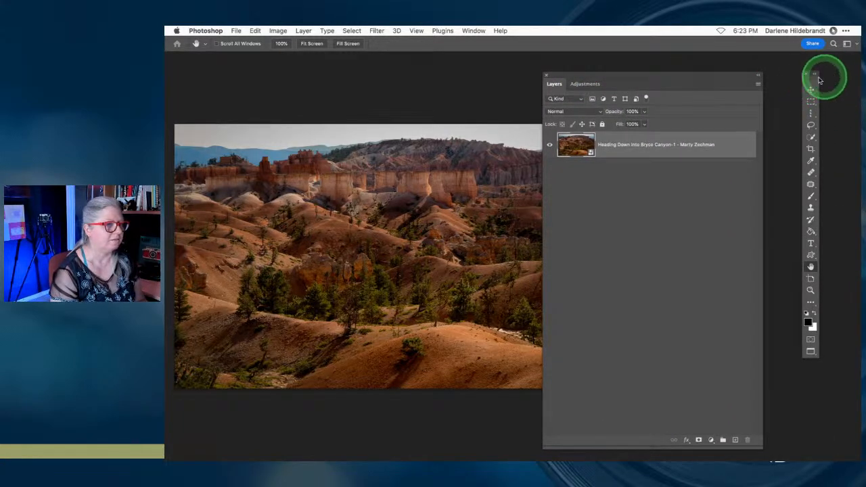
left_click_drag(810, 79, 851, 68)
left_click_drag(722, 82, 773, 71)
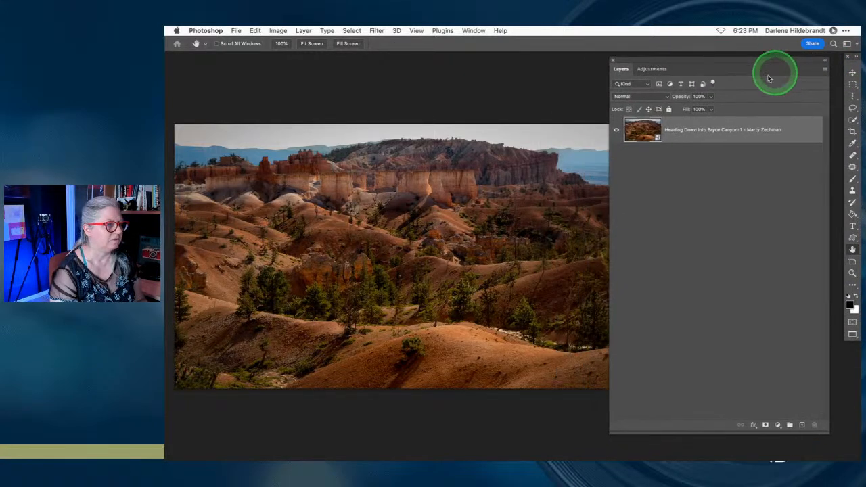
left_click(608, 173)
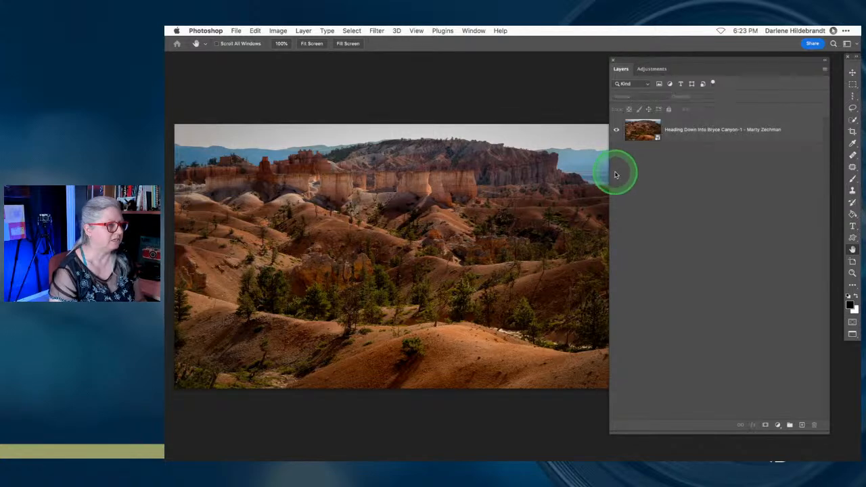
left_click_drag(608, 173, 692, 178)
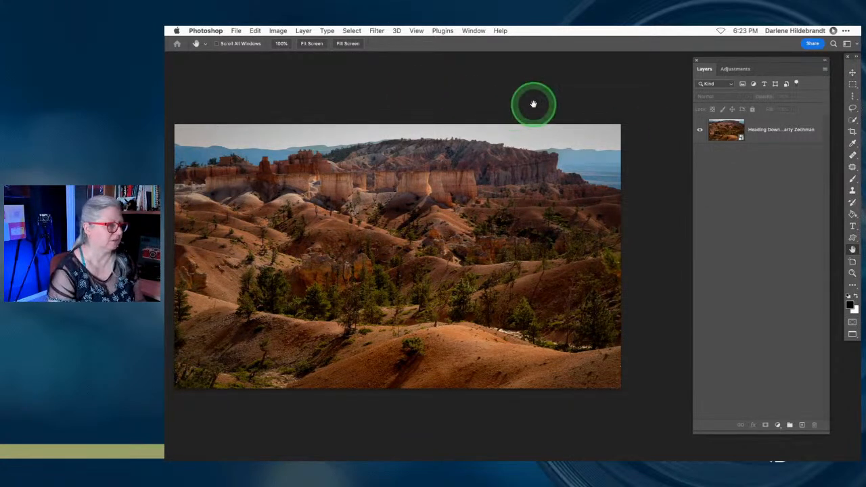
Rasterize the Bryce Canyon Smart Object layer so that Sky Replacement can be applied.
left_click(255, 30)
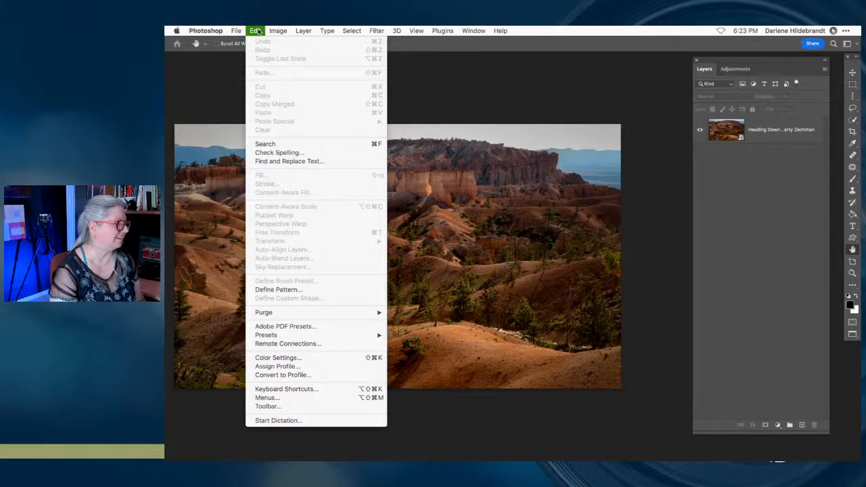
left_click(633, 109)
right_click(726, 130)
left_click(637, 135)
right_click(772, 128)
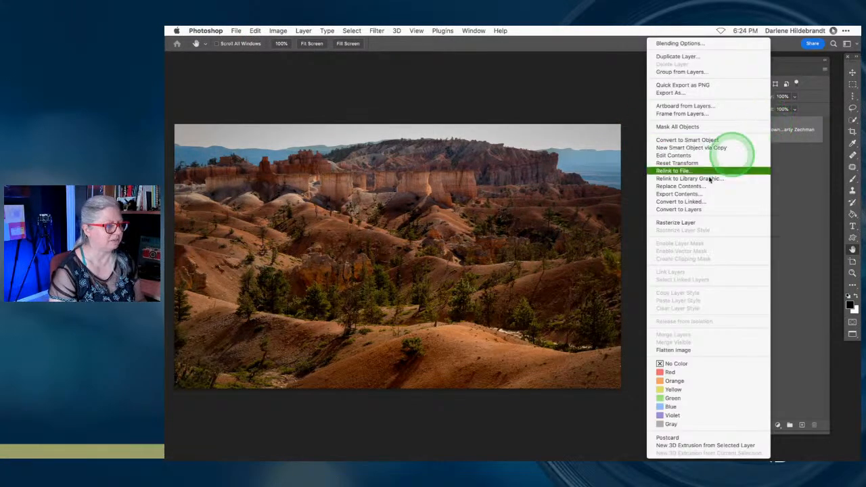
left_click(687, 223)
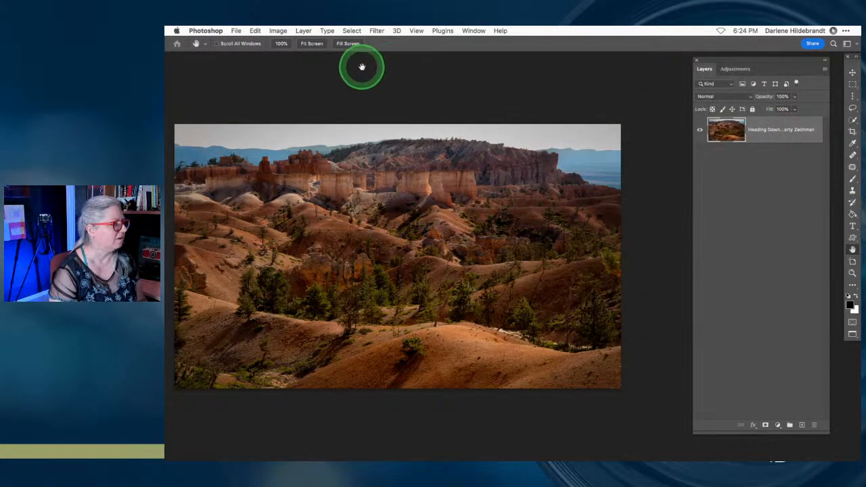
Start Sky Replacement on the rasterized photo and compare the sunset sky flipped and unflipped.
left_click(254, 31)
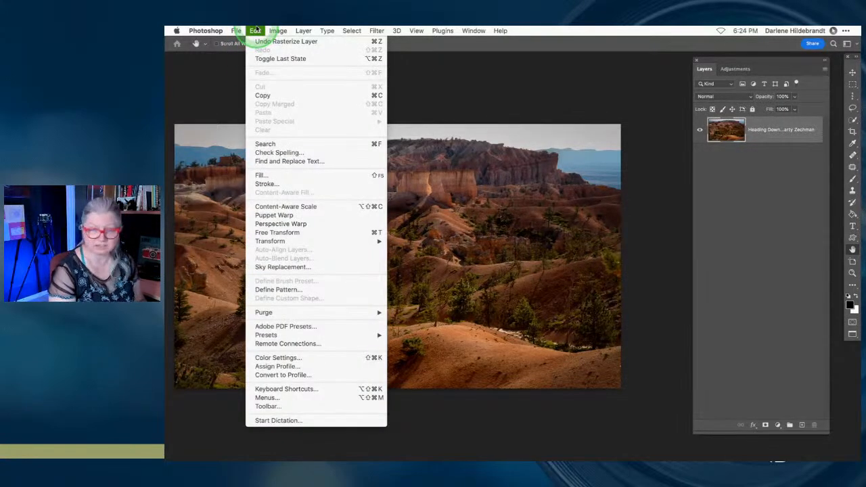
left_click(276, 267)
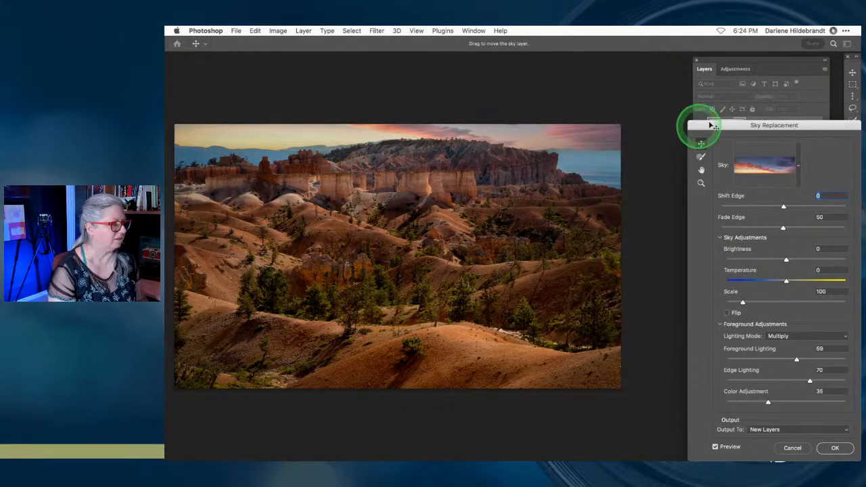
left_click_drag(736, 126, 688, 99)
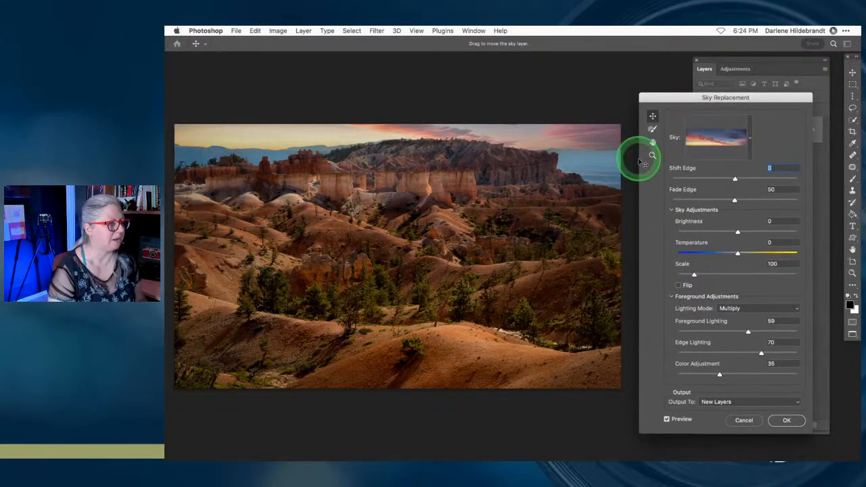
left_click(654, 247)
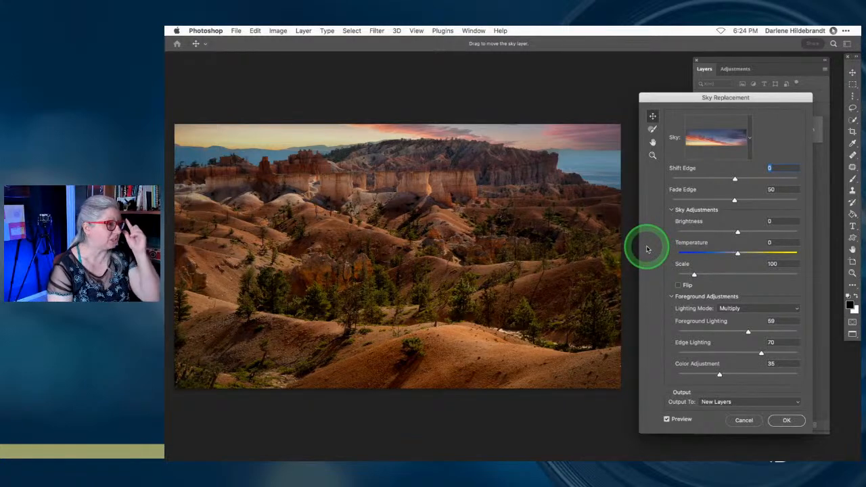
left_click(679, 285)
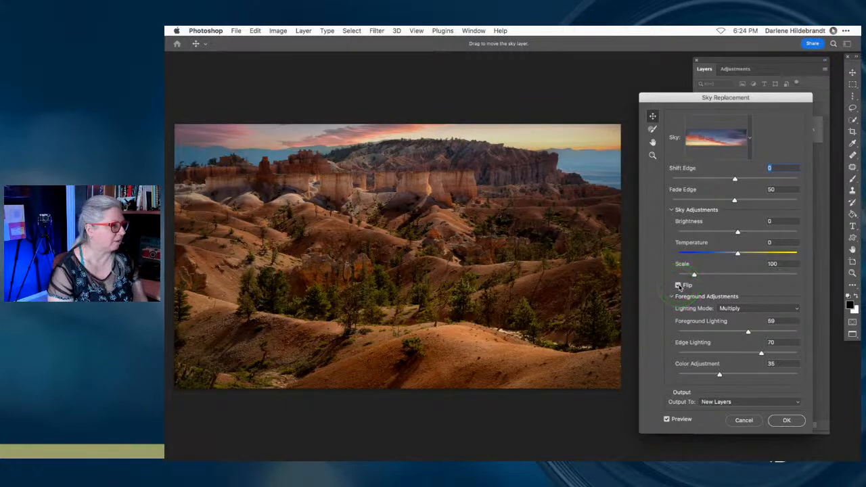
left_click(679, 285)
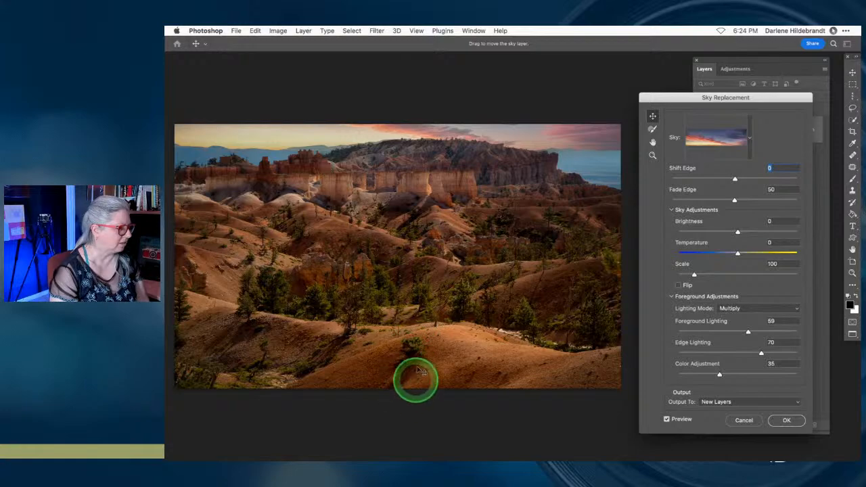
Check the direction of the foreground shadows up close and flip the replacement sky horizontally to match the light.
key("super+equal")
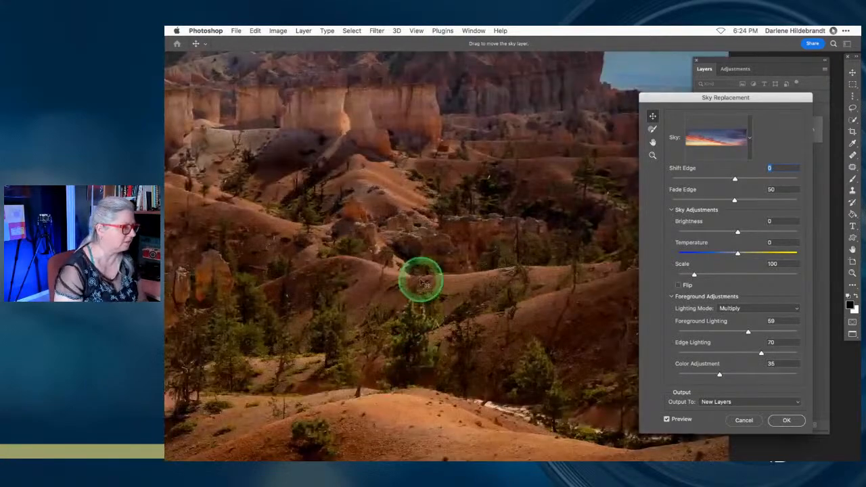
scroll(423, 283, "down", 8)
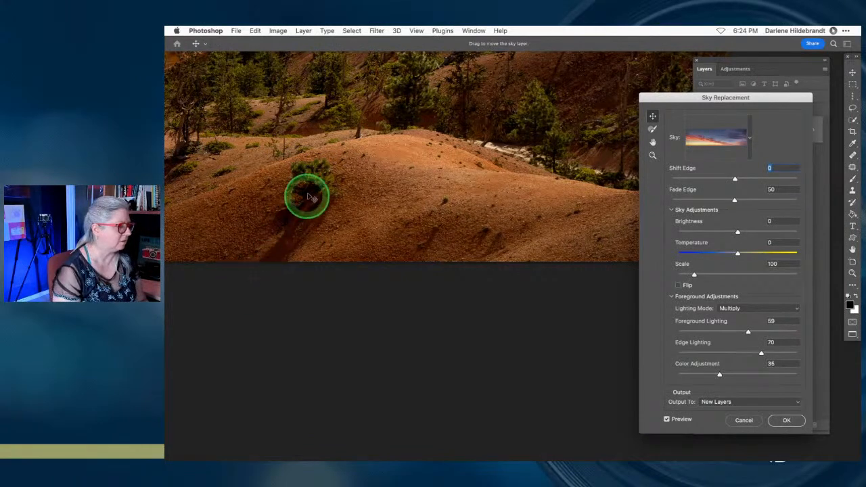
scroll(276, 282, "up", 3)
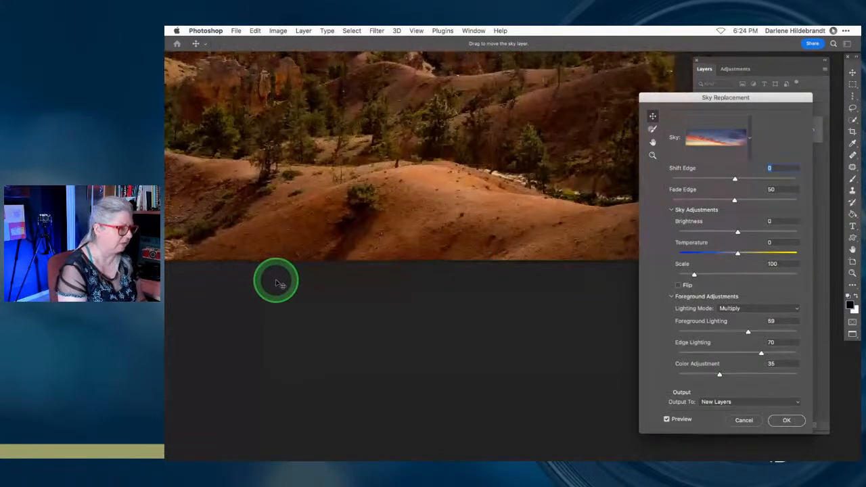
key("super+minus")
scroll(368, 170, "up", 5)
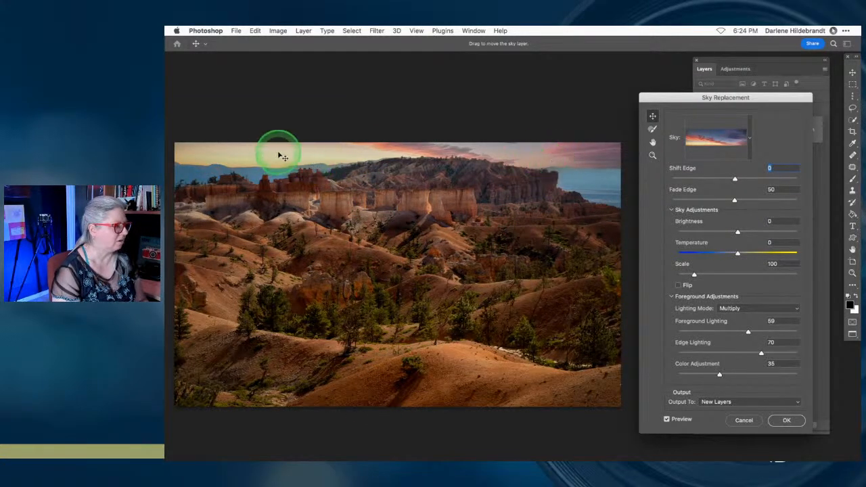
left_click(679, 286)
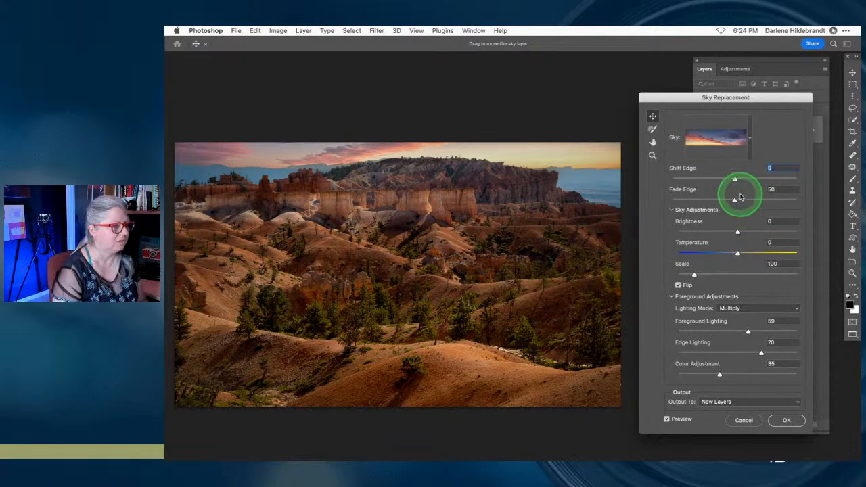
scroll(741, 197, "up", 10)
scroll(458, 205, "down", 3)
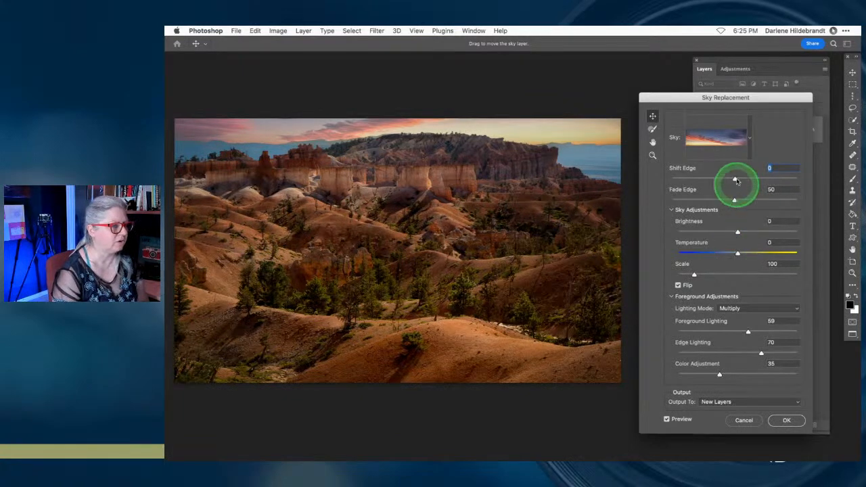
mouse_move(575, 132)
left_mouse_down()
mouse_move(580, 115)
mouse_move(581, 133)
left_mouse_up()
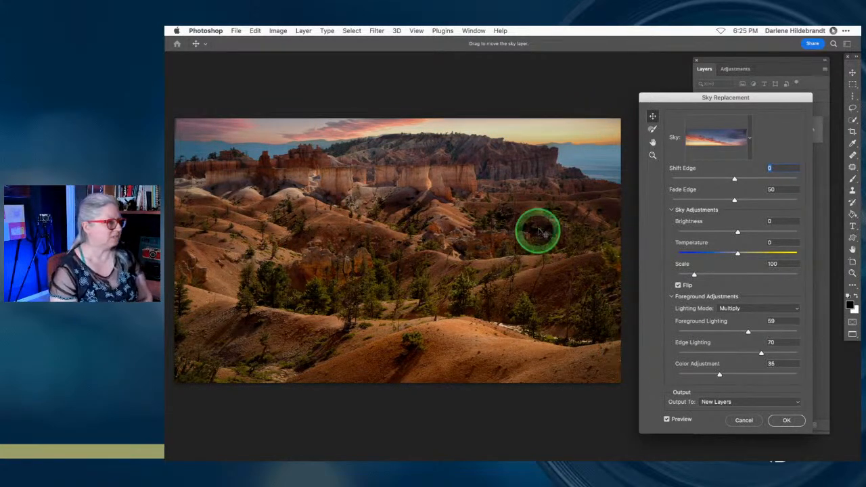
Choose the dark-clouded low-sun sky at the end of the Sunsets folder, reposition it, and flip it horizontally.
left_click(749, 138)
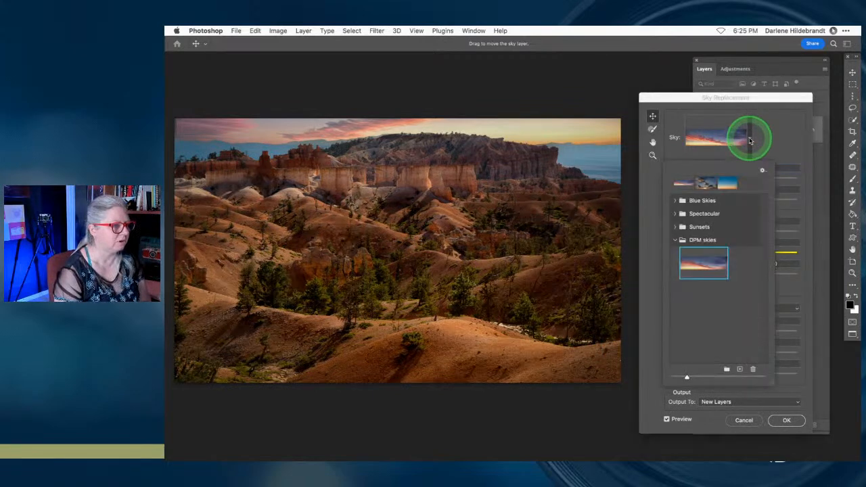
left_click(677, 229)
left_click_drag(765, 240, 738, 339)
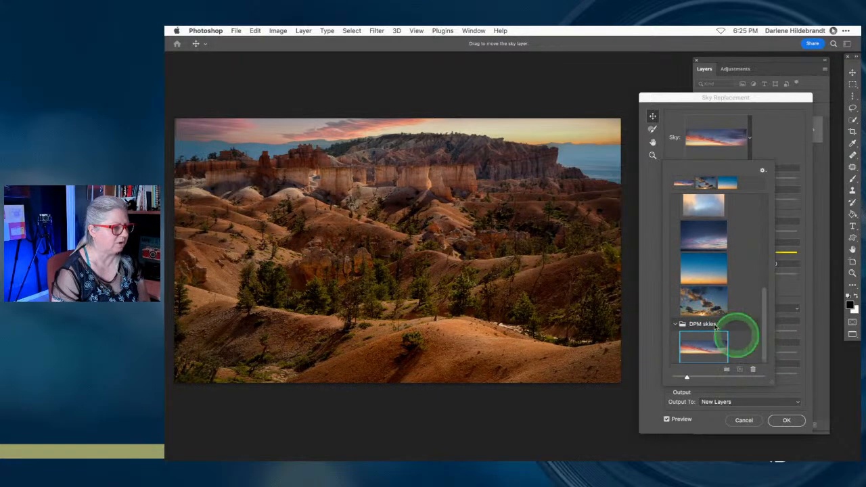
left_click(688, 304)
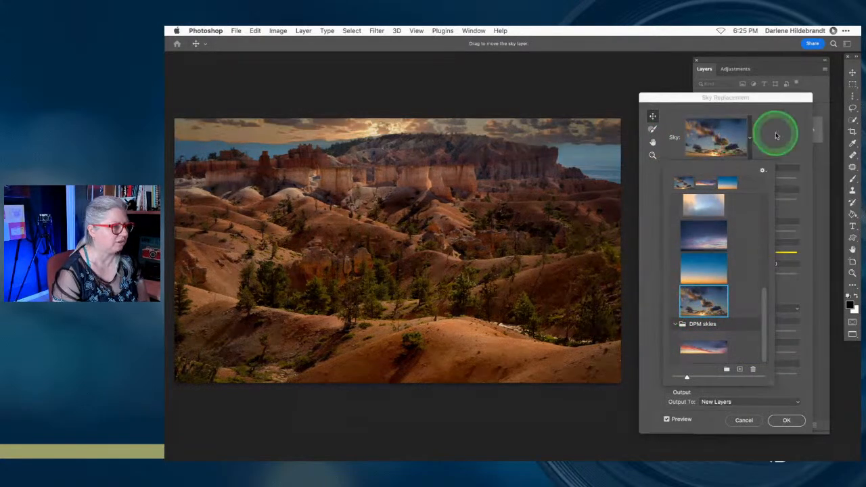
left_click(777, 136)
left_click_drag(557, 131, 599, 173)
left_click(680, 286)
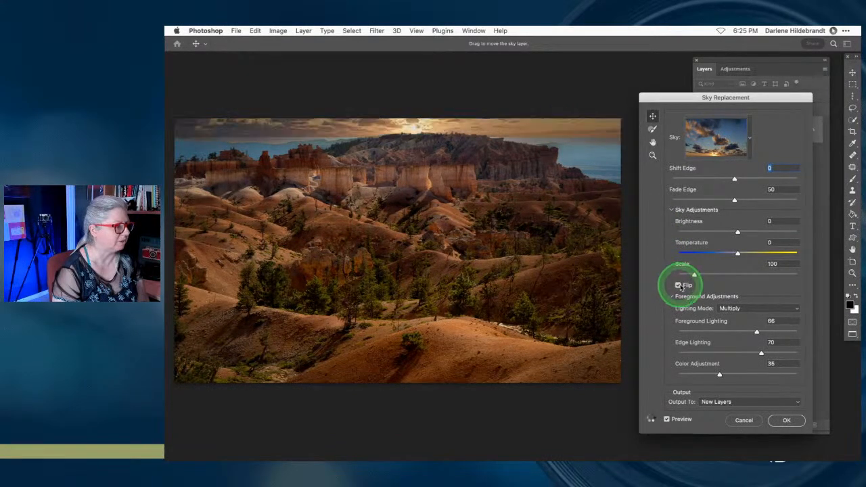
Set the sky's Shift Edge to 13 and Scale to 107, moving the sun further right over the ridge.
left_click_drag(735, 180, 735, 180)
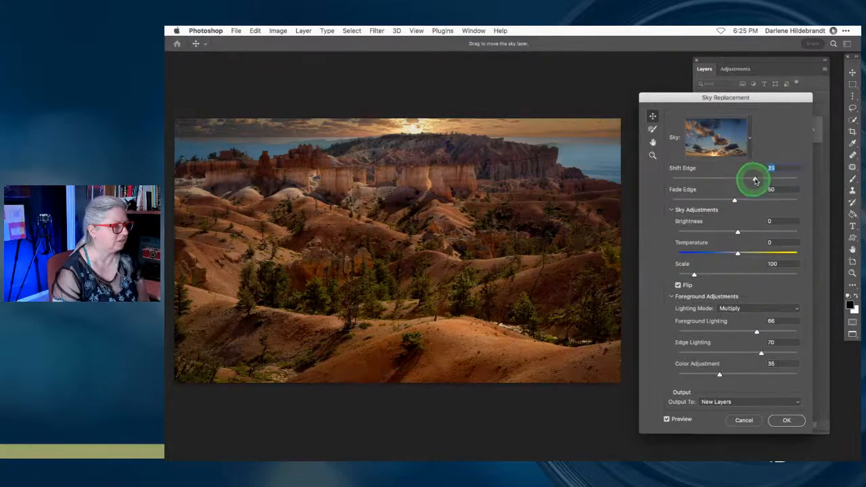
mouse_move(756, 180)
left_mouse_down()
mouse_move(709, 180)
mouse_move(757, 181)
left_mouse_up()
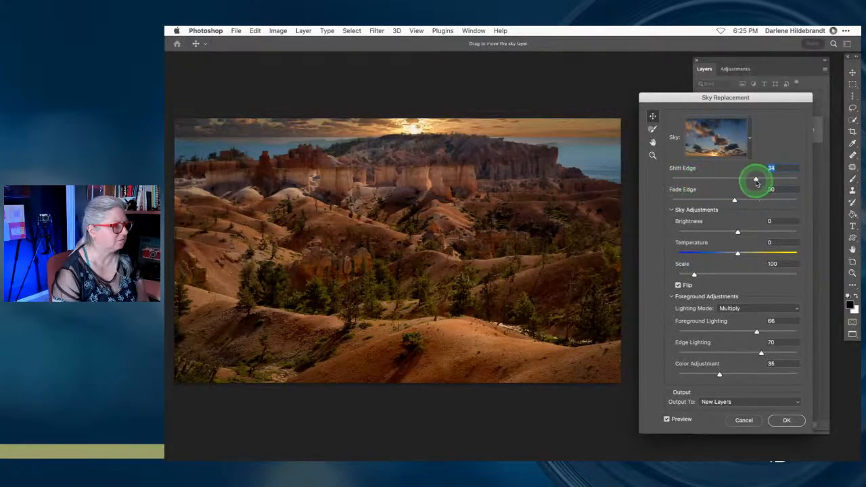
left_click_drag(548, 126, 593, 149)
left_click(814, 371)
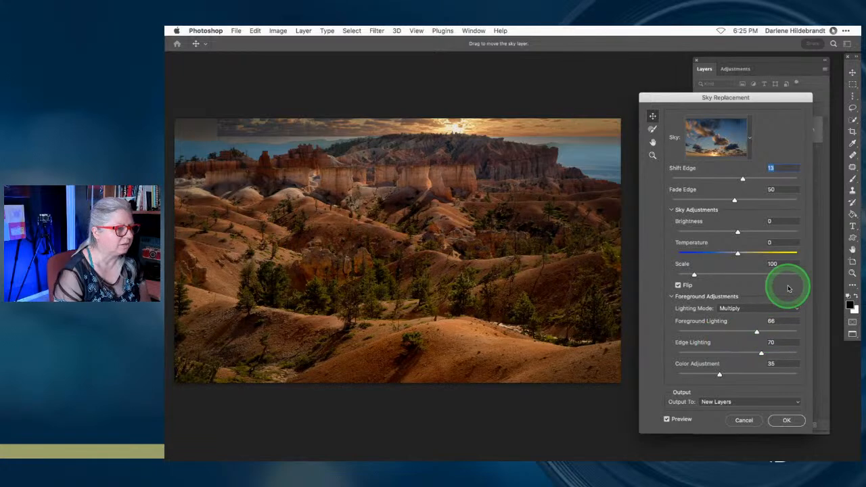
scroll(789, 289, "down", 1)
scroll(789, 288, "up", 1)
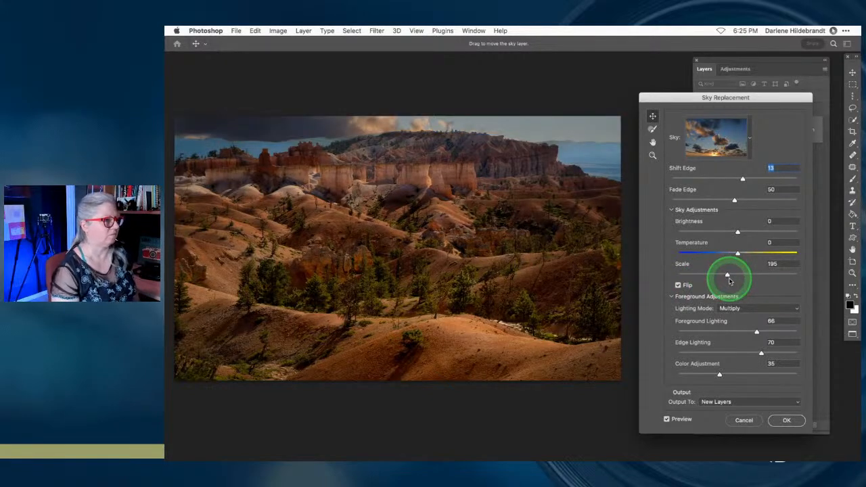
left_click_drag(721, 275, 704, 274)
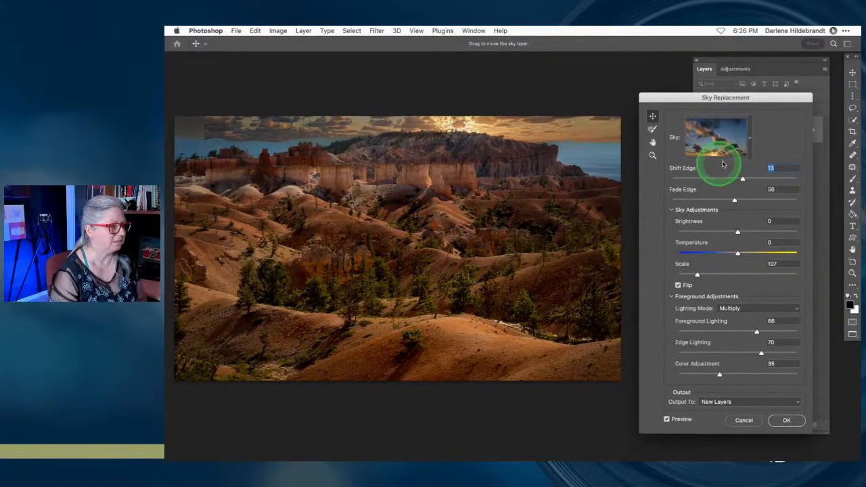
Browse the Spectacular and Sunsets folders, choose the orange-cloud sunset sky, and move it upward over the canyon.
left_click(750, 138)
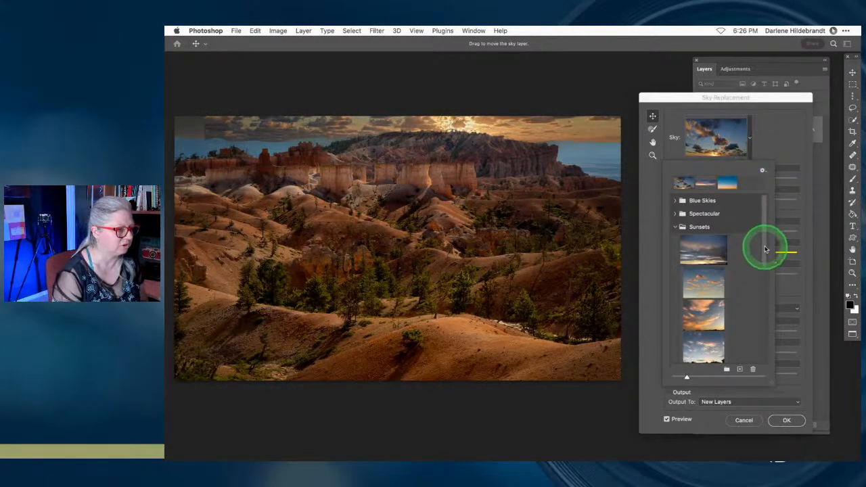
left_click_drag(766, 244, 676, 215)
left_click(676, 214)
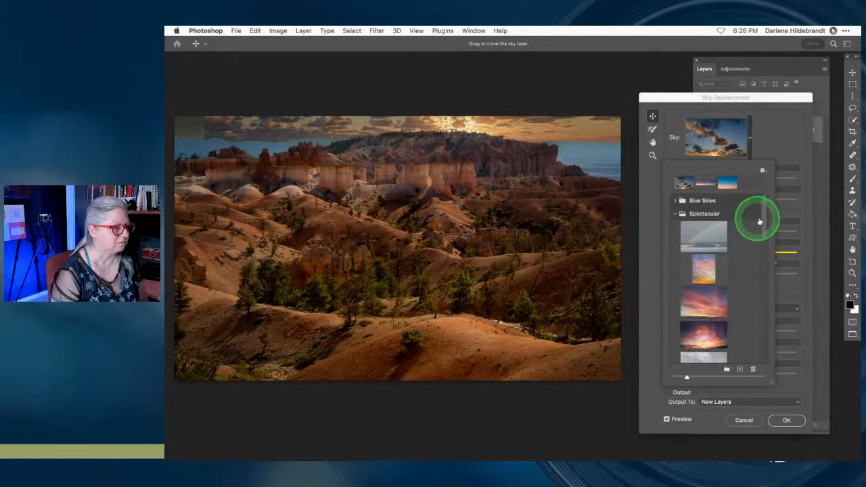
left_click_drag(765, 217, 766, 300)
left_click(702, 261)
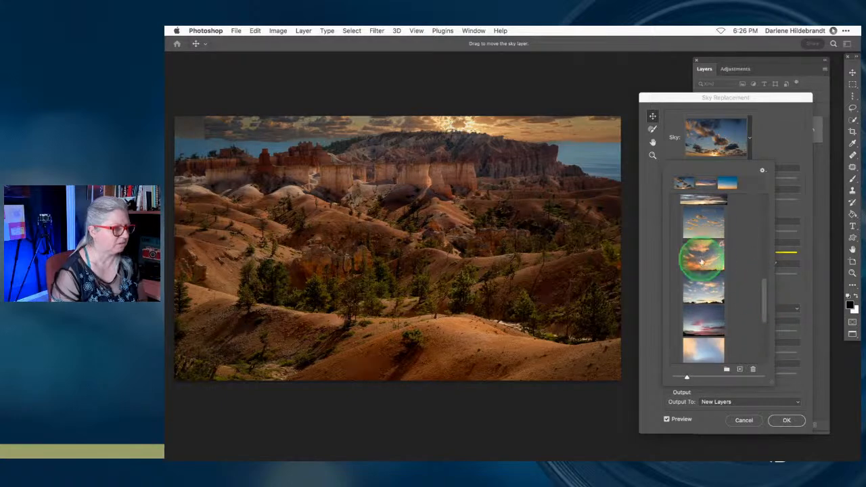
left_click(777, 140)
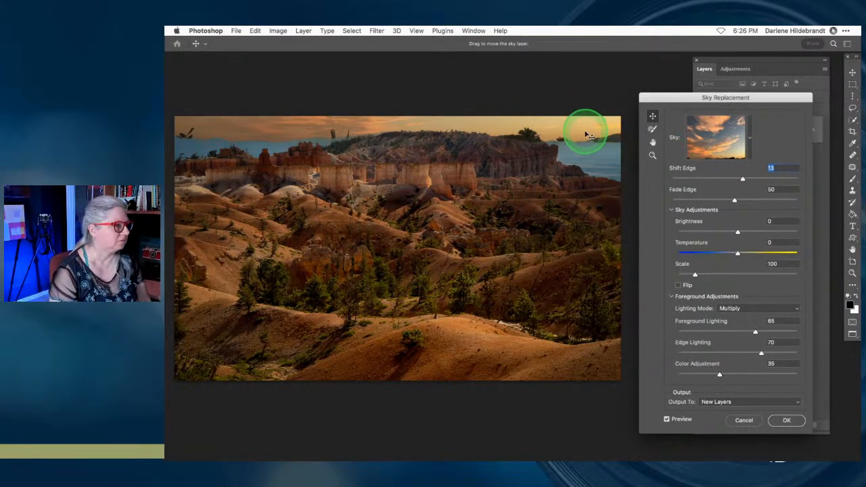
mouse_move(586, 135)
left_mouse_down()
mouse_move(585, 109)
mouse_move(586, 118)
mouse_move(431, 136)
mouse_move(592, 133)
mouse_move(583, 134)
left_mouse_up()
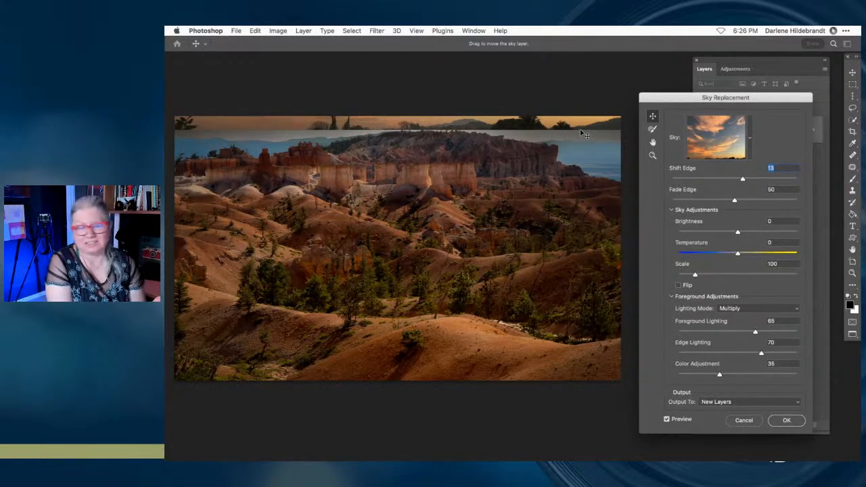
Reposition the orange-cloud replacement sky, moving it downward until its tree line drops behind the canyon.
left_click_drag(522, 134, 582, 166)
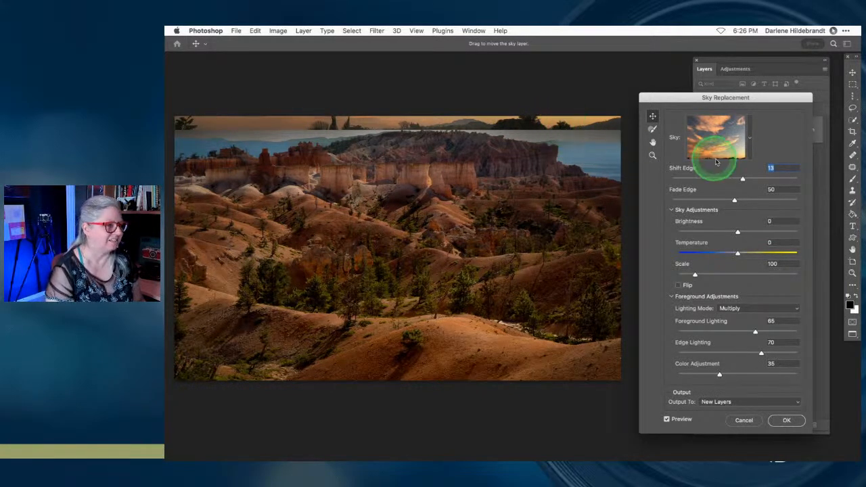
left_click_drag(573, 126, 571, 154)
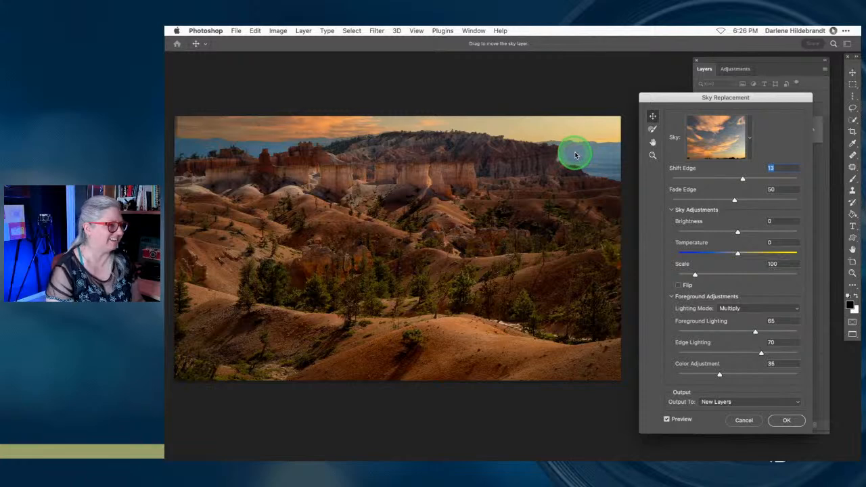
Start importing a custom sky image into the DPM skies group.
left_click(750, 135)
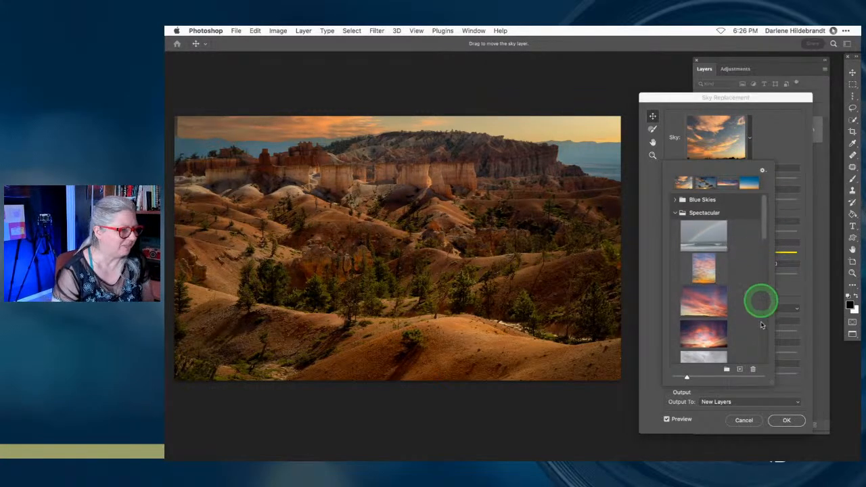
scroll(748, 325, "down", 10)
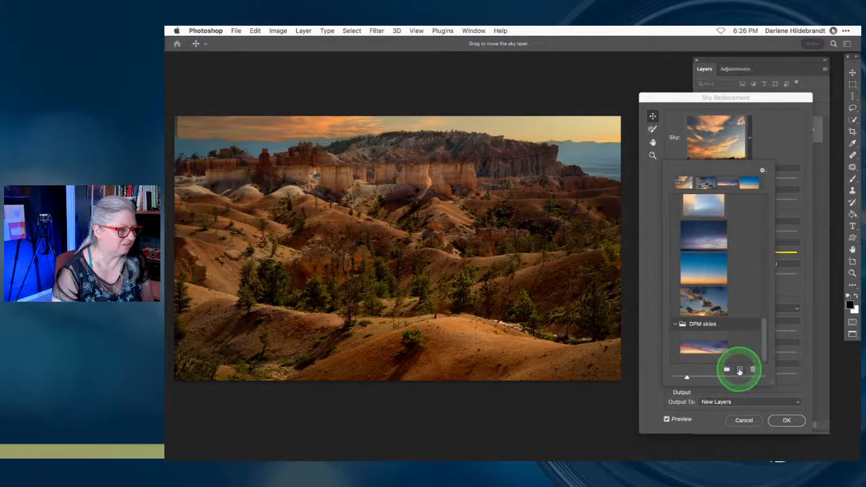
left_click(741, 371)
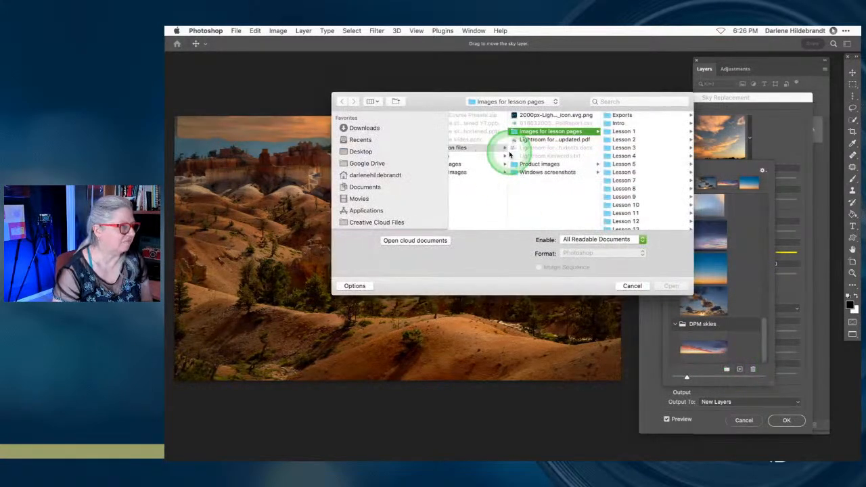
Look for sky files in the Sky images folder under 1 - DPM, Sky pack and Textures.
scroll(543, 163, "left", 3)
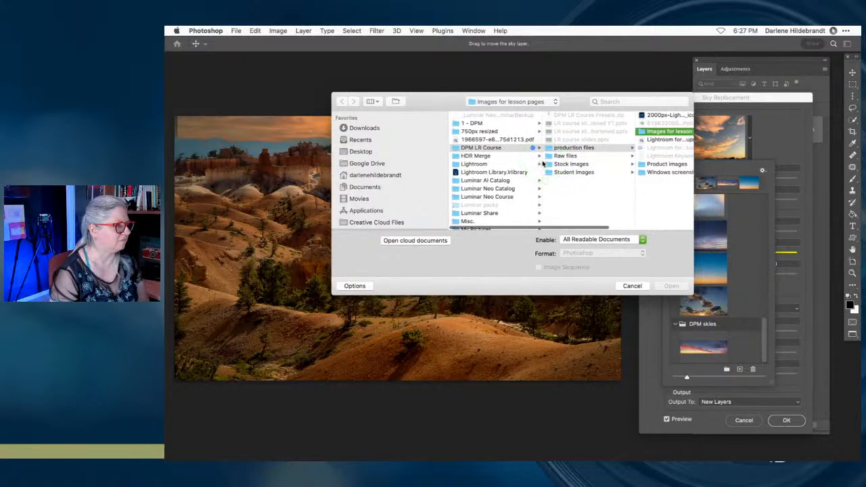
scroll(516, 178, "up", 4)
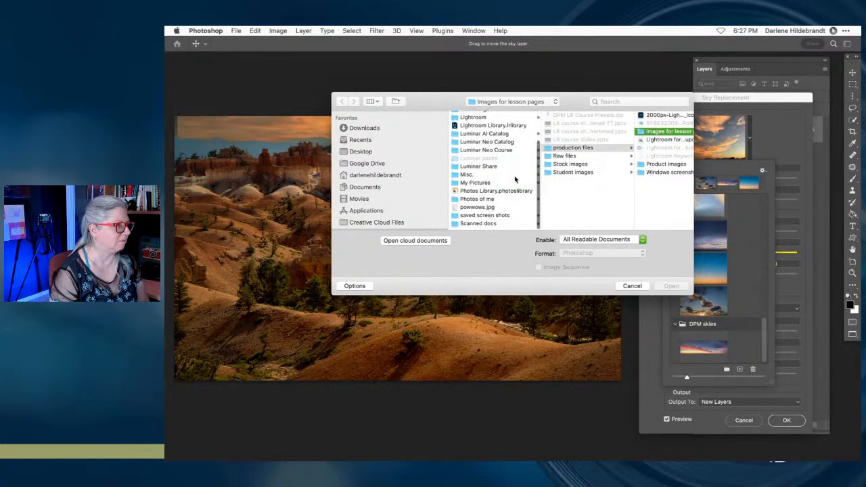
scroll(516, 178, "down", 1)
scroll(516, 178, "down", 2)
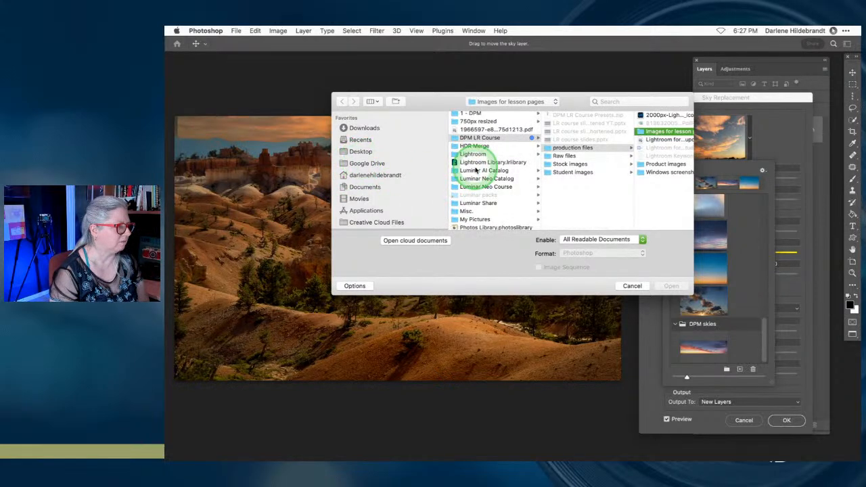
left_click(476, 113)
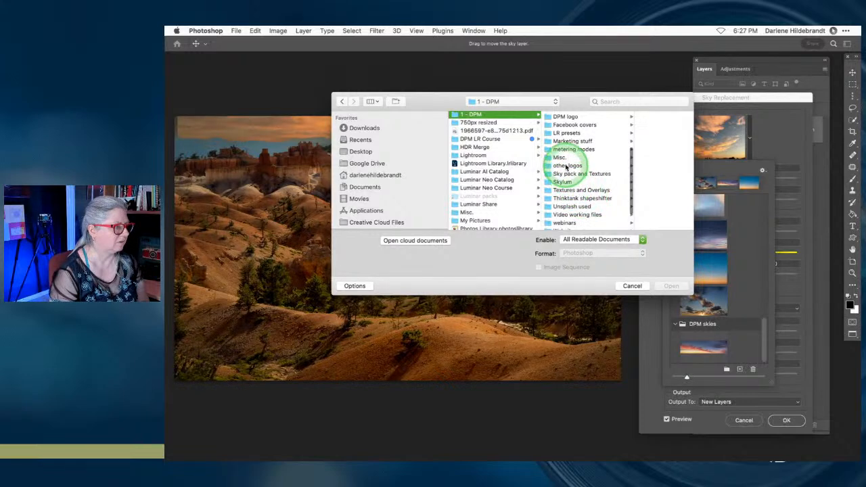
left_click(616, 116)
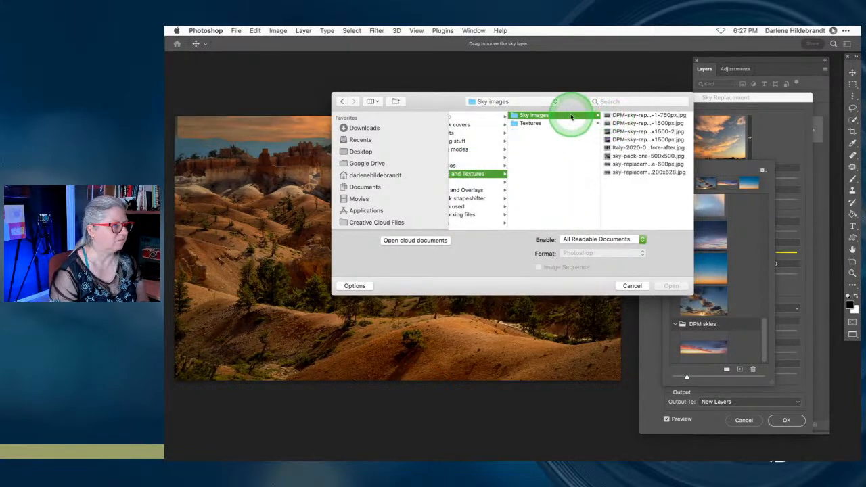
Search the whole Mac for files with "sky" in the name and look through the matches.
scroll(417, 180, "down", 3)
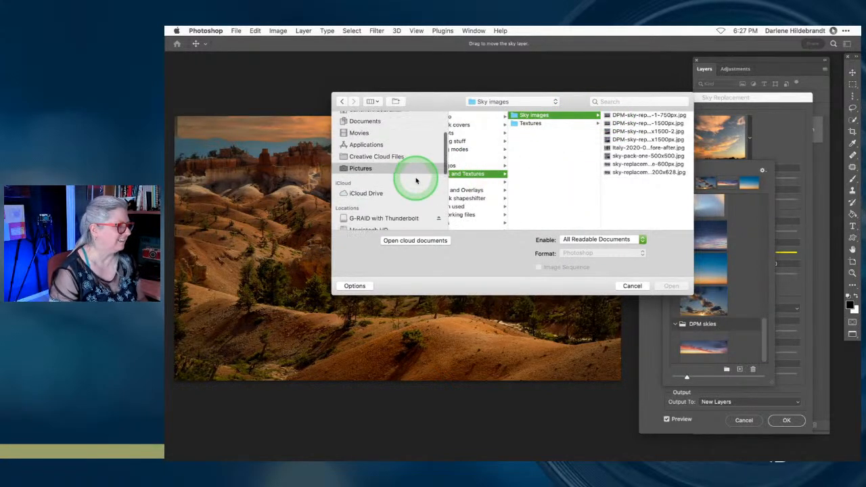
left_click(609, 101)
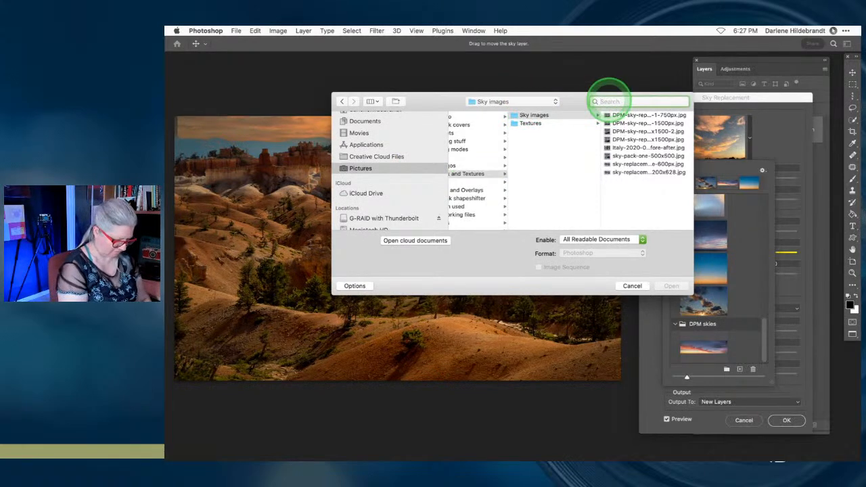
left_click(615, 124)
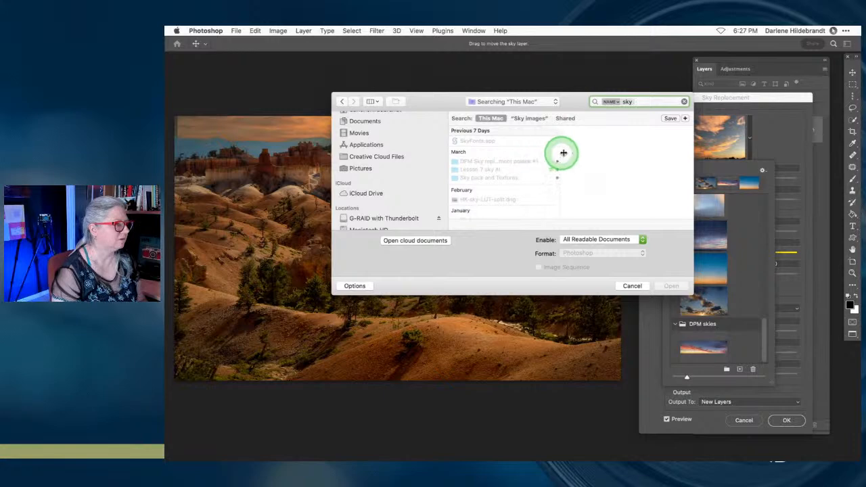
scroll(552, 166, "down", 3)
scroll(553, 171, "down", 3)
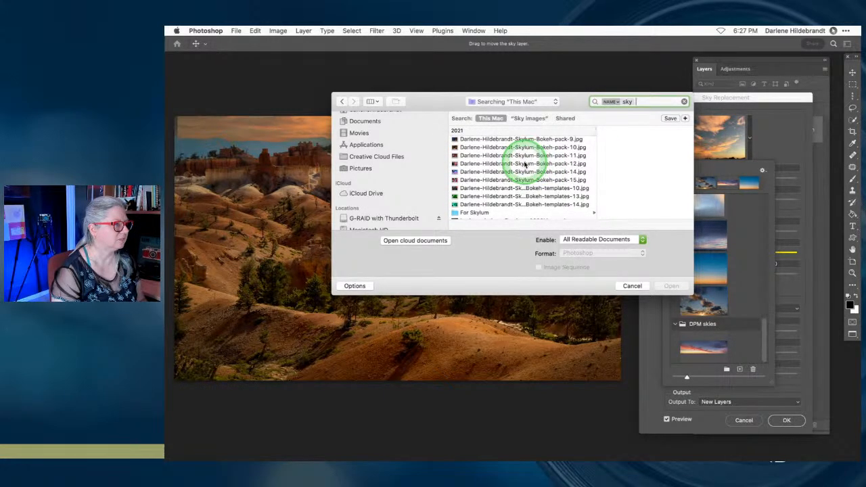
scroll(524, 164, "down", 10)
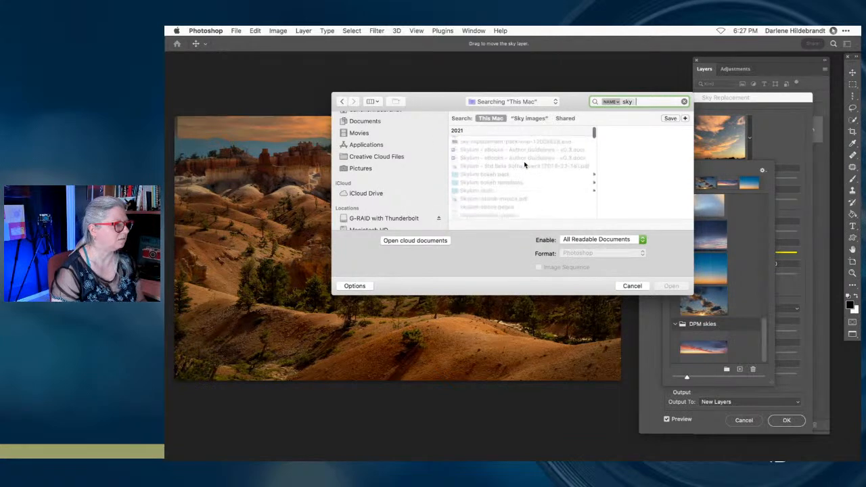
On the G-RAID with Thunderbolt drive, go through Photos, DPM stuff and Sky packs to DPM Sky replacement pack #1 and select its first image.
left_click(362, 219)
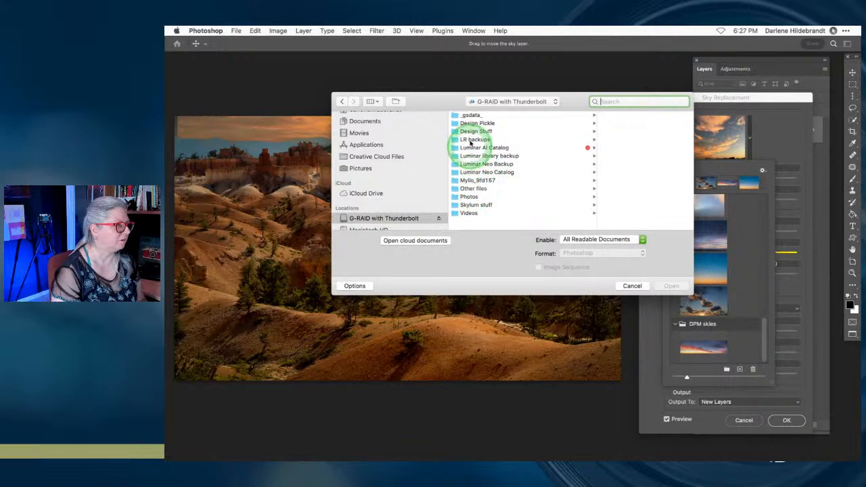
left_click(469, 197)
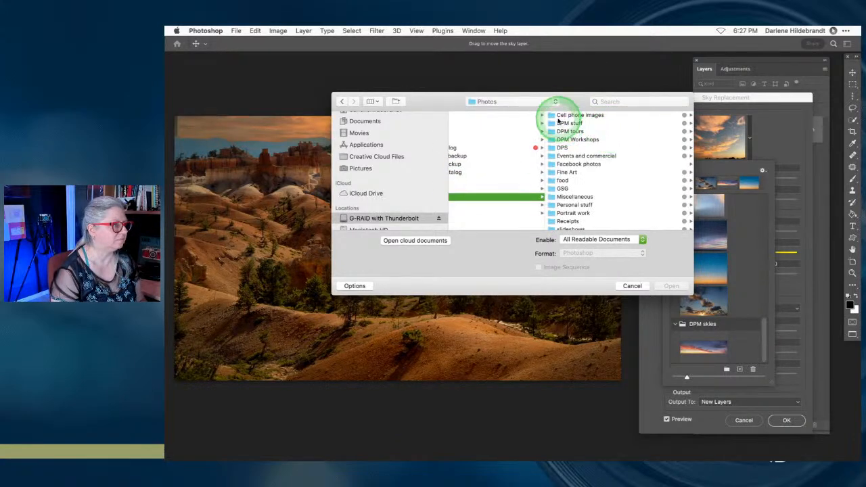
left_click(562, 123)
left_click(608, 175)
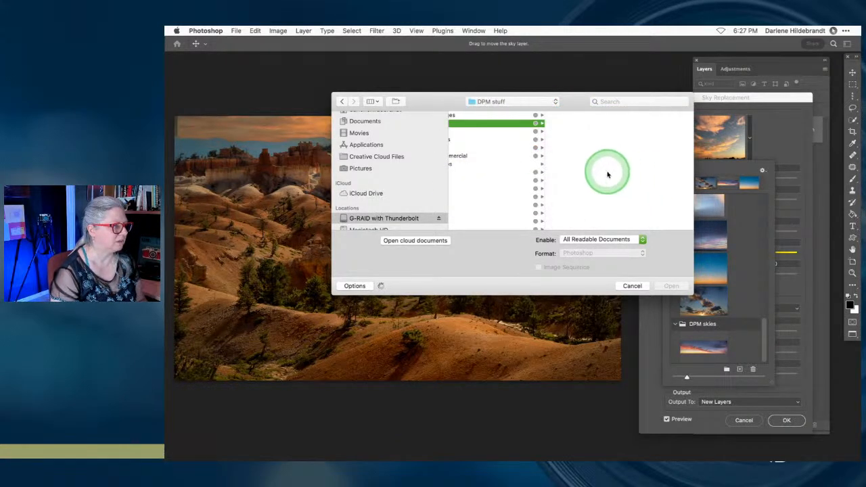
scroll(608, 175, "down", 5)
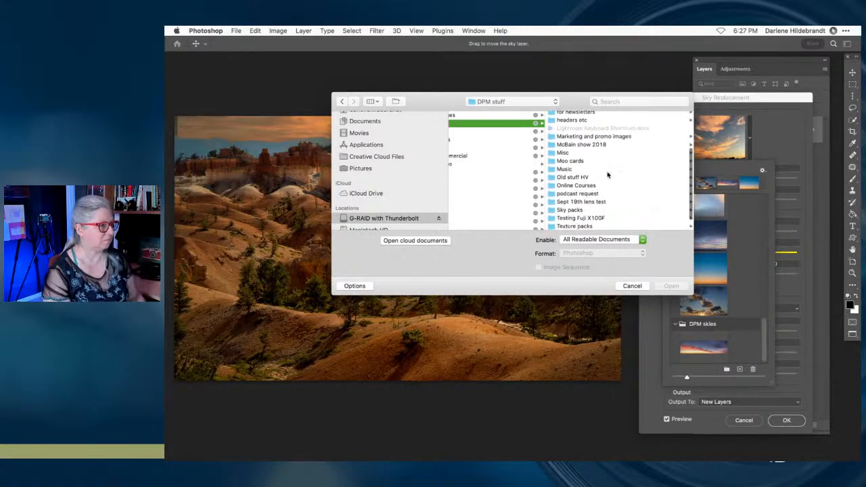
left_click(575, 191)
left_click(561, 123)
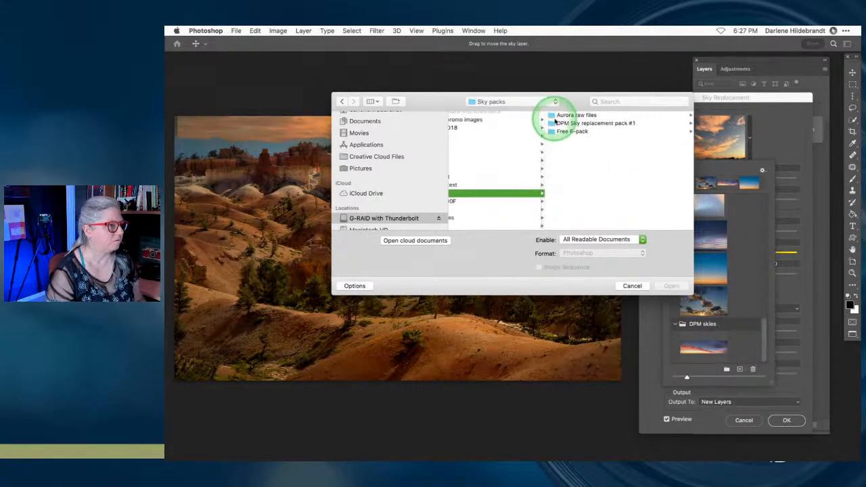
left_click(580, 117)
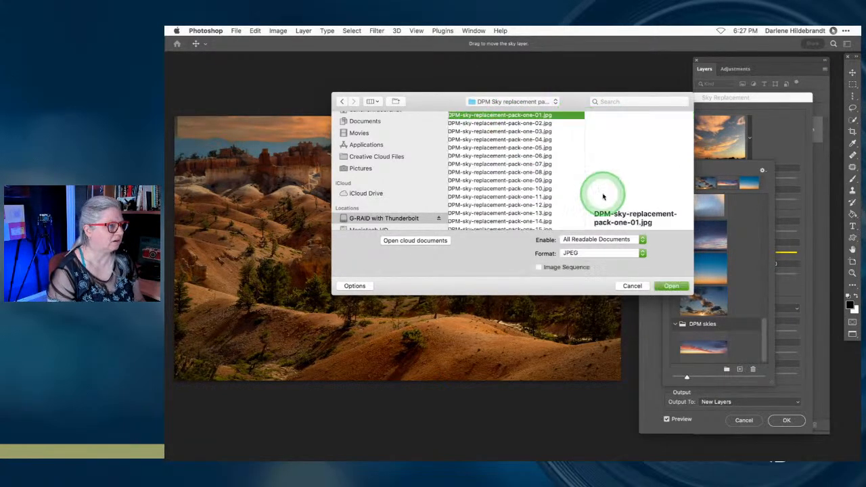
Preview the sky images from DPM-sky-replacement-pack-one-01.jpg to DPM-sky-replacement-pack-one-11.jpg at large size, comparing clouds and light, and close the preview.
left_click(604, 195)
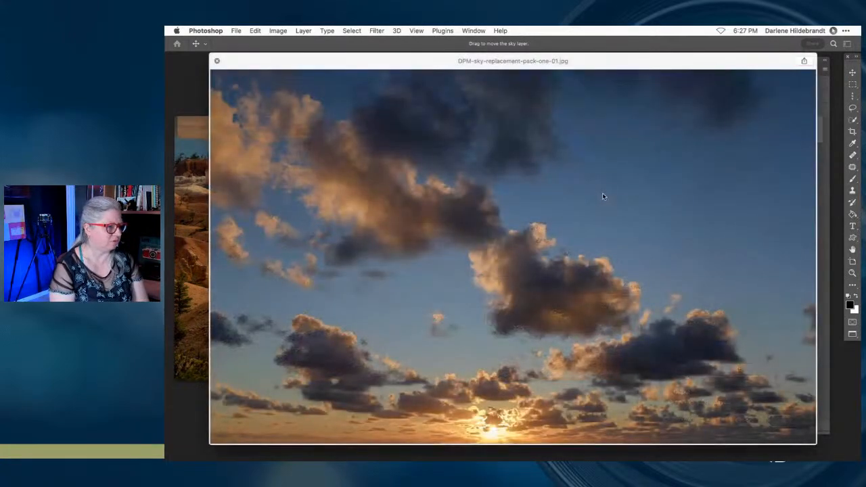
key("Down")
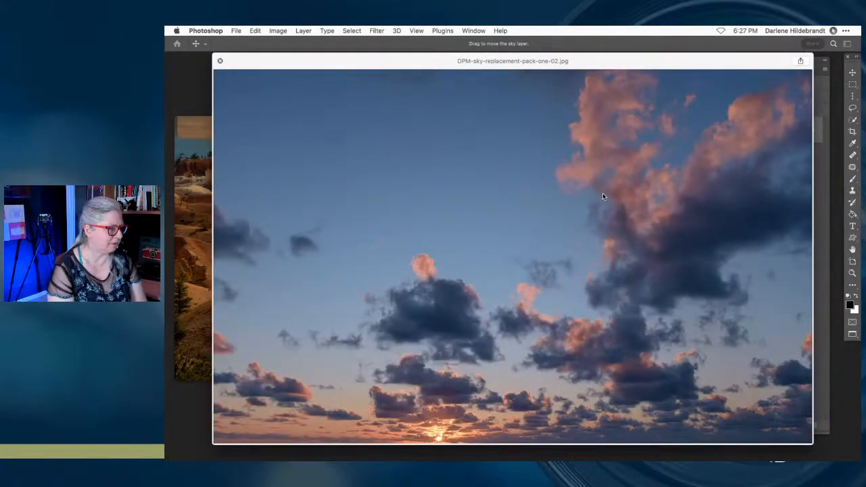
key("Down")
key("Down")
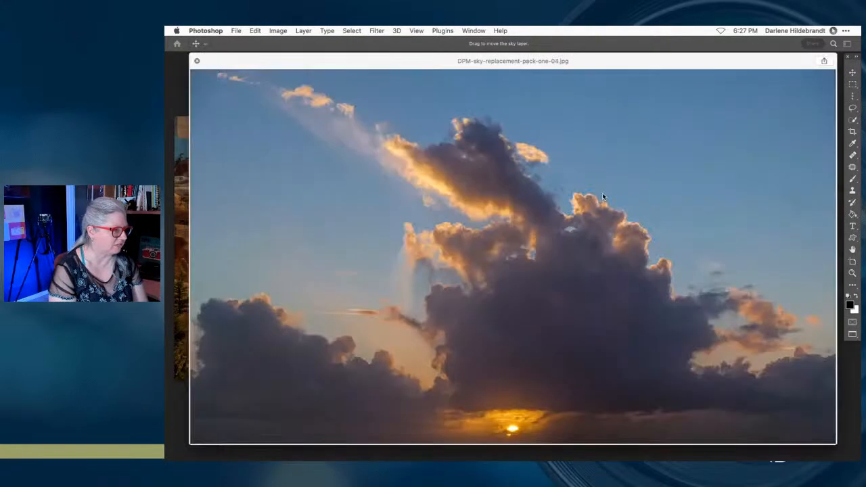
key("Down")
key("Down")
key("Down")
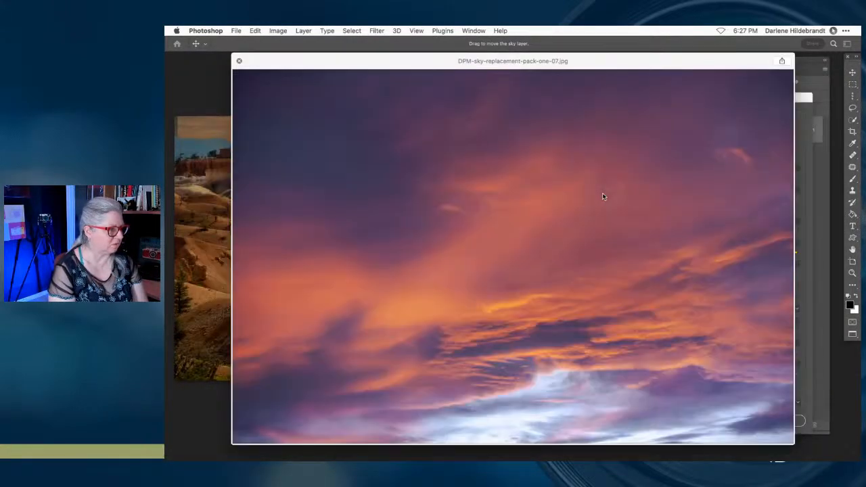
key("Down")
key("Down")
key("Up")
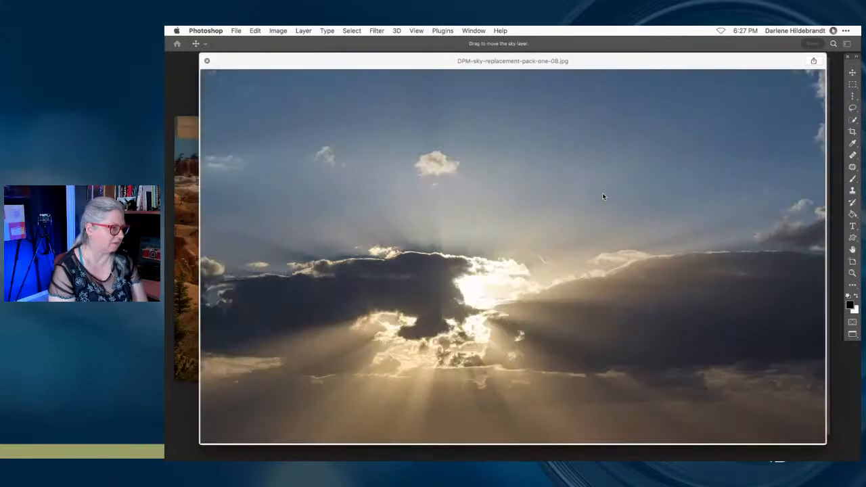
key("Down")
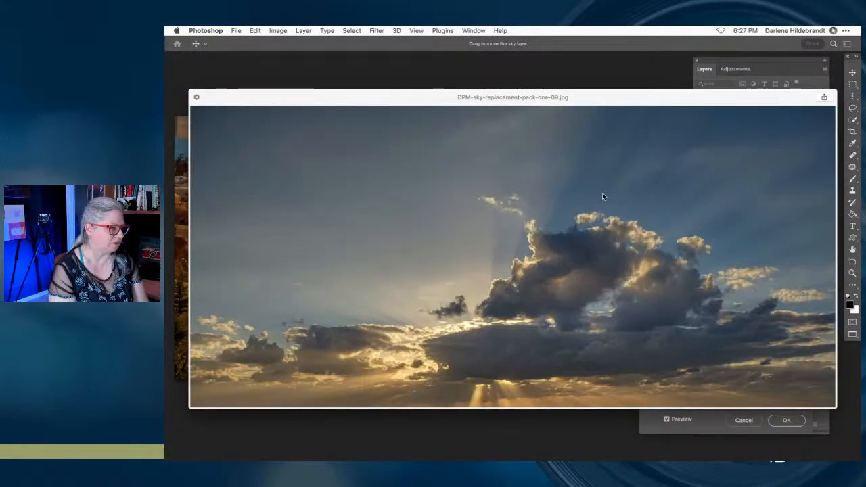
key("Down")
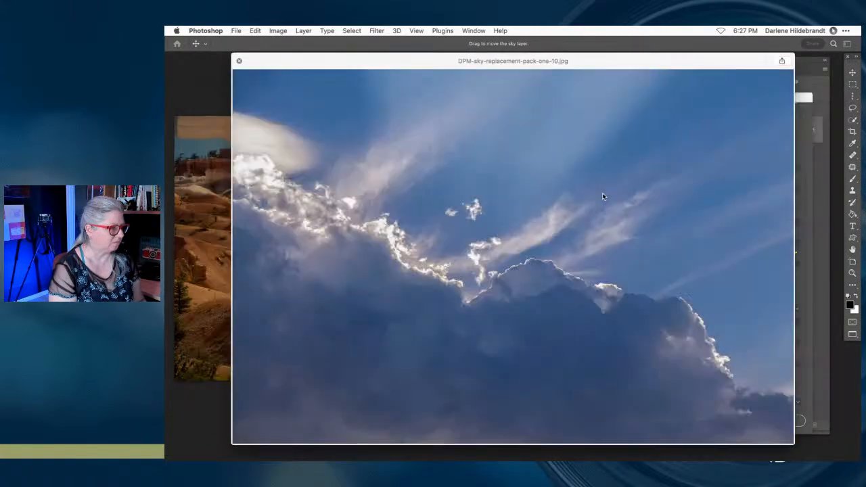
key("Down")
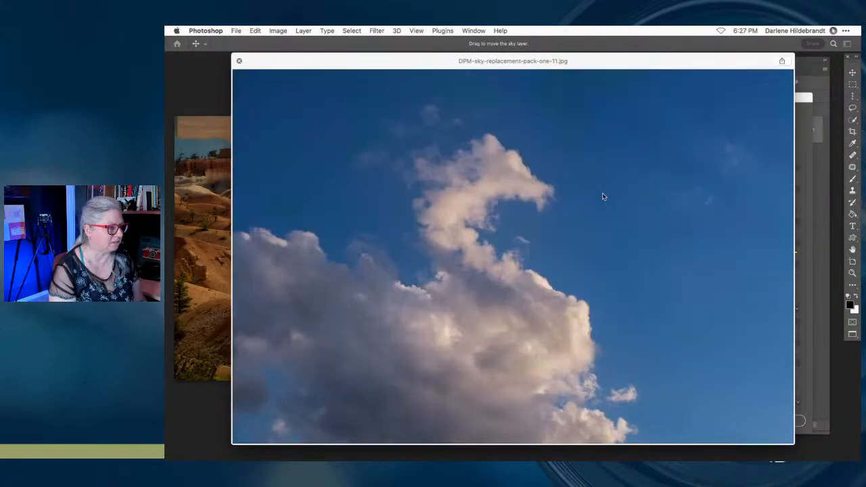
key("space")
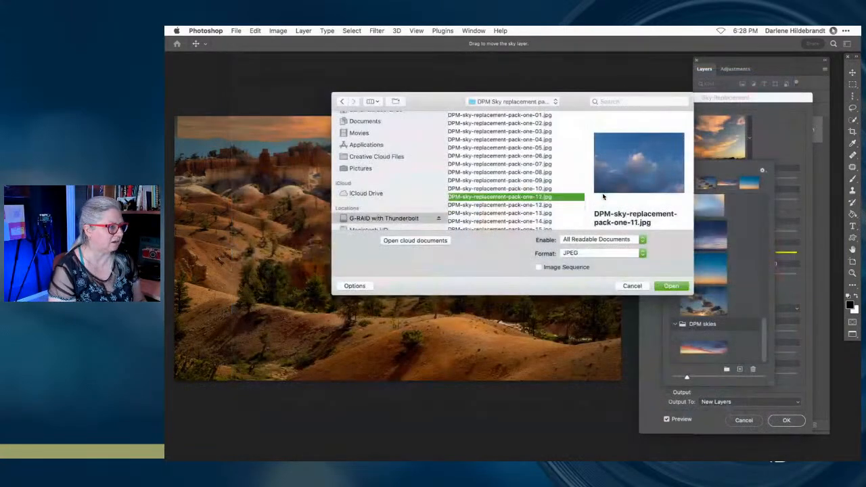
Import DPM-sky-replacement-pack-one-08.jpg as a new sky.
key("Up")
key("Up")
key("Up")
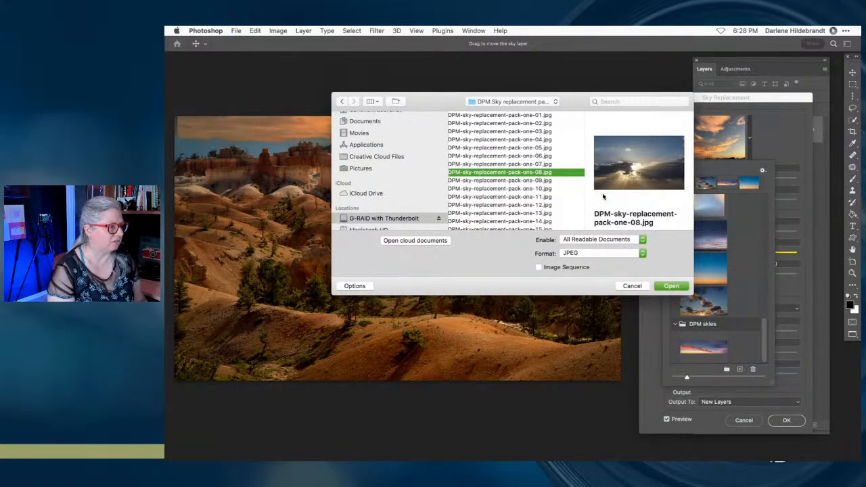
left_click(671, 286)
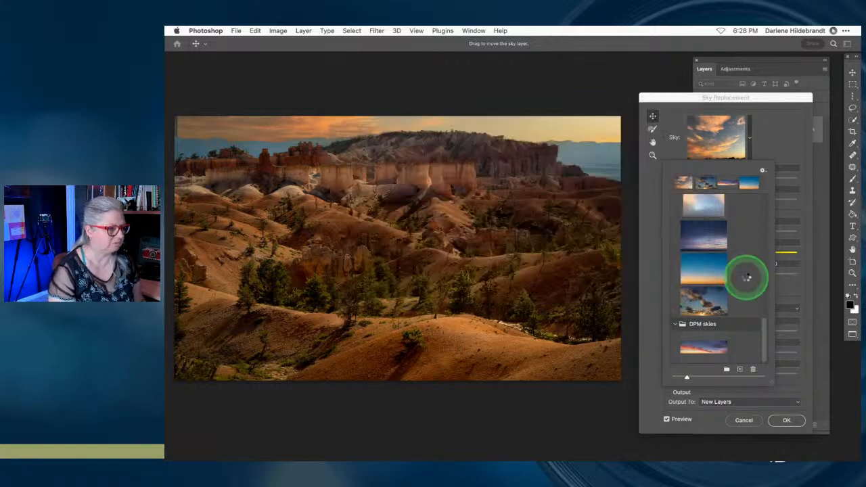
Apply the sky with sun rays breaking through dark clouds and move it upward over the canyon.
scroll(745, 261, "up", 5)
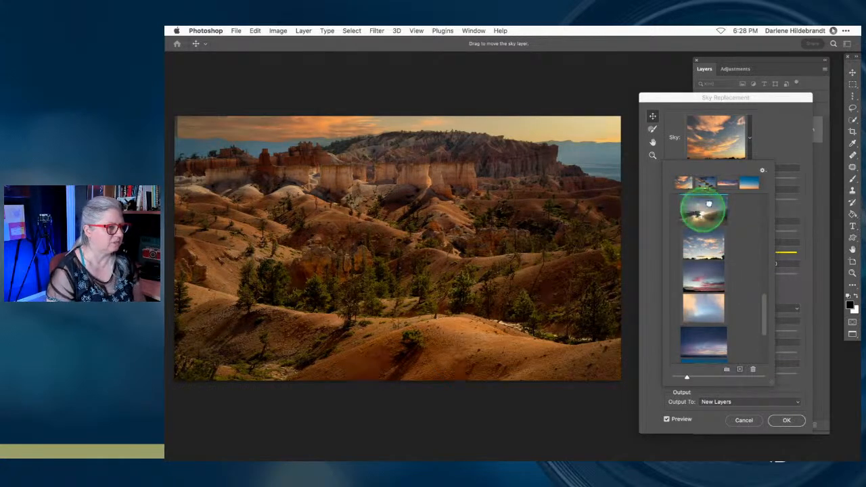
left_click(777, 145)
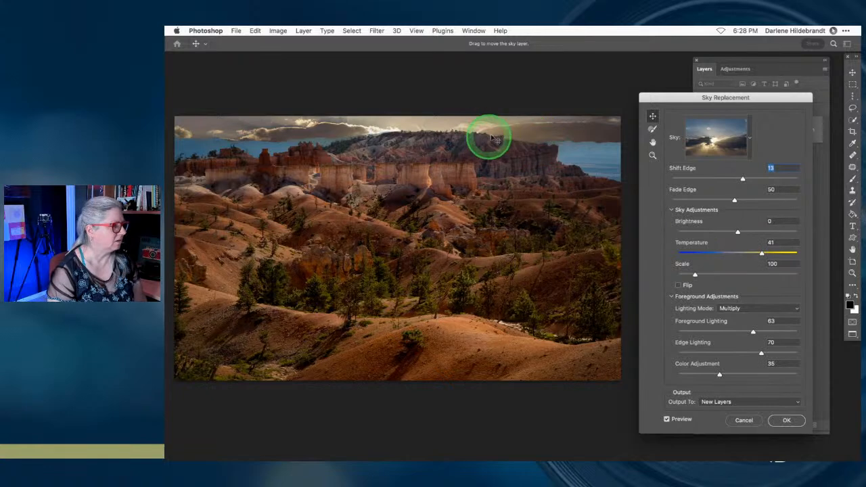
mouse_move(503, 129)
left_mouse_down()
mouse_move(584, 110)
mouse_move(502, 113)
left_mouse_up()
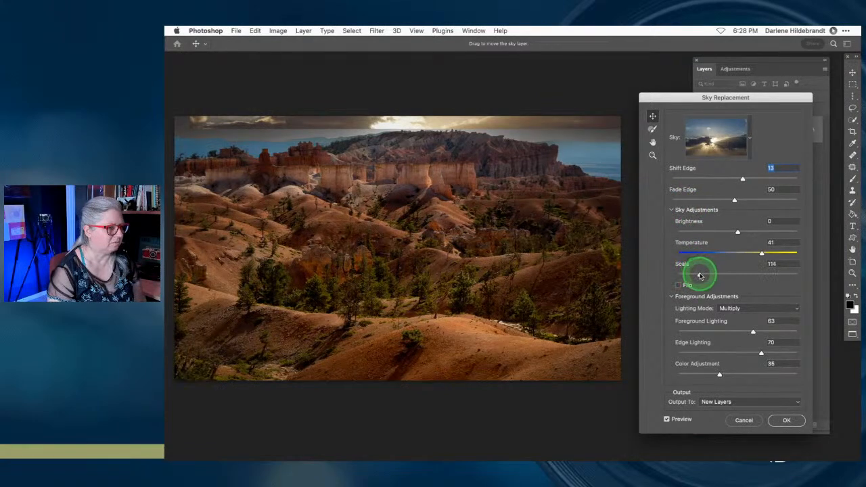
Try the custom sky at scale 122 and move it sideways over the canyon, and discard the sky replacement.
left_click_drag(566, 132, 602, 135)
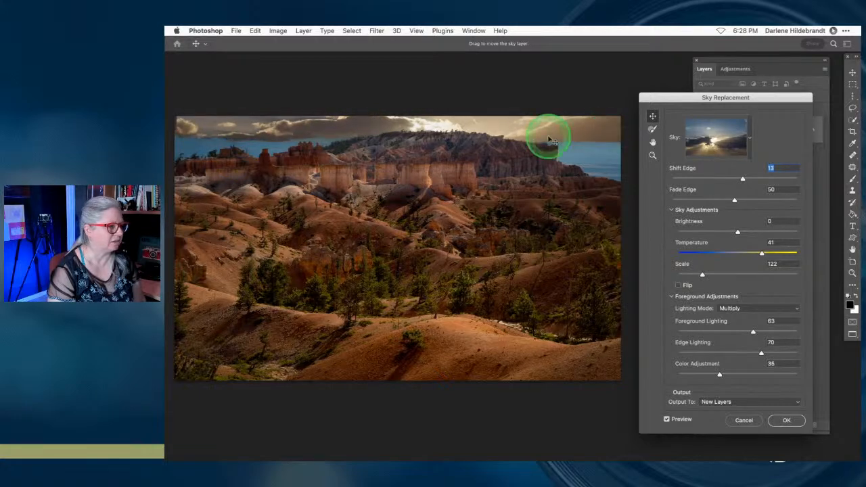
left_click(744, 421)
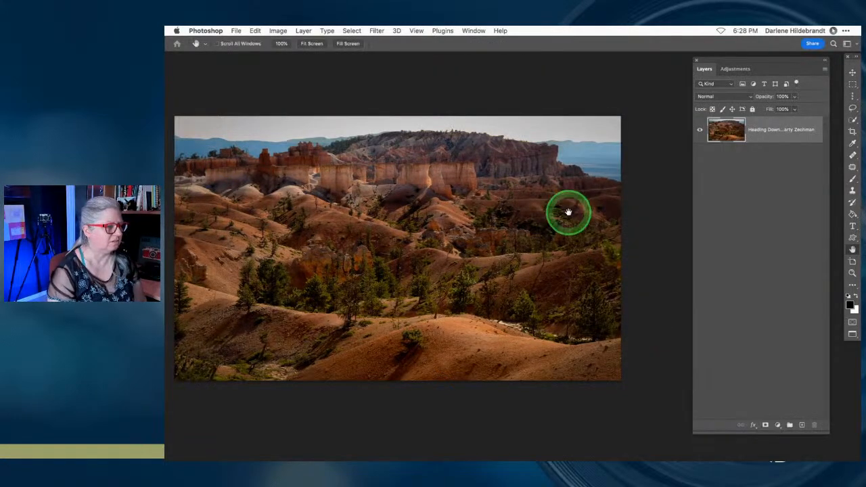
Convert the canyon photo layer to a Smart Object.
right_click(722, 132)
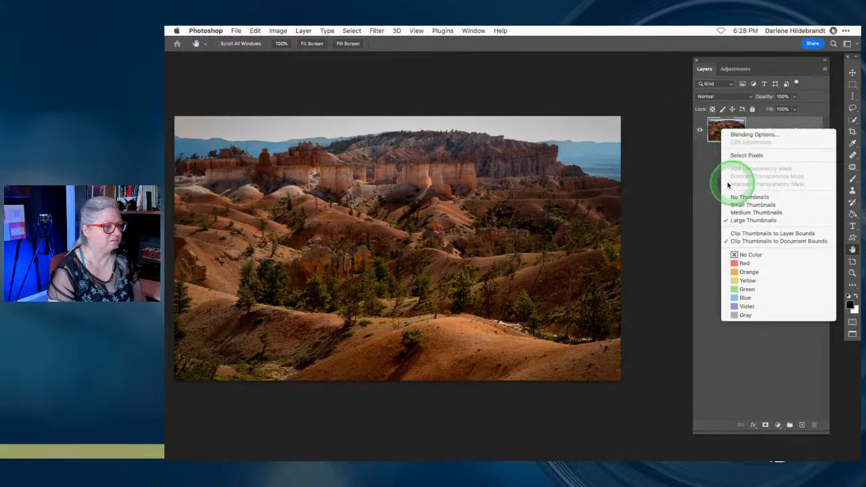
left_click(617, 153)
right_click(773, 122)
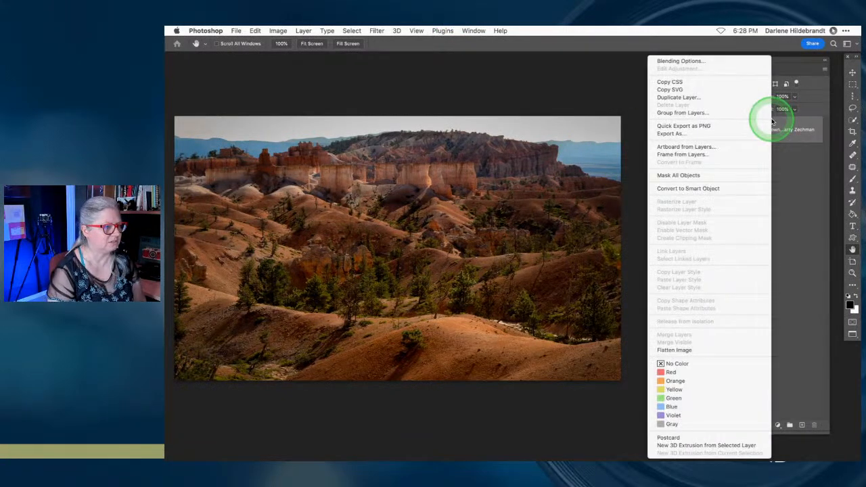
left_click(422, 117)
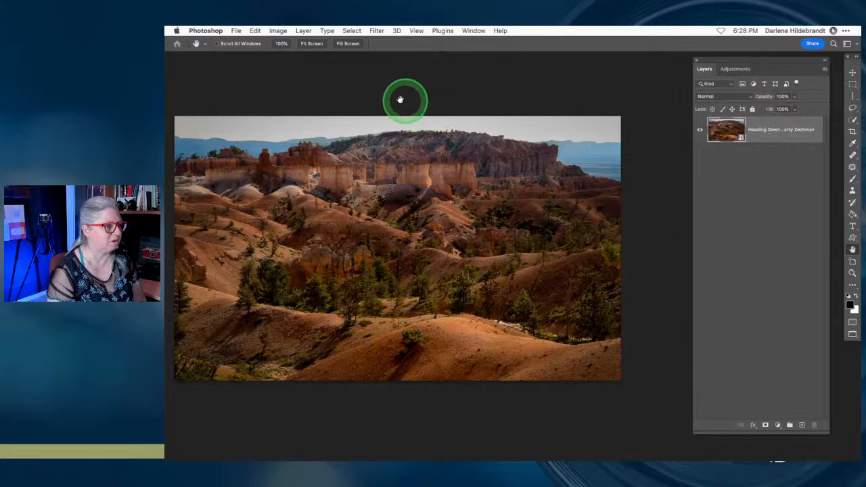
Open the canyon Smart Object in Skylum's Luminar AI filter.
left_click(375, 31)
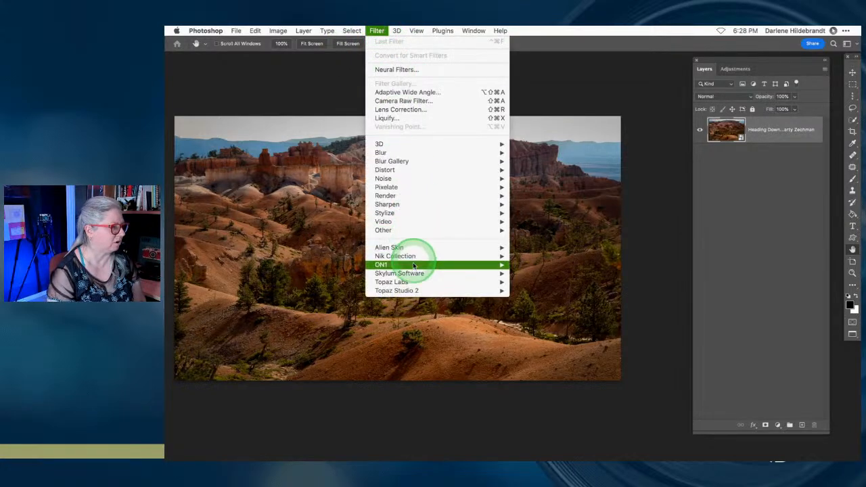
mouse_move(467, 274)
left_click(546, 282)
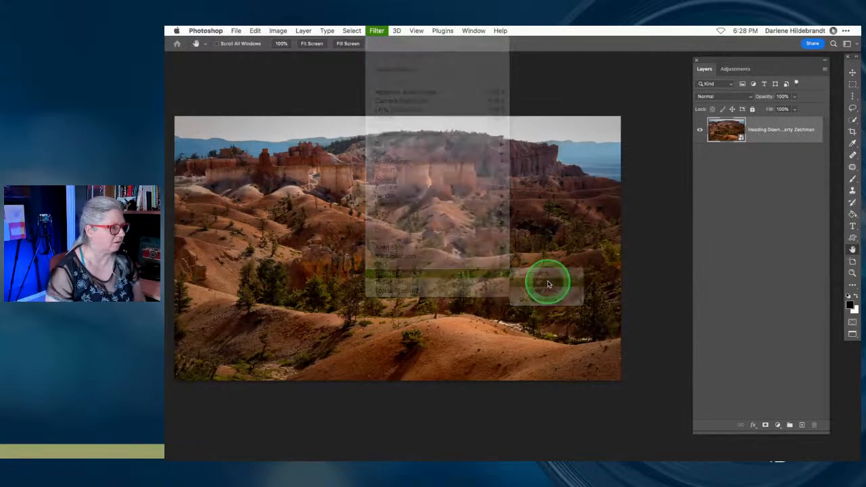
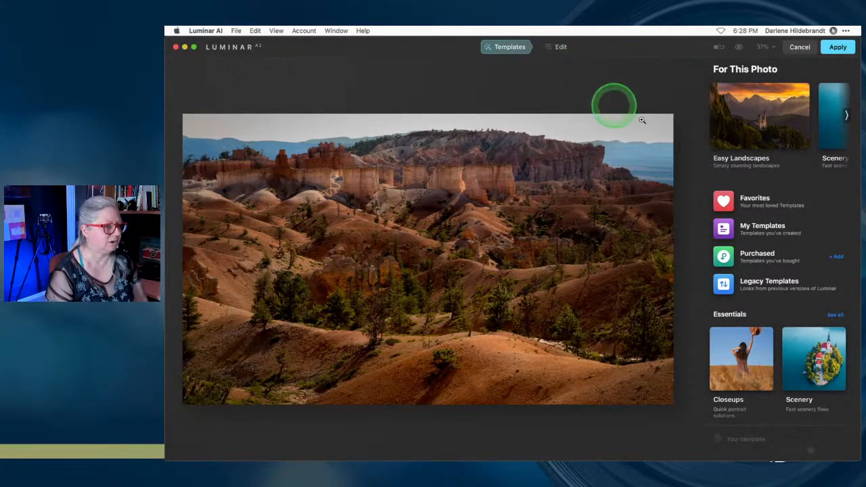
Switch Luminar AI from templates to editing and show the sky choices of its Sky tool.
left_click(562, 47)
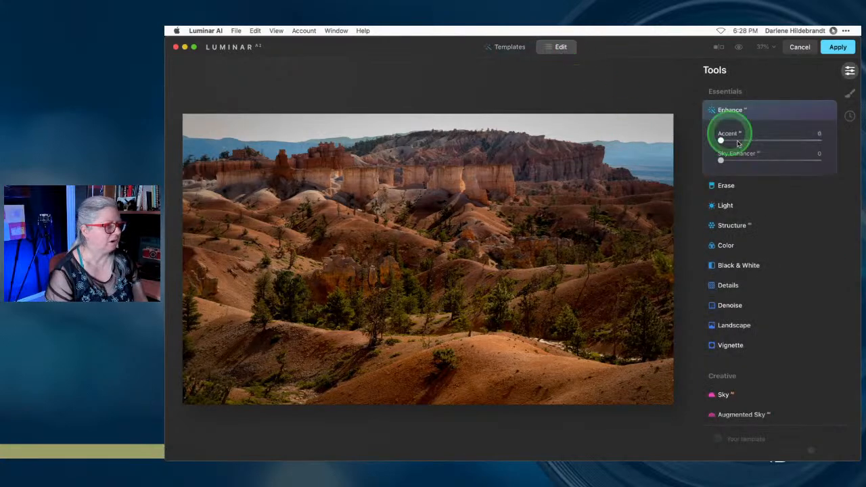
scroll(792, 268, "down", 4)
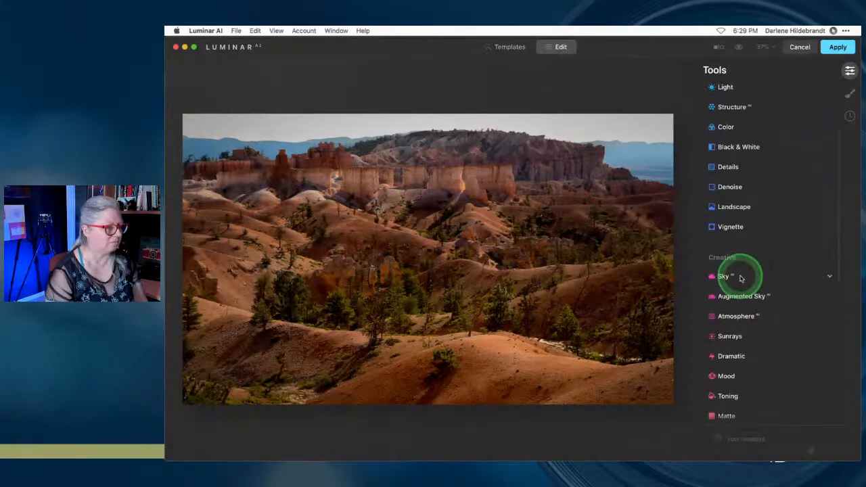
left_click(742, 277)
left_click(750, 315)
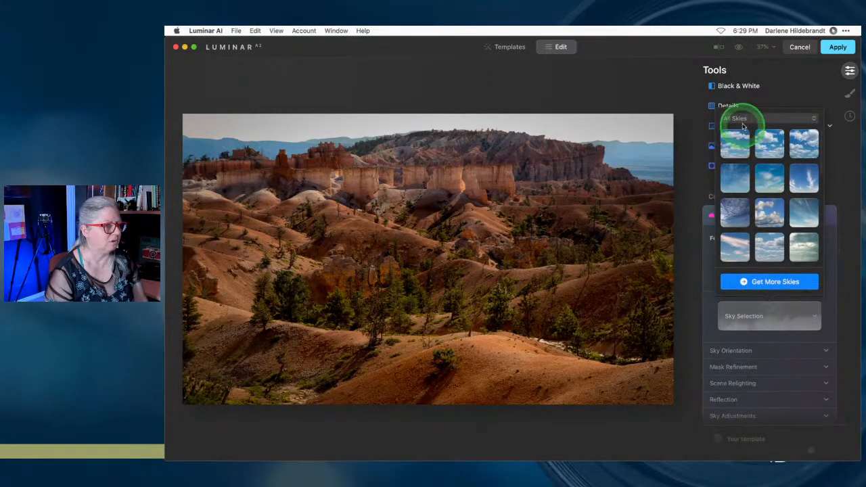
From the Dramatic Sunset skies, try the first sky and Dramatic Sunset 3 over the canyon.
left_click(739, 120)
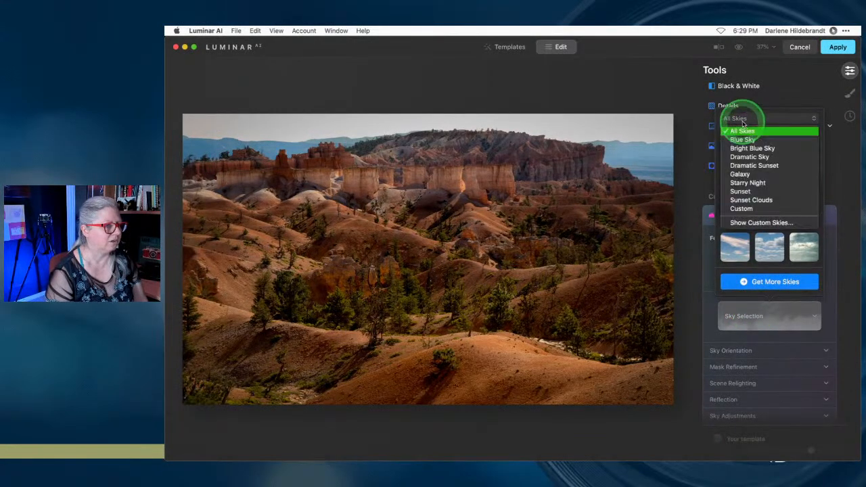
left_click(736, 167)
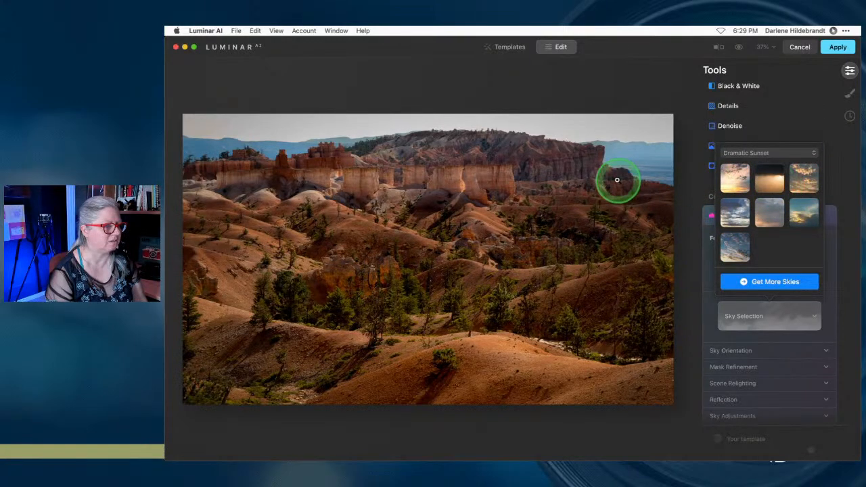
left_click(735, 178)
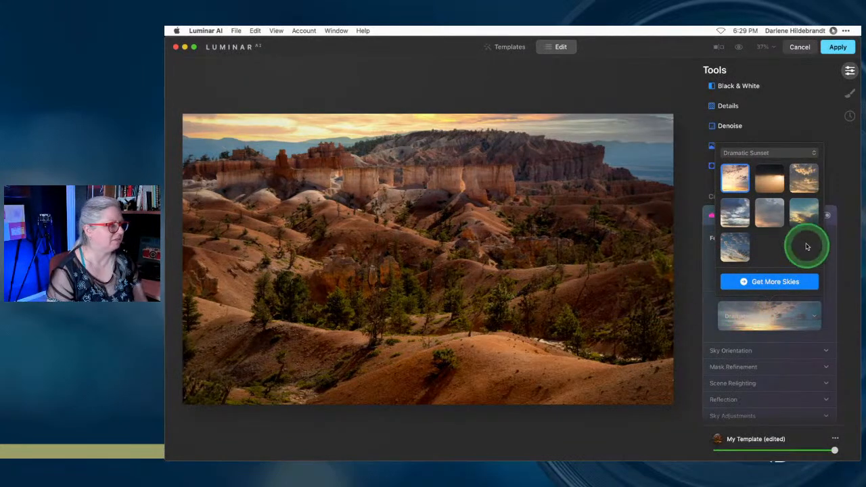
left_click(799, 184)
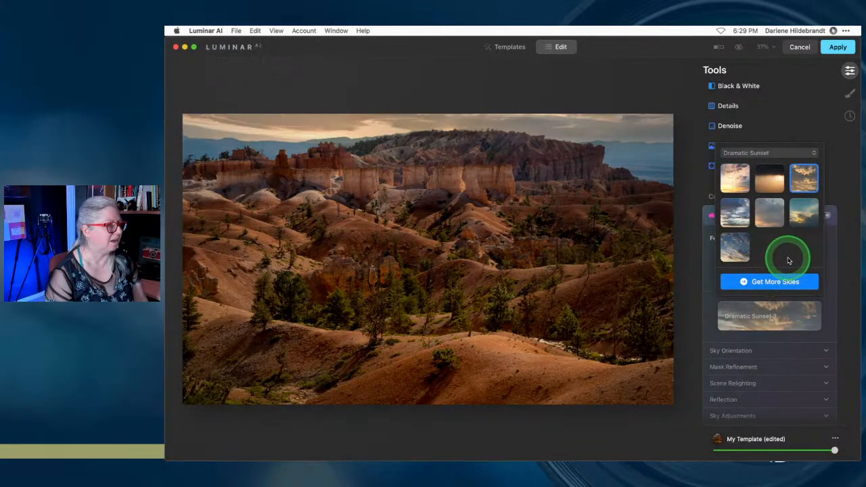
left_click(832, 259)
In the sky orientation settings, raise the sky's horizon line slightly and flip the sky horizontally.
left_click(721, 352)
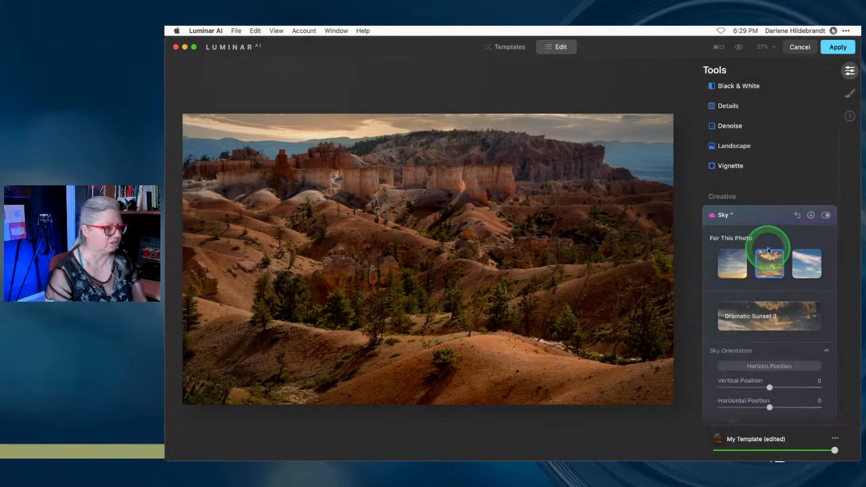
scroll(770, 248, "down", 4)
left_click(753, 237)
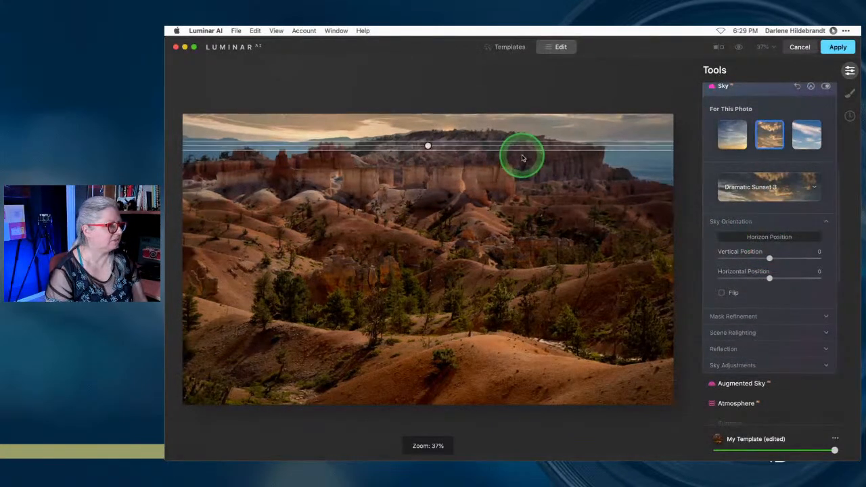
left_click_drag(427, 145, 426, 141)
left_click(752, 237)
left_click(722, 293)
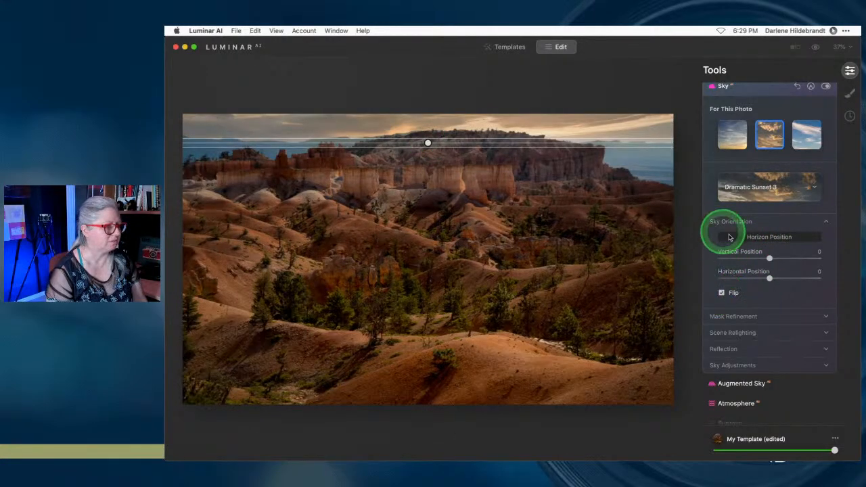
left_click(754, 237)
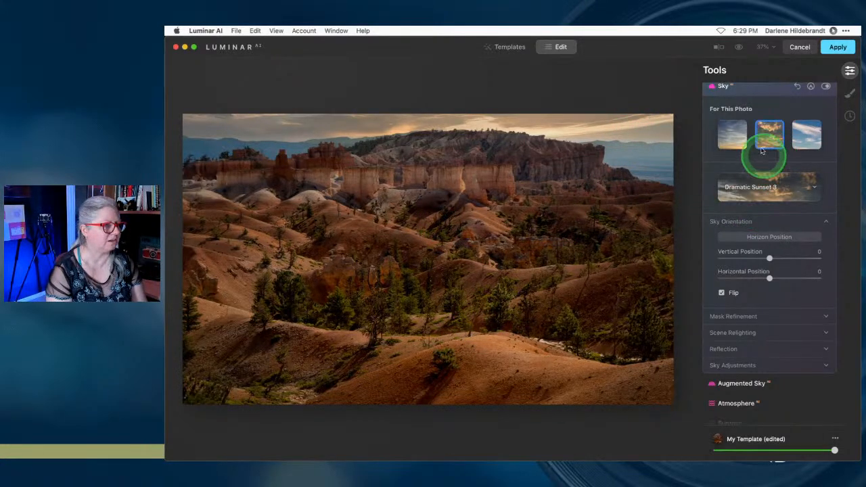
Replace the current sky with Sunset Clouds 3 from the Sunset Clouds category.
left_click(750, 186)
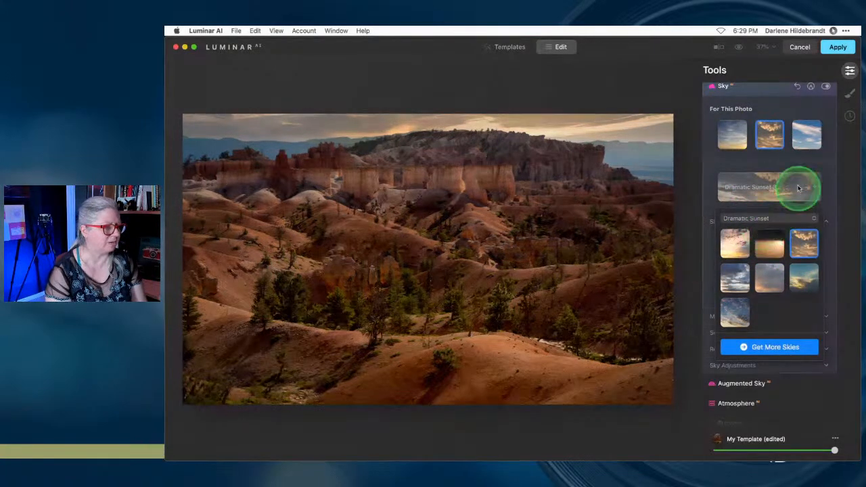
left_click(757, 218)
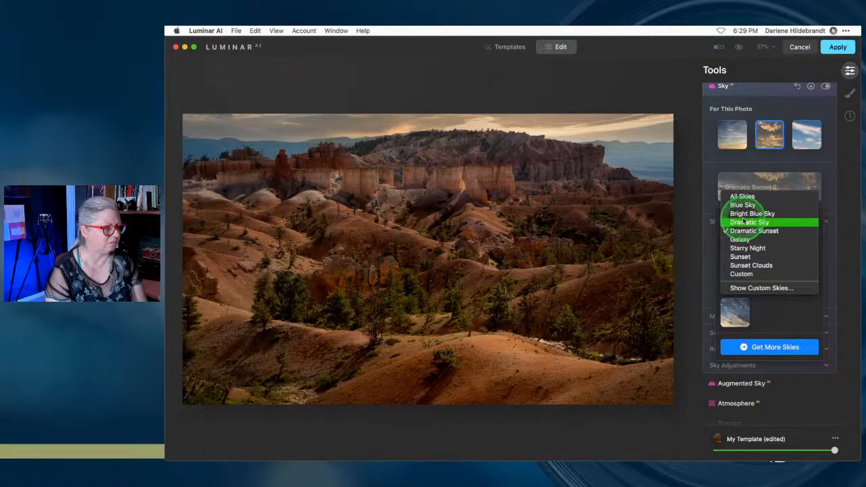
left_click(752, 265)
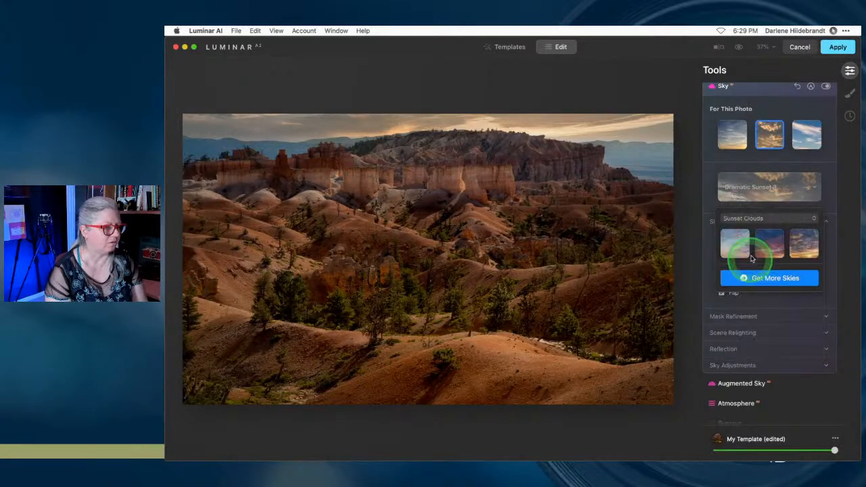
left_click(805, 245)
left_click(716, 192)
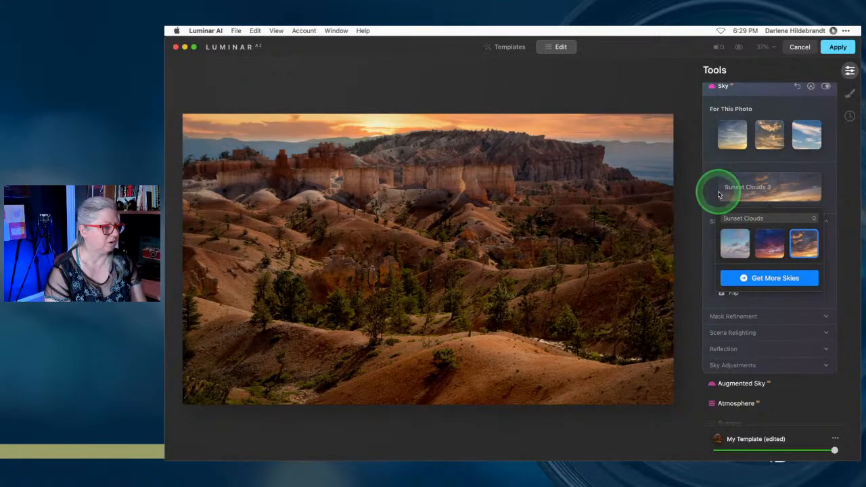
left_click(778, 253)
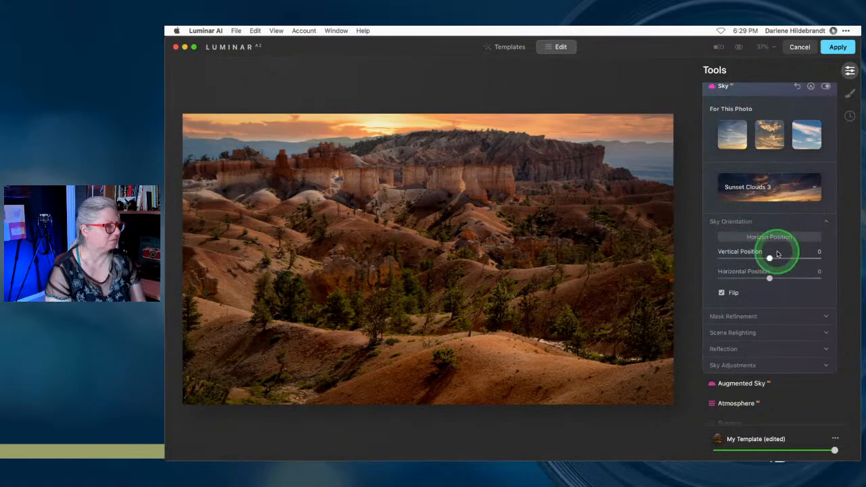
Turn off the sky flip and set Vertical Position to -1 and Horizontal Position to 25.
left_click(722, 293)
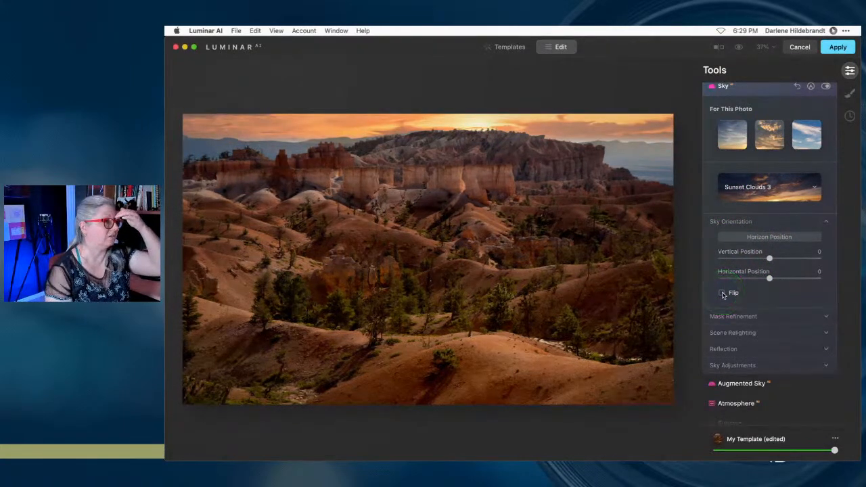
left_click(742, 279)
left_click(769, 259)
left_click_drag(770, 278, 782, 278)
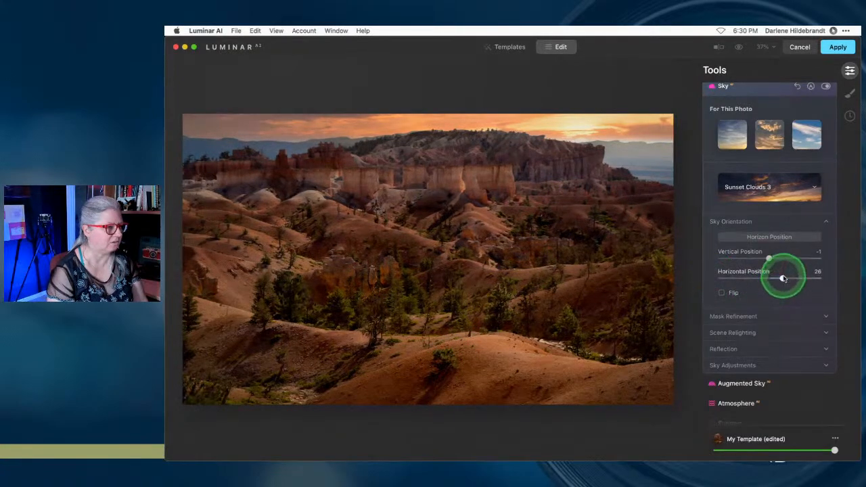
left_click(783, 278)
Set the sky's Vertical Position to 0 and refine its mask with Close Gaps 21 and Fix Details 76.
left_click(729, 316)
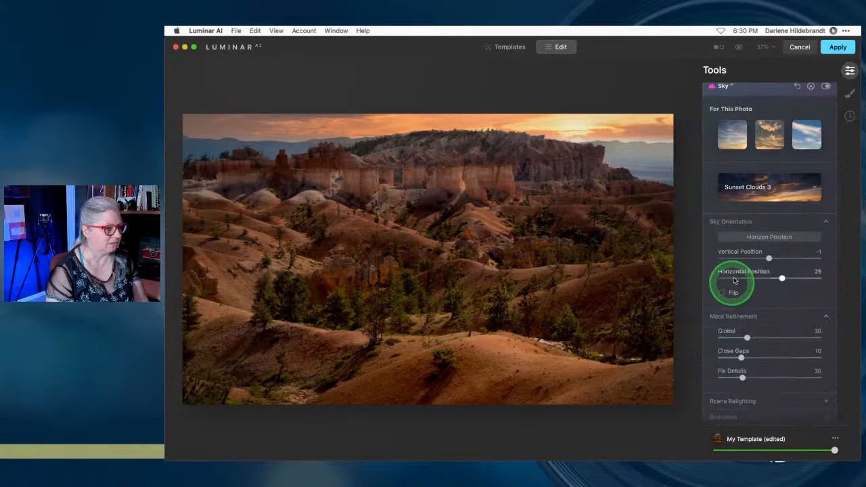
scroll(733, 277, "down", 1)
left_click_drag(766, 223, 769, 223)
left_click_drag(742, 344, 795, 345)
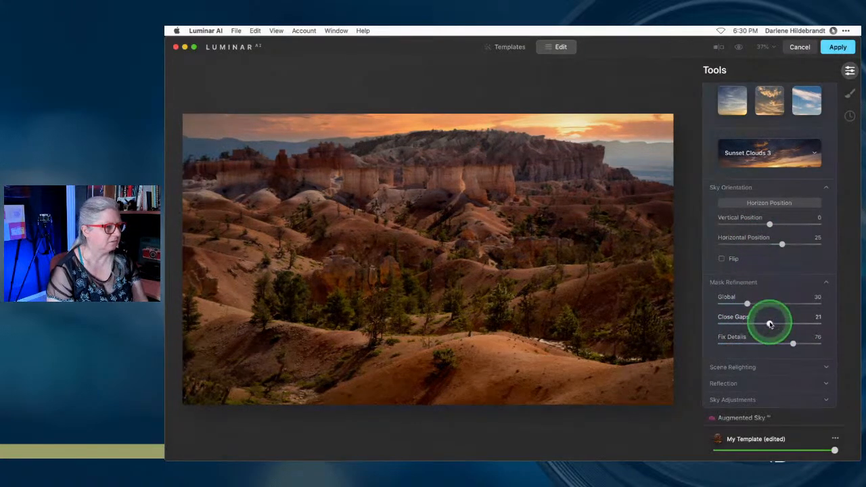
Relight the scene to match the sunset with Relight Strength 23 and Relight Saturation 27.
left_click(741, 367)
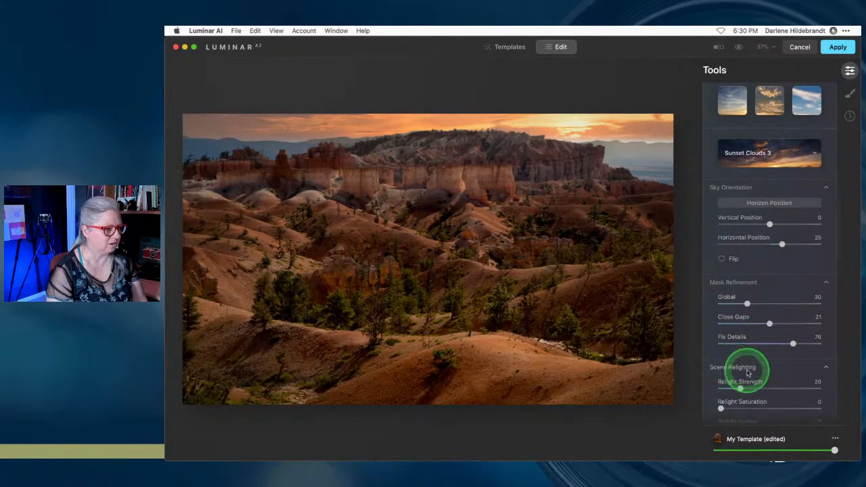
left_click(795, 388)
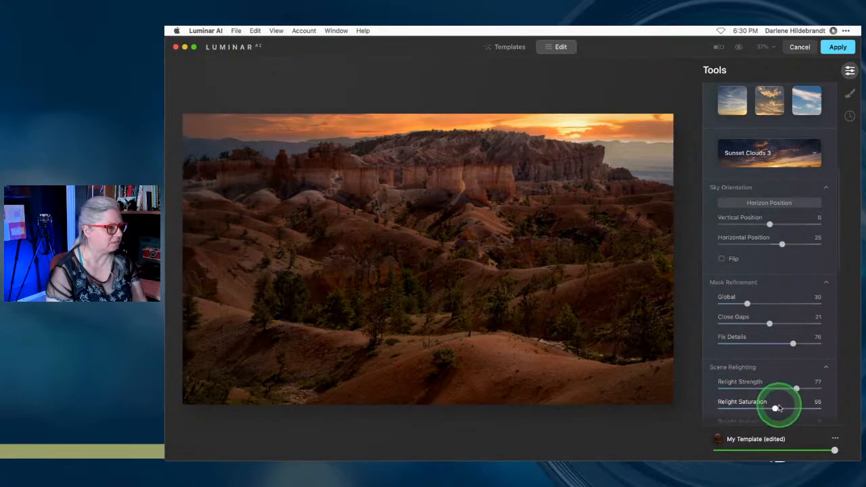
mouse_move(731, 389)
left_mouse_down()
mouse_move(723, 389)
mouse_move(789, 387)
mouse_move(727, 387)
mouse_move(744, 388)
left_mouse_up()
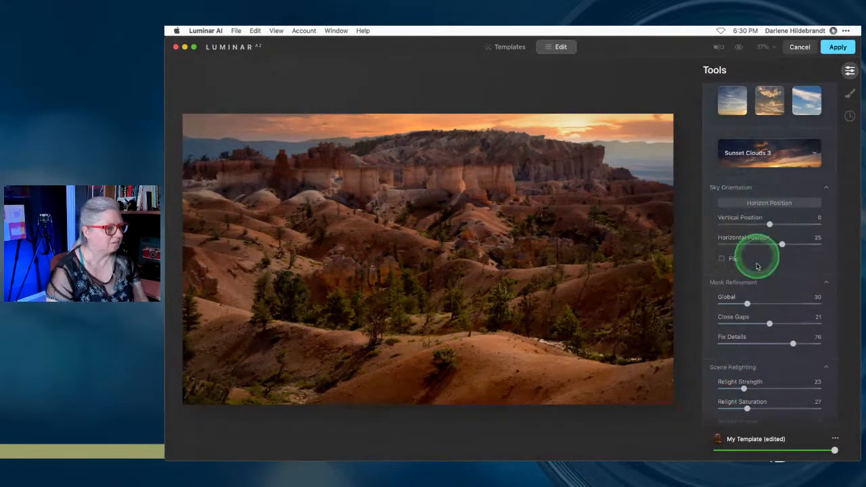
Set the sky mask's Global to 76, Close Gaps to 33 and Fix Details to 23, with Vertical Position at -2.
left_click_drag(766, 302, 788, 305)
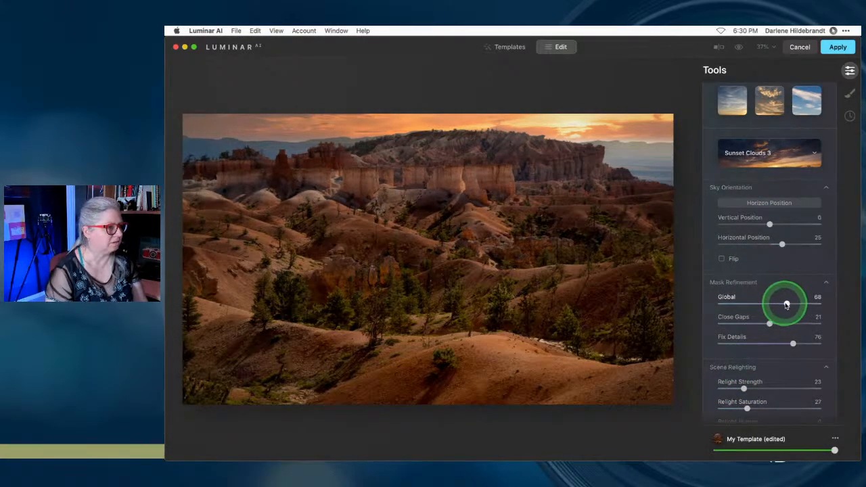
left_click_drag(770, 224, 768, 224)
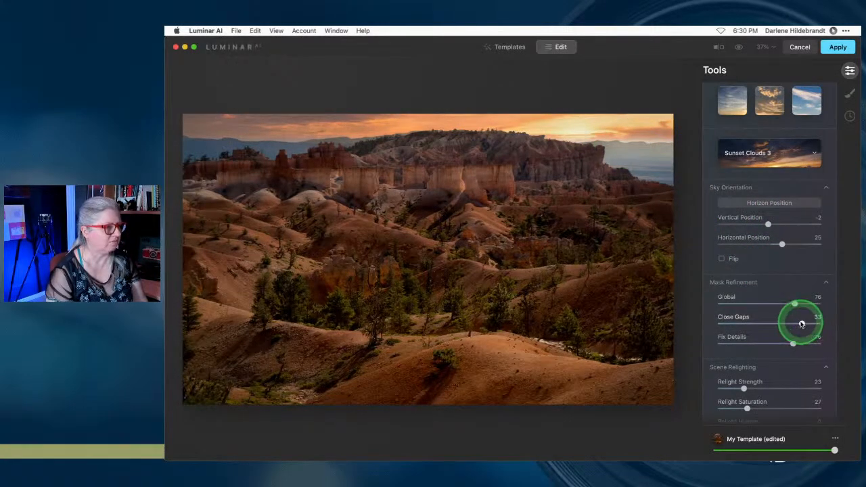
left_click(735, 343)
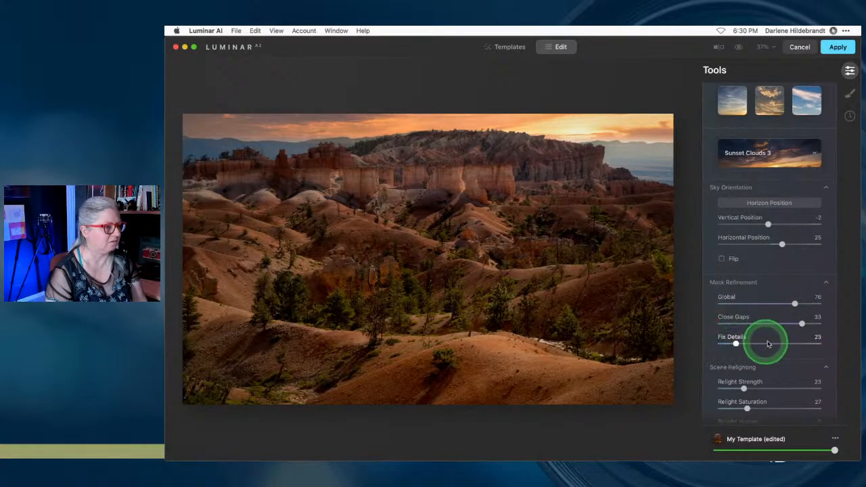
scroll(775, 341, "down", 3)
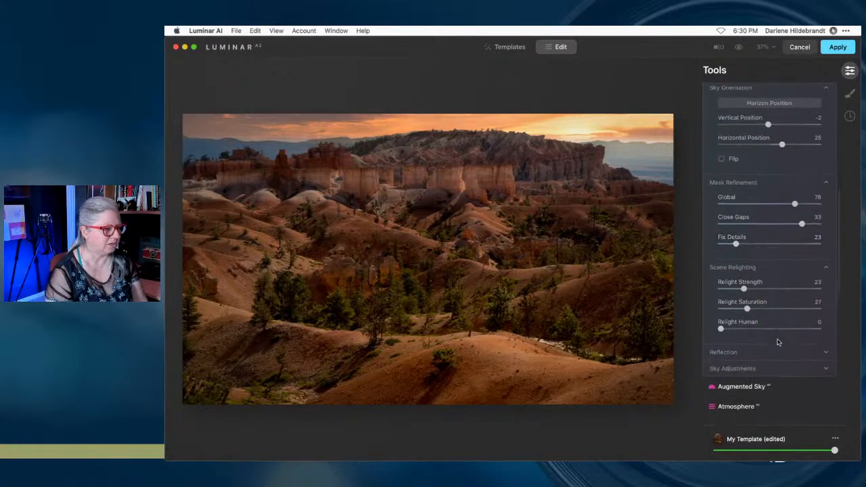
Set the Atmospheric Haze of the replaced sky to 38.
left_click(772, 365)
scroll(777, 308, "down", 3)
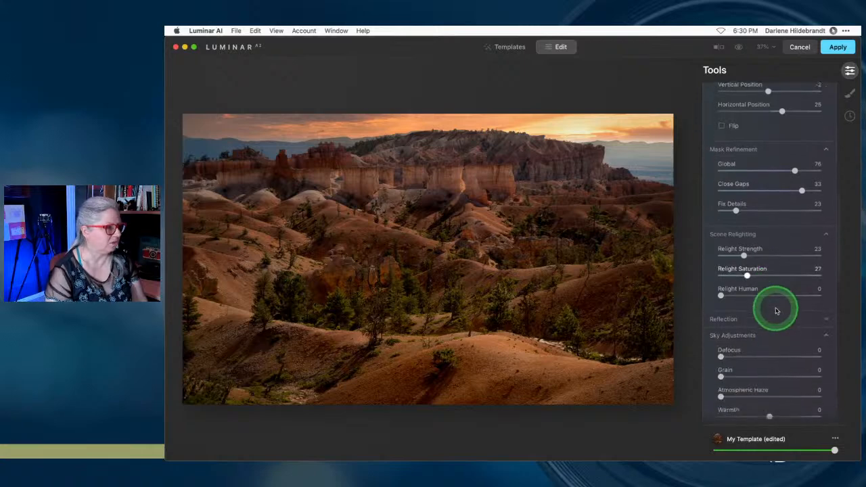
scroll(776, 311, "down", 1)
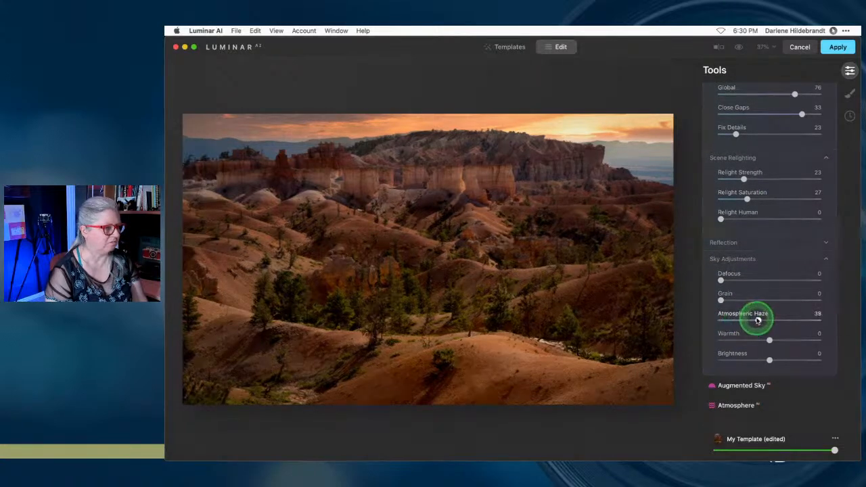
left_click_drag(758, 320, 757, 320)
left_click(637, 160)
left_click(792, 328)
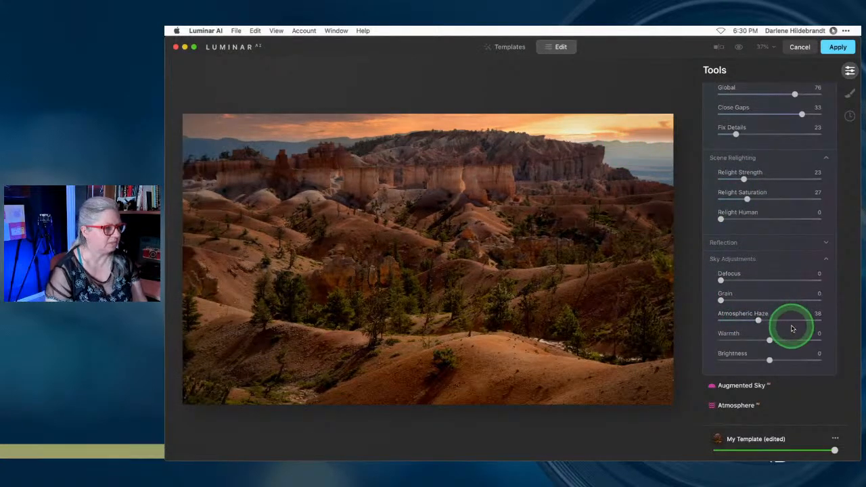
Enable a paint mask for the Sky tool to refine the sky along the distant hills.
scroll(792, 328, "up", 10)
left_click(775, 314)
scroll(773, 312, "down", 1)
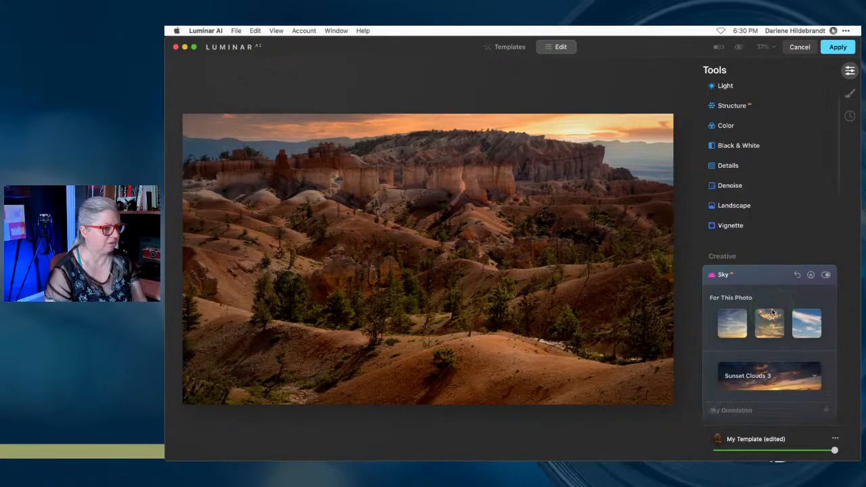
left_click(811, 275)
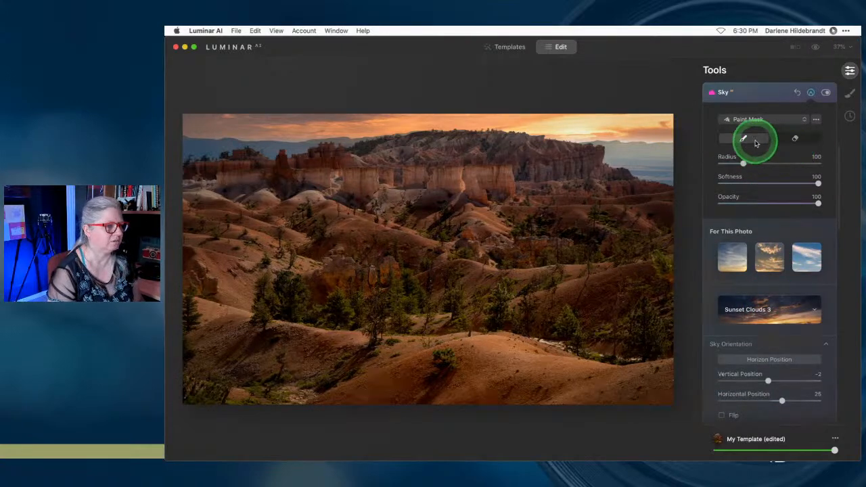
key("super+equal")
key("super+equal")
scroll(630, 144, "right", 5)
scroll(629, 145, "up", 5)
scroll(629, 144, "up", 3)
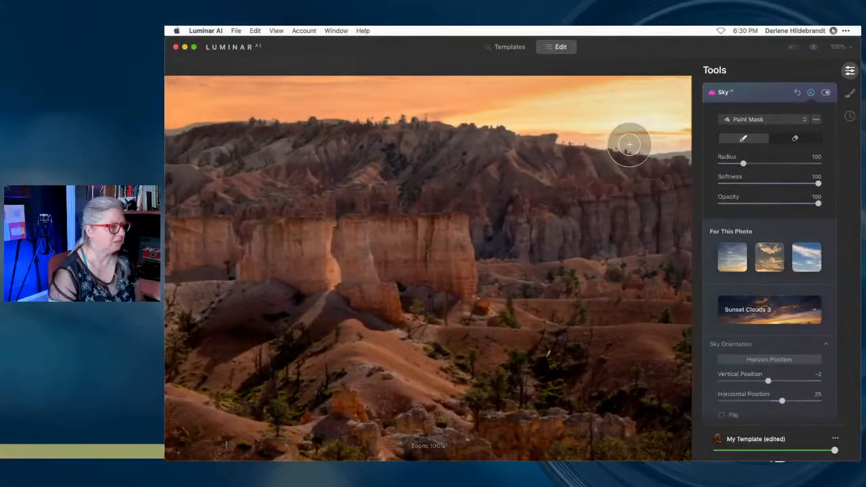
scroll(629, 144, "right", 3)
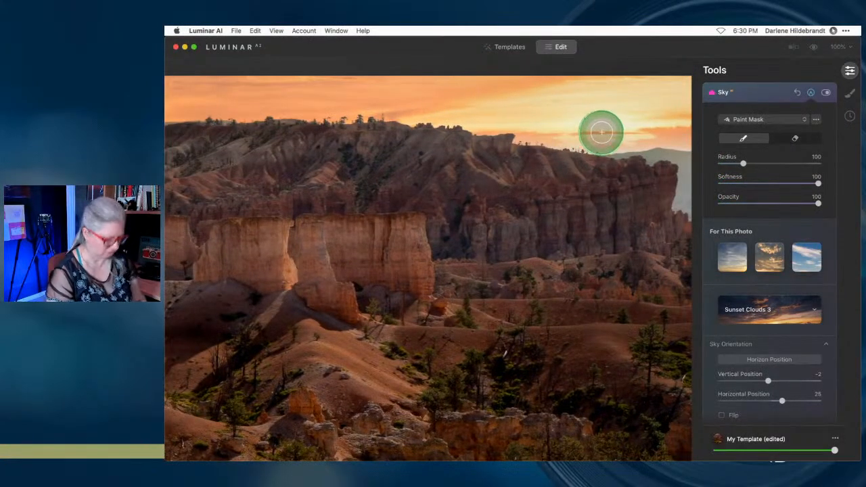
Set the mask brush to radius 28 and opacity 38, then undo a trial stroke along the distant horizon.
key("bracketleft")
key("bracketleft")
left_click(759, 203)
key("bracketleft")
key("bracketleft")
key("bracketleft")
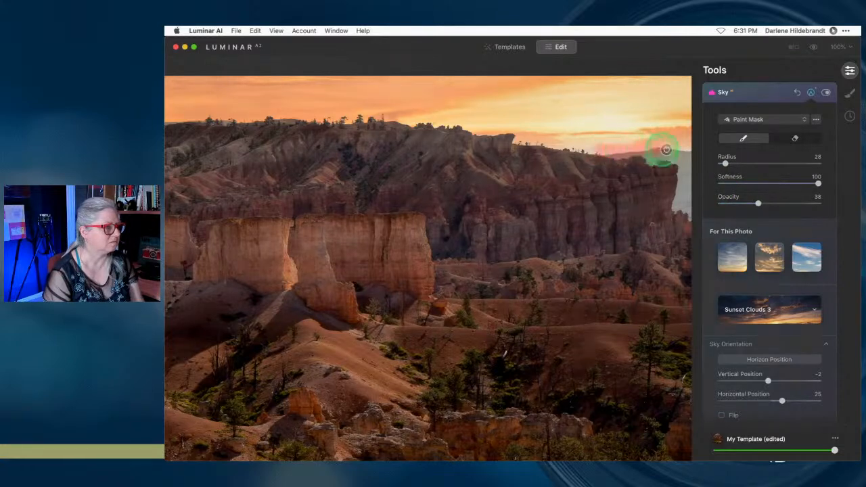
left_click_drag(588, 149, 528, 139)
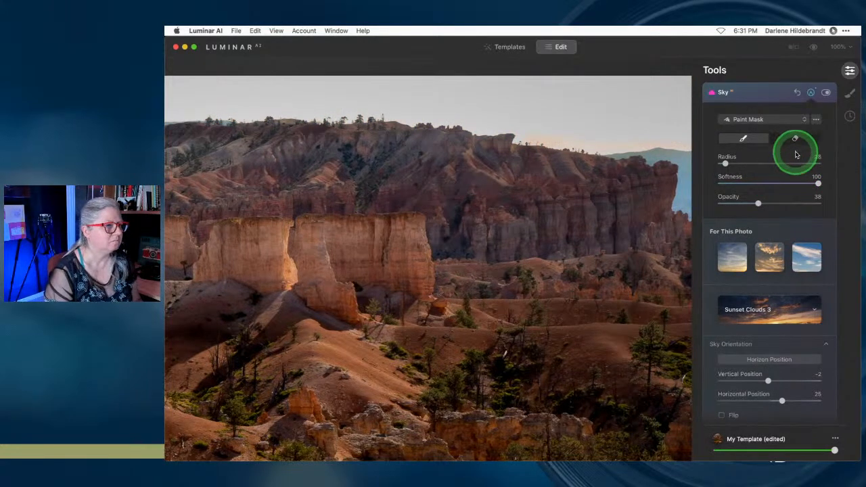
key("super+z")
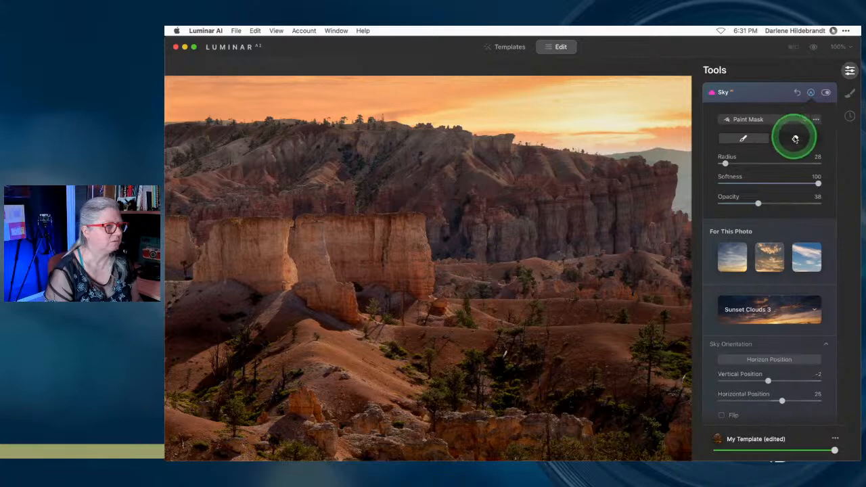
Erase the sky mask over the distant hills beside the cliff, then touch up that edge with the paint brush.
left_click(793, 138)
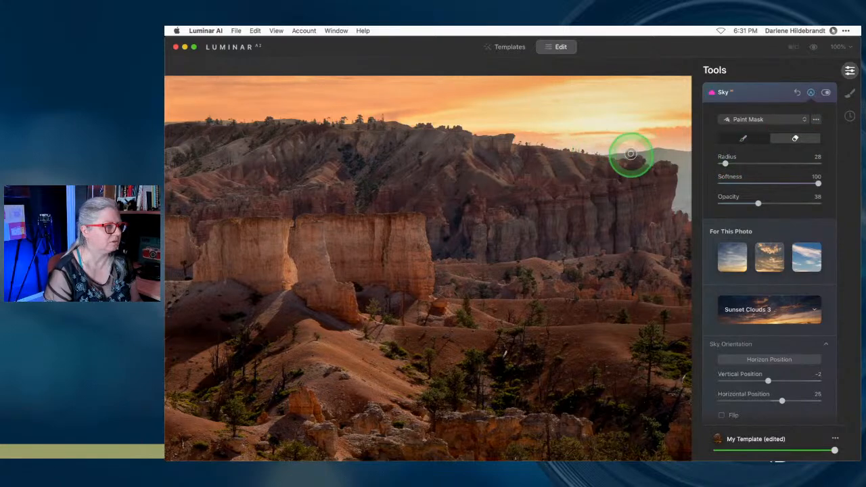
left_click_drag(617, 148, 662, 148)
left_click(748, 139)
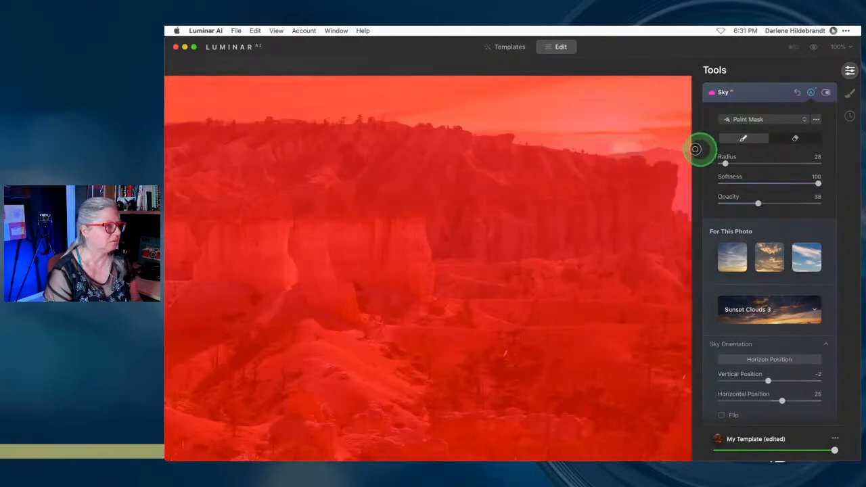
mouse_move(587, 151)
left_mouse_down()
mouse_move(680, 148)
mouse_move(587, 150)
left_mouse_up()
mouse_move(681, 147)
left_mouse_down()
mouse_move(683, 195)
mouse_move(668, 142)
mouse_move(706, 155)
left_mouse_up()
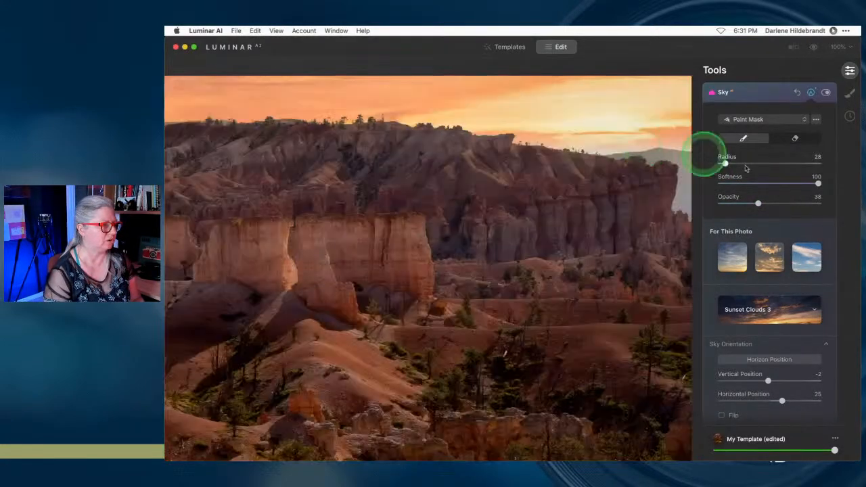
left_click(751, 101)
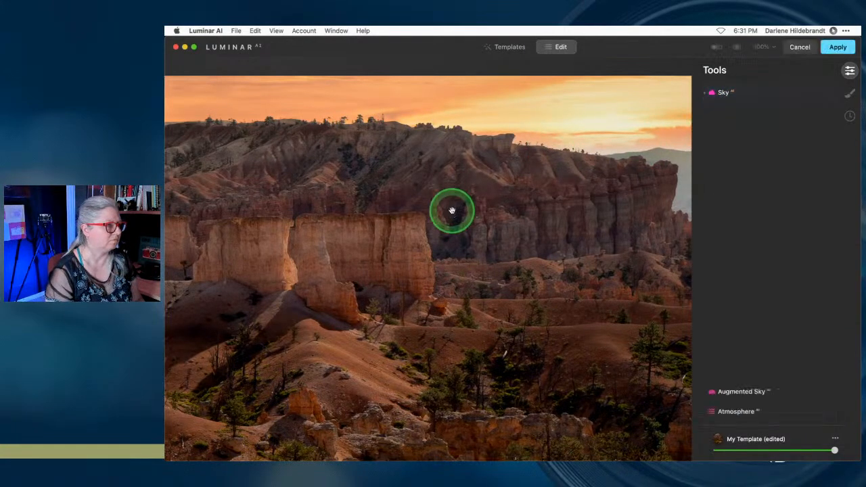
double_click(453, 210)
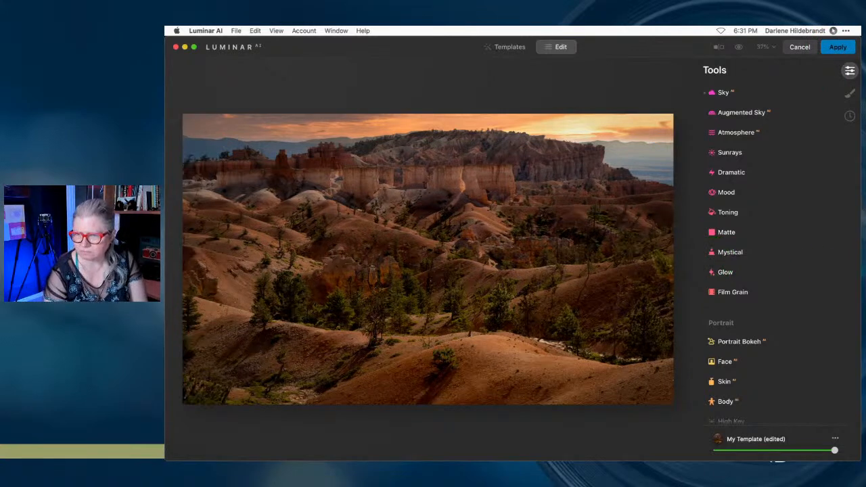
Apply the sky edit to the Smart Object and inspect the result with the Layers panel shown in Photoshop.
left_click(838, 46)
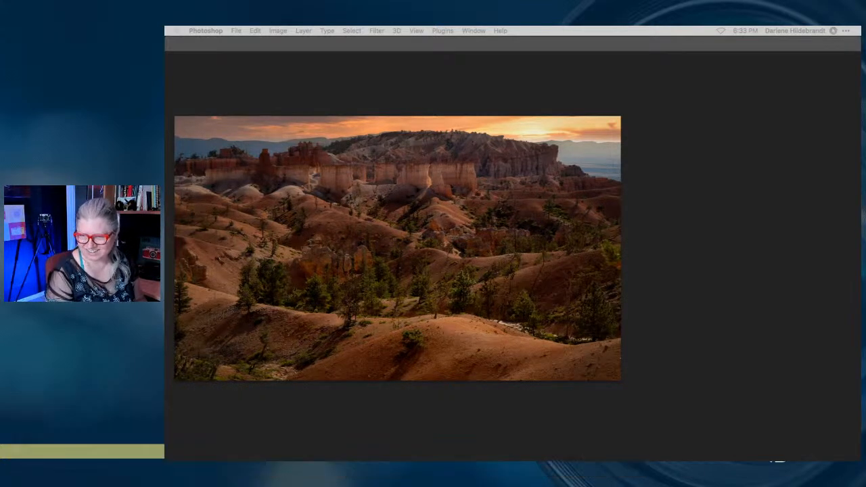
key("Tab")
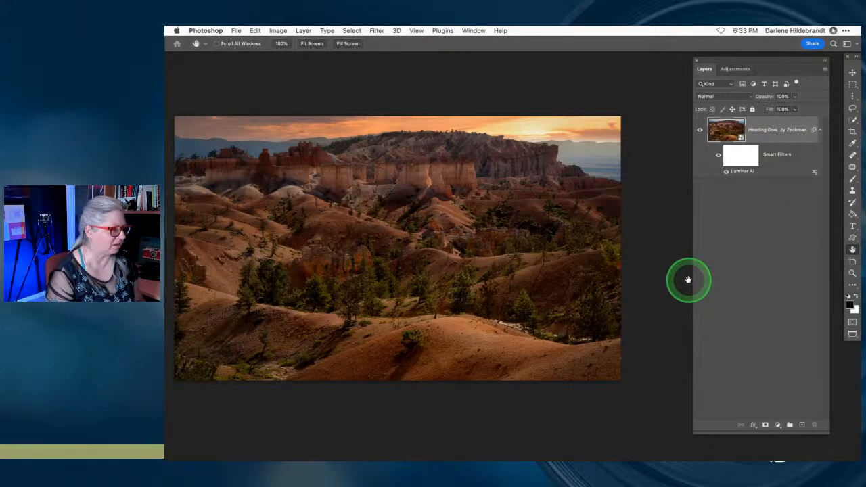
scroll(631, 264, "left", 3)
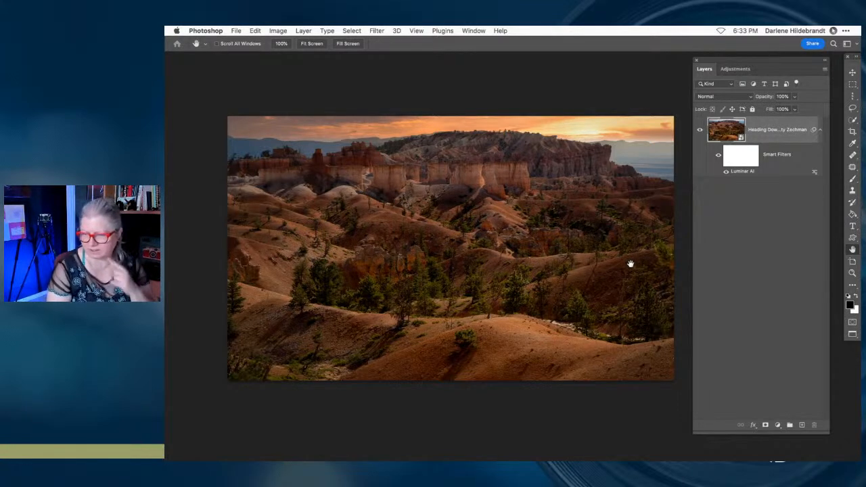
left_click(627, 264)
left_click(621, 154)
left_click(470, 304)
left_click(571, 226)
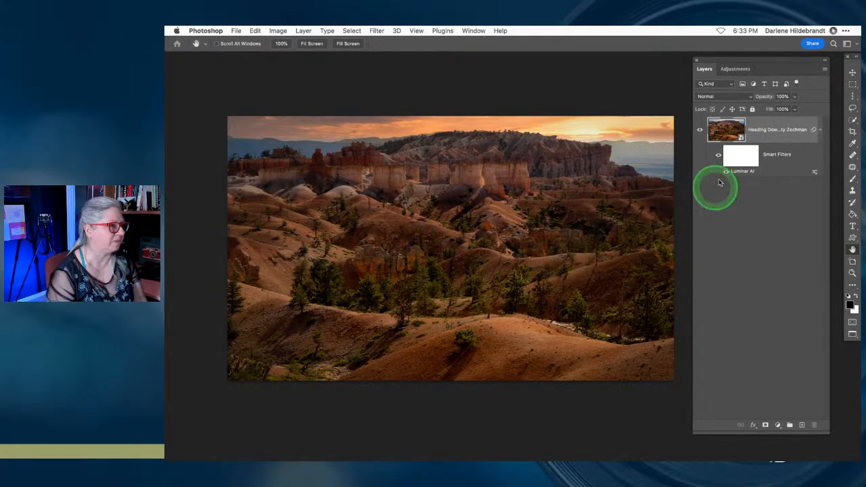
Reopen the Luminar AI smart filter for editing and expand the Sunrays tool.
double_click(739, 174)
left_click(507, 225)
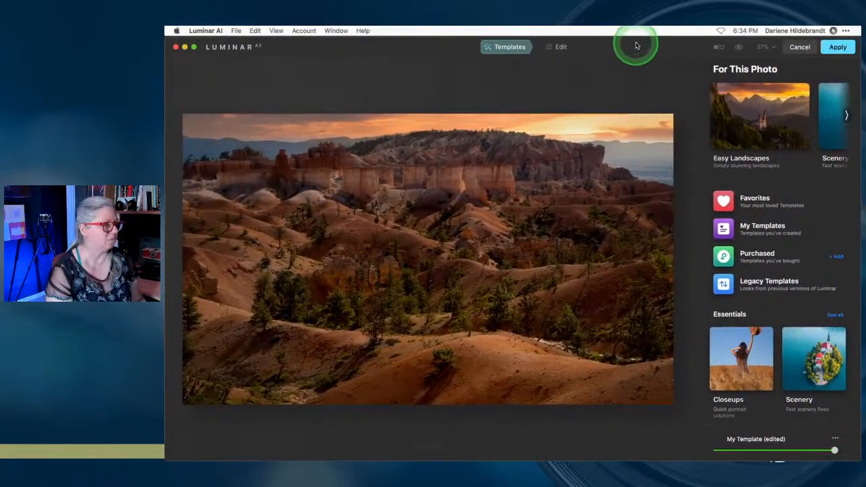
left_click(560, 47)
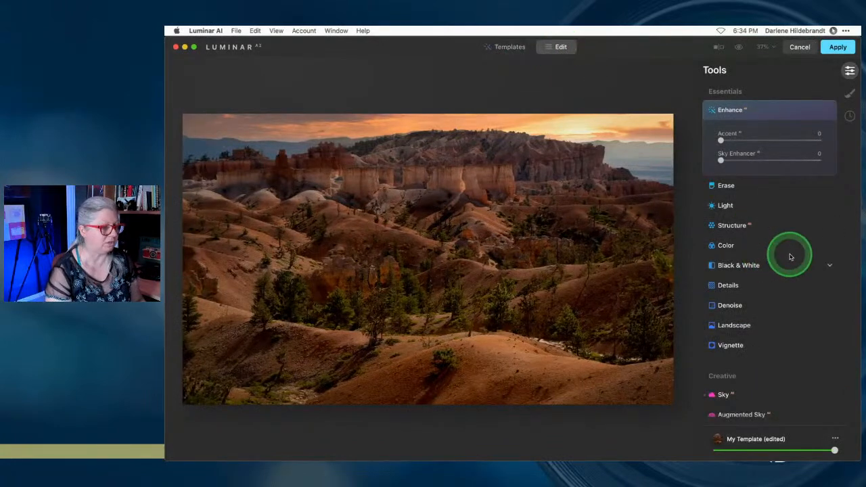
scroll(790, 255, "down", 2)
scroll(789, 255, "down", 3)
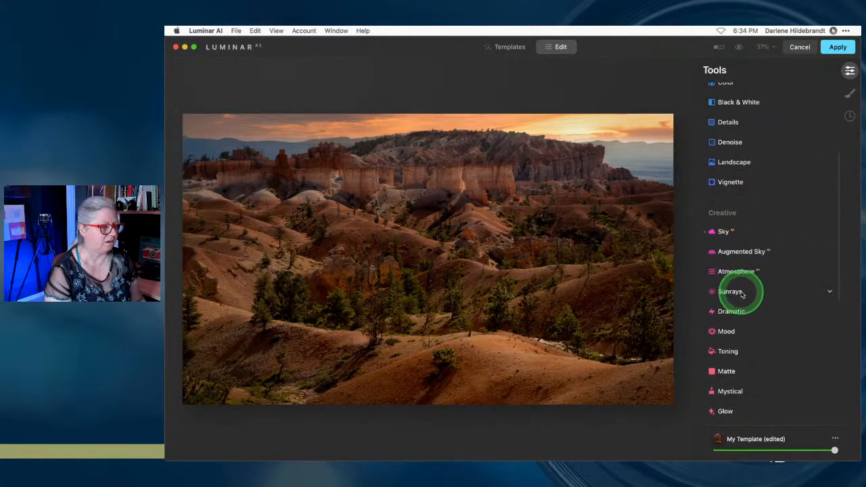
left_click(751, 290)
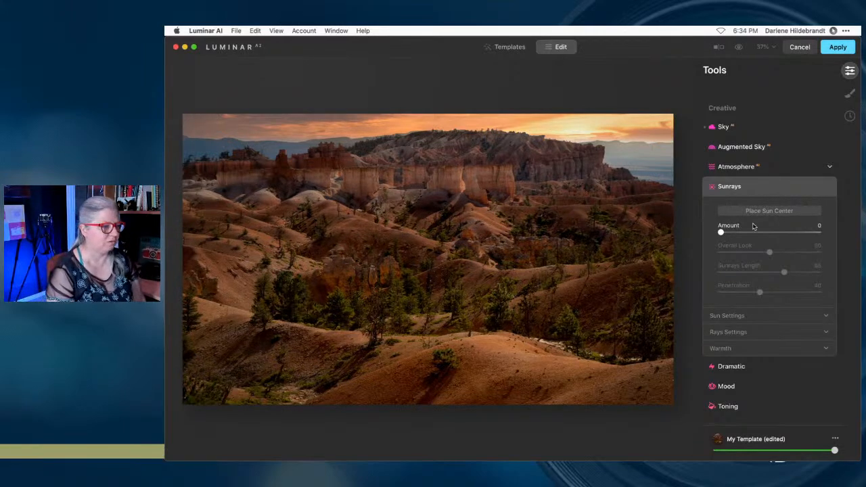
Add sunrays with Amount 45, Sun Warmth 31 and Sunrays Warmth 54.
left_click_drag(721, 233, 765, 233)
left_click(728, 332)
scroll(718, 318, "down", 3)
left_click(721, 348)
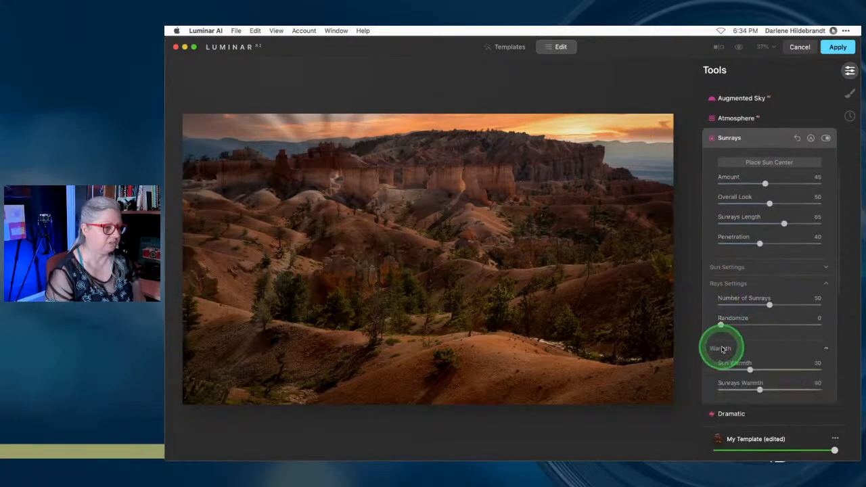
scroll(722, 349, "down", 2)
left_click_drag(750, 340, 774, 359)
left_click(761, 361)
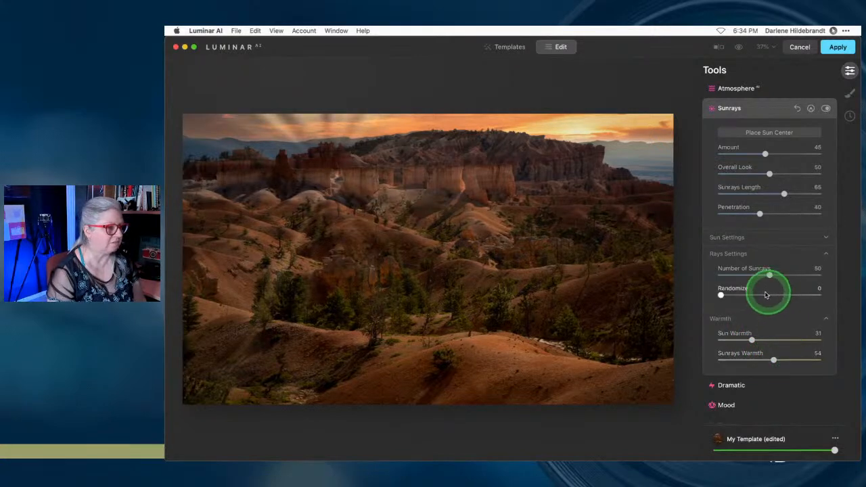
Place the sun center on the bright horizon just above the far cliff and set Sunrays Warmth to 61.
left_click(766, 131)
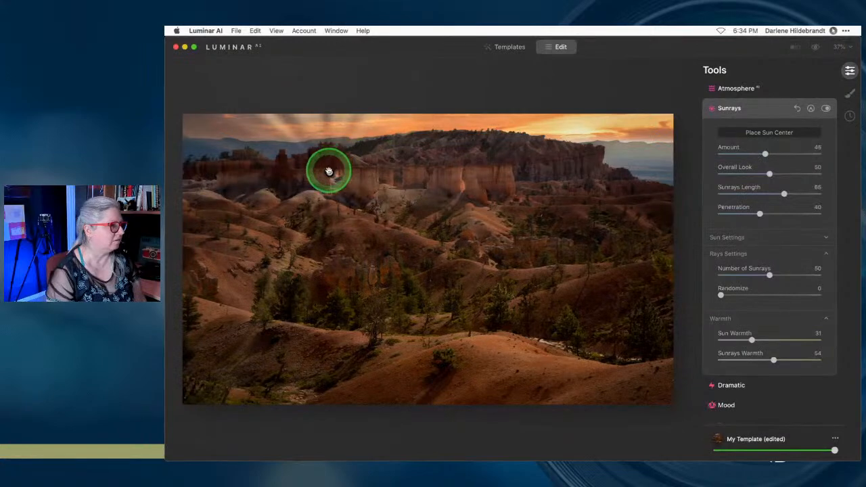
left_click_drag(329, 171, 572, 141)
left_click(722, 296)
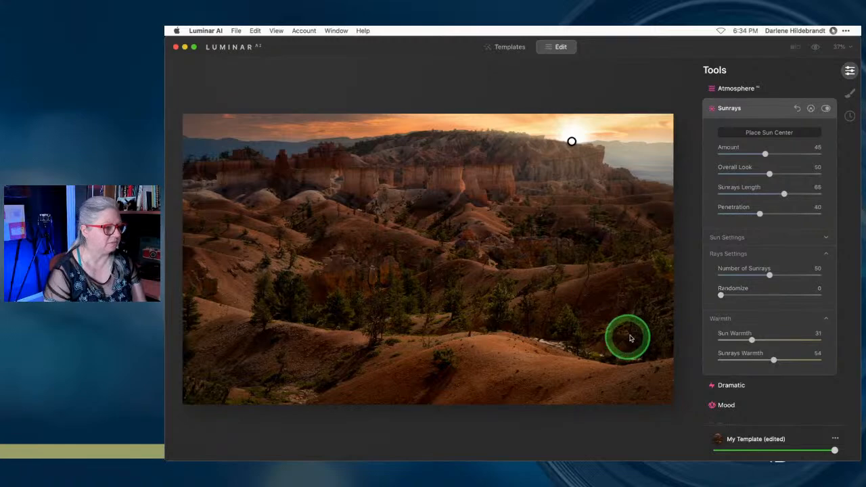
mouse_move(768, 355)
left_mouse_down()
mouse_move(785, 358)
mouse_move(706, 358)
mouse_move(791, 358)
mouse_move(777, 361)
left_mouse_up()
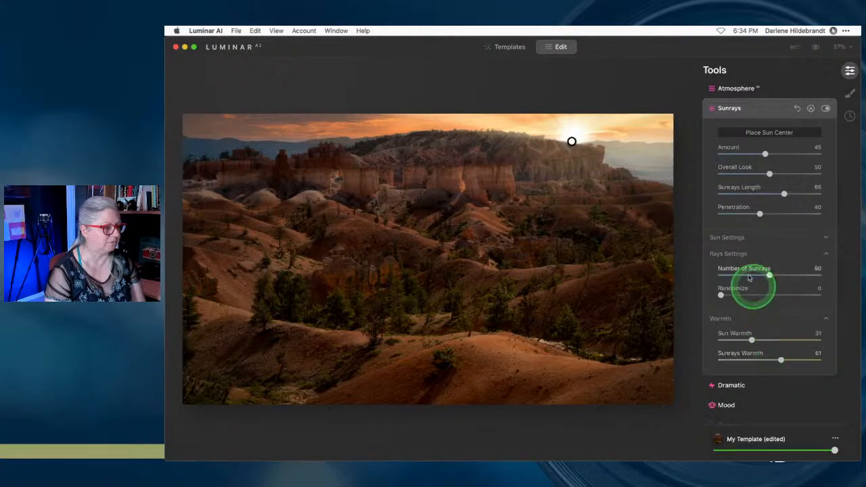
Set Sun Glow Radius to 37, Sun Glow Amount to 76, Overall Look to 39, Sunrays Length to 62 and Penetration to 58.
left_click(726, 239)
scroll(726, 240, "down", 1)
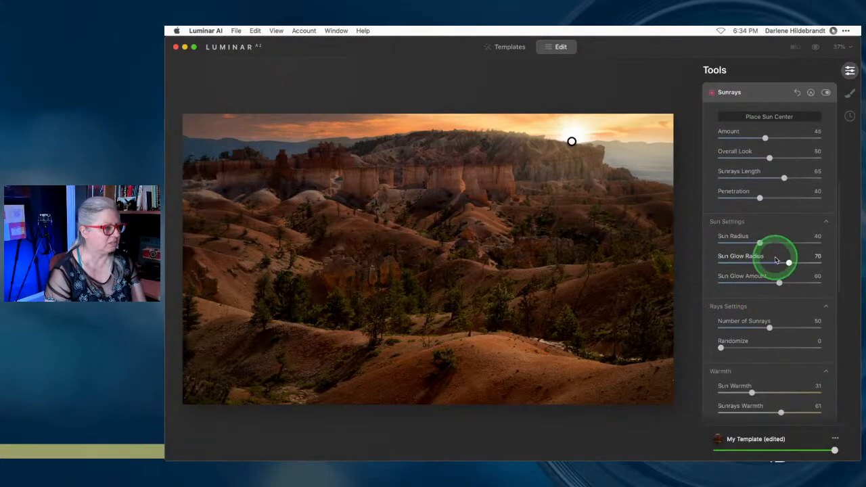
mouse_move(792, 259)
left_mouse_down()
mouse_move(757, 262)
mouse_move(836, 262)
mouse_move(733, 263)
mouse_move(758, 262)
mouse_move(759, 242)
mouse_move(794, 242)
left_mouse_up()
left_click_drag(779, 283, 797, 281)
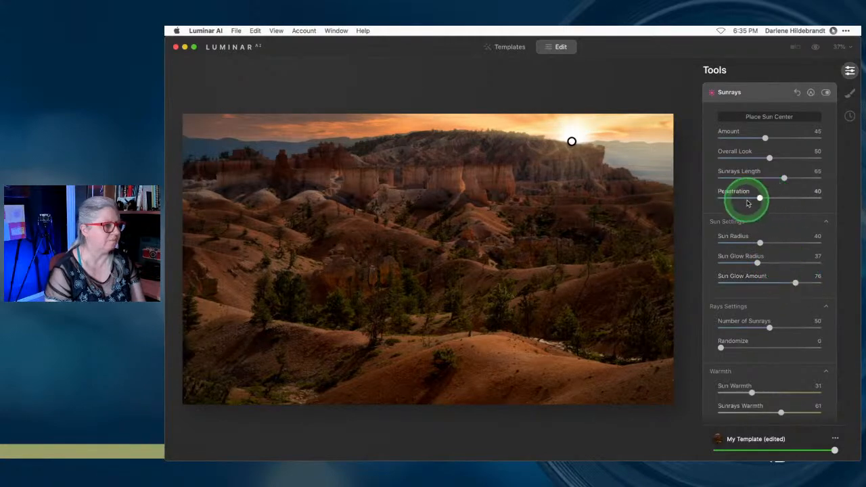
left_click_drag(783, 178, 756, 159)
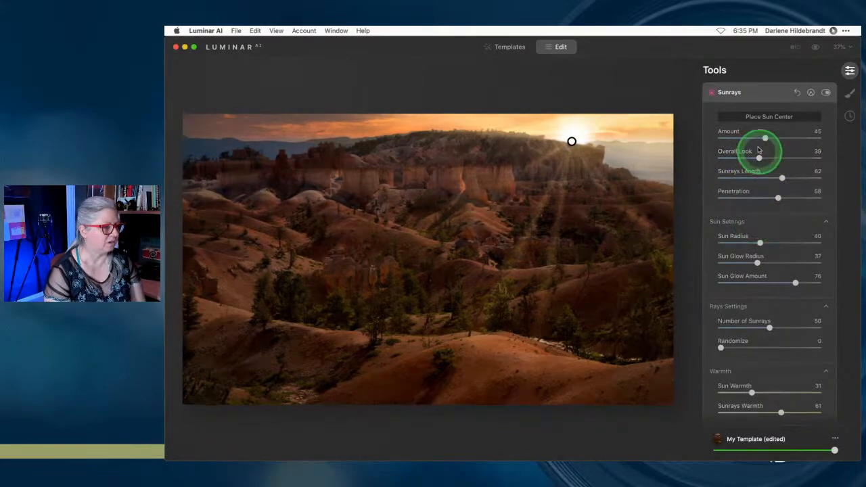
Finish placing the sun and set Number of Sunrays to 13 and Randomize to 12.
left_click(762, 117)
left_click_drag(721, 348, 724, 348)
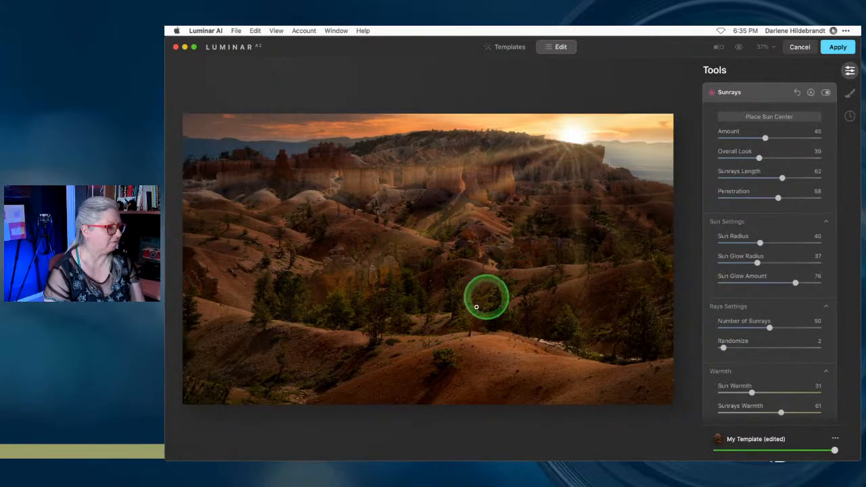
left_click_drag(723, 348, 725, 348)
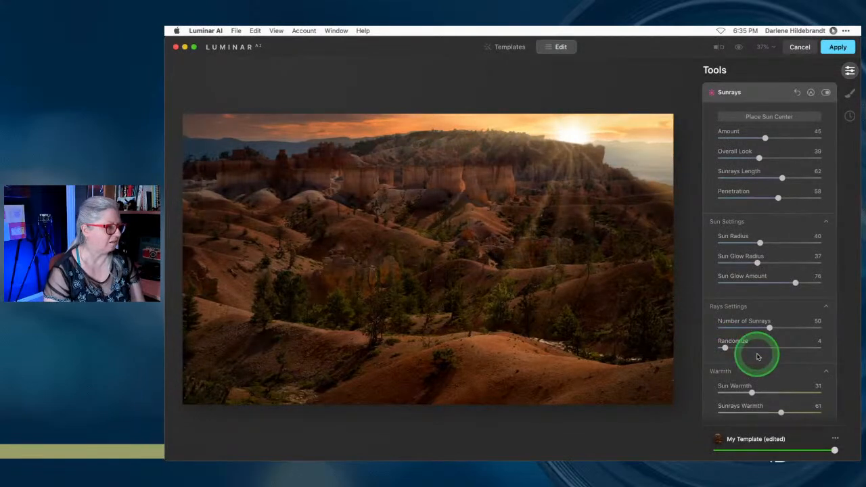
left_click_drag(769, 330, 735, 328)
left_click_drag(725, 348, 789, 348)
left_click(731, 351)
Fine-tune the sunrays with Randomize 26, Amount 45 and a slightly lower Penetration.
left_click_drag(765, 138, 796, 139)
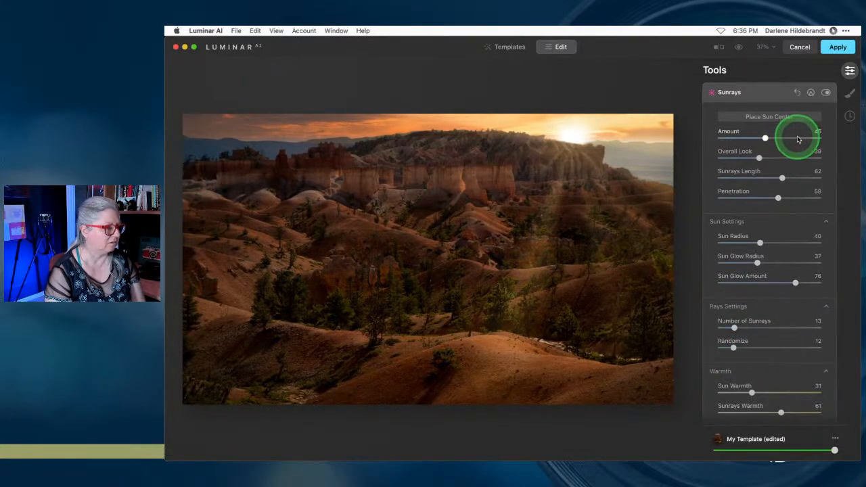
mouse_move(757, 347)
left_mouse_down()
mouse_move(786, 350)
mouse_move(738, 349)
mouse_move(747, 348)
left_mouse_up()
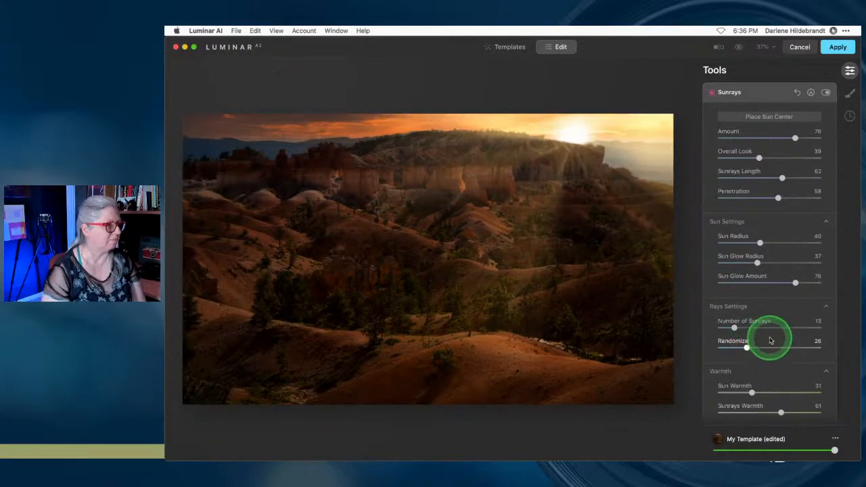
left_click_drag(795, 138, 764, 140)
mouse_move(778, 198)
left_mouse_down()
mouse_move(767, 197)
mouse_move(779, 198)
left_mouse_up()
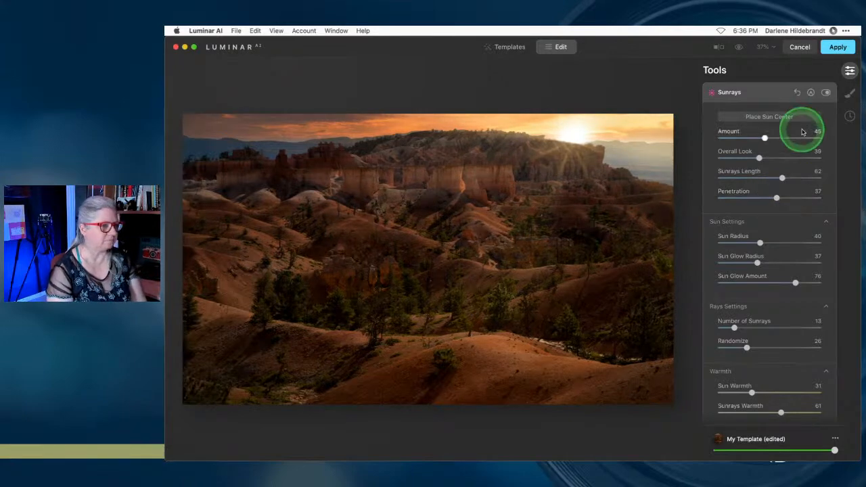
Compare the photo with and without the Sunrays effect.
left_click(826, 93)
left_click(826, 93)
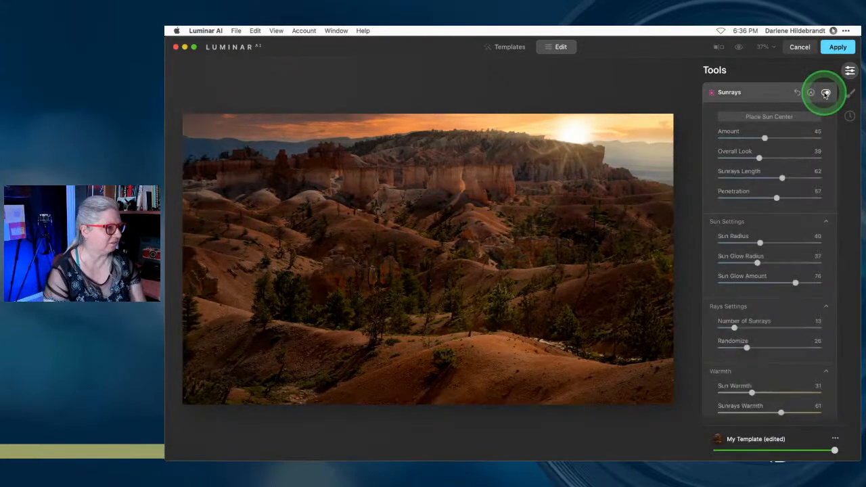
left_click(826, 93)
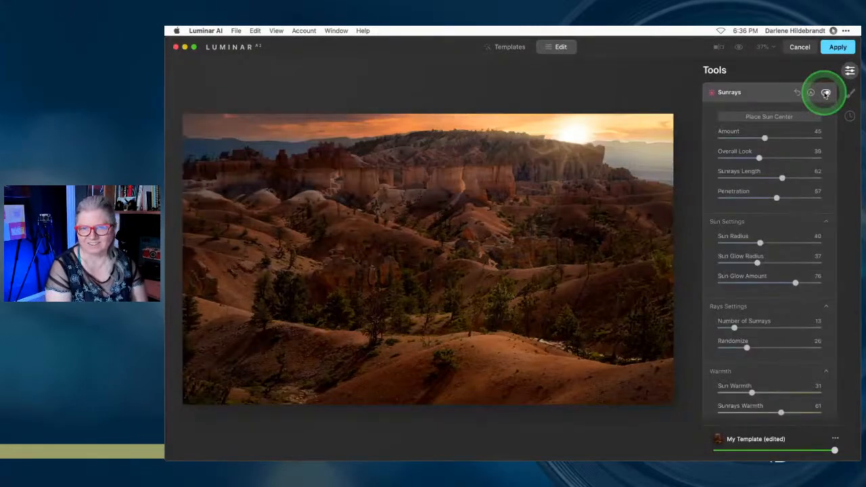
left_click(826, 93)
left_click(826, 93)
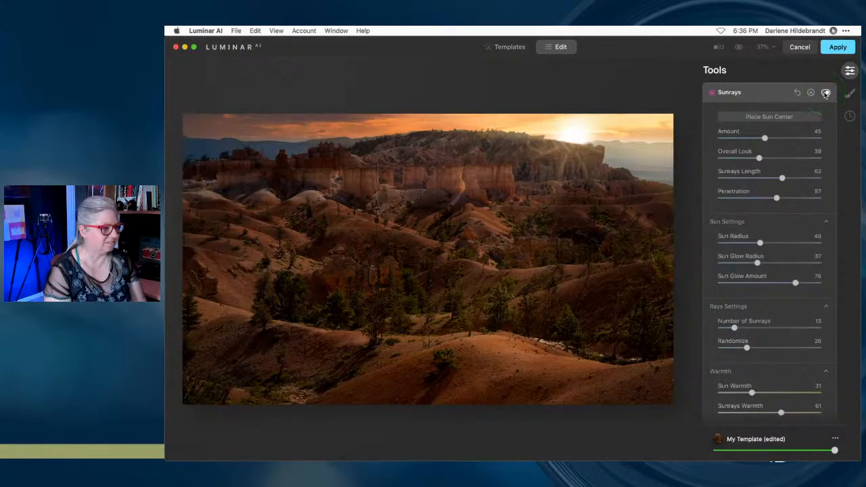
Try a Sunrays Overall Look of 21, raise it again, and apply the edits to return to Photoshop.
mouse_move(759, 158)
left_mouse_down()
mouse_move(812, 159)
mouse_move(686, 156)
mouse_move(743, 159)
left_mouse_up()
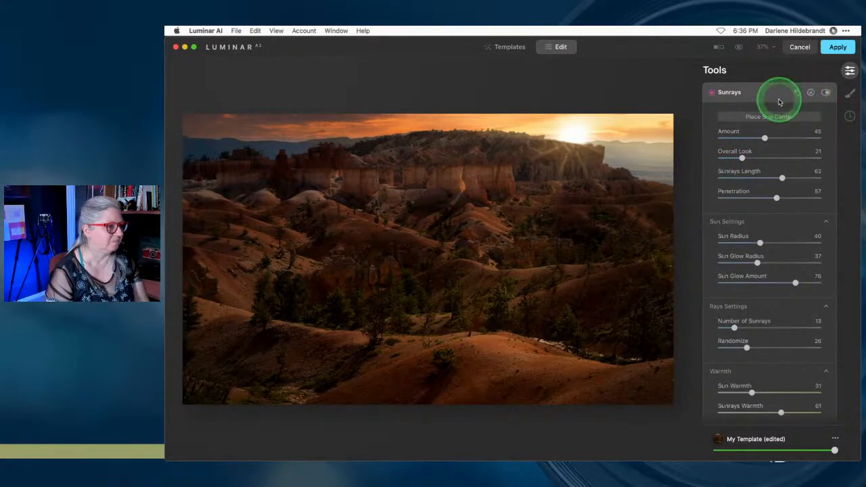
left_click_drag(742, 158, 767, 162)
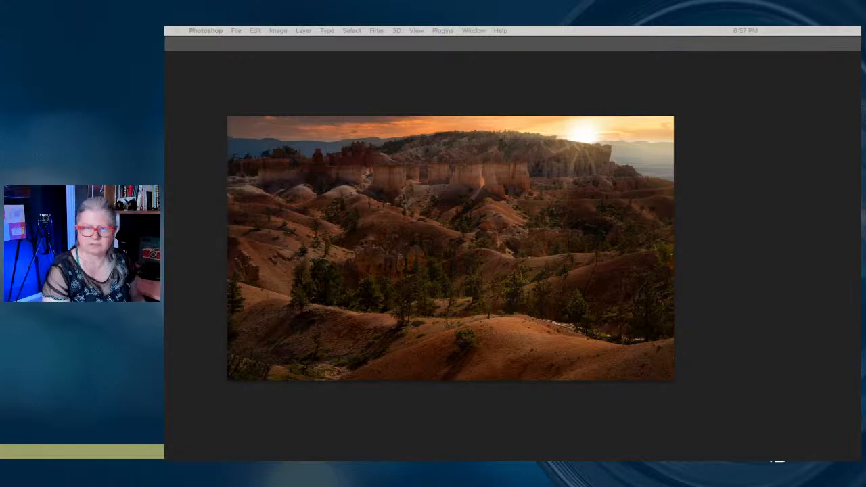
left_click(712, 206)
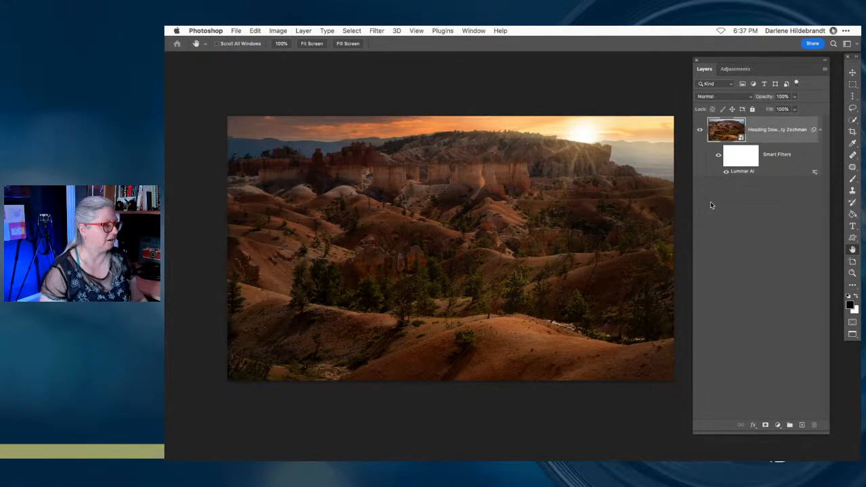
Create a new layer named "dodge and burn" in Overlay mode, filled with the Overlay-neutral 50% gray.
left_click(826, 69)
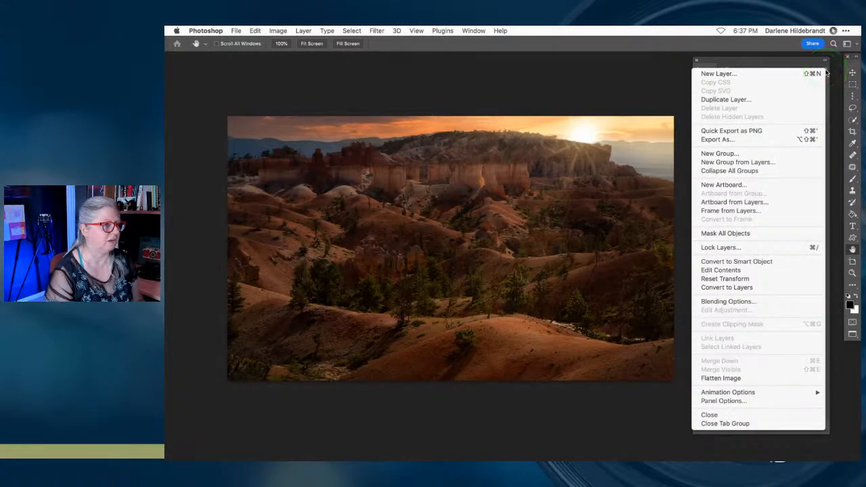
left_click(739, 73)
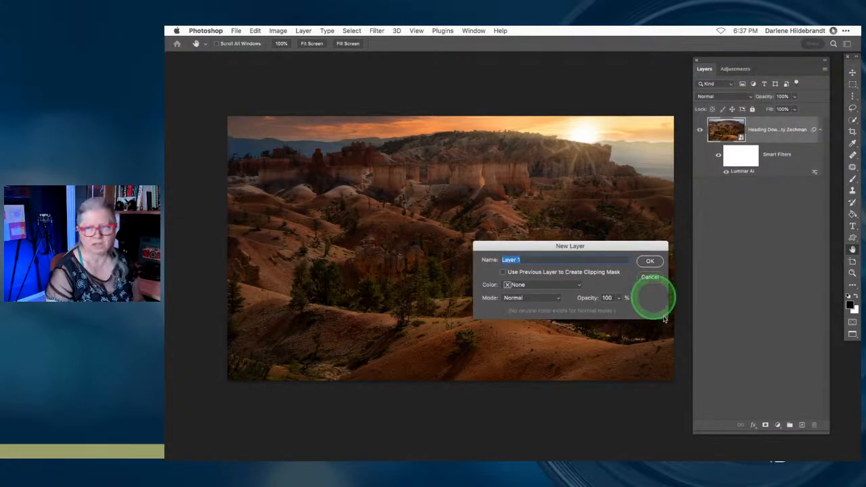
left_click(530, 301)
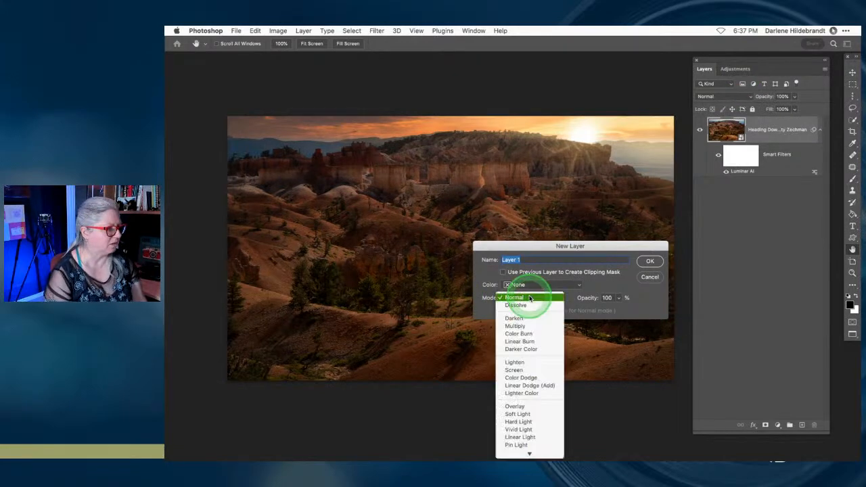
left_click(517, 370)
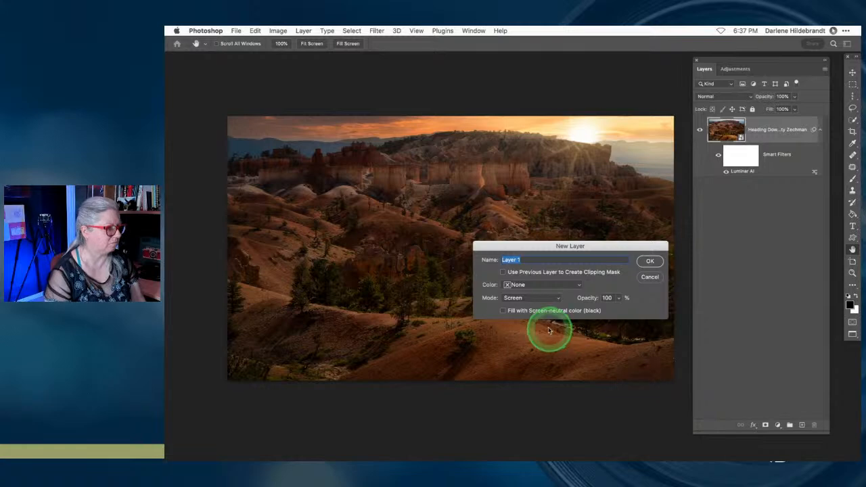
left_click(513, 299)
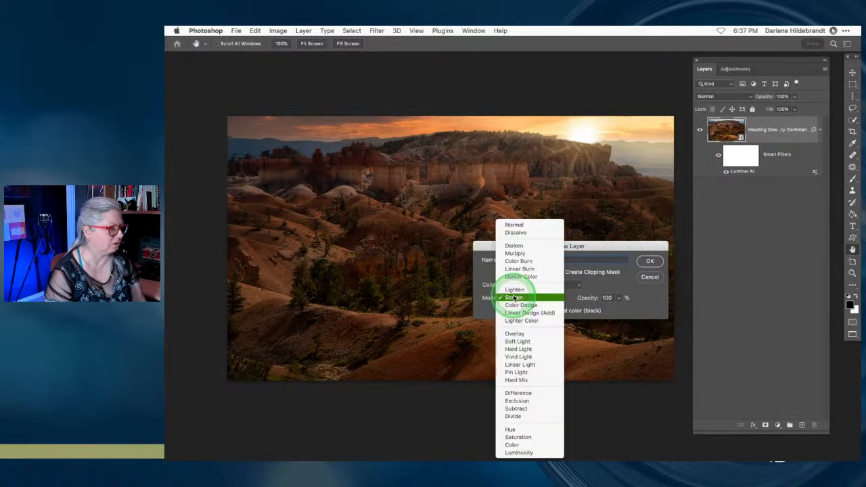
left_click(531, 332)
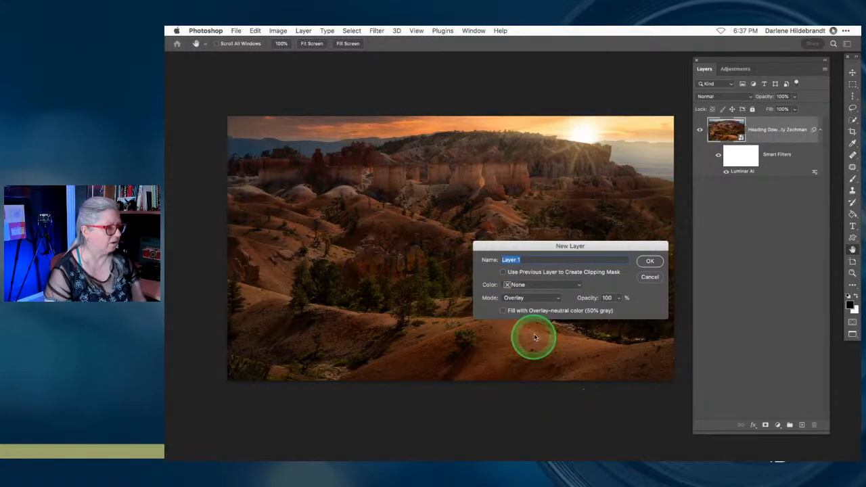
left_click(504, 311)
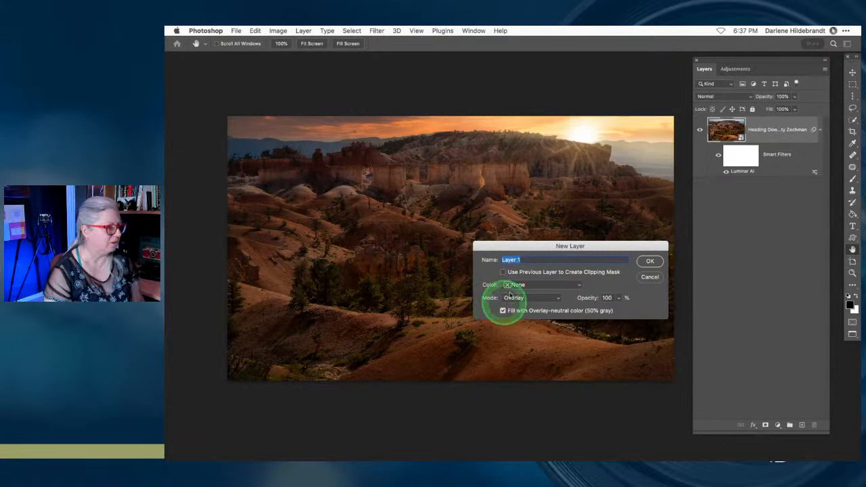
type("and burn")
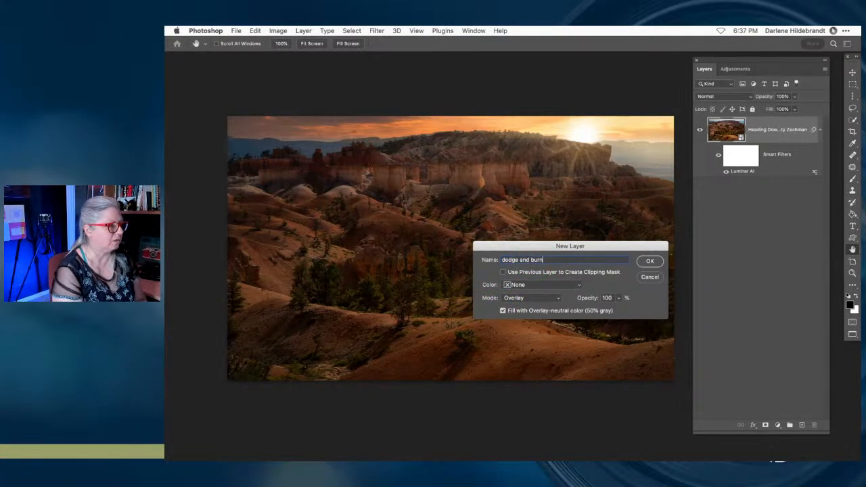
key("Return")
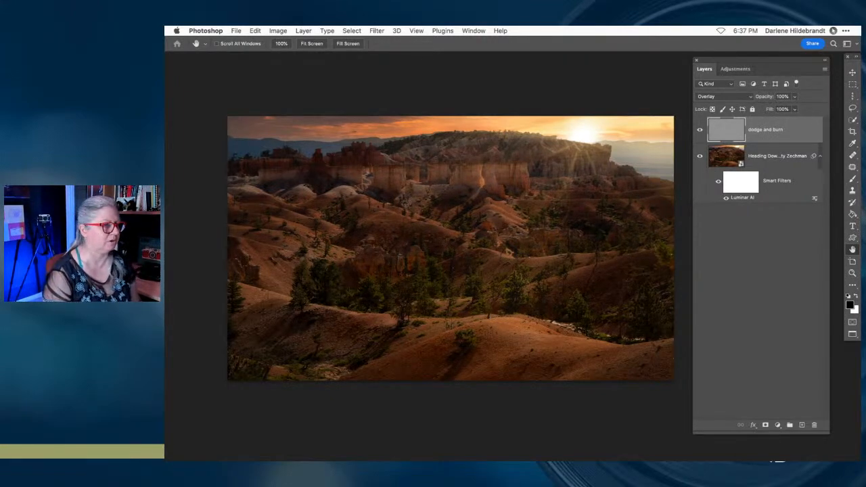
left_click(527, 254)
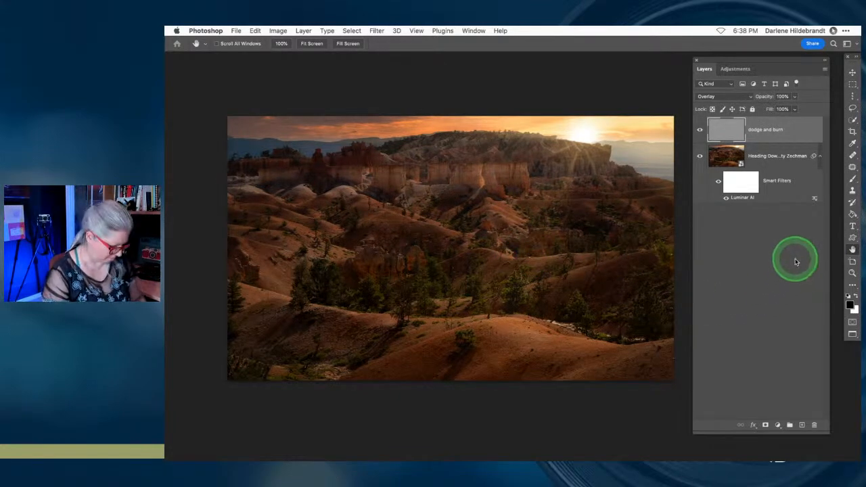
Activate the Brush tool and briefly hide the photo layer to view the gray dodge and burn layer alone.
key("b")
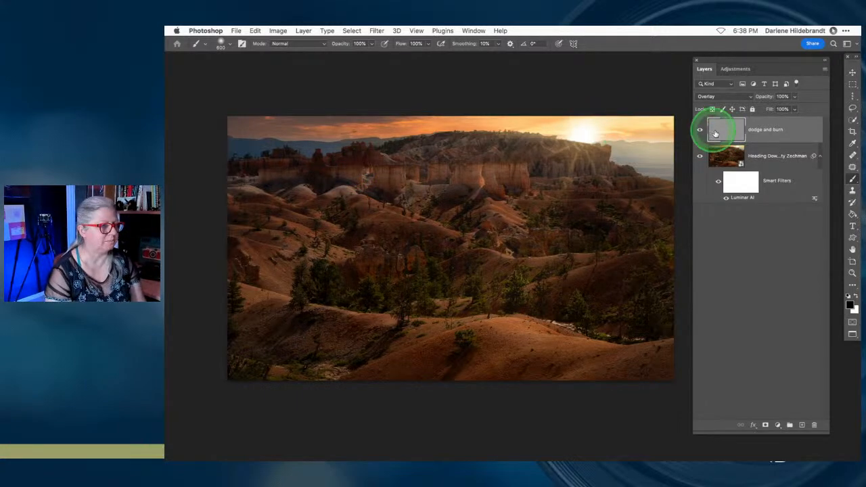
left_click(737, 97)
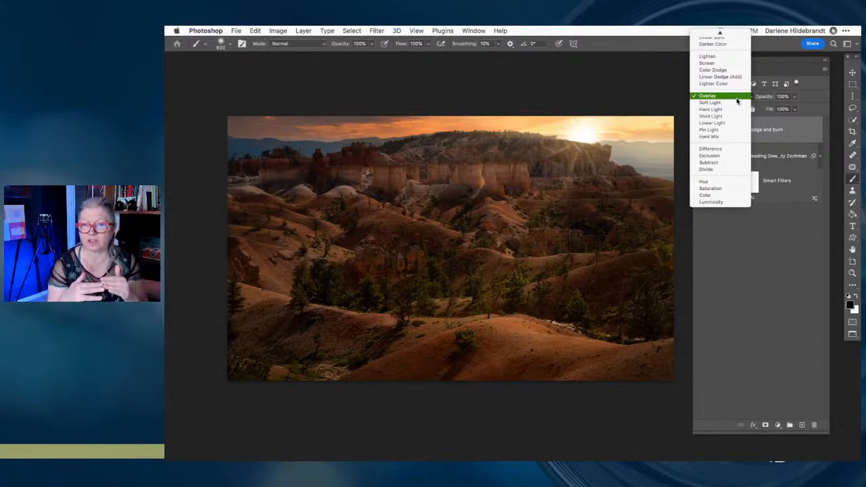
left_click(772, 136)
left_click(701, 158)
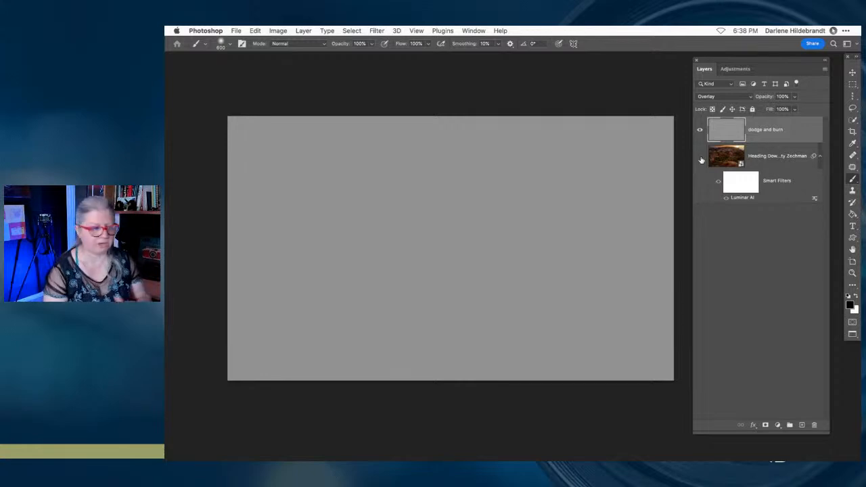
left_click(701, 157)
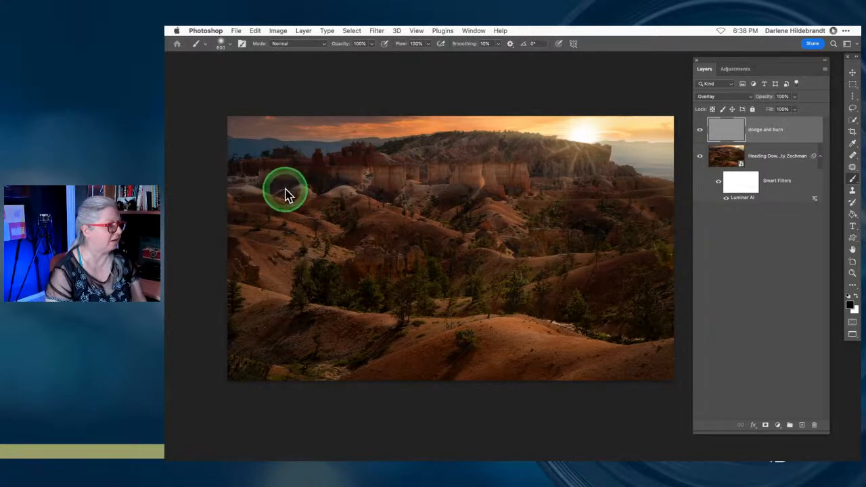
Try black brush strokes across the middle hills at 100% and 50% opacity on the dodge and burn layer, undoing each.
left_click_drag(272, 190, 572, 191)
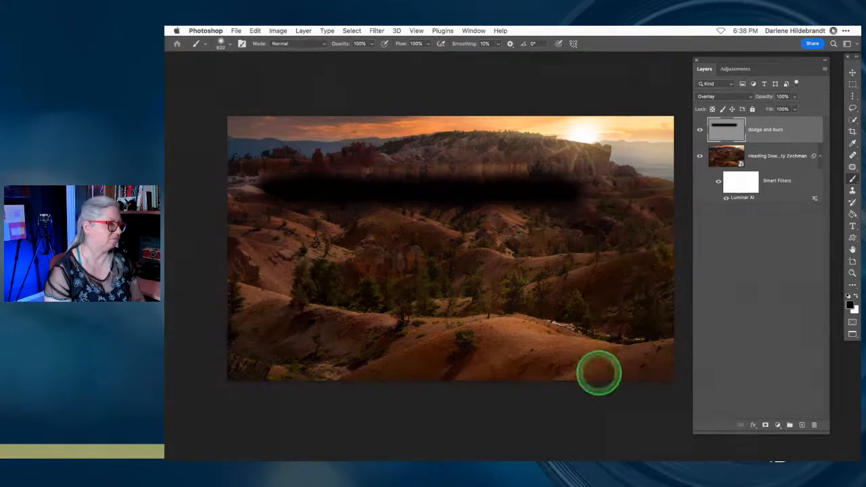
key("super+z")
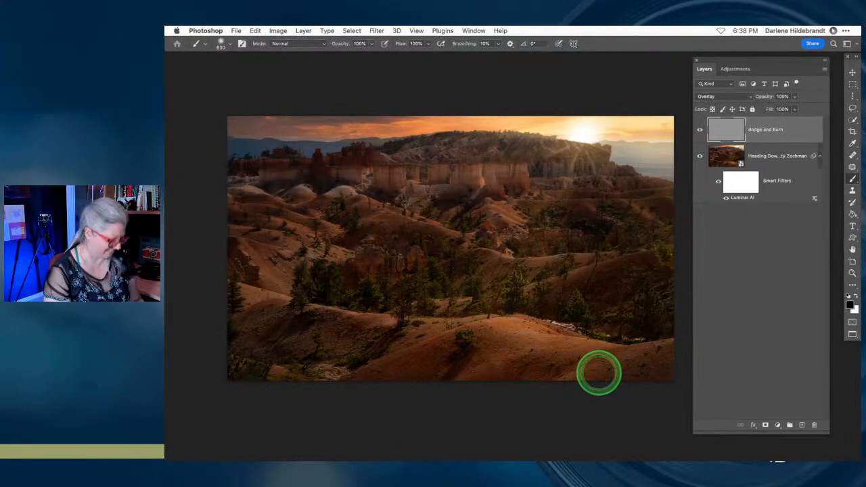
left_click_drag(332, 209, 576, 219)
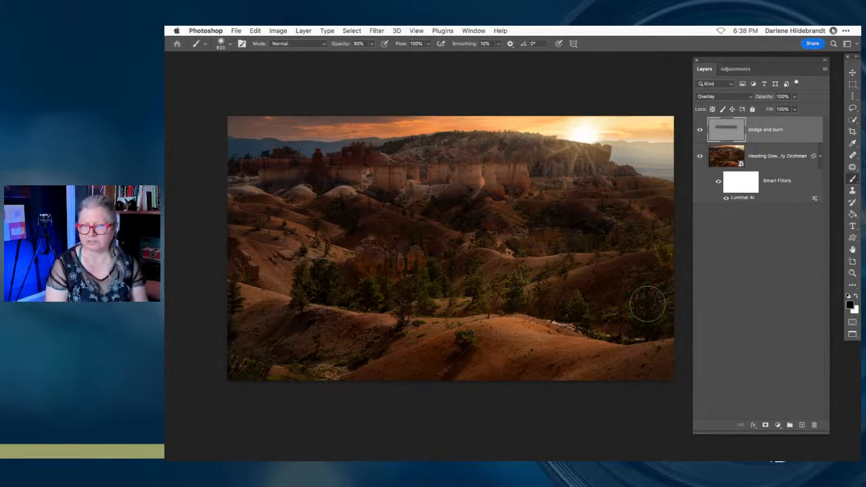
key("super+z")
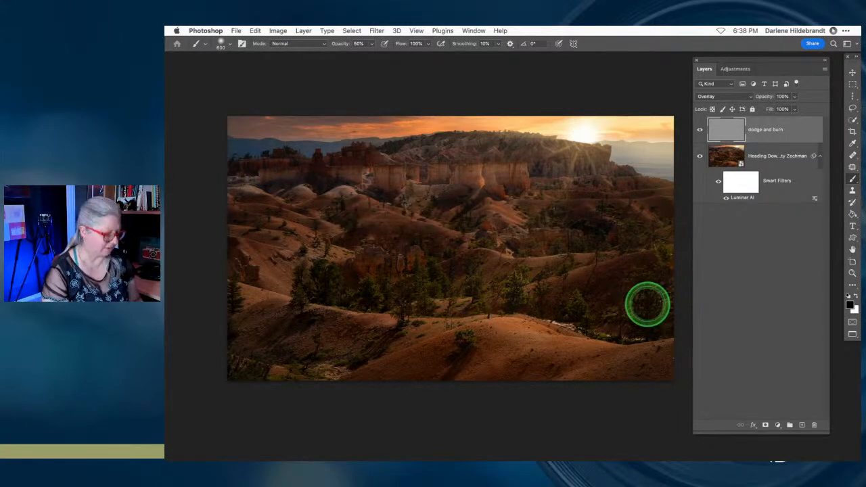
Try lightening the middle and lower-left hills with white brush strokes on the dodge and burn layer, undoing each.
key("x")
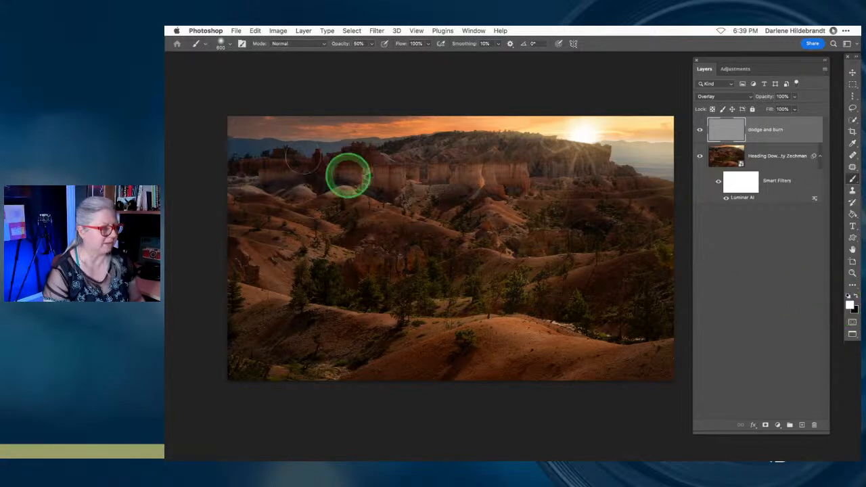
mouse_move(294, 222)
left_mouse_down()
mouse_move(585, 213)
mouse_move(299, 220)
mouse_move(320, 224)
left_mouse_up()
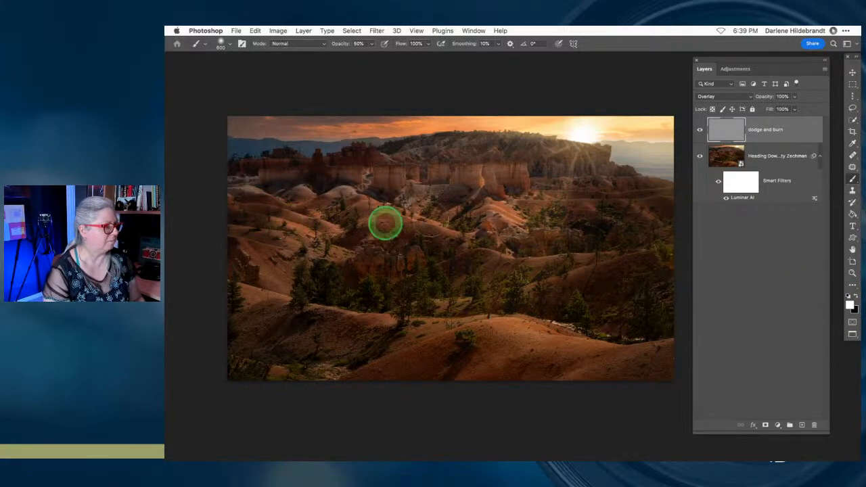
key("super+z")
mouse_move(303, 282)
left_mouse_down()
mouse_move(506, 276)
mouse_move(220, 279)
mouse_move(492, 277)
mouse_move(369, 334)
mouse_move(278, 338)
left_mouse_up()
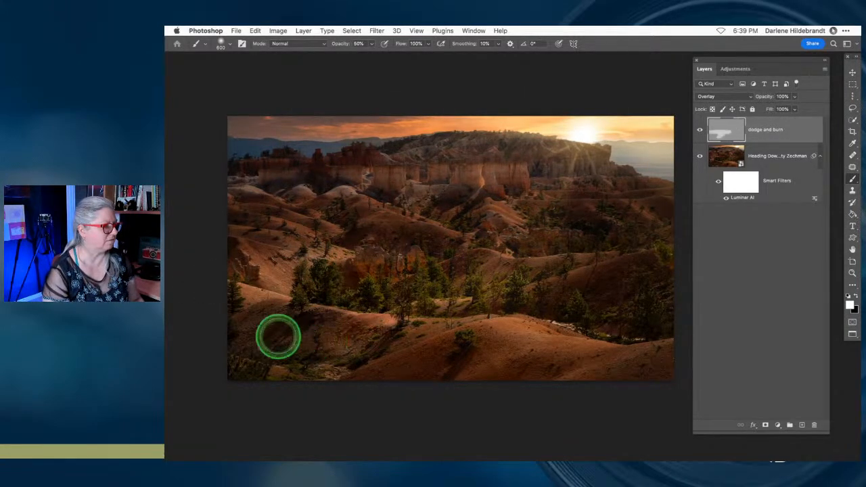
key("super+z")
mouse_move(332, 291)
left_mouse_down()
mouse_move(415, 284)
mouse_move(346, 284)
left_mouse_up()
key("super+z")
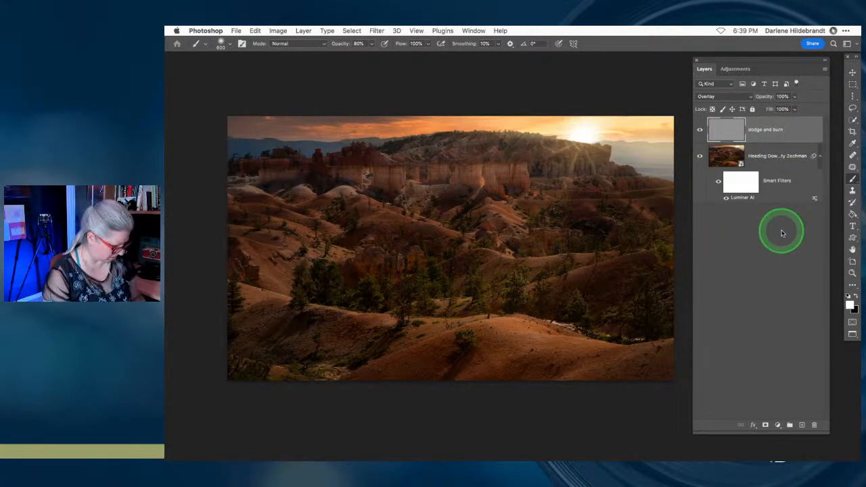
Darken the shadows of the middle and foreground hills with a smaller black brush at 10% opacity.
key("1")
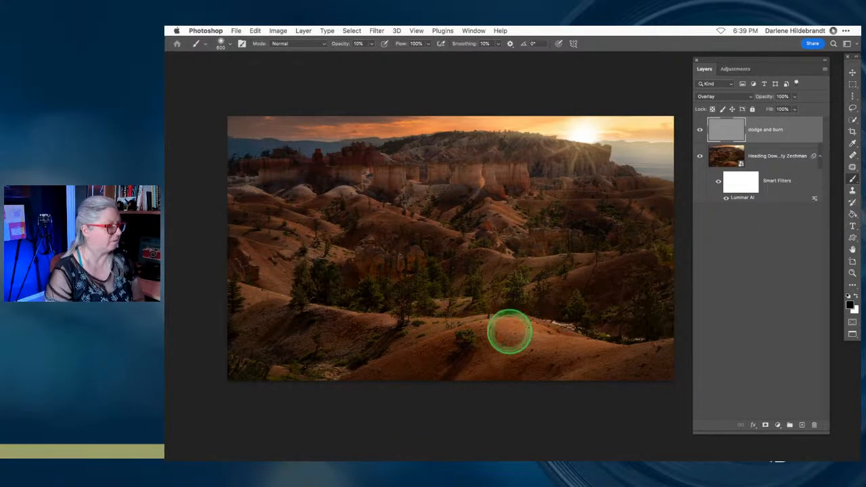
right_click(465, 206)
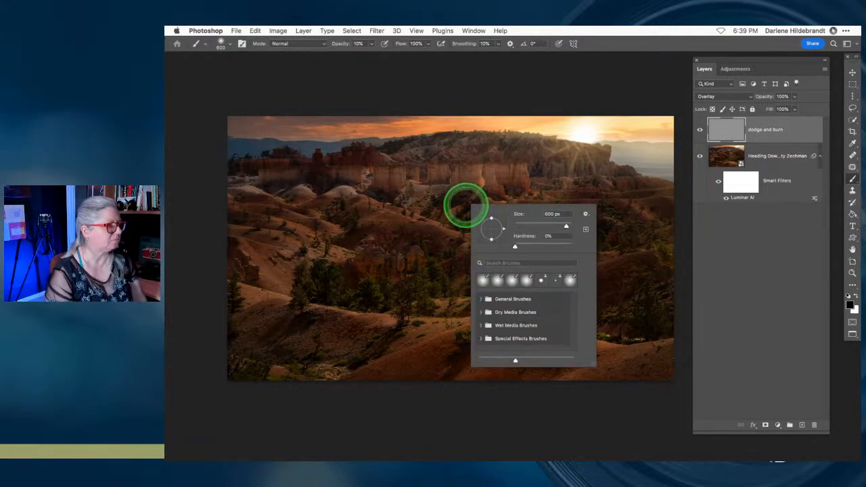
left_click(560, 372)
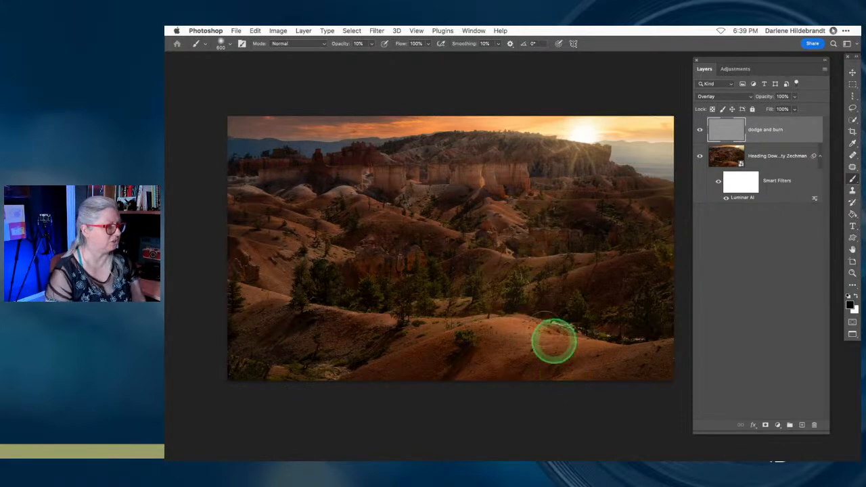
mouse_move(589, 290)
left_mouse_down()
mouse_move(518, 297)
mouse_move(545, 298)
mouse_move(525, 306)
mouse_move(577, 284)
mouse_move(559, 306)
mouse_move(613, 296)
mouse_move(599, 309)
mouse_move(658, 270)
mouse_move(434, 318)
mouse_move(402, 311)
mouse_move(324, 330)
mouse_move(268, 317)
mouse_move(246, 328)
mouse_move(347, 345)
mouse_move(330, 352)
mouse_move(418, 359)
mouse_move(418, 366)
mouse_move(510, 343)
mouse_move(448, 364)
mouse_move(511, 375)
mouse_move(551, 365)
mouse_move(525, 378)
mouse_move(575, 360)
mouse_move(510, 377)
mouse_move(359, 347)
mouse_move(303, 279)
mouse_move(315, 237)
mouse_move(374, 232)
mouse_move(452, 186)
mouse_move(466, 161)
mouse_move(506, 144)
mouse_move(446, 161)
mouse_move(566, 152)
mouse_move(532, 154)
mouse_move(609, 175)
mouse_move(632, 201)
mouse_move(660, 210)
mouse_move(576, 207)
mouse_move(590, 221)
mouse_move(605, 202)
mouse_move(633, 223)
mouse_move(385, 232)
mouse_move(420, 242)
mouse_move(383, 232)
mouse_move(348, 243)
mouse_move(368, 212)
mouse_move(328, 210)
left_mouse_up()
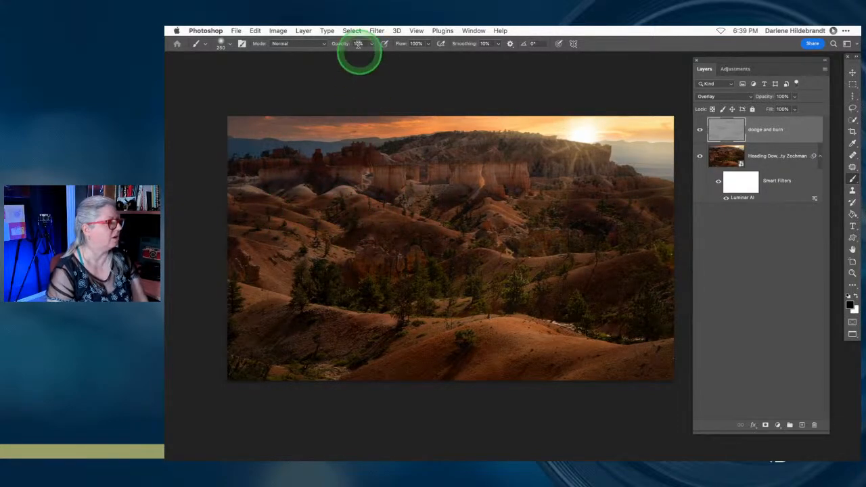
mouse_move(430, 356)
left_mouse_down()
mouse_move(416, 356)
mouse_move(399, 385)
left_mouse_up()
mouse_move(495, 338)
left_mouse_down()
mouse_move(425, 370)
mouse_move(444, 354)
mouse_move(519, 381)
mouse_move(572, 366)
mouse_move(510, 371)
mouse_move(481, 388)
left_mouse_up()
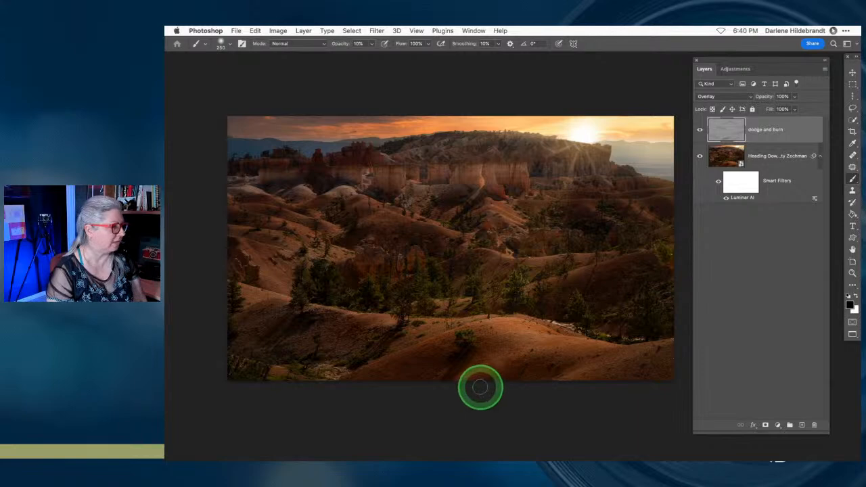
mouse_move(345, 333)
left_mouse_down()
mouse_move(386, 344)
mouse_move(277, 328)
mouse_move(234, 341)
mouse_move(267, 320)
mouse_move(231, 332)
left_mouse_up()
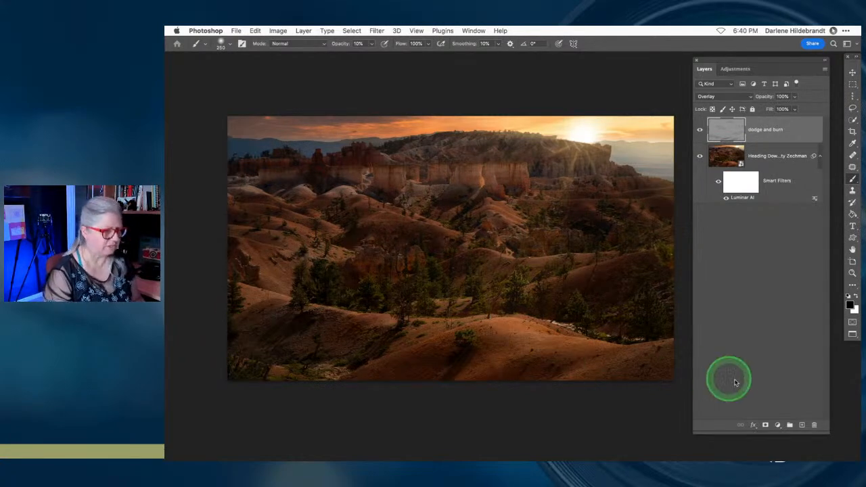
Lighten the foreground ridges and middle hills with white brush strokes at 10% and 20% opacity on the dodge and burn layer.
left_click(854, 301)
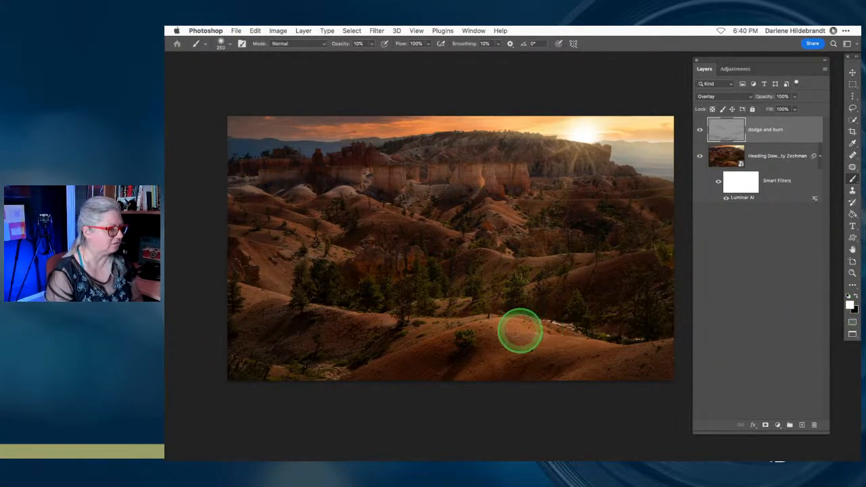
mouse_move(484, 324)
left_mouse_down()
mouse_move(531, 330)
mouse_move(547, 344)
mouse_move(520, 362)
mouse_move(572, 343)
mouse_move(536, 368)
mouse_move(573, 353)
mouse_move(553, 377)
mouse_move(577, 377)
mouse_move(646, 349)
mouse_move(624, 356)
left_mouse_up()
left_click_drag(573, 351, 516, 360)
left_click_drag(546, 332, 467, 332)
mouse_move(521, 318)
left_mouse_down()
mouse_move(393, 321)
mouse_move(310, 302)
left_mouse_up()
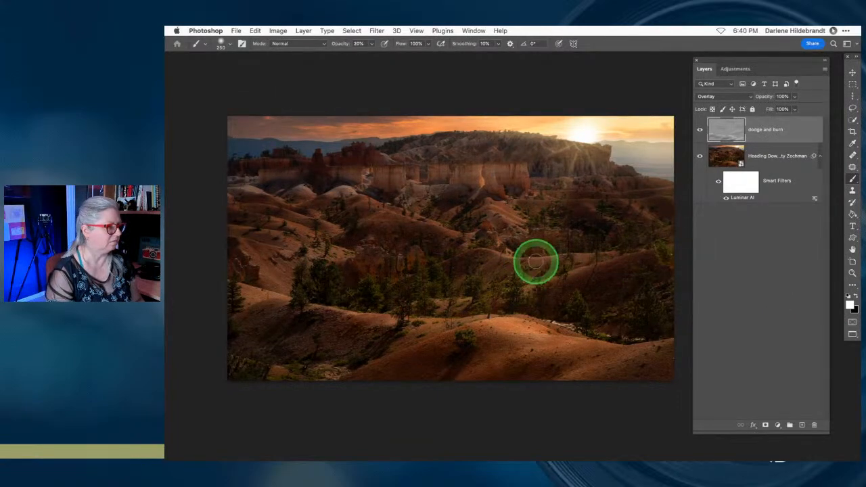
mouse_move(288, 270)
left_mouse_down()
mouse_move(324, 258)
mouse_move(289, 245)
mouse_move(343, 254)
mouse_move(325, 246)
left_mouse_up()
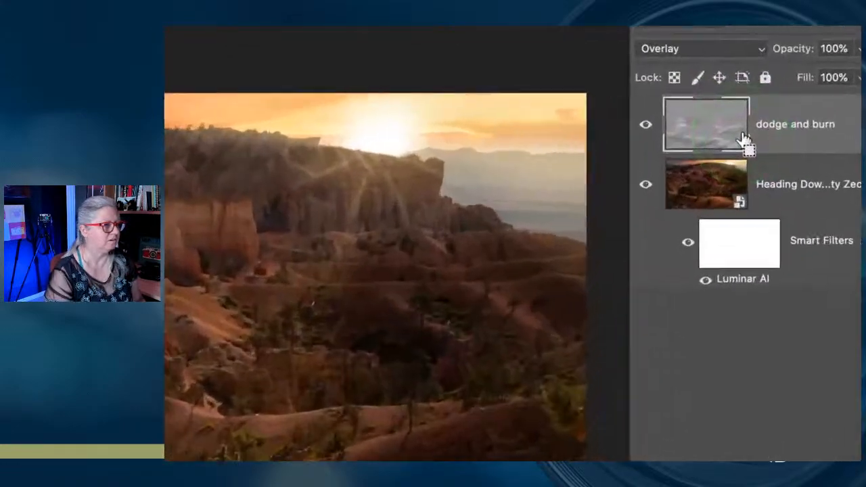
View the dodge and burn layer alone, then toggle that layer's visibility to compare the photo with and without it.
left_click(645, 185)
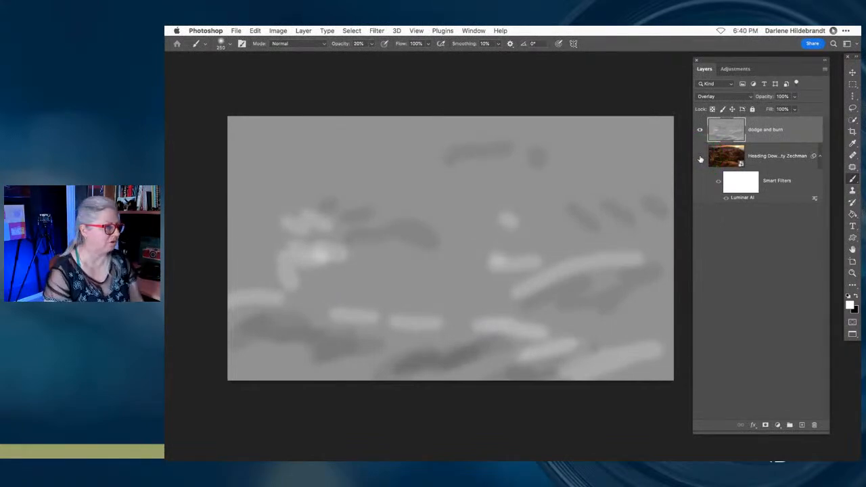
left_click(702, 156)
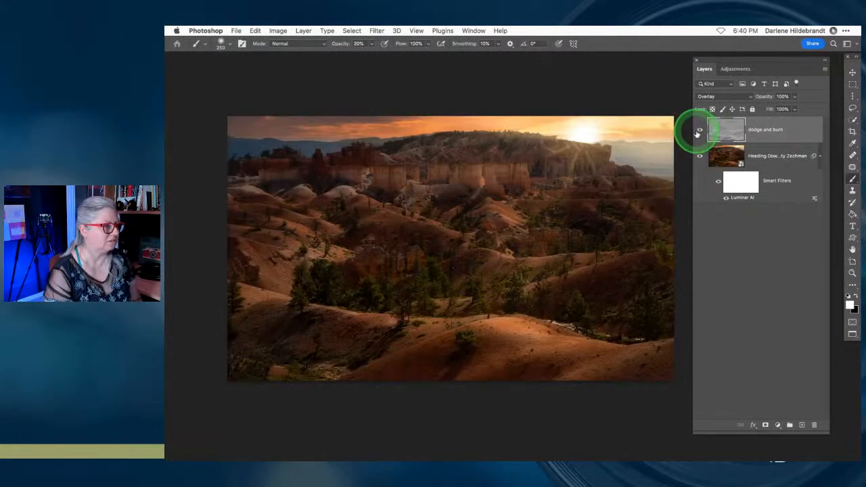
left_click(702, 132)
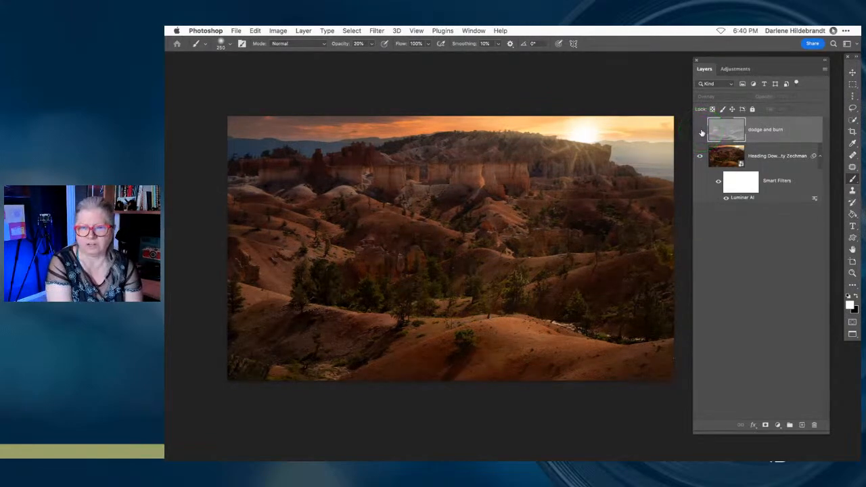
left_click(702, 132)
left_click(702, 132)
left_click(702, 132)
left_click(702, 132)
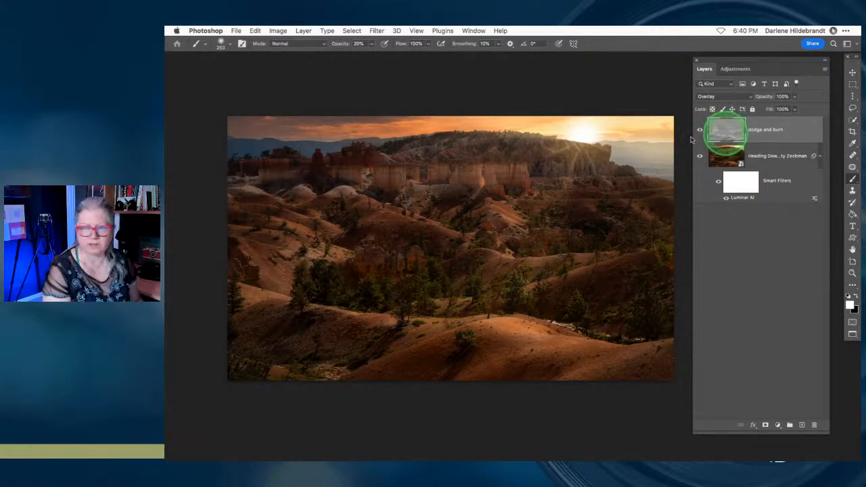
Darken the photo's outer edges and corners with a larger black brush at 20% opacity on the dodge and burn layer.
key("x")
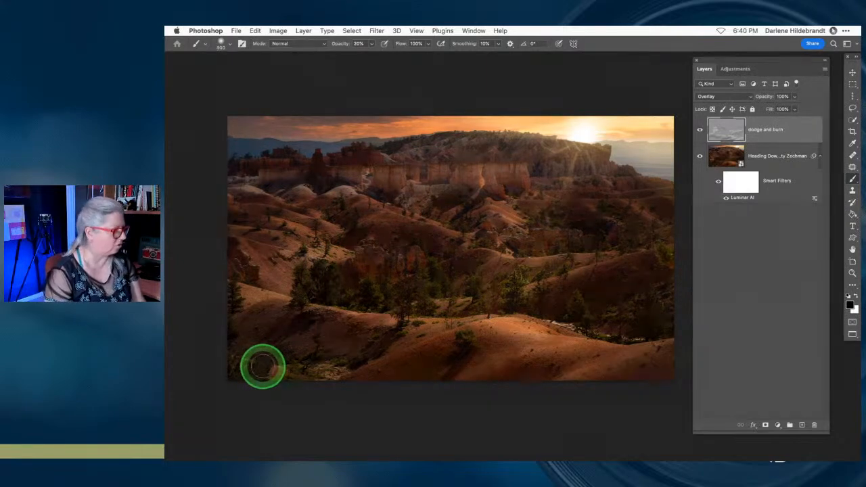
mouse_move(268, 377)
left_mouse_down()
mouse_move(355, 363)
mouse_move(280, 383)
mouse_move(225, 364)
mouse_move(227, 334)
mouse_move(272, 286)
mouse_move(224, 280)
left_mouse_up()
mouse_move(631, 308)
left_mouse_down()
mouse_move(673, 348)
mouse_move(563, 377)
mouse_move(593, 375)
mouse_move(673, 340)
mouse_move(478, 381)
mouse_move(583, 380)
mouse_move(621, 346)
mouse_move(559, 319)
mouse_move(733, 313)
mouse_move(234, 221)
mouse_move(304, 253)
mouse_move(337, 254)
mouse_move(263, 241)
mouse_move(214, 193)
mouse_move(252, 178)
mouse_move(219, 169)
mouse_move(237, 126)
mouse_move(243, 139)
mouse_move(690, 158)
mouse_move(631, 162)
left_mouse_up()
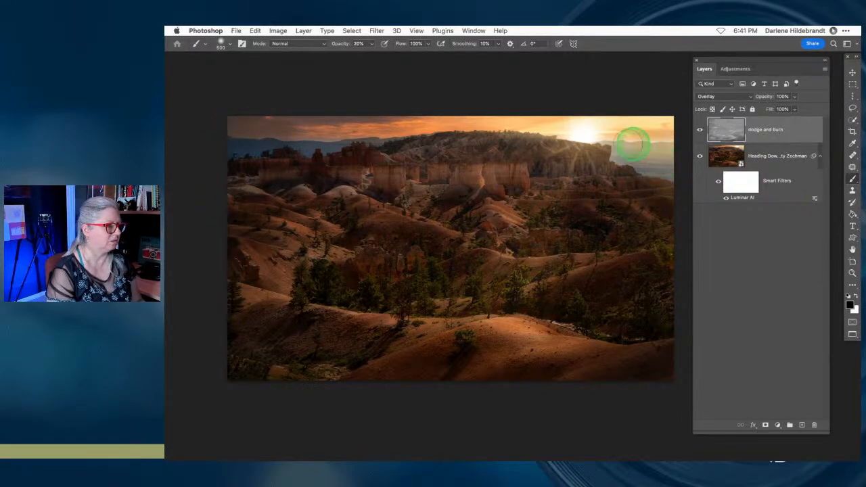
mouse_move(649, 121)
left_mouse_down()
mouse_move(691, 153)
mouse_move(706, 219)
mouse_move(664, 201)
mouse_move(689, 223)
mouse_move(659, 359)
mouse_move(594, 386)
mouse_move(655, 375)
mouse_move(646, 377)
mouse_move(697, 156)
left_mouse_up()
Toggle the dodge and burn layer off and on to check the effect of the darkened edges.
left_click(700, 129)
left_click(699, 129)
left_click(698, 129)
left_click(698, 129)
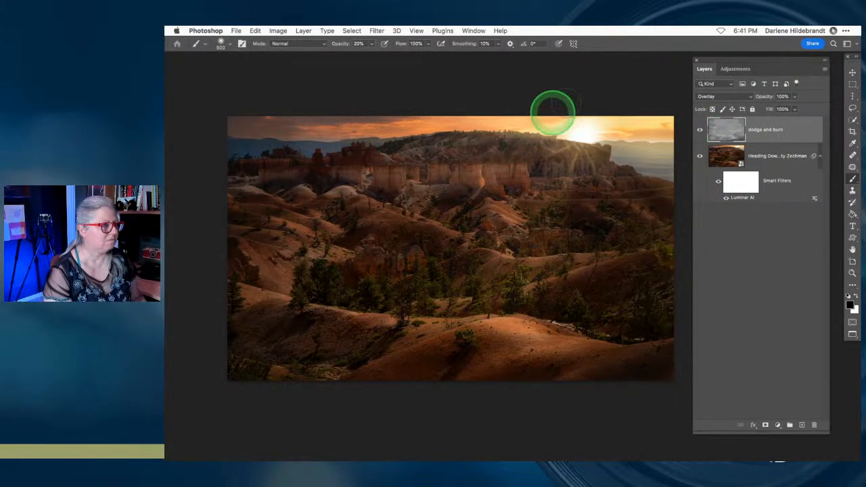
Save and close the canyon document, accept the closing notice and switch to Lightroom Classic.
key("super+w")
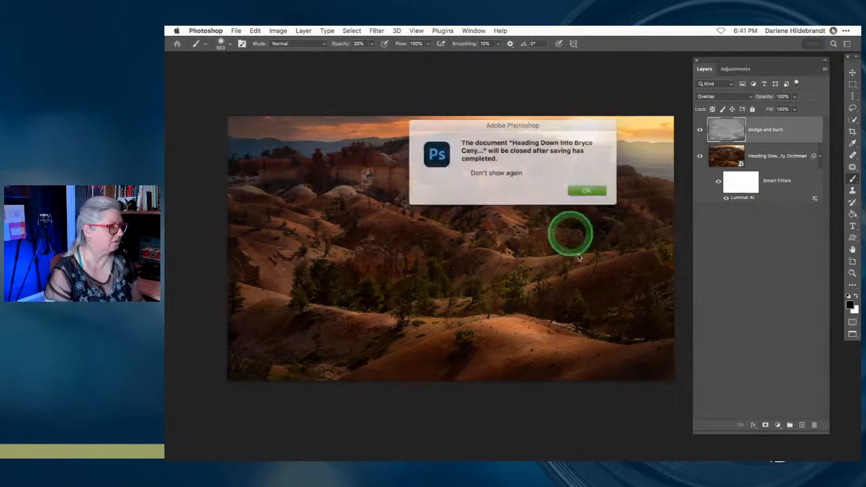
left_click(577, 188)
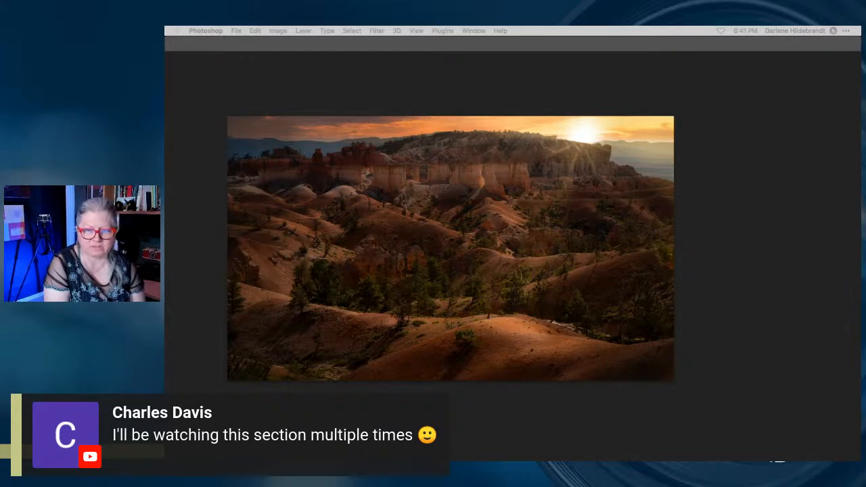
key("super+w")
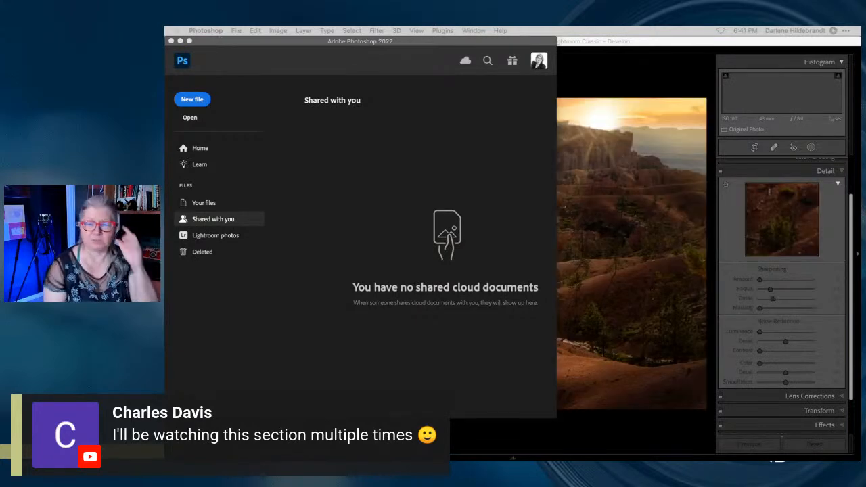
left_click(653, 82)
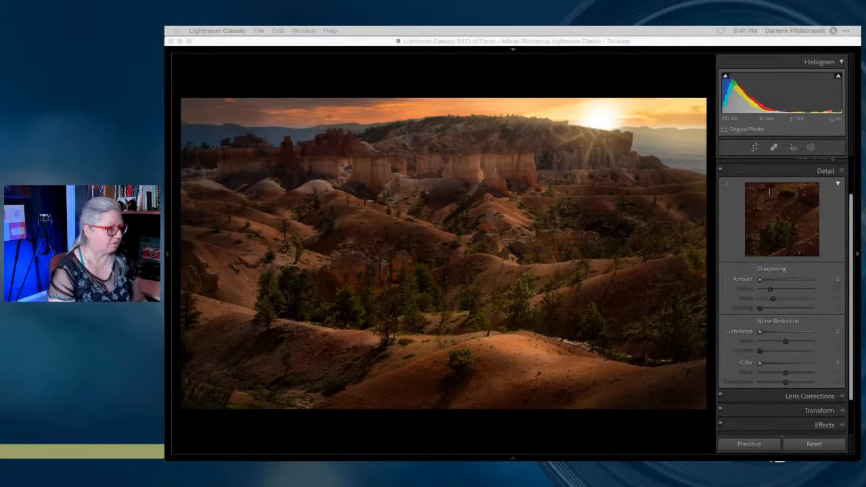
Set the background color around the photo in the Develop module to Dark Gray.
left_click(673, 72)
right_click(675, 70)
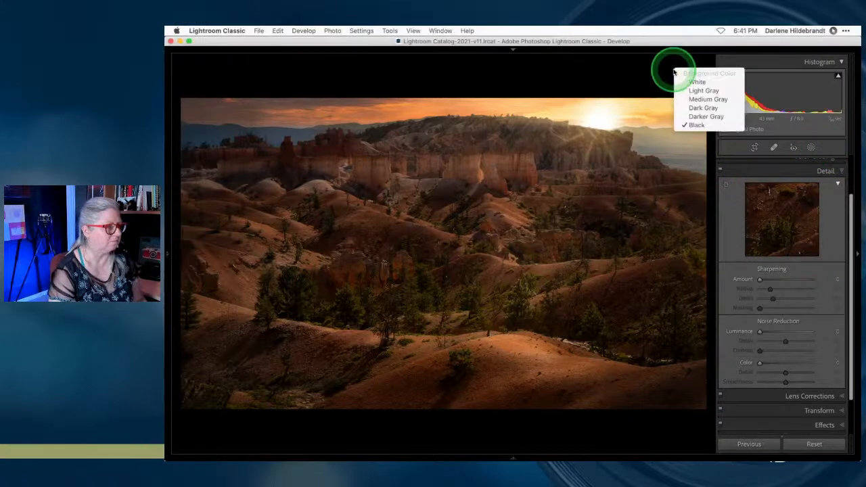
left_click(687, 108)
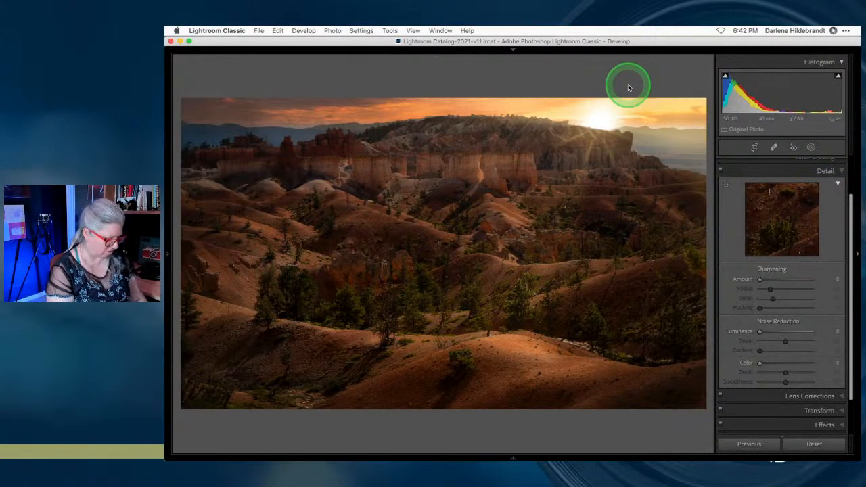
Create a virtual copy of the original Bryce Canyon raw photo in the library grid and select the copy.
key("g")
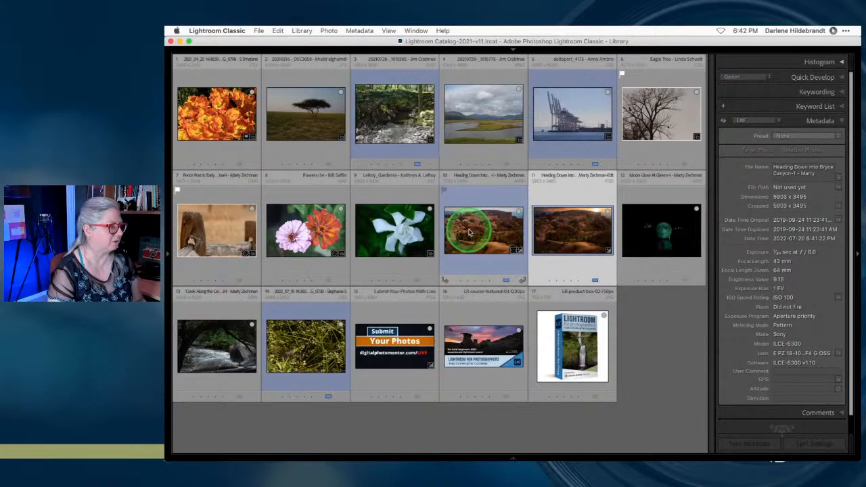
left_click(469, 233)
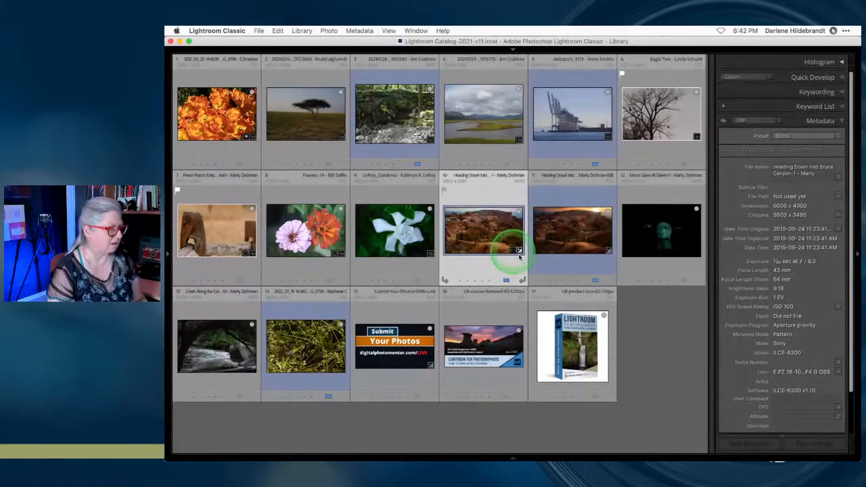
left_click(471, 248)
key("super+apostrophe")
left_click(658, 235)
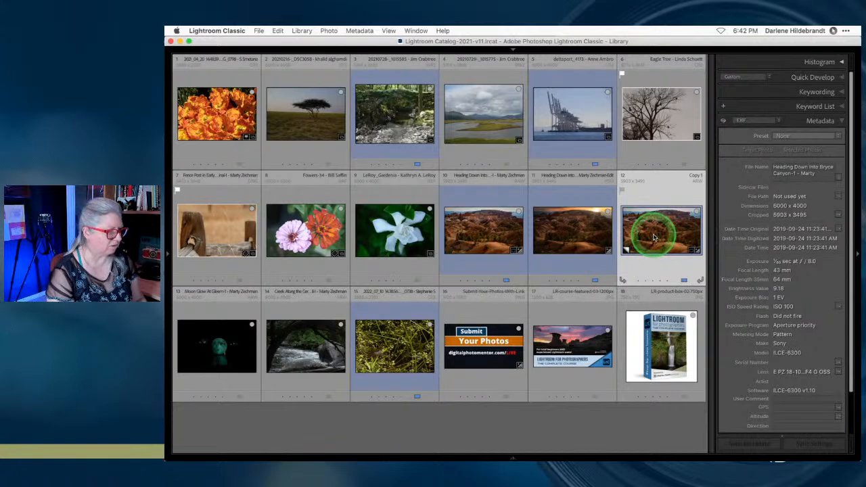
Open the virtual copy in the Develop module and expand its edit history.
key("d")
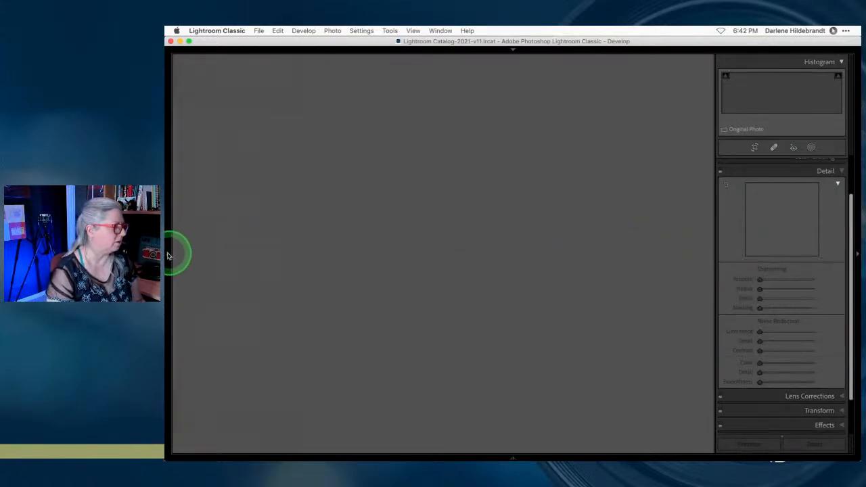
mouse_move(169, 256)
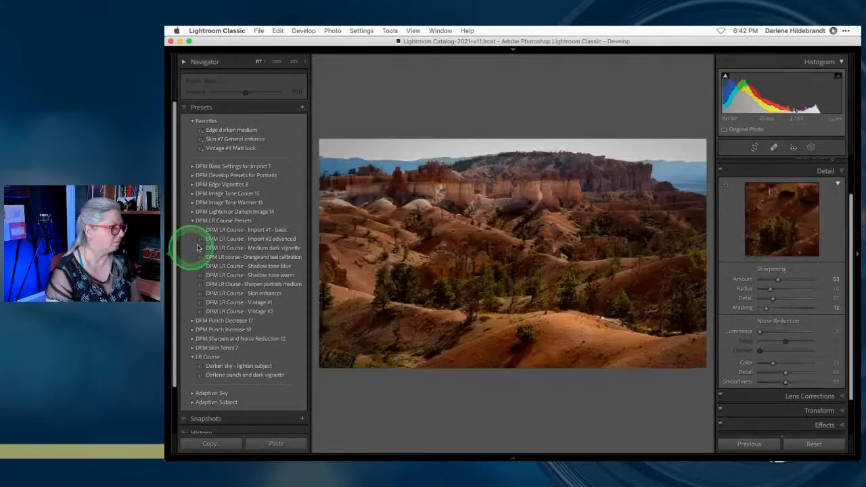
scroll(256, 245, "down", 2)
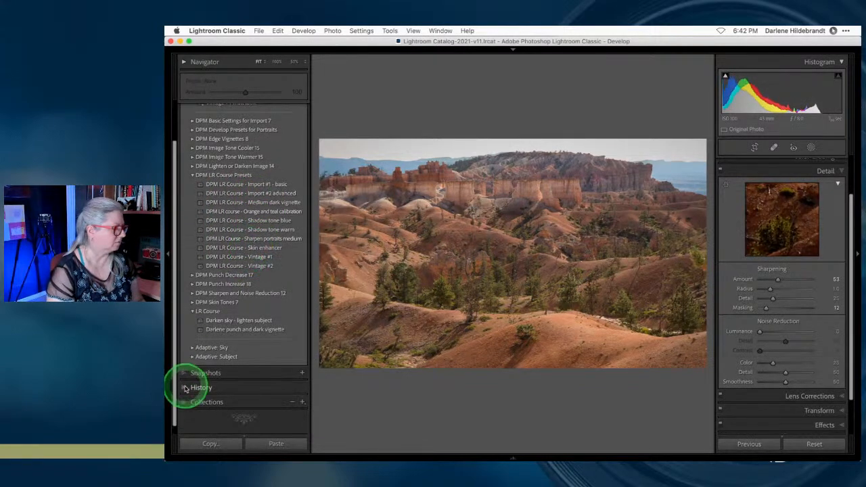
left_click(189, 385)
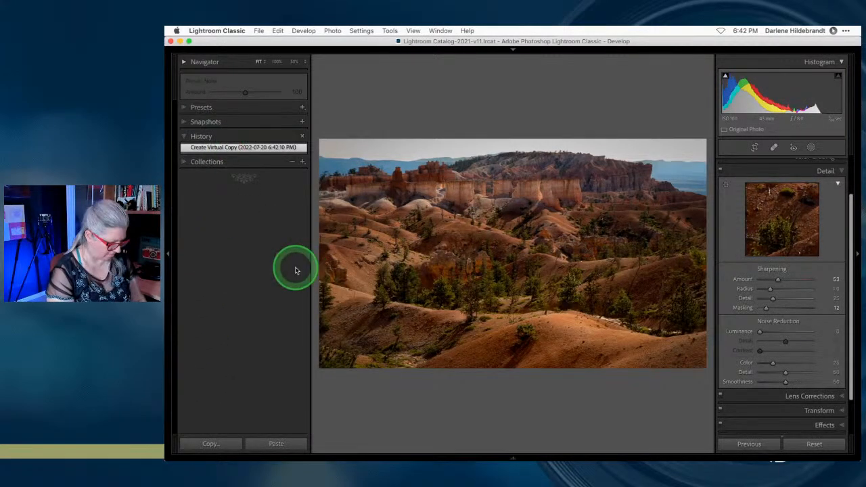
Show the filmstrip, select the original raw canyon photo and return it to its "Camera Profile: Camera Standard" history state.
left_click(514, 458)
left_click(557, 433)
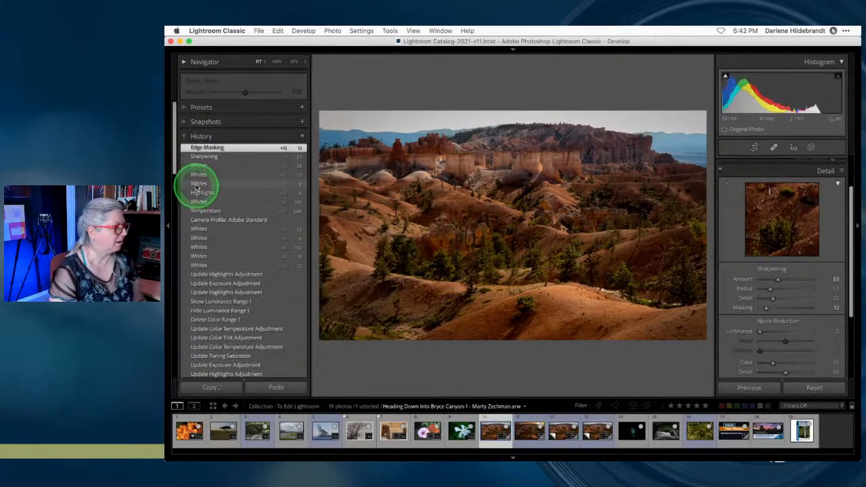
scroll(230, 197, "down", 3)
scroll(230, 196, "down", 10)
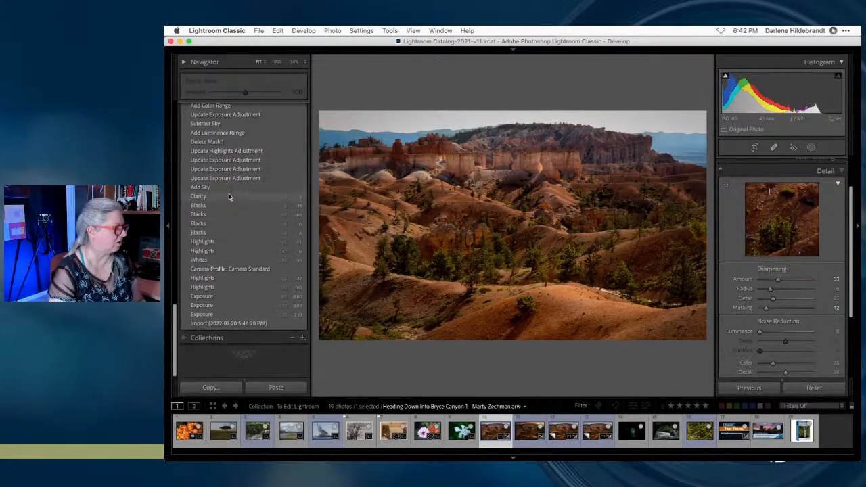
left_click(215, 269)
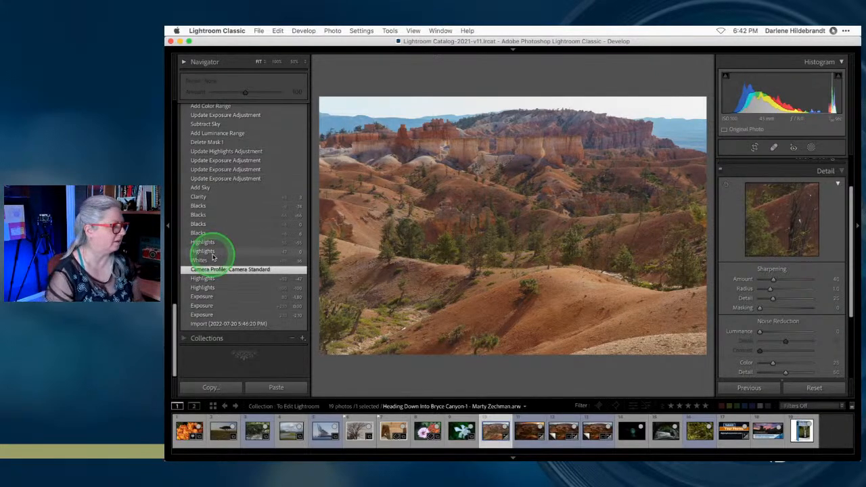
Save the original photo's early state as a snapshot named "before".
scroll(211, 256, "up", 10)
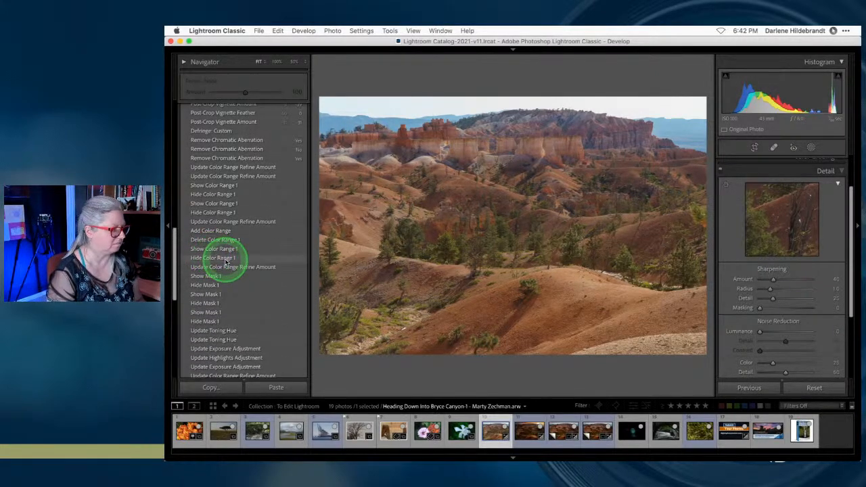
scroll(215, 258, "up", 15)
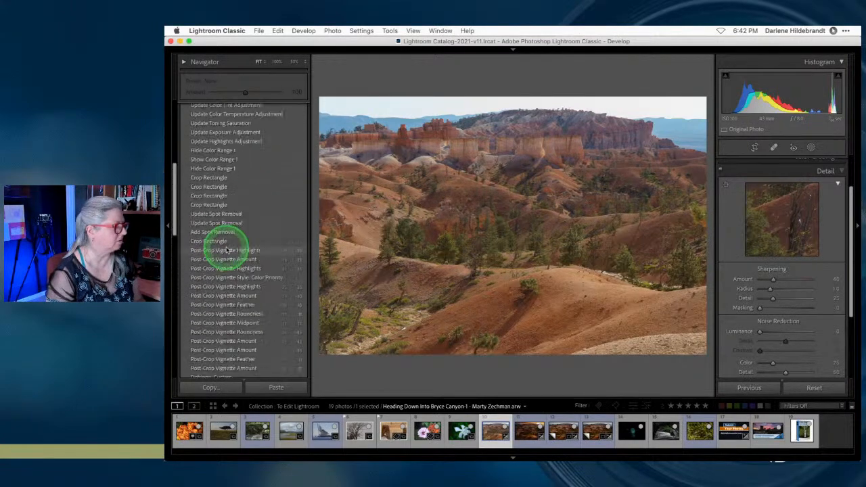
left_click(302, 123)
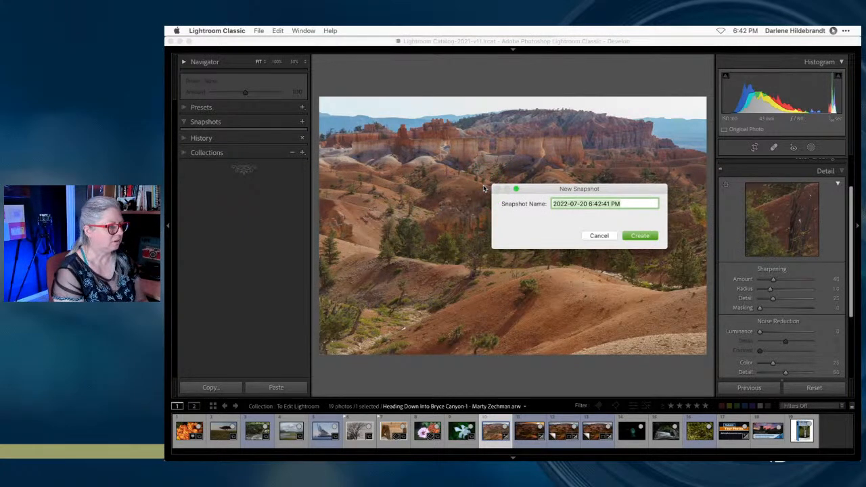
type("before")
key("Return")
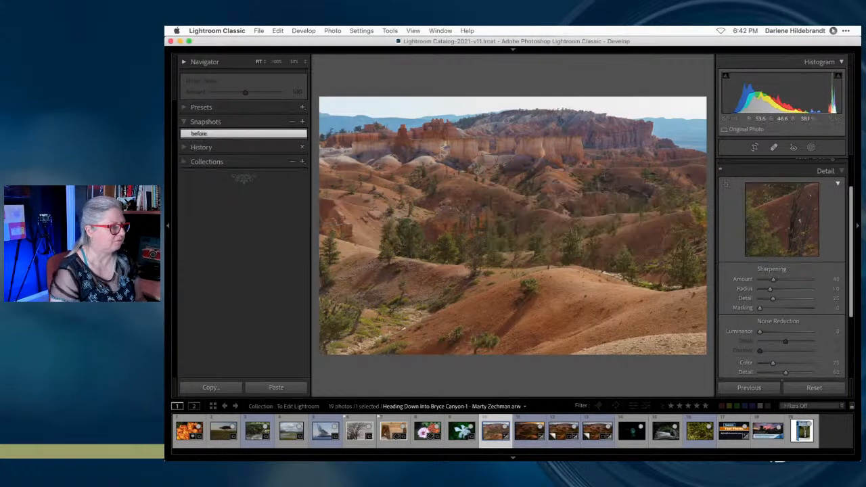
Place Copy 1 between the original and the edited canyon photo in the grid and show all three in Survey view without panels.
key("g")
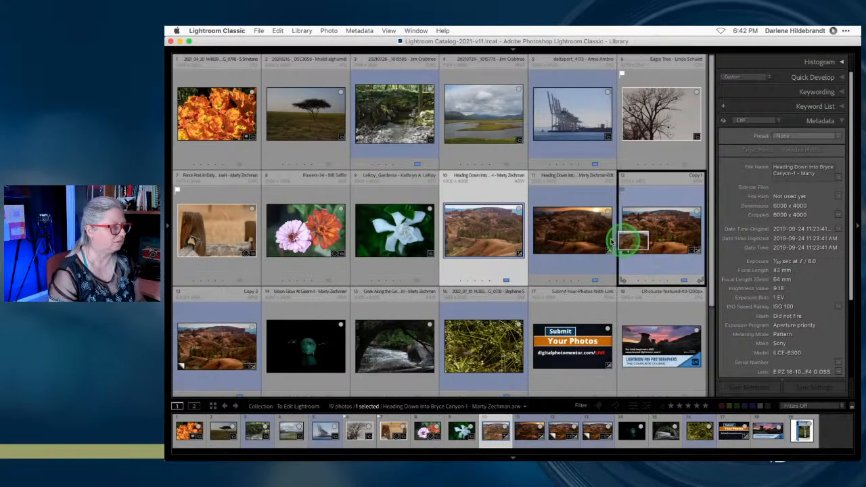
left_click(656, 242, "shift")
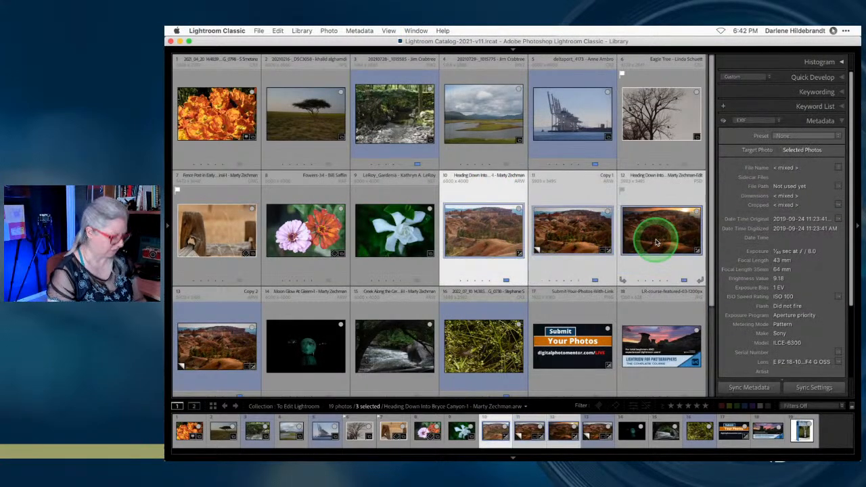
key("n")
key("shift+Tab")
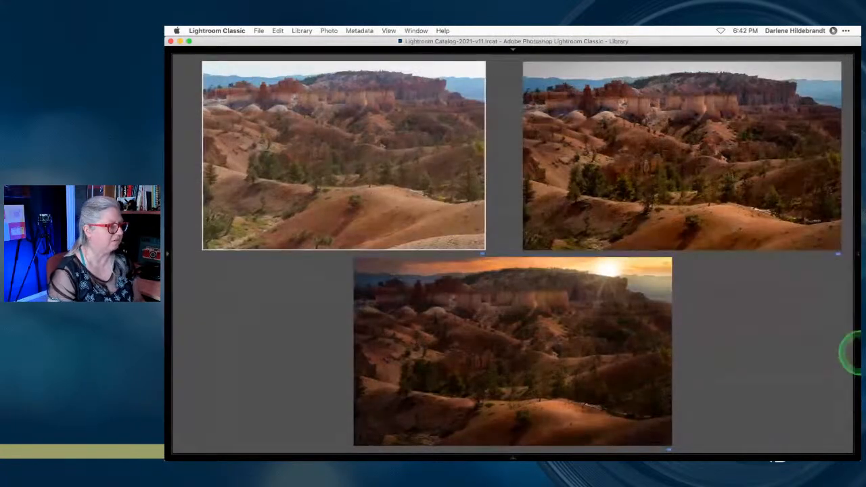
View the original, Lightroom-edited and final sunset versions of the canyon photo one at a time in Loupe view.
key("e")
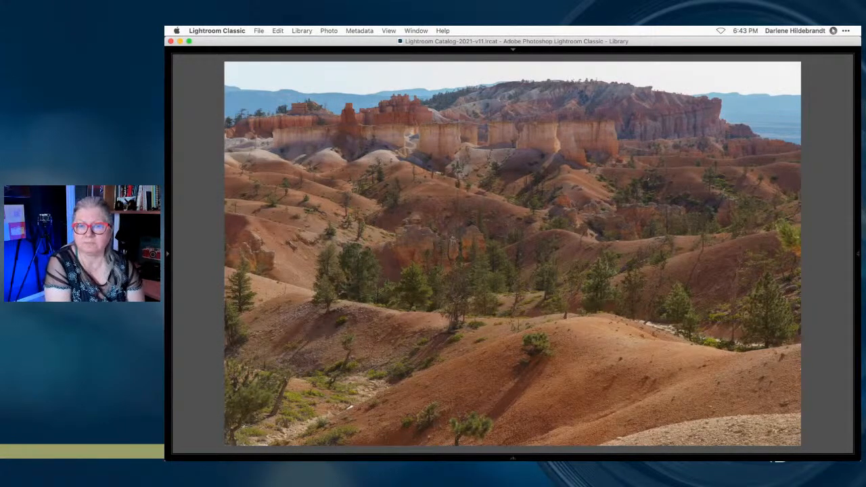
key("Right")
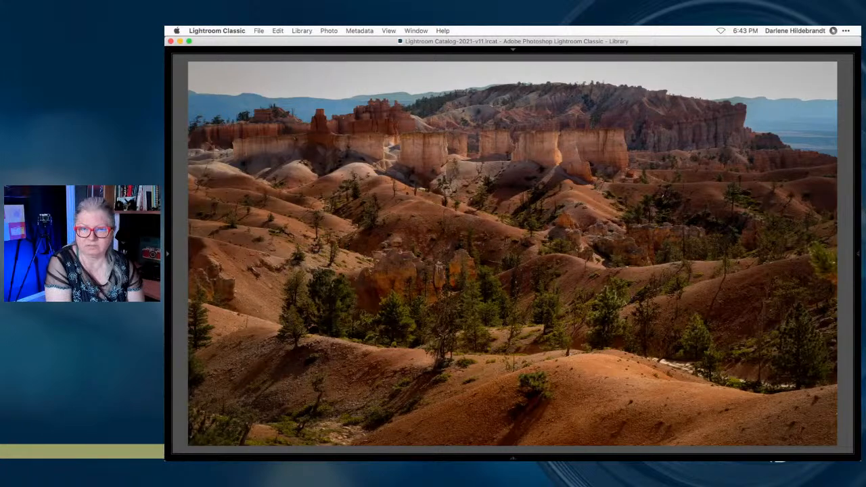
key("Right")
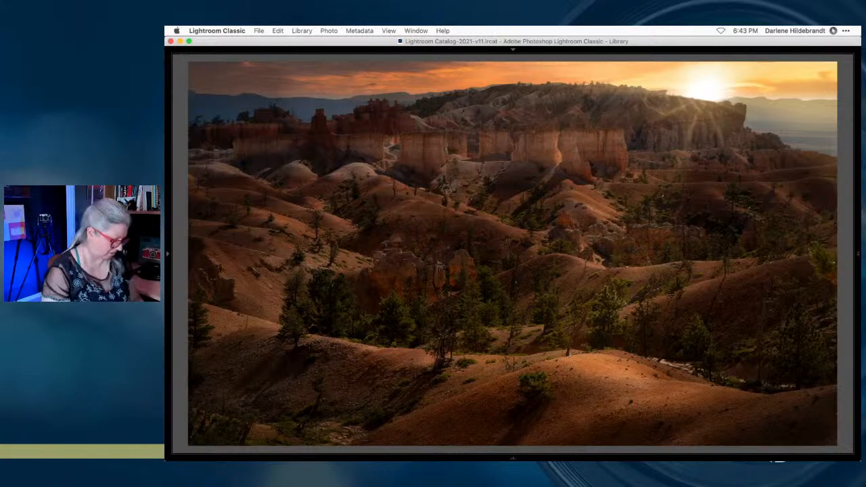
Return to the grid, open the final sunset canyon photo in Loupe view and show all the panels.
key("g")
left_click(628, 339)
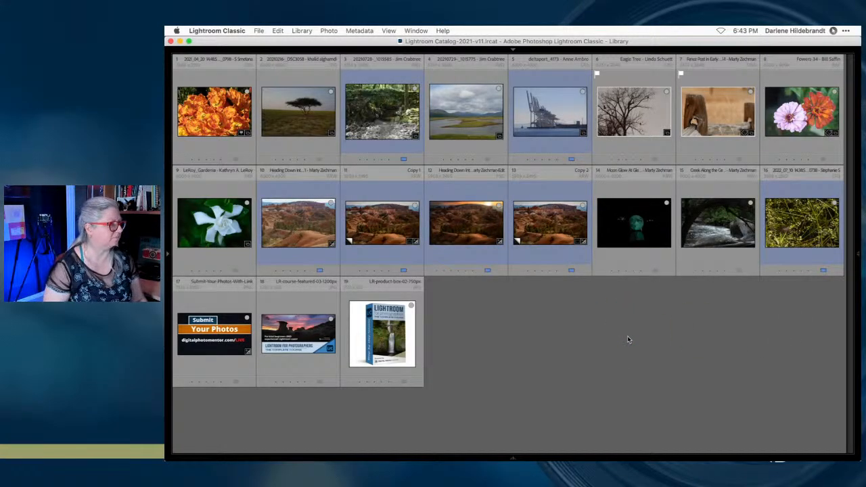
left_click(499, 273)
double_click(457, 214)
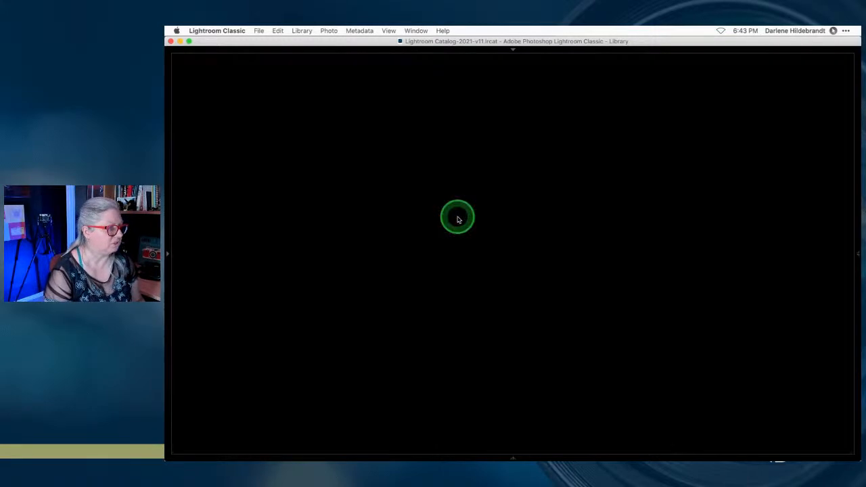
key("shift+Tab")
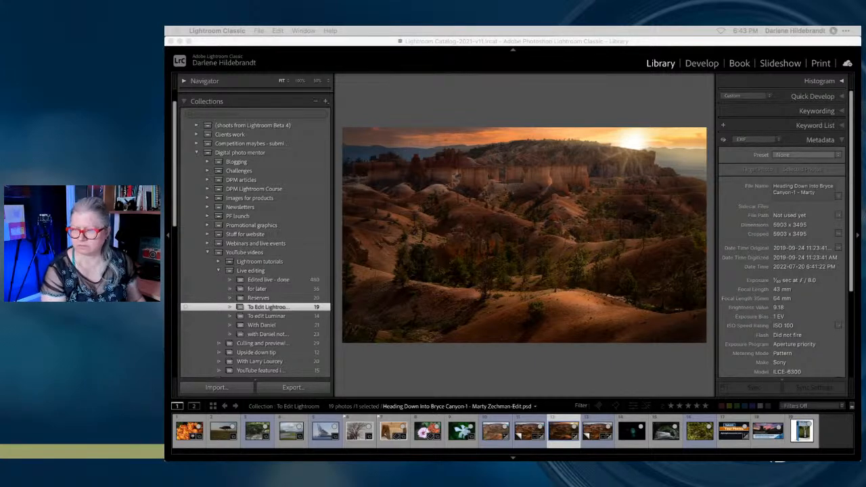
Find the frog photo among the collection's thumbnails and open it in the Develop module.
double_click(577, 366)
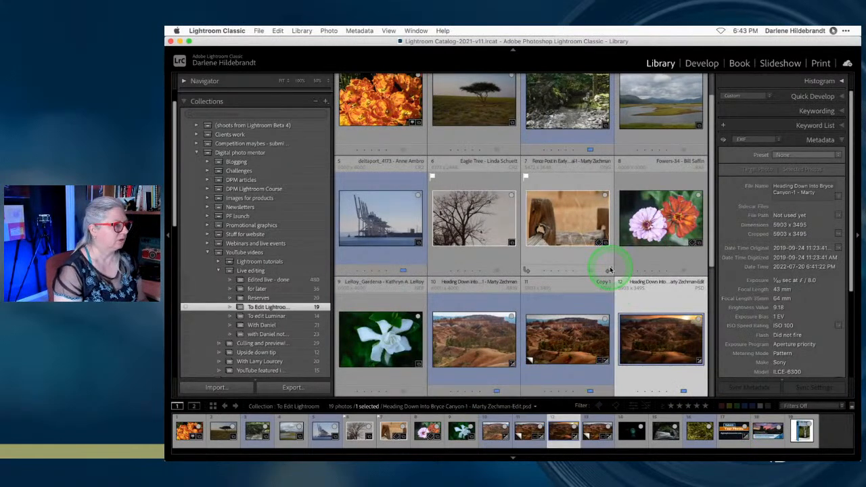
scroll(610, 270, "up", 1)
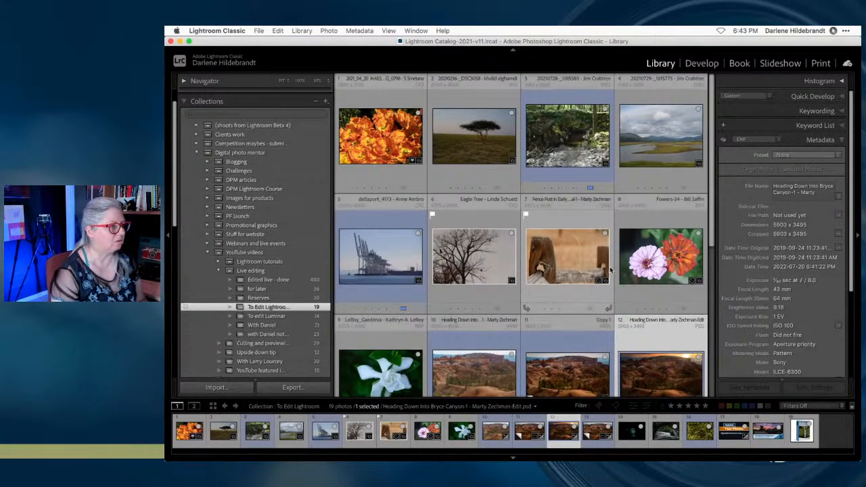
scroll(611, 270, "down", 1)
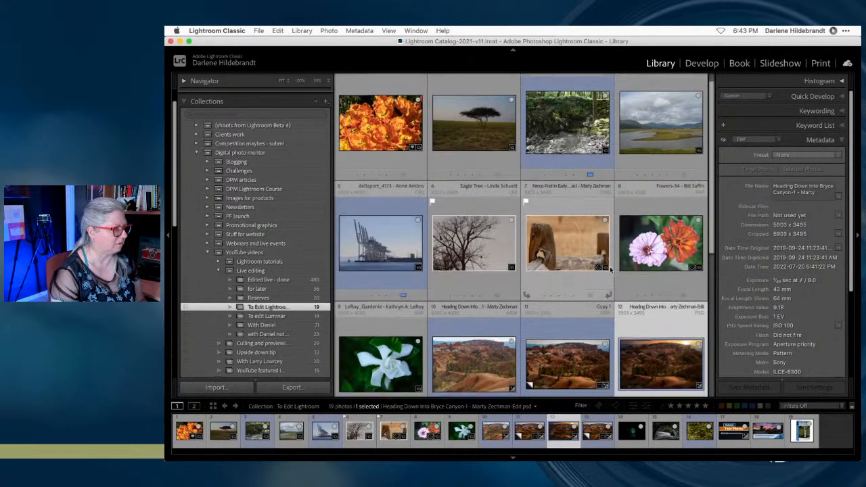
scroll(611, 270, "down", 6)
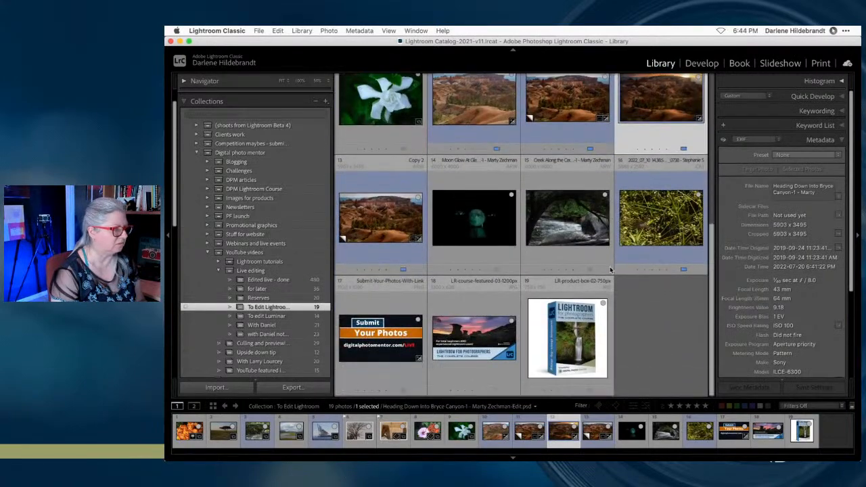
left_click(648, 240)
double_click(648, 233)
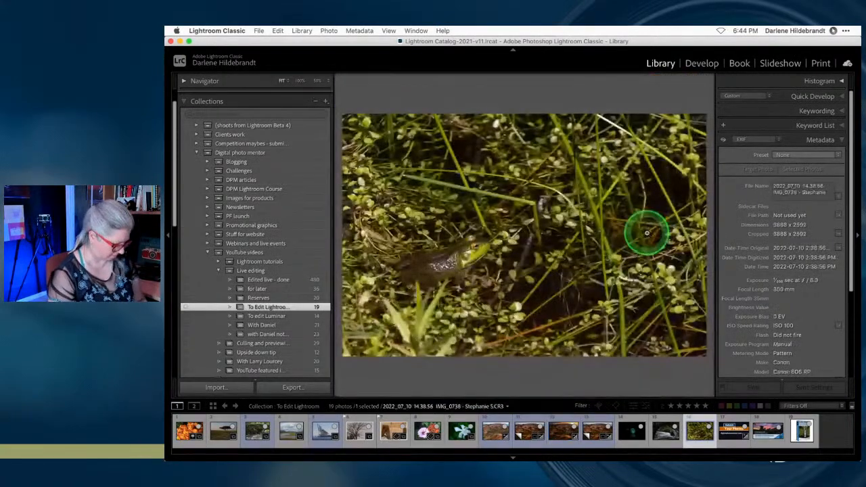
key("d")
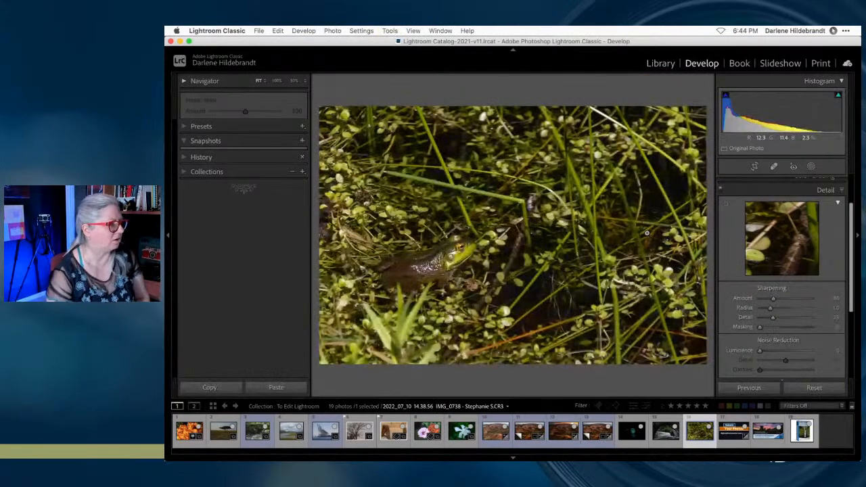
Open the Profile Browser for the frog photo and collapse the Adobe Raw profile group.
scroll(820, 198, "up", 3)
left_click(828, 185)
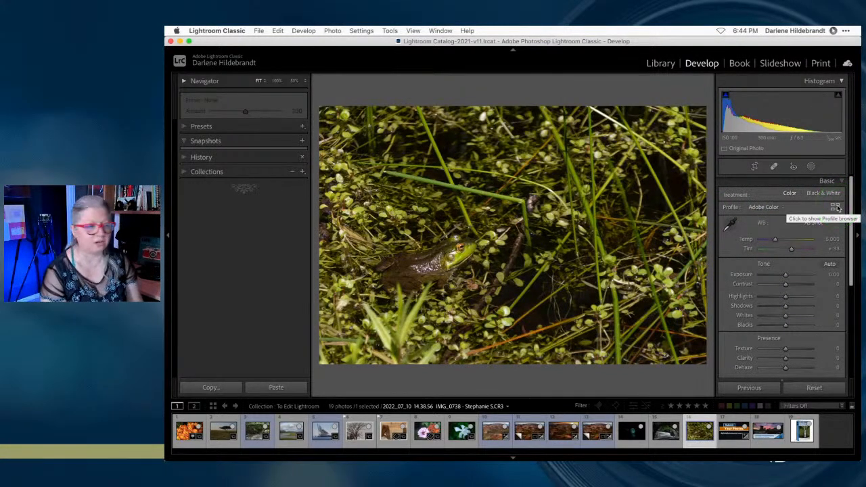
left_click(837, 209)
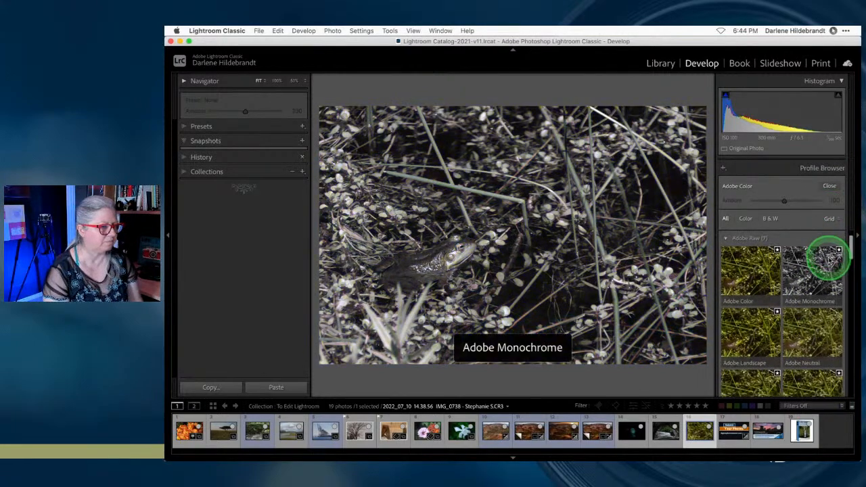
left_click(725, 263)
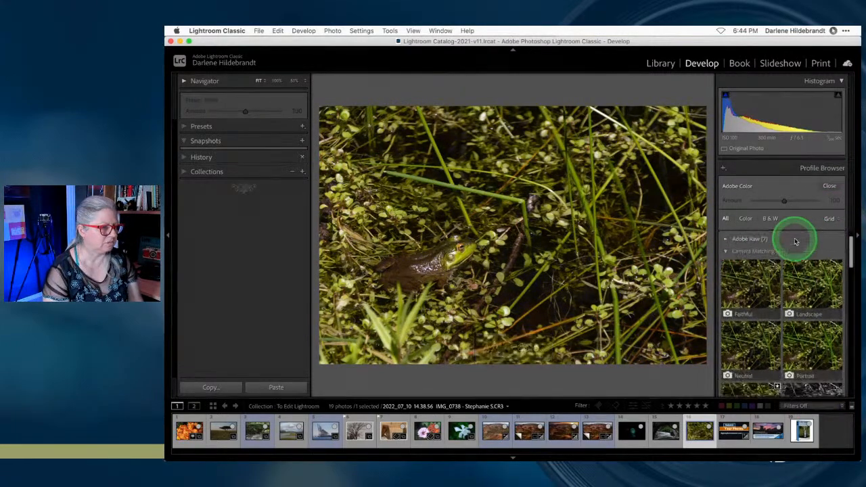
Compare the Faithful and Landscape camera matching profiles on the frog photo.
left_click(747, 281)
left_click(810, 284)
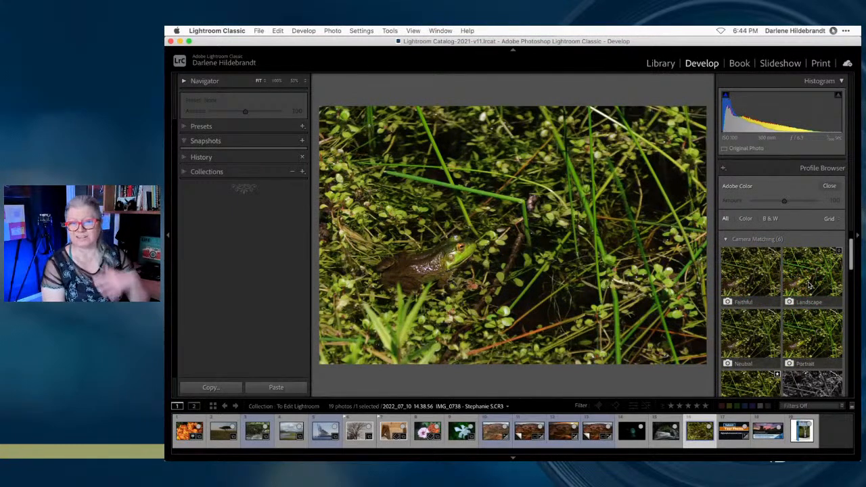
left_click(809, 284)
left_click(746, 284)
left_click(807, 284)
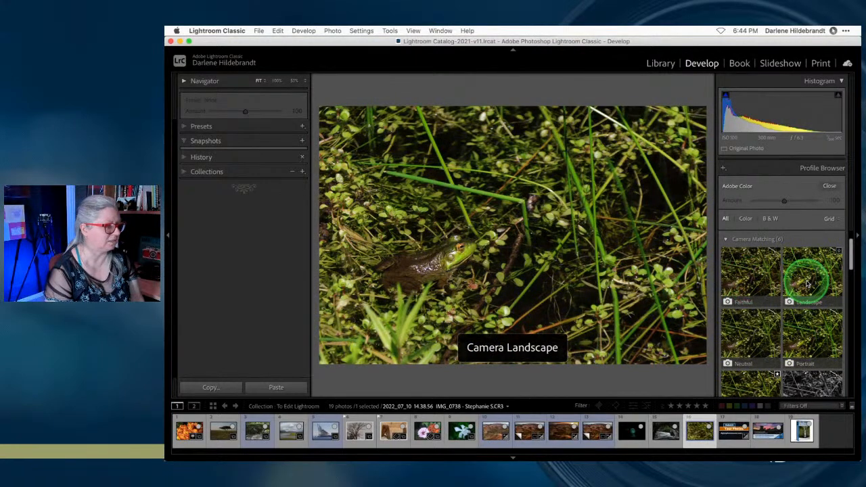
Check the remaining camera matching profiles, apply Camera Faithful to the frog photo and close the Profile Browser.
left_click(758, 285)
left_click(745, 342)
left_click(748, 382)
left_click(748, 313)
left_click(748, 257)
left_click(752, 323)
left_click(751, 325)
scroll(753, 326, "down", 2)
scroll(752, 310, "up", 2)
left_click(753, 273)
left_click(828, 185)
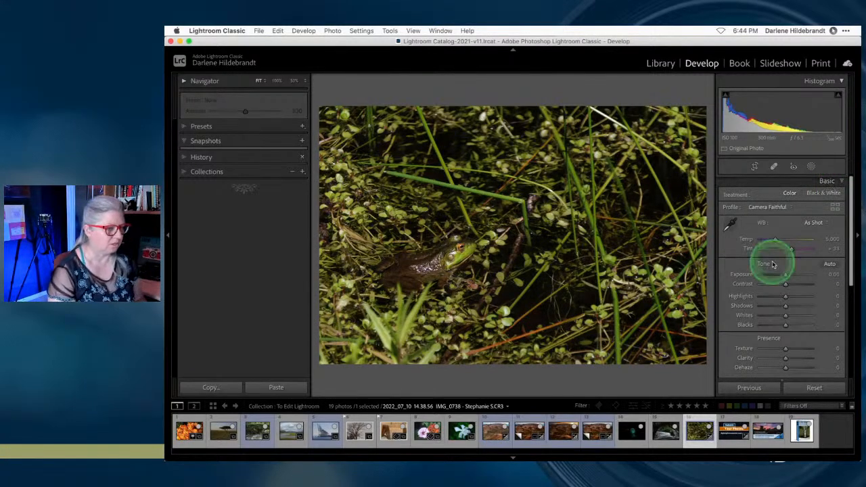
Set the frog photo's Whites to +2 and Blacks to -21, checking the frog at closer zoom.
left_click_drag(786, 316, 786, 318)
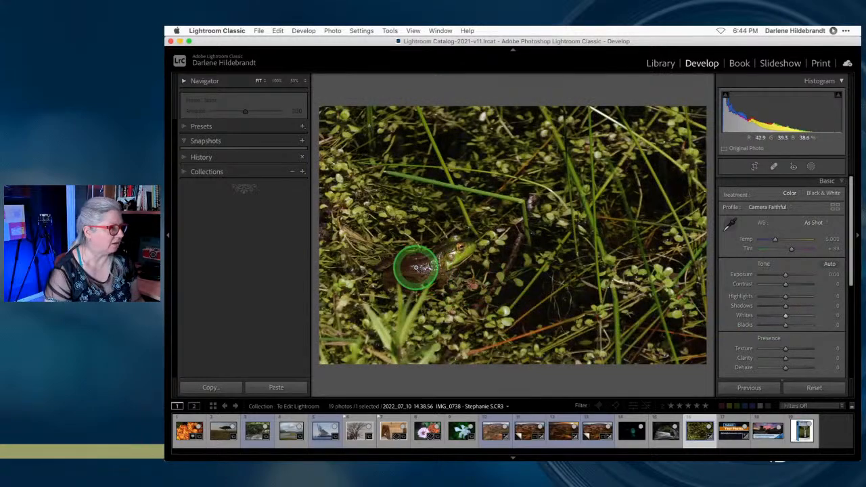
left_click_drag(786, 316, 782, 327)
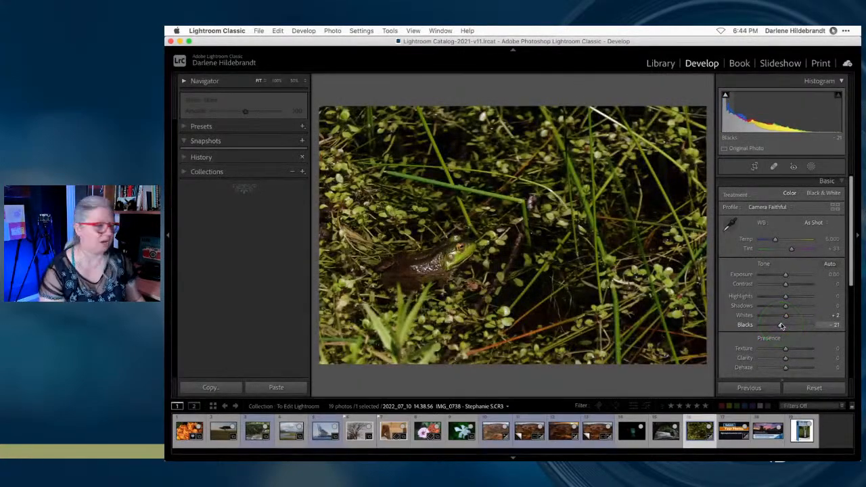
left_click(412, 253)
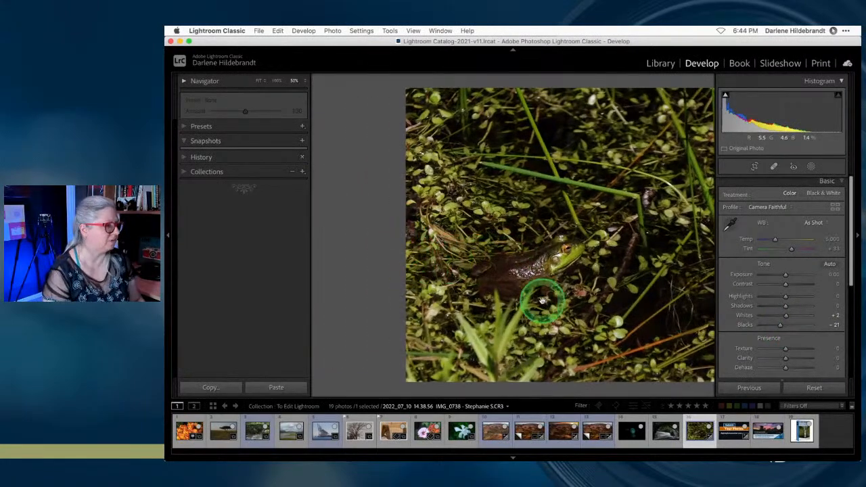
left_click(786, 315, "alt")
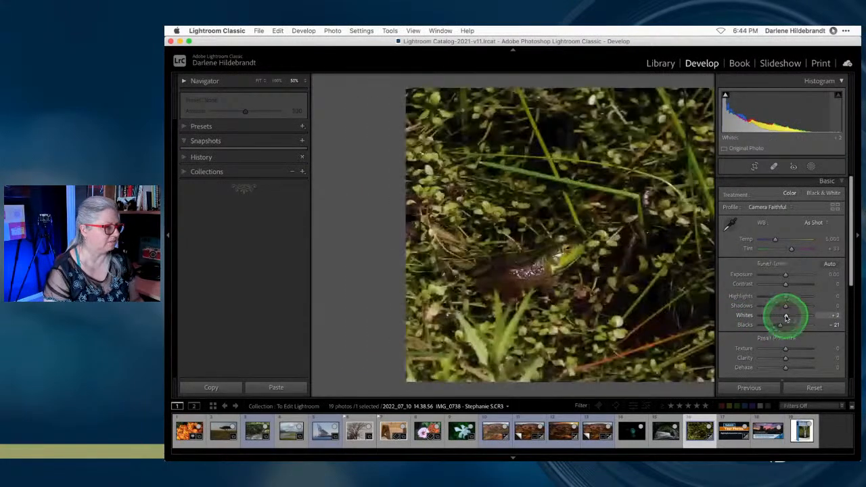
left_click(514, 281)
left_click(604, 292)
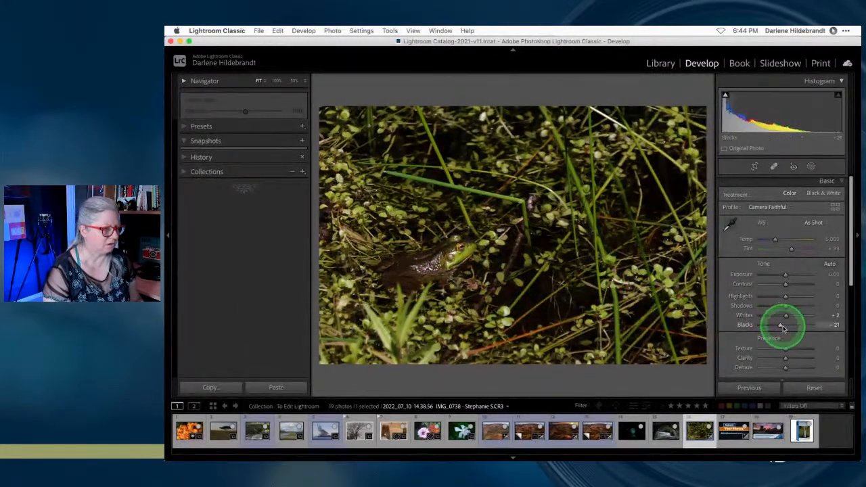
Try Clarity at +100 and a custom temperature of 4,959, resetting Clarity to 0 and the white balance to As Shot.
left_click_drag(787, 359, 839, 356)
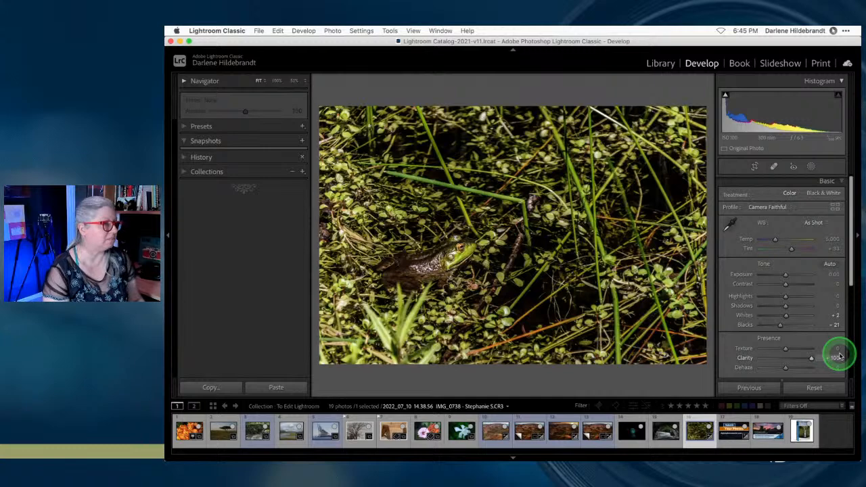
left_click_drag(840, 356, 785, 357)
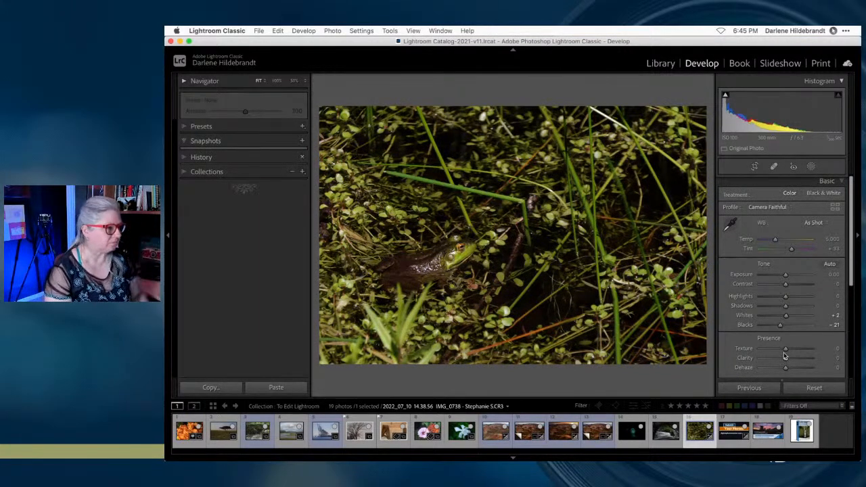
left_click(776, 241)
left_click_drag(778, 241, 793, 250)
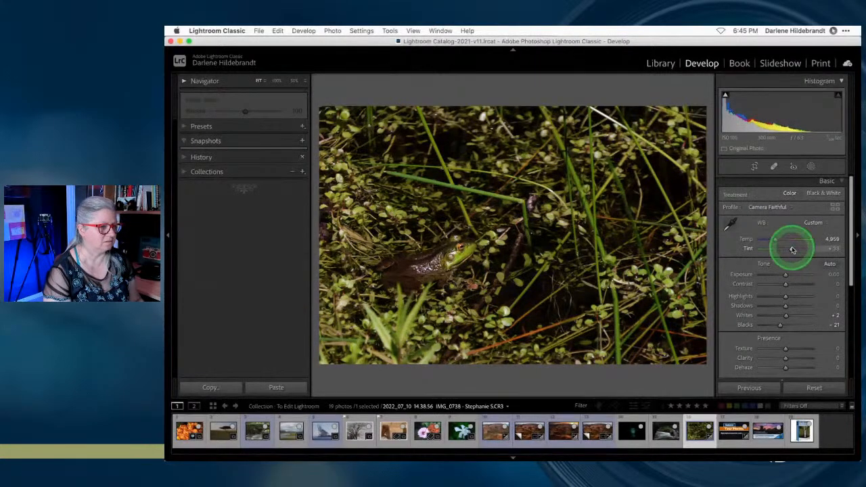
left_click(817, 224)
left_click(784, 307)
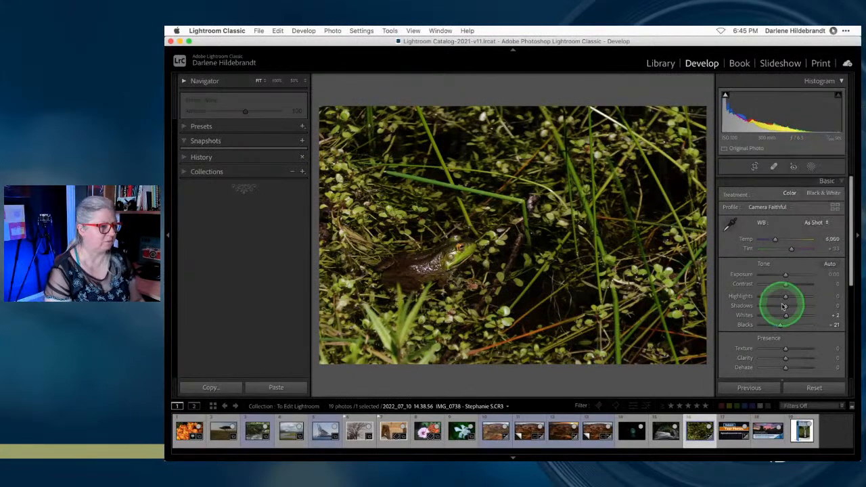
Expand the HSL adjustments and lower the yellow saturation to -22.
scroll(783, 307, "down", 5)
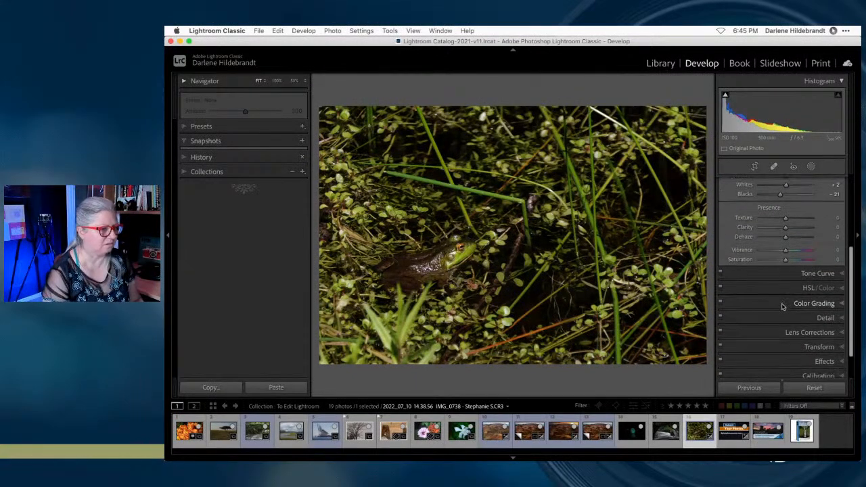
left_click(775, 291)
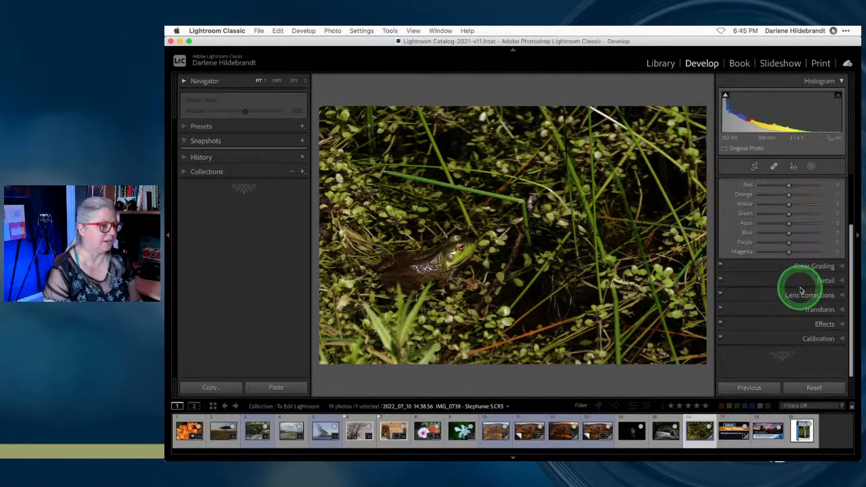
mouse_move(787, 258)
left_mouse_down()
mouse_move(727, 259)
mouse_move(853, 257)
mouse_move(683, 271)
mouse_move(787, 271)
mouse_move(789, 261)
left_mouse_up()
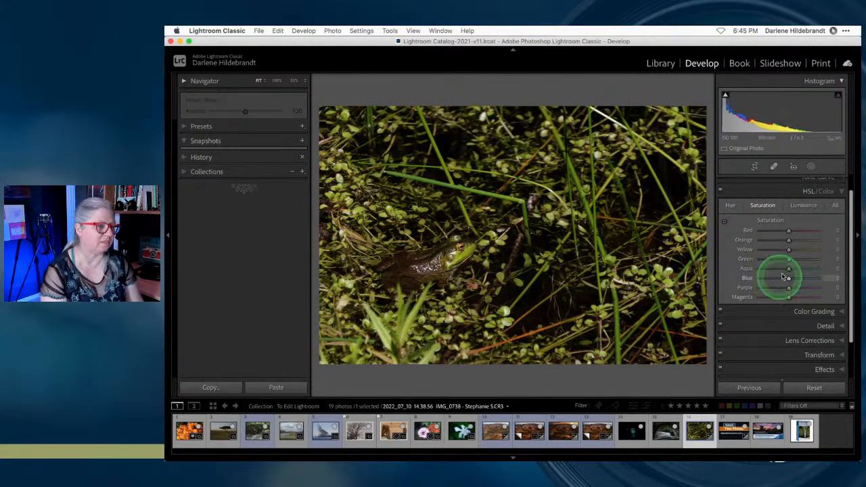
mouse_move(788, 249)
left_mouse_down()
mouse_move(724, 248)
mouse_move(845, 248)
mouse_move(710, 248)
mouse_move(817, 251)
mouse_move(783, 250)
left_mouse_up()
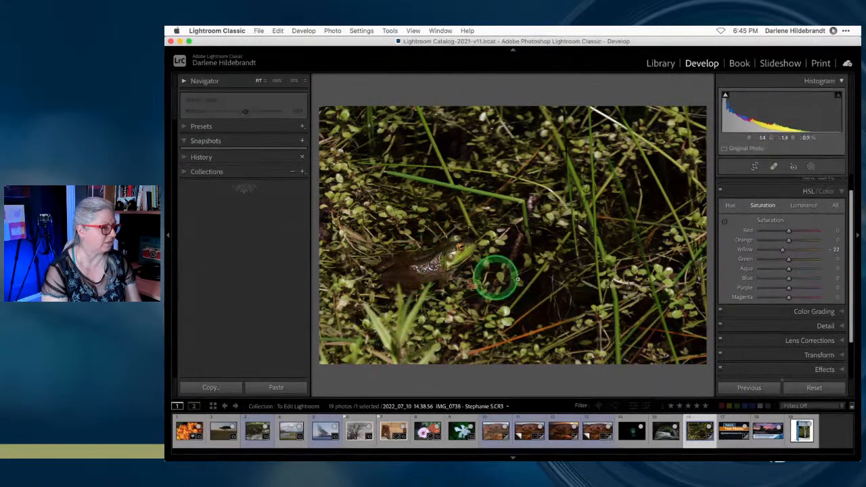
Set the yellow luminance to -34, lower the orange luminance and reduce the orange saturation to -8.
left_click(803, 206)
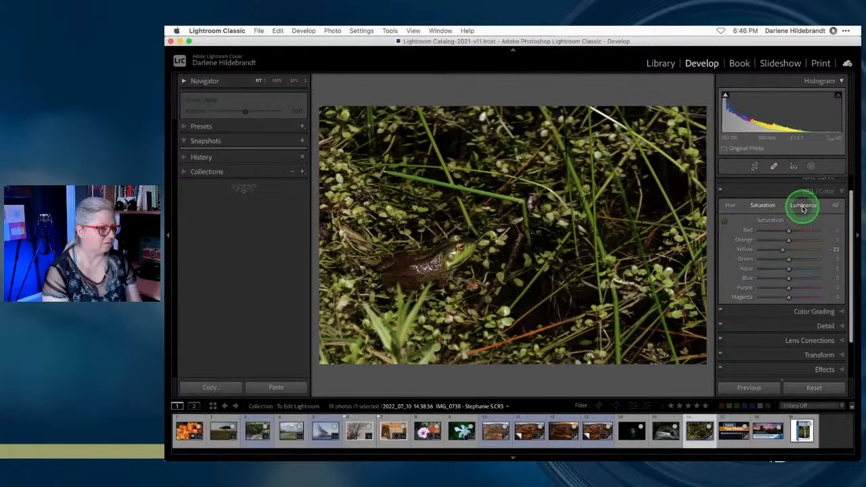
mouse_move(788, 251)
left_mouse_down()
mouse_move(758, 241)
mouse_move(815, 239)
mouse_move(771, 238)
mouse_move(795, 238)
mouse_move(781, 236)
left_mouse_up()
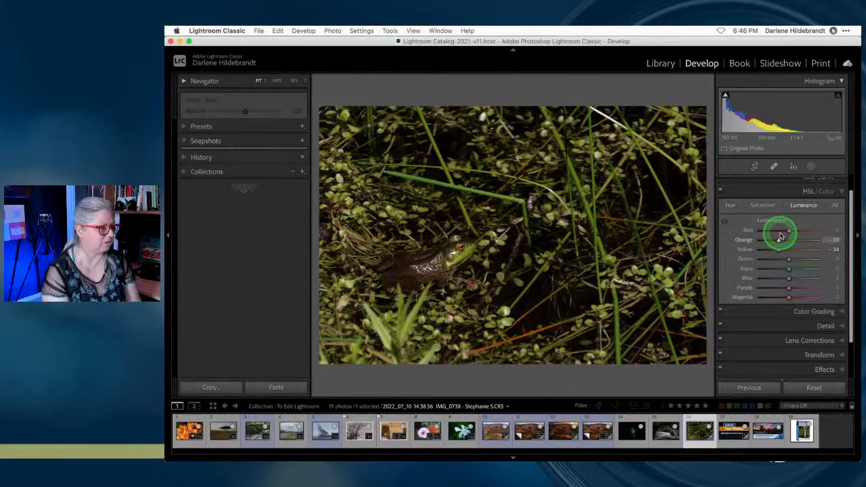
left_click(762, 205)
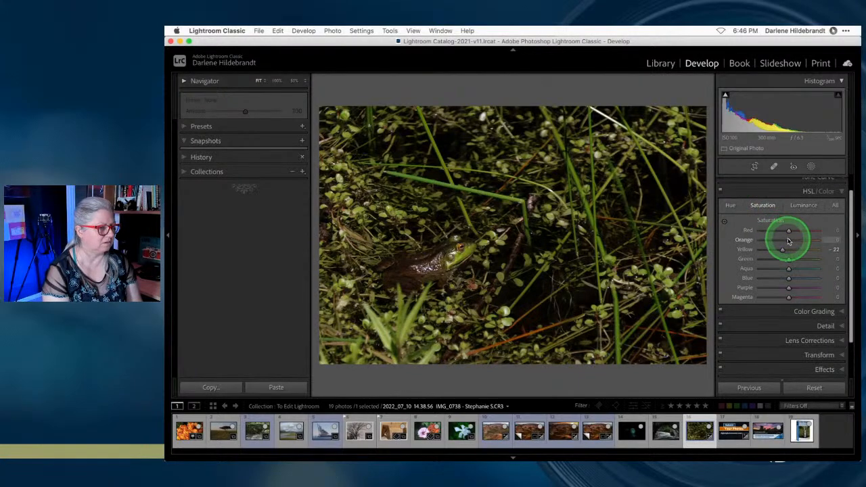
mouse_move(786, 241)
left_mouse_down()
mouse_move(774, 241)
mouse_move(813, 240)
mouse_move(766, 238)
mouse_move(787, 241)
left_mouse_up()
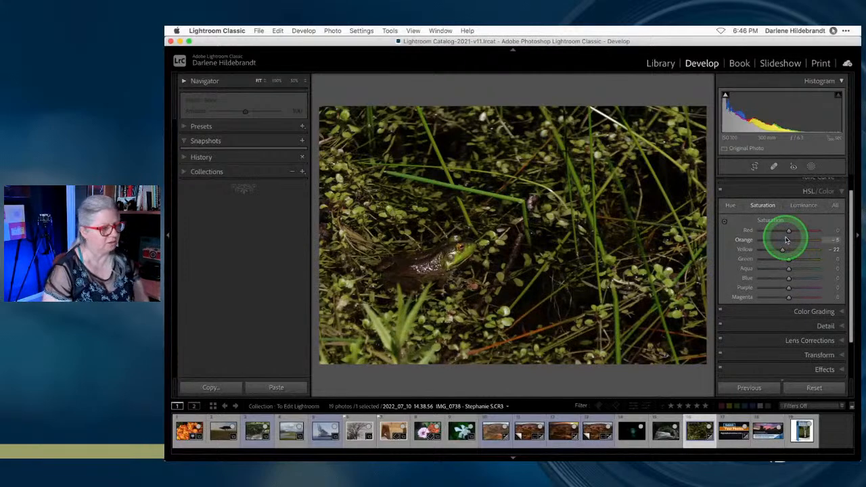
Open the masking tools for the frog photo and try to create a mask with Select Sky.
scroll(799, 199, "up", 2)
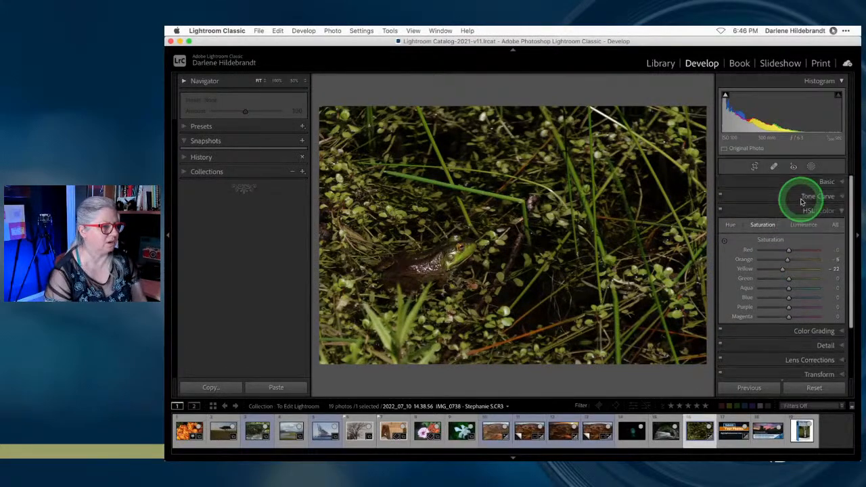
left_click(812, 168)
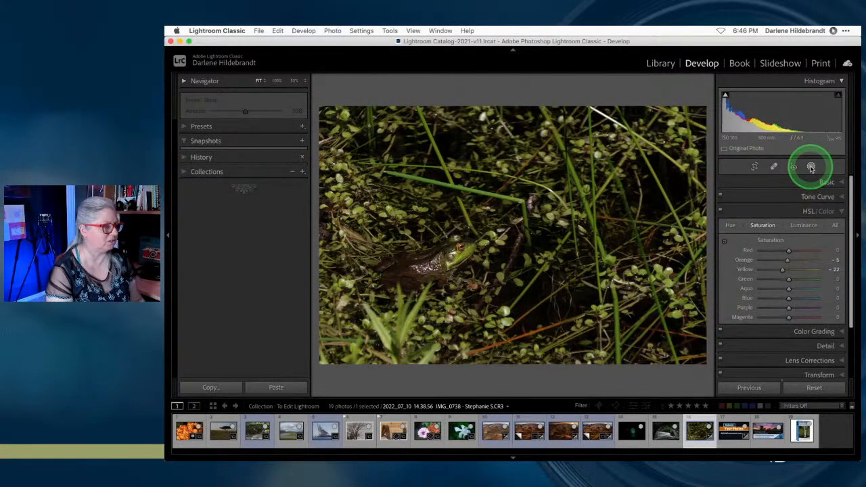
left_click(729, 225)
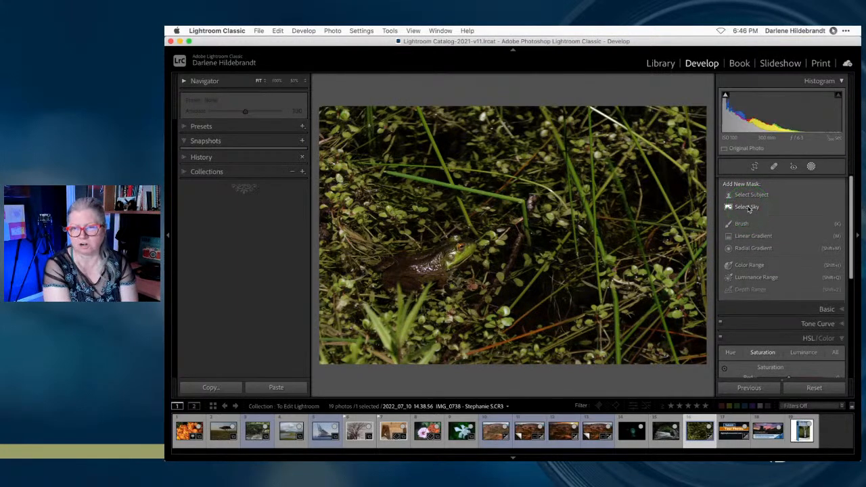
left_click(748, 208)
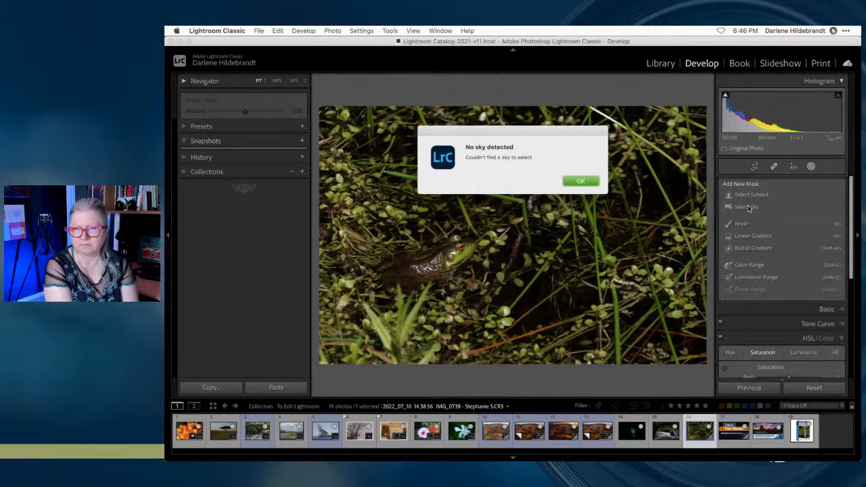
left_click(578, 180)
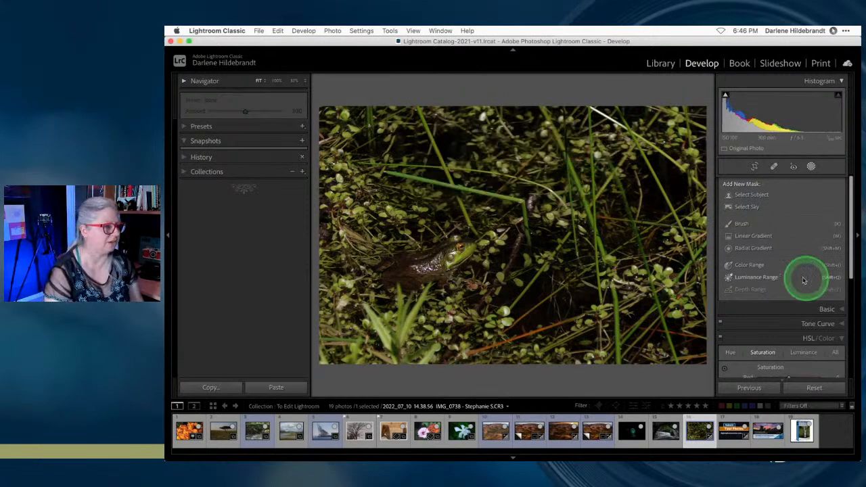
Mask the frog with Select Subject and set the mask's Texture to 34 and Clarity to 33, comparing it on and off.
left_click(752, 196)
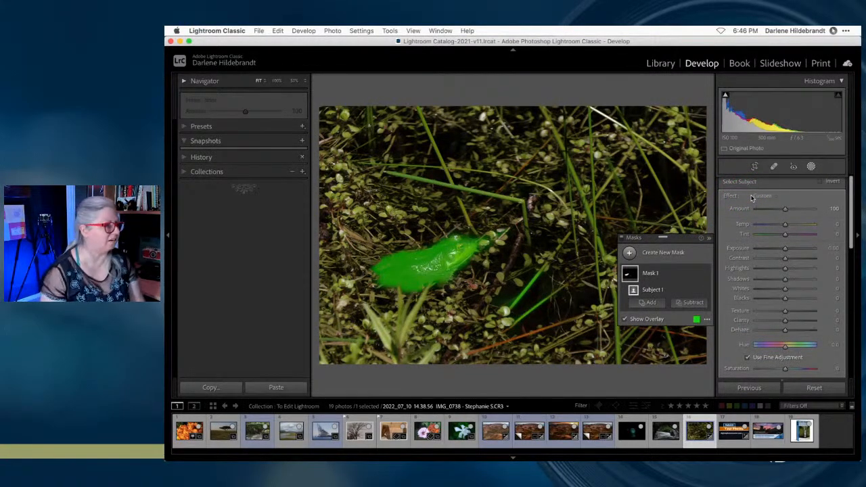
left_click_drag(680, 234, 681, 83)
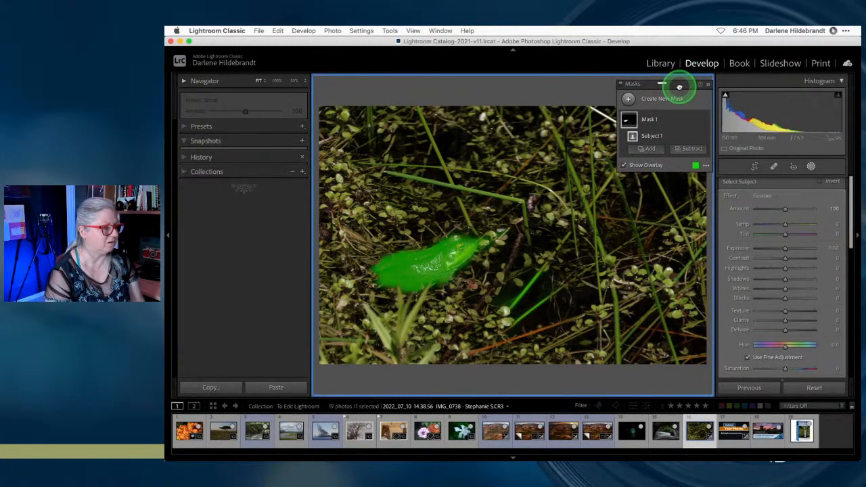
mouse_move(781, 321)
left_mouse_down()
mouse_move(797, 322)
mouse_move(779, 309)
mouse_move(795, 312)
left_mouse_up()
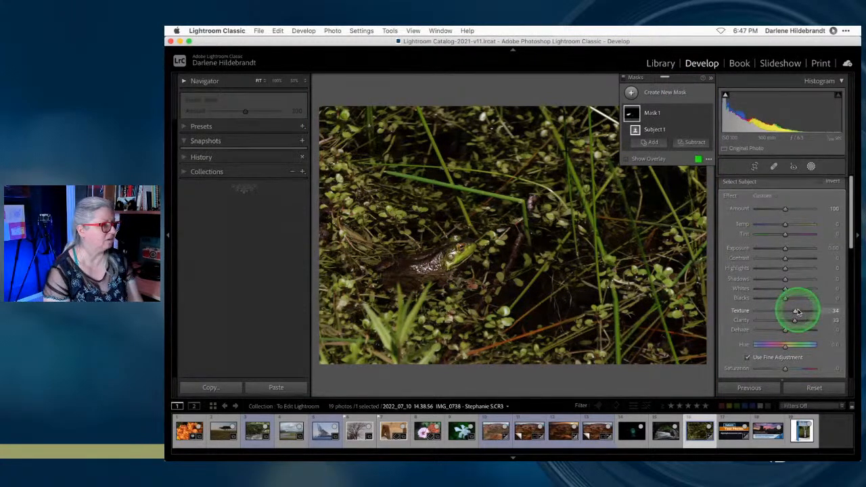
left_click(707, 113)
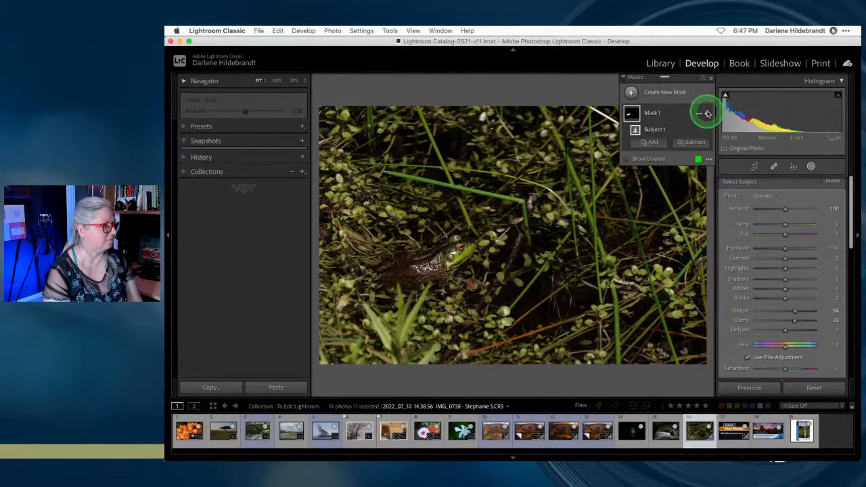
left_click(707, 114)
left_click(707, 113)
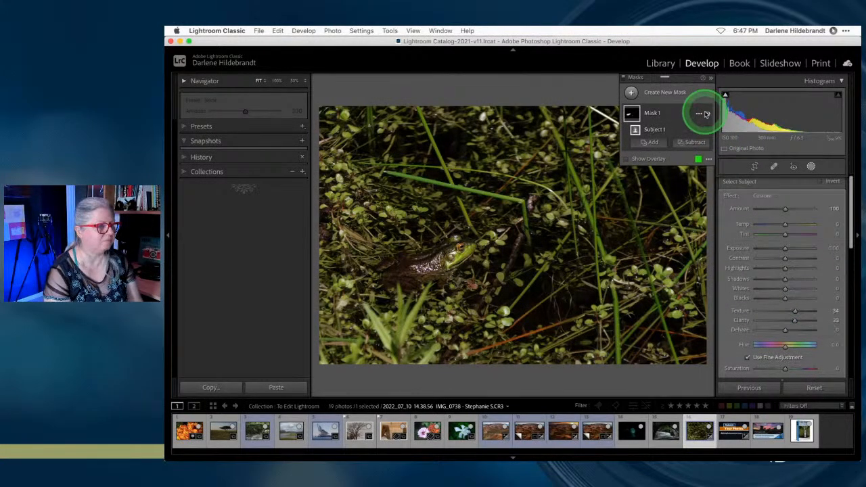
Duplicate and invert the frog's subject mask so the copy covers everything around the frog.
left_click(698, 113)
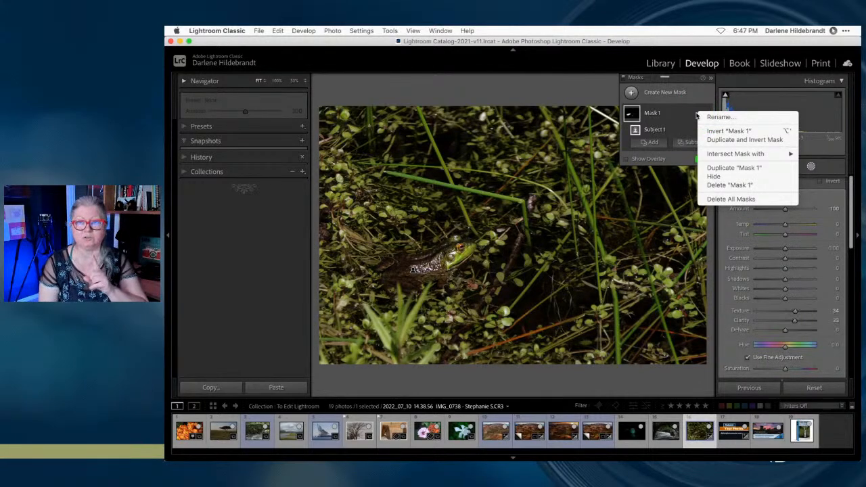
left_click(723, 139)
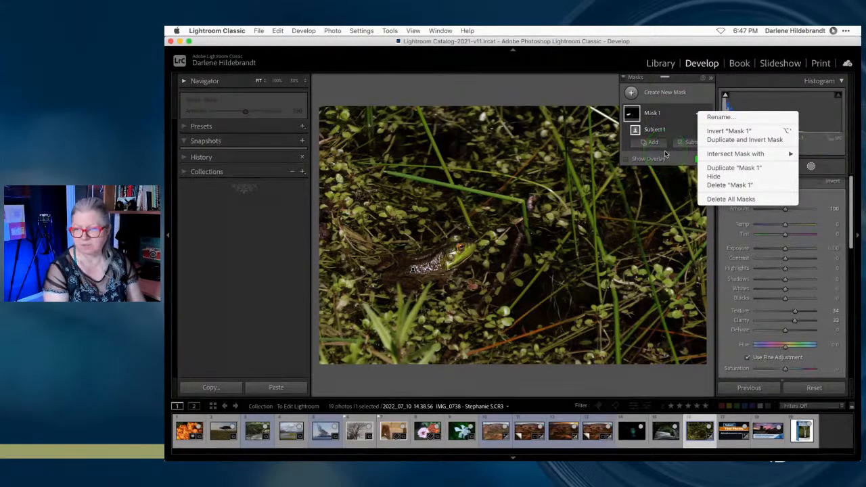
left_click(726, 140)
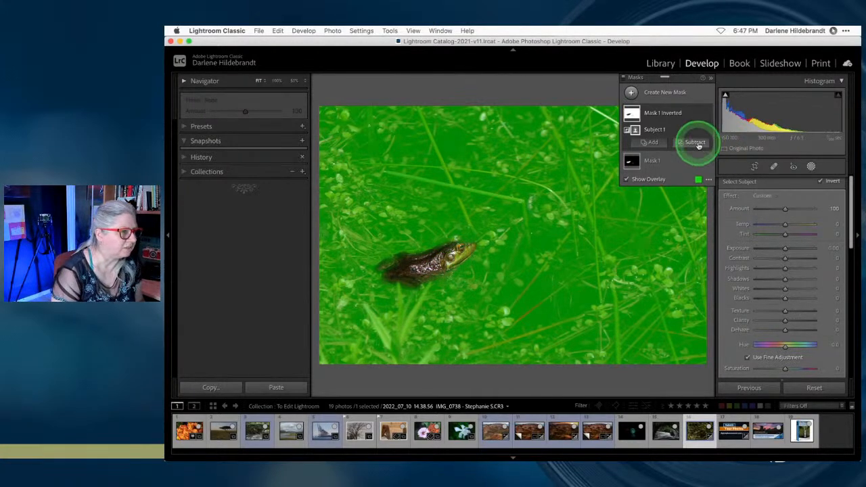
Subtract the frog's missed head and body edges from the inverted mask with a size 5.0 brush.
left_click(700, 145)
key("super+equal")
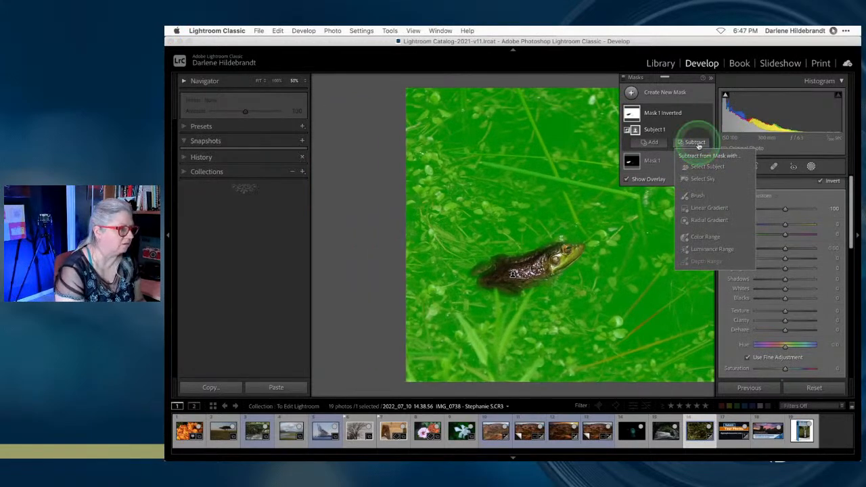
left_click(699, 195)
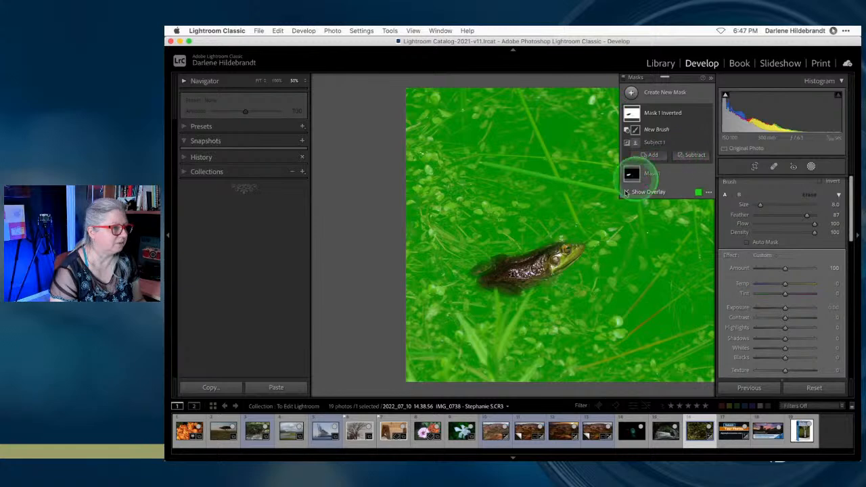
key("bracketleft")
key("bracketleft")
key("bracketleft")
mouse_move(546, 253)
left_mouse_down()
mouse_move(570, 247)
mouse_move(559, 239)
mouse_move(538, 259)
mouse_move(559, 239)
mouse_move(578, 247)
mouse_move(505, 275)
mouse_move(489, 265)
mouse_move(475, 283)
mouse_move(517, 290)
mouse_move(565, 265)
mouse_move(555, 280)
mouse_move(569, 249)
mouse_move(579, 253)
mouse_move(568, 260)
mouse_move(585, 250)
mouse_move(567, 269)
mouse_move(557, 241)
left_mouse_up()
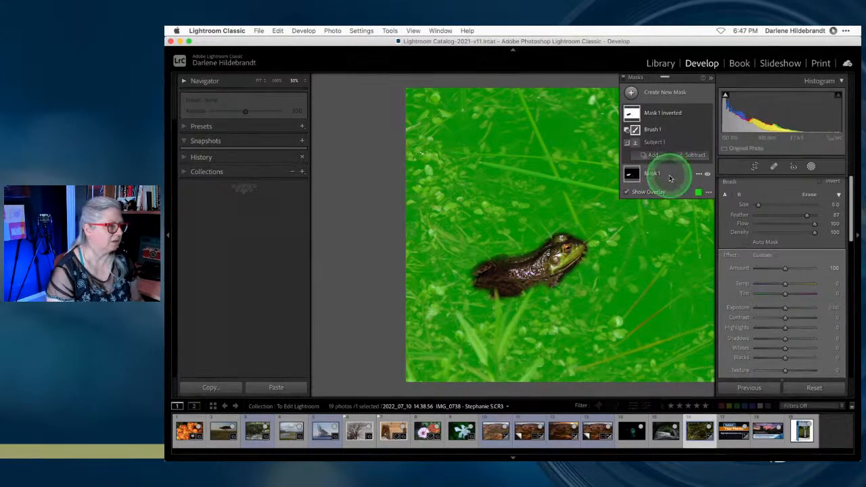
Add a brush to the frog's subject mask and paint over the head and body with the overlay shown.
left_click(668, 178)
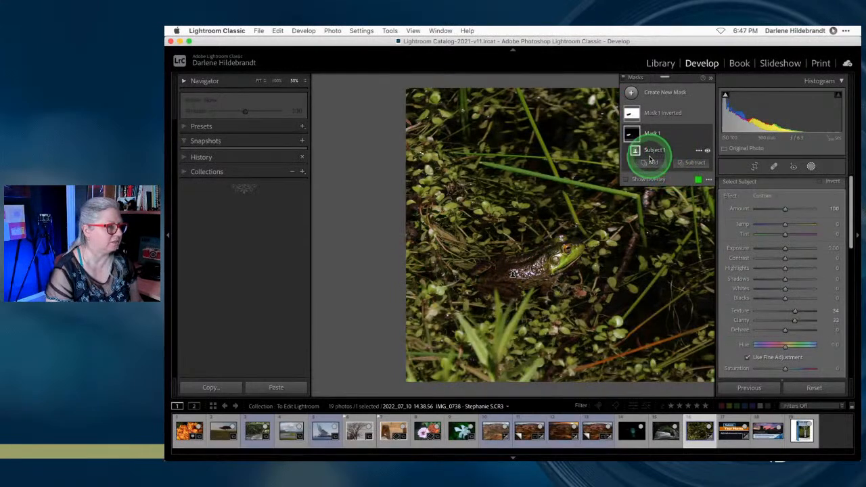
left_click(651, 163)
left_click(652, 217)
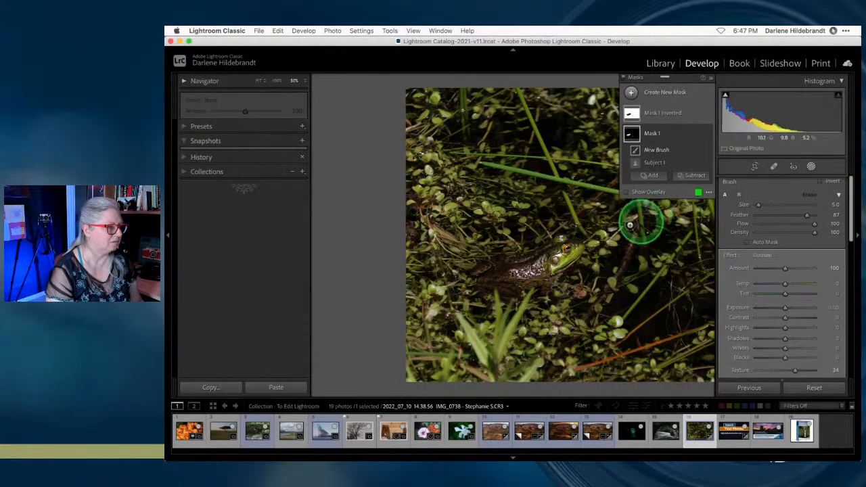
left_click(624, 195)
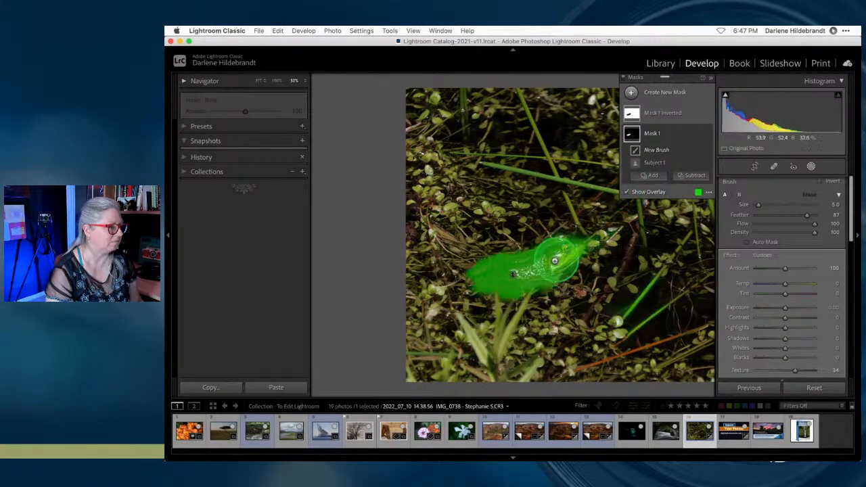
mouse_move(549, 247)
left_mouse_down()
mouse_move(570, 241)
mouse_move(578, 251)
mouse_move(539, 283)
mouse_move(499, 286)
mouse_move(489, 277)
left_mouse_up()
left_click(665, 113)
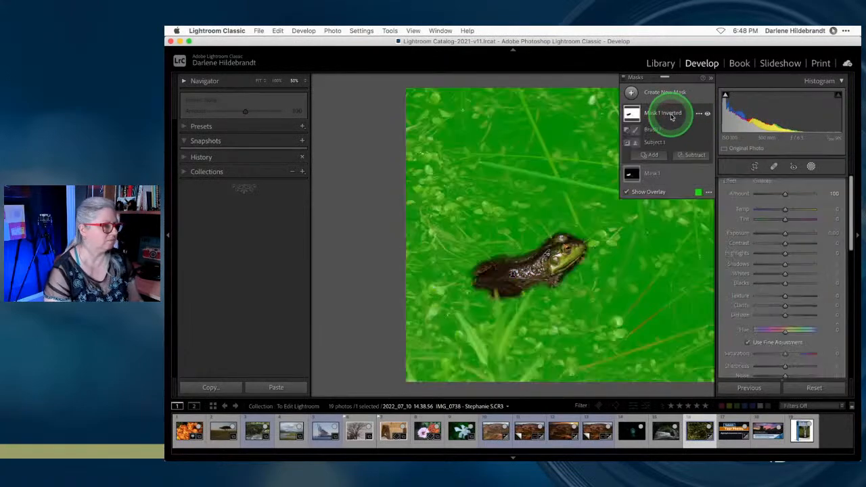
Rename the frog's subject mask, Mask 1, as "frog".
left_click(656, 174)
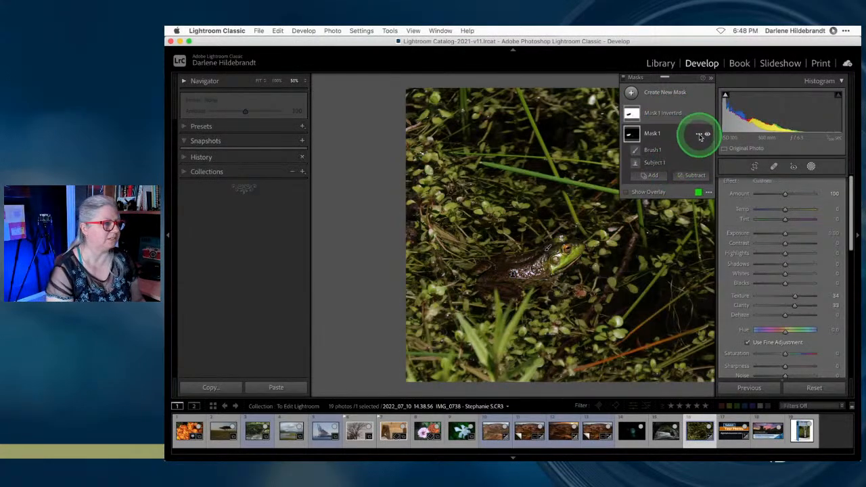
left_click(700, 134)
left_click(706, 140)
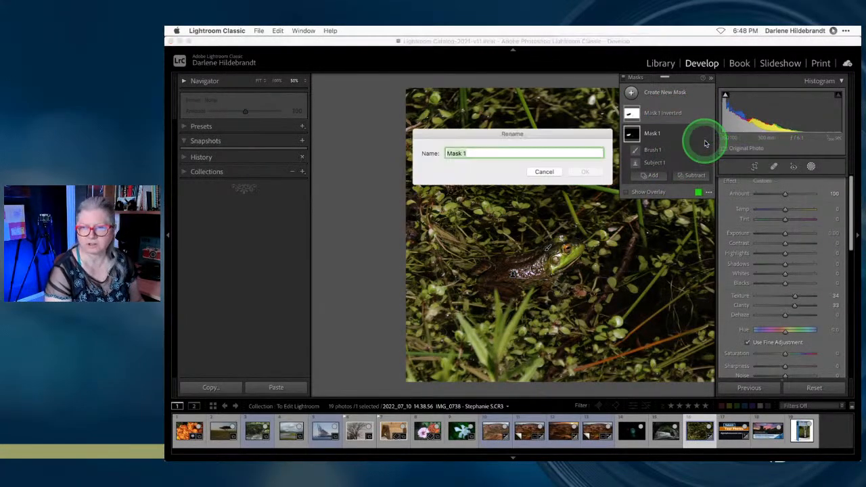
type("frog")
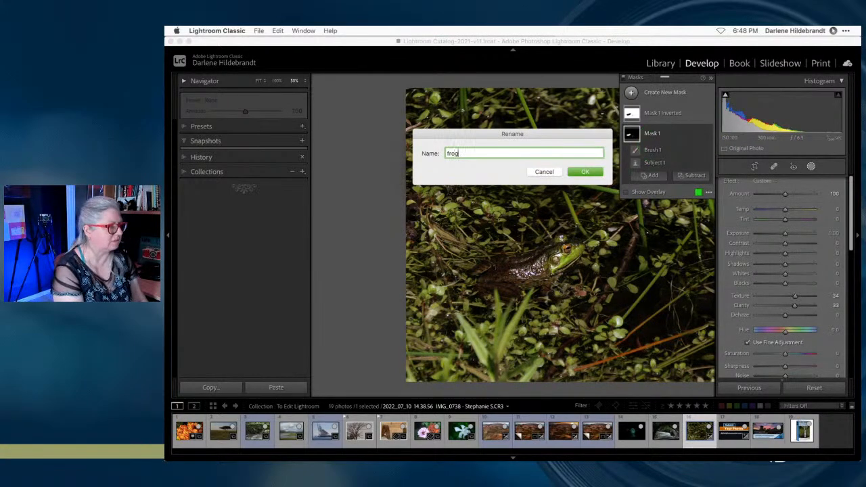
key("Return")
Rename the inverted mask as "background".
left_click(681, 121)
left_click(699, 115)
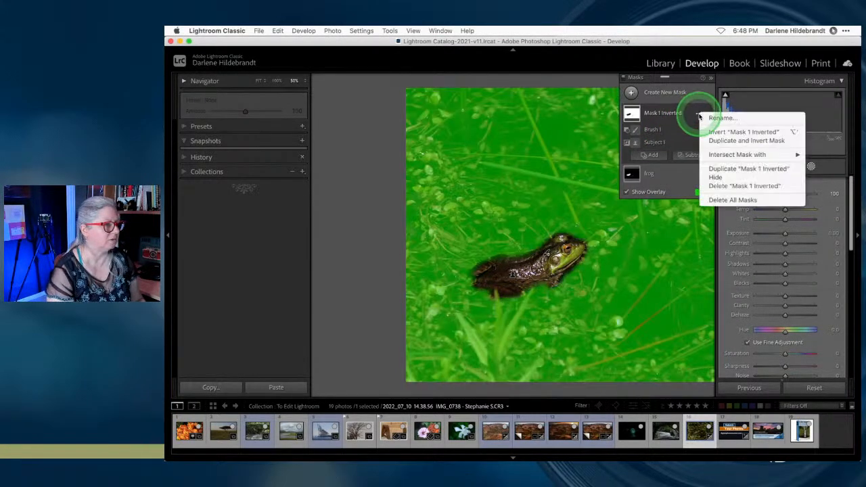
left_click(708, 118)
type("background")
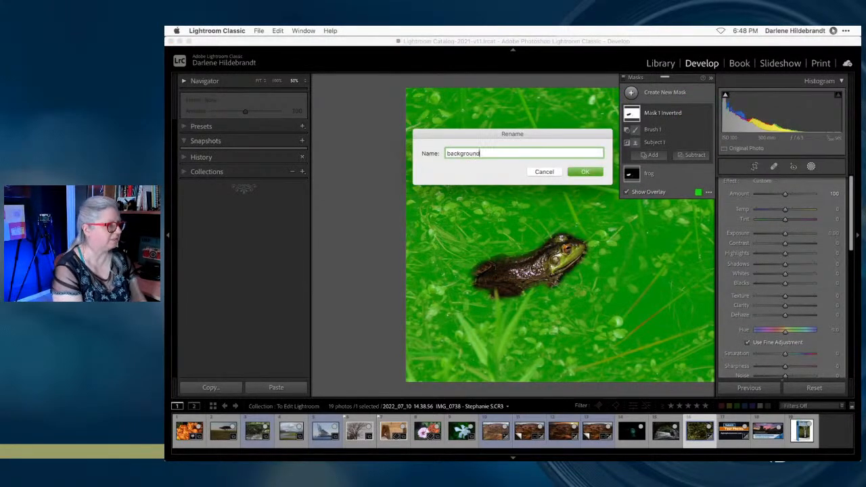
key("Return")
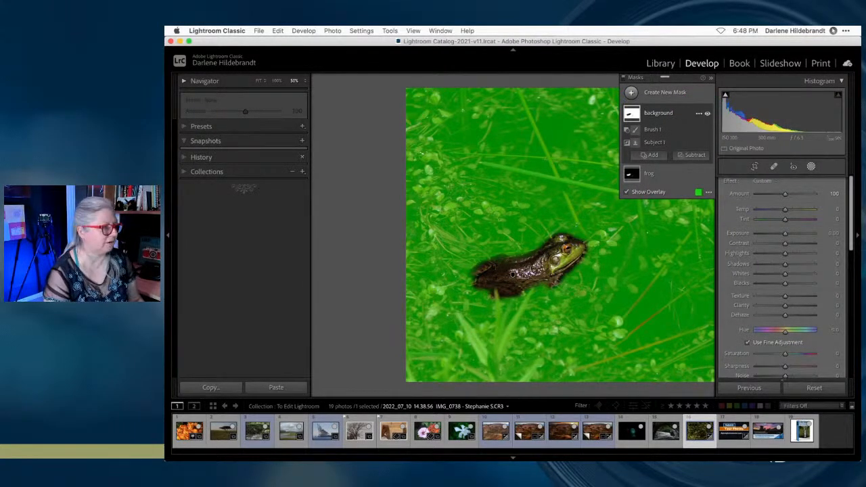
Darken the background mask by setting its Exposure to -0.25 and its Highlights to -34.
scroll(573, 190, "right", 1)
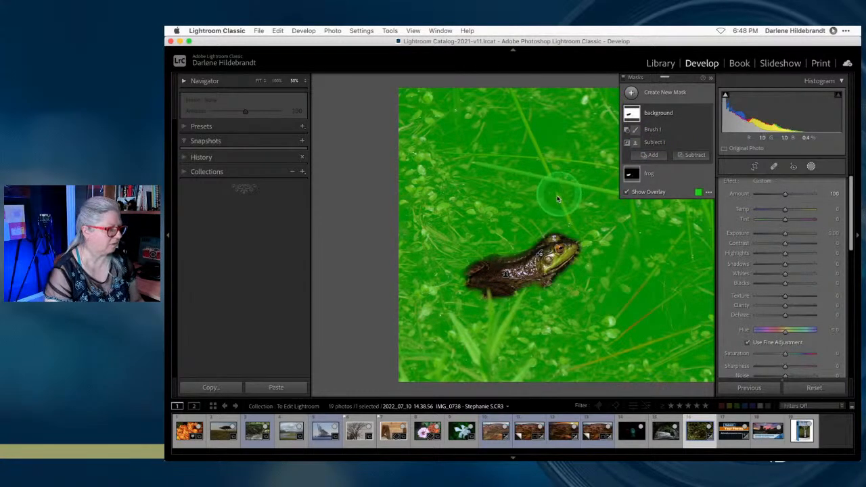
left_click(802, 267)
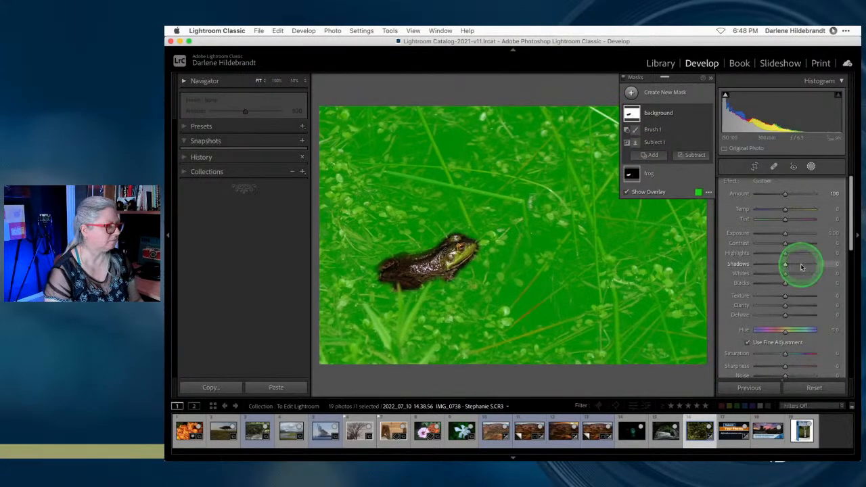
left_click(785, 234)
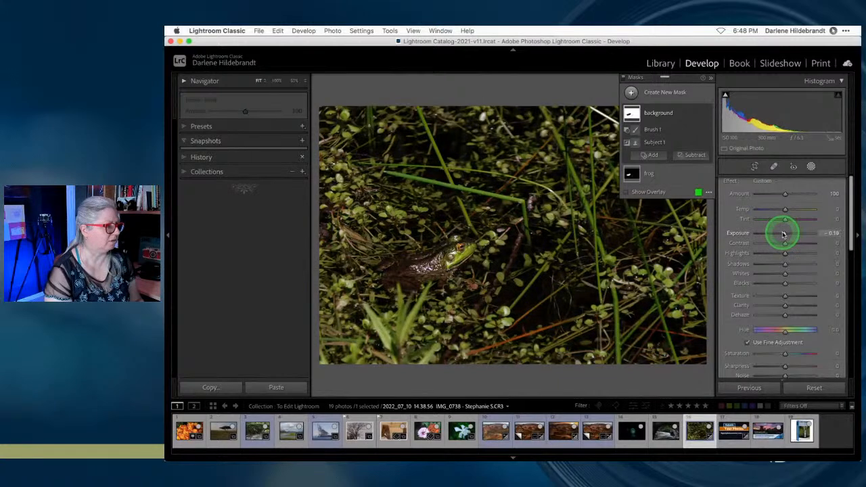
left_click(784, 254)
mouse_move(785, 255)
left_mouse_down()
mouse_move(736, 251)
mouse_move(835, 255)
mouse_move(766, 254)
mouse_move(778, 254)
left_mouse_up()
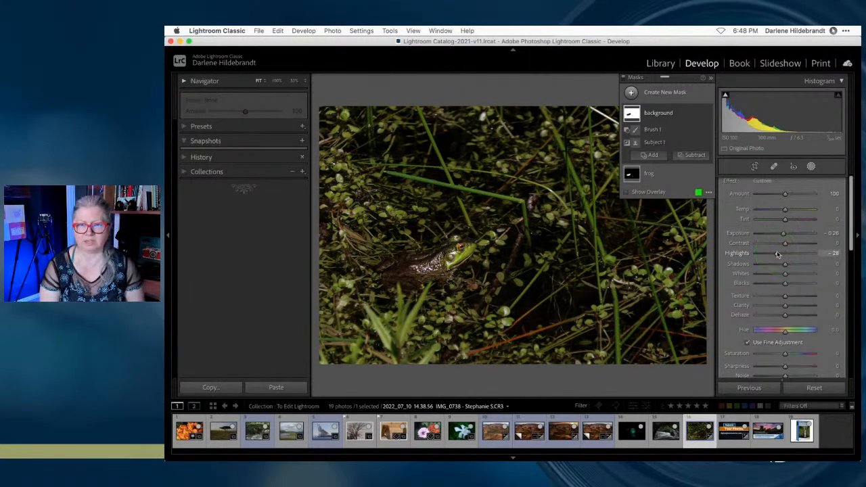
left_click_drag(779, 254, 778, 253)
left_click_drag(777, 235, 783, 237)
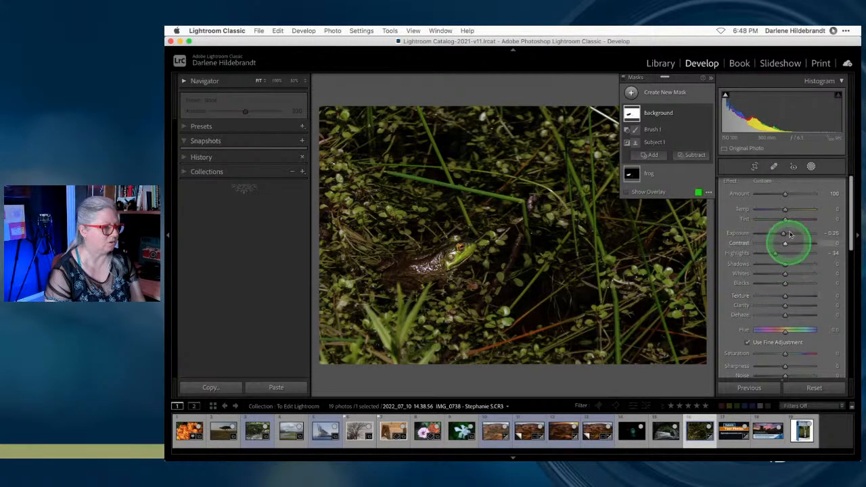
Soften the background mask with Contrast -33, Texture -36, Clarity -11, Saturation -10 and Sharpness -34.
left_click_drag(781, 242, 774, 248)
mouse_move(785, 297)
left_mouse_down()
mouse_move(772, 296)
mouse_move(781, 308)
left_mouse_up()
mouse_move(774, 363)
left_mouse_down()
mouse_move(783, 349)
mouse_move(768, 366)
mouse_move(776, 362)
mouse_move(738, 364)
mouse_move(775, 366)
left_mouse_up()
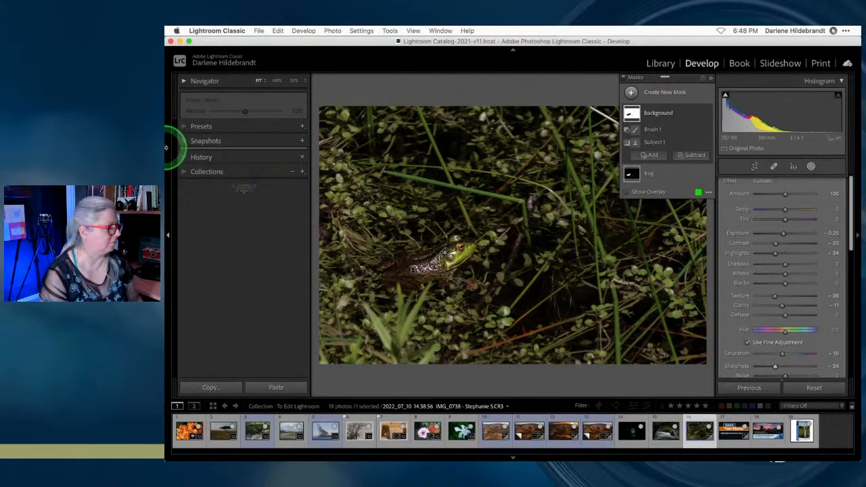
Hide the presets and history side panel to enlarge the photo, and compare it with the background mask off and on.
left_click(168, 235)
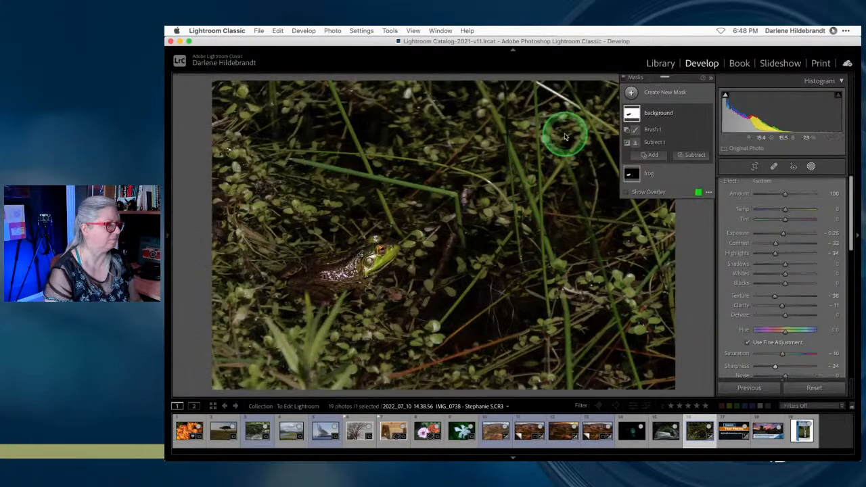
left_click(707, 115)
left_click(707, 115)
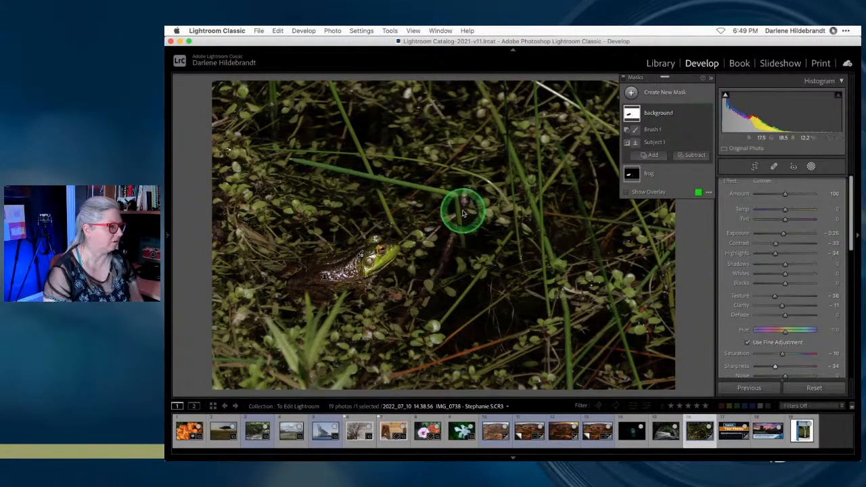
Leave masking and add a post-crop vignette with Amount -31 and Feather 76.
left_click(810, 167)
scroll(785, 234, "down", 15)
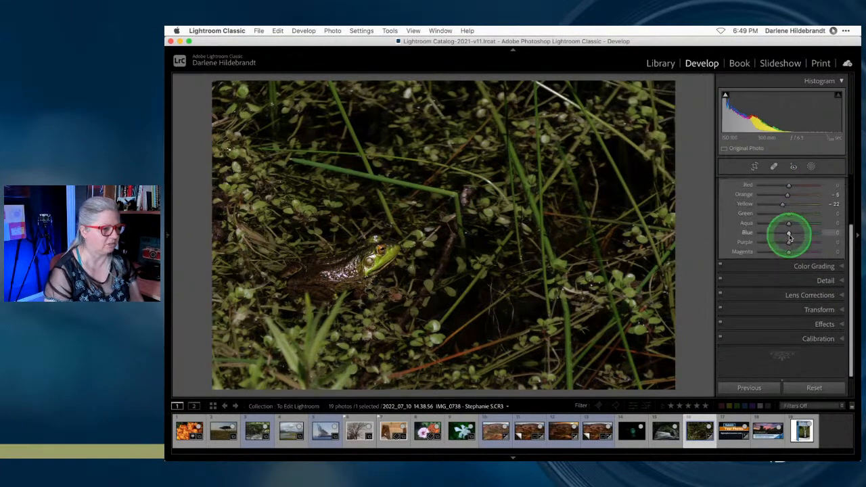
left_click(821, 323)
mouse_move(781, 290)
left_mouse_down()
mouse_move(770, 292)
mouse_move(778, 291)
left_mouse_up()
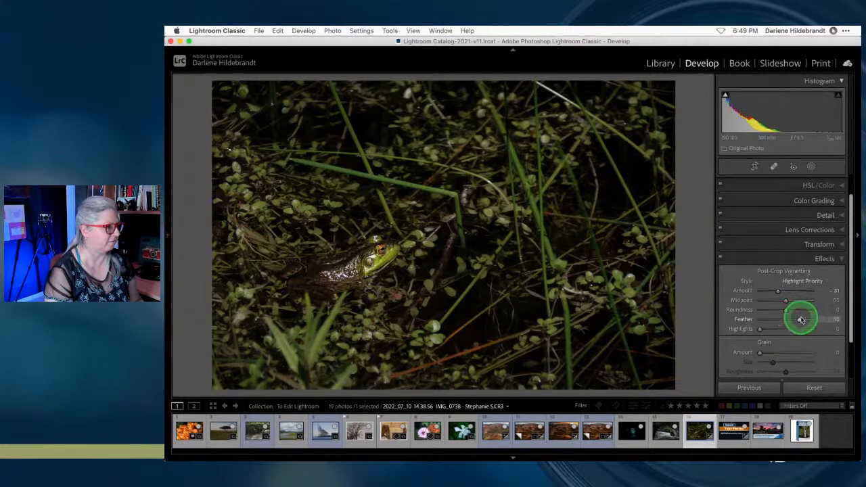
Refine the global tone by setting Whites to +16, Blacks to -19 and Exposure to -0.05.
scroll(792, 324, "up", 3)
left_click(827, 183)
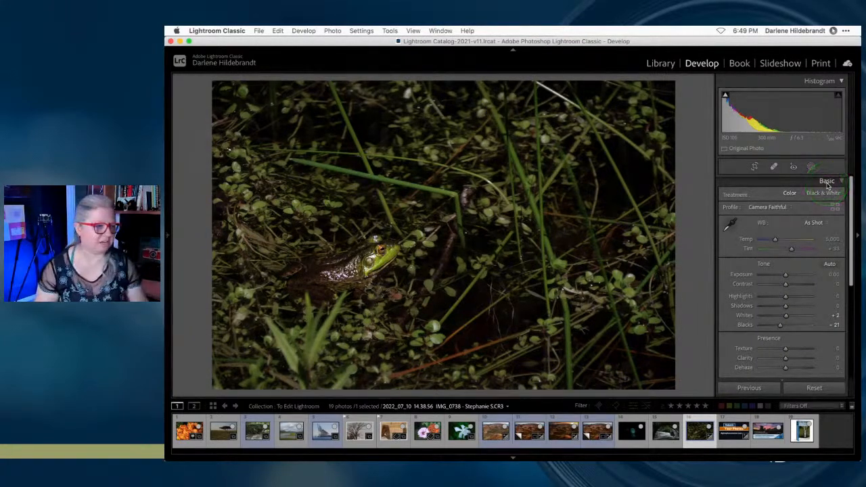
left_click(786, 316, "alt")
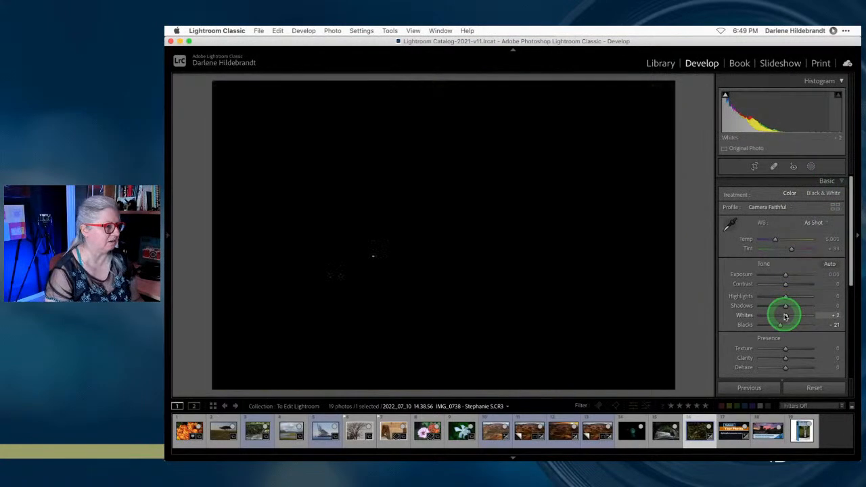
mouse_move(787, 317)
left_mouse_down()
mouse_move(797, 318)
mouse_move(781, 327)
left_mouse_up()
left_click_drag(784, 274, 786, 276)
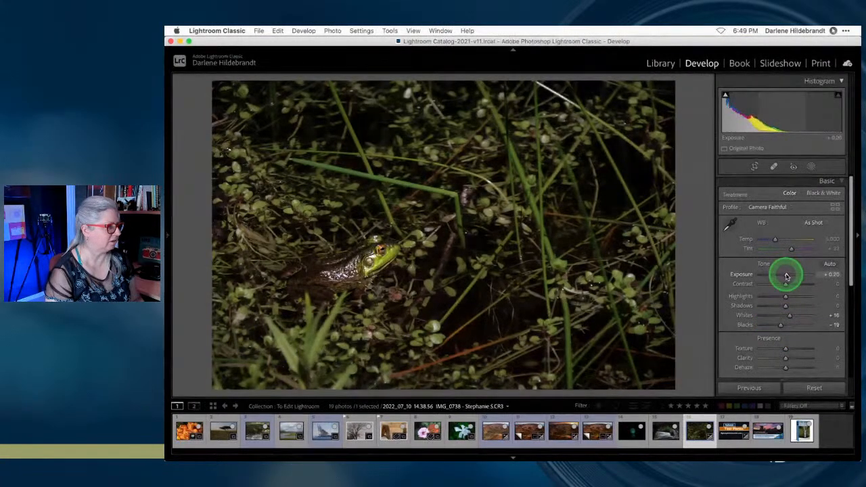
Brighten the frog mask by setting its Exposure to 0.34, and leave masking.
left_click(811, 167)
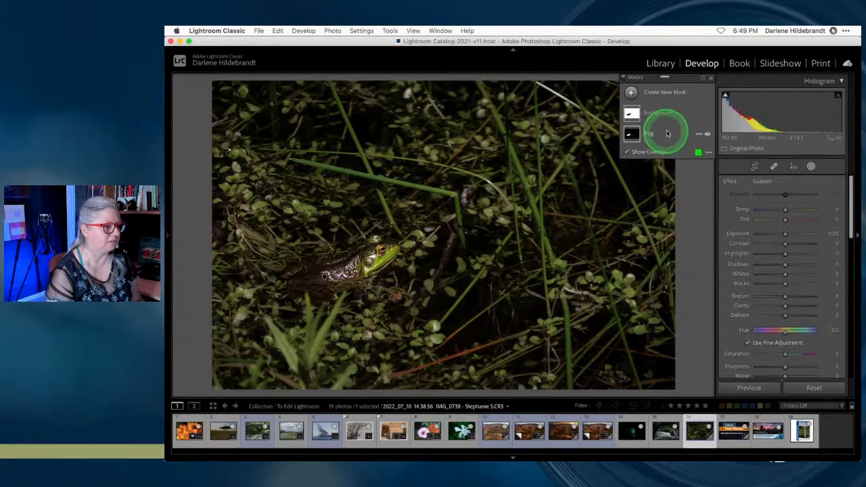
left_click(667, 134)
left_click_drag(785, 233, 787, 235)
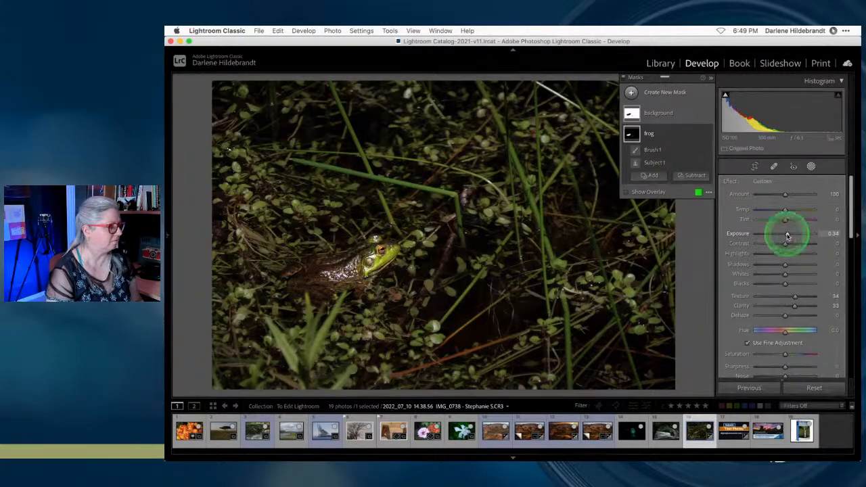
left_click(811, 166)
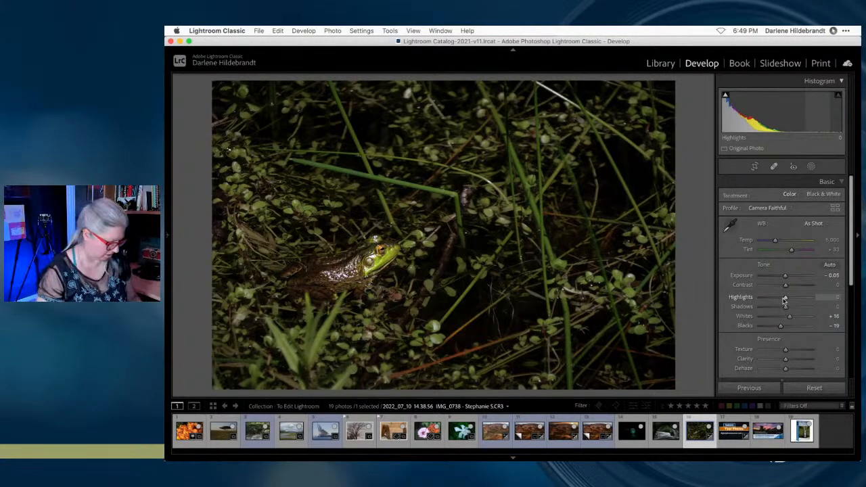
Crop the photo tighter at its original aspect ratio, placing the frog's head near the lower-left rule-of-thirds intersection.
key("r")
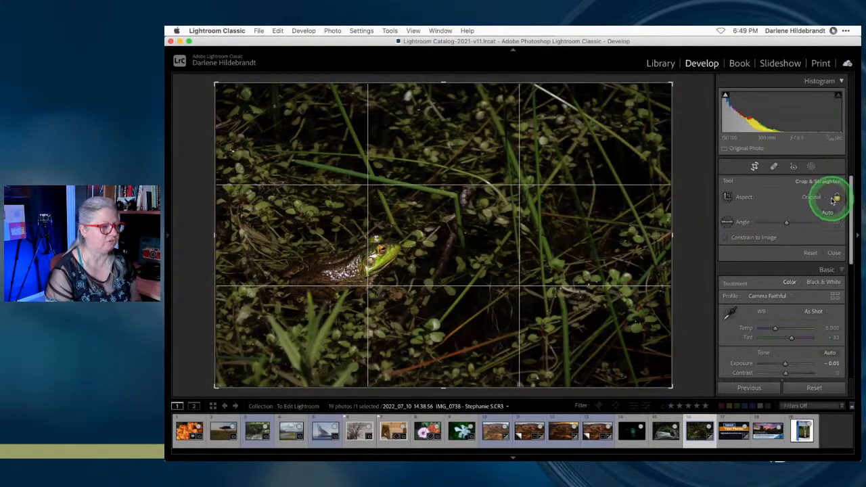
left_click_drag(672, 85, 626, 108)
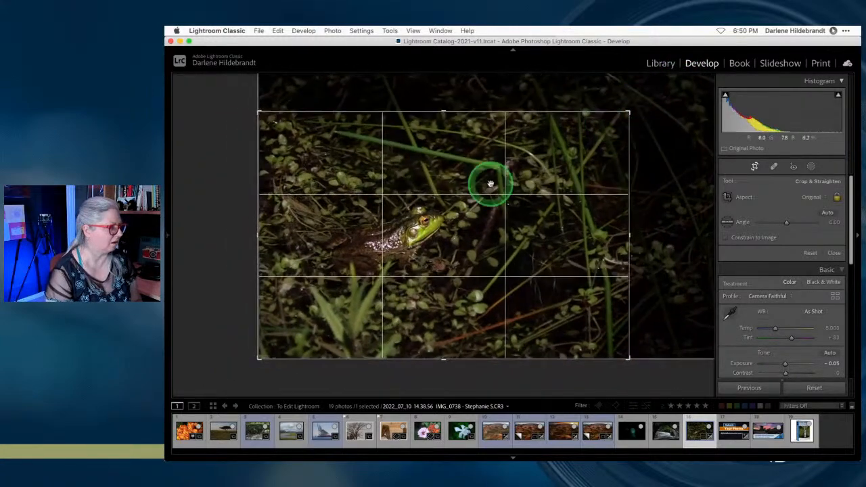
mouse_move(485, 205)
left_mouse_down()
mouse_move(480, 199)
mouse_move(482, 219)
left_mouse_up()
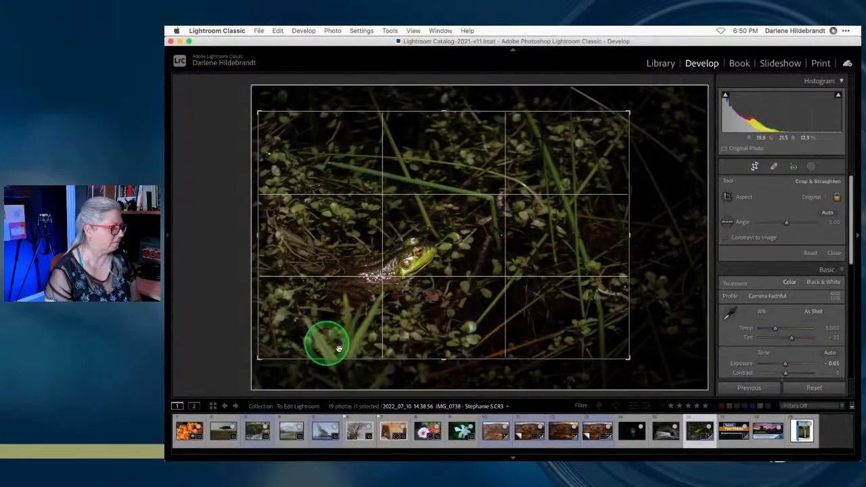
left_click_drag(342, 356, 354, 309)
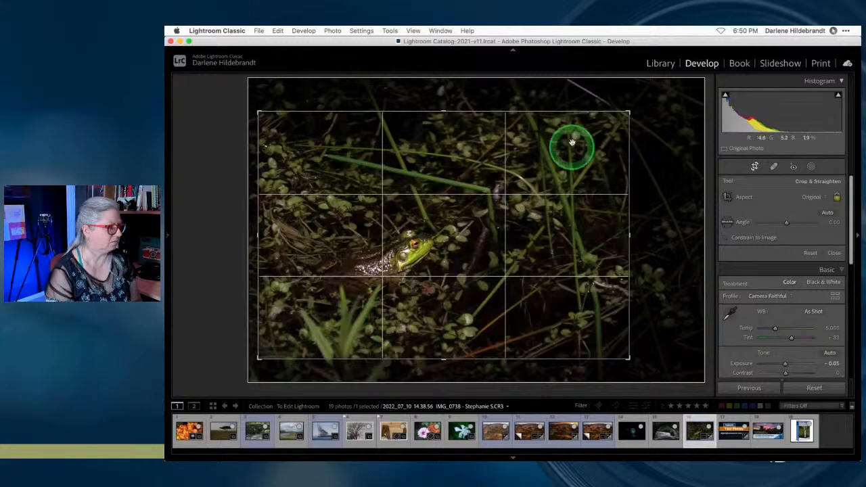
left_click_drag(617, 116, 611, 120)
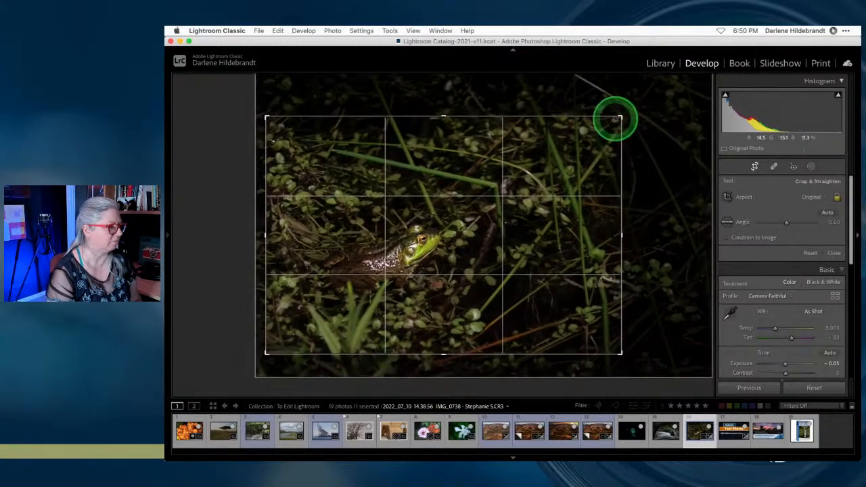
left_click_drag(532, 197, 507, 196)
key("Return")
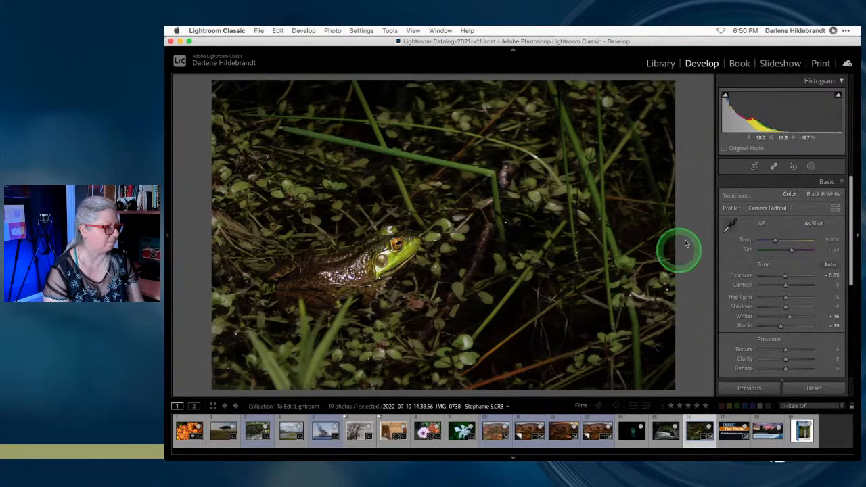
Strengthen the post-crop vignette to Amount -43, comparing the edited photo with its before view.
scroll(788, 279, "down", 5)
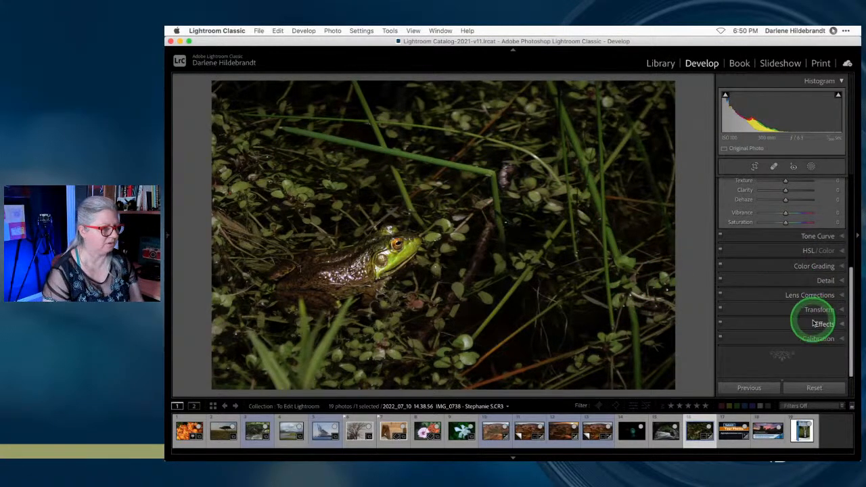
left_click(817, 323)
left_click_drag(776, 289, 771, 291)
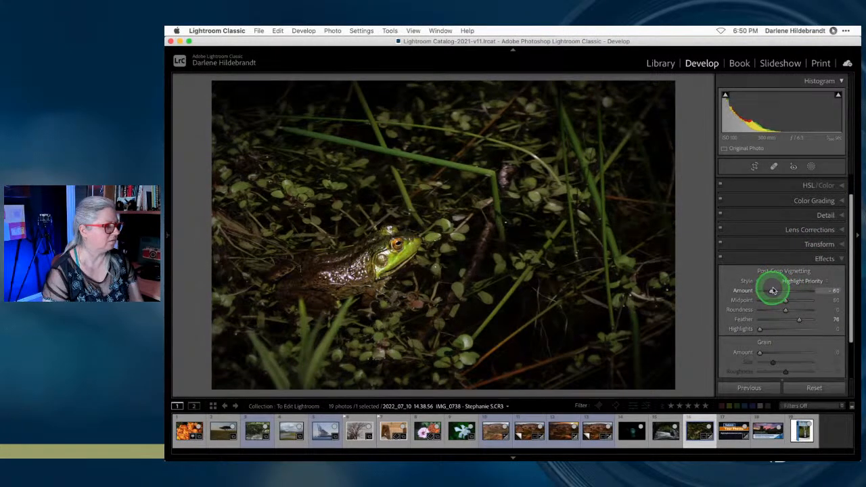
left_click_drag(774, 291, 774, 290)
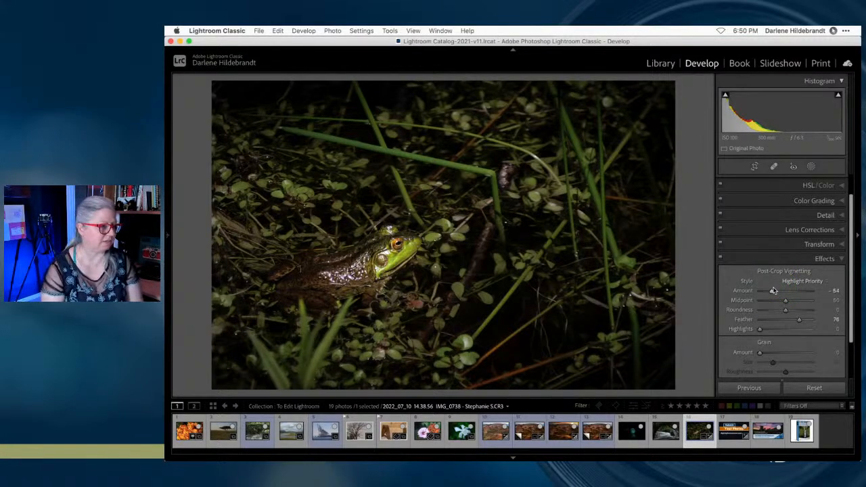
key("backslash")
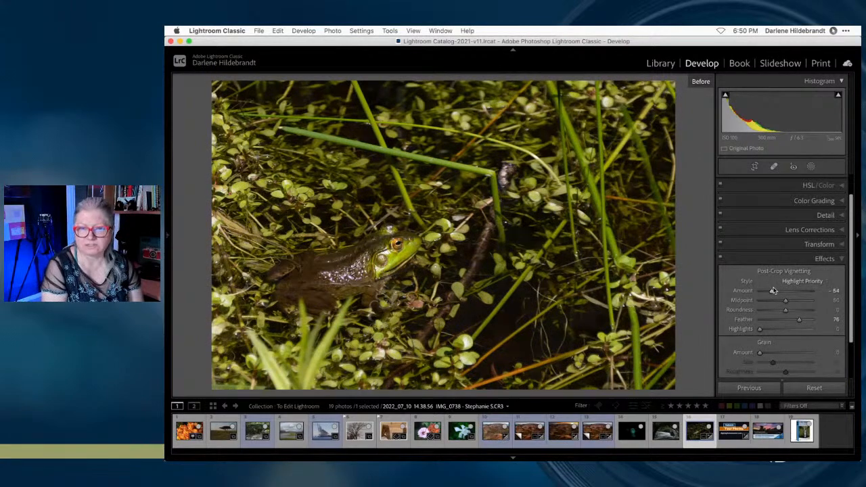
key("backslash")
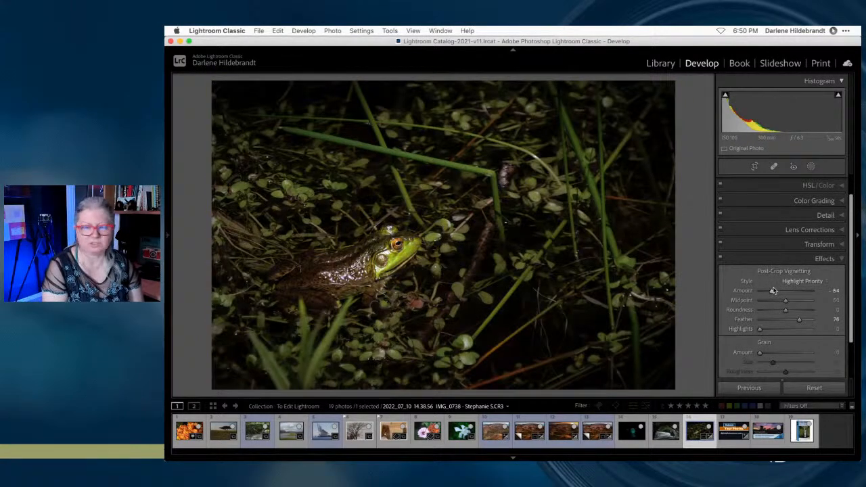
left_click_drag(774, 290, 776, 293)
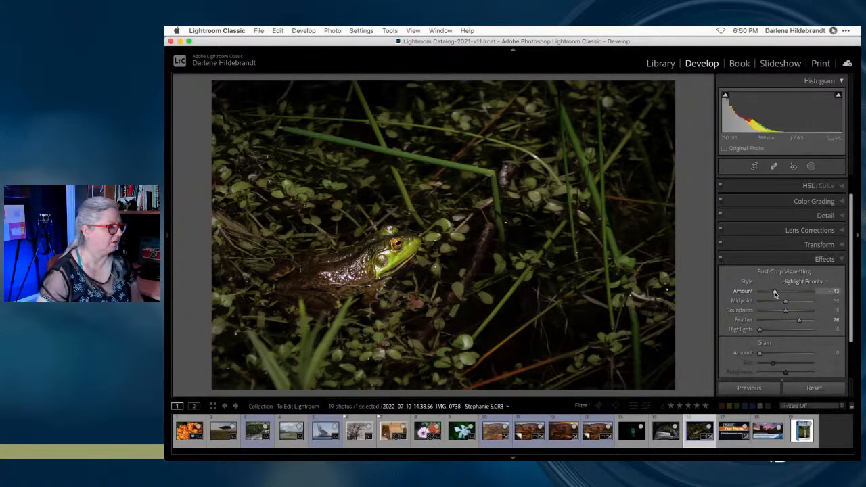
Set the background mask's Saturation to -43, and leave masking.
left_click(811, 168)
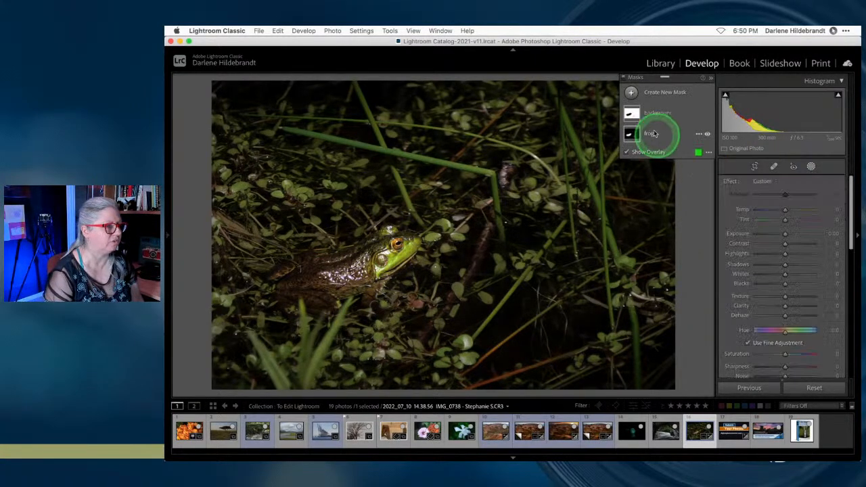
left_click(683, 115)
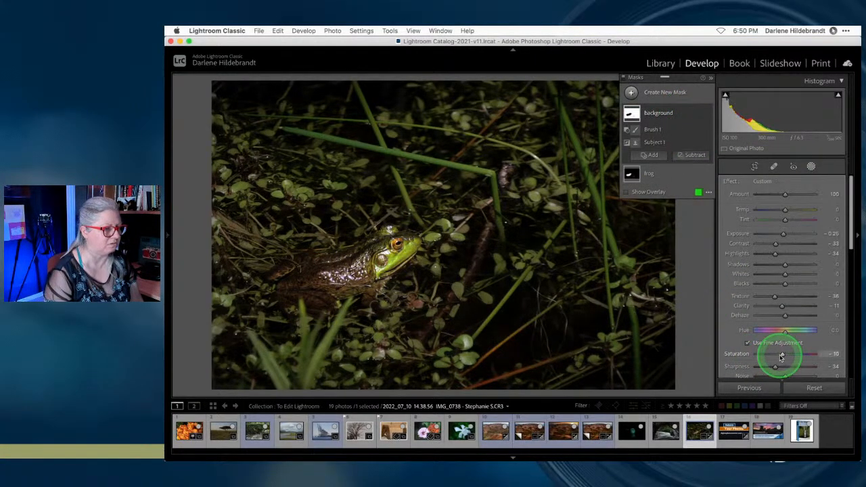
left_click_drag(782, 356, 778, 356)
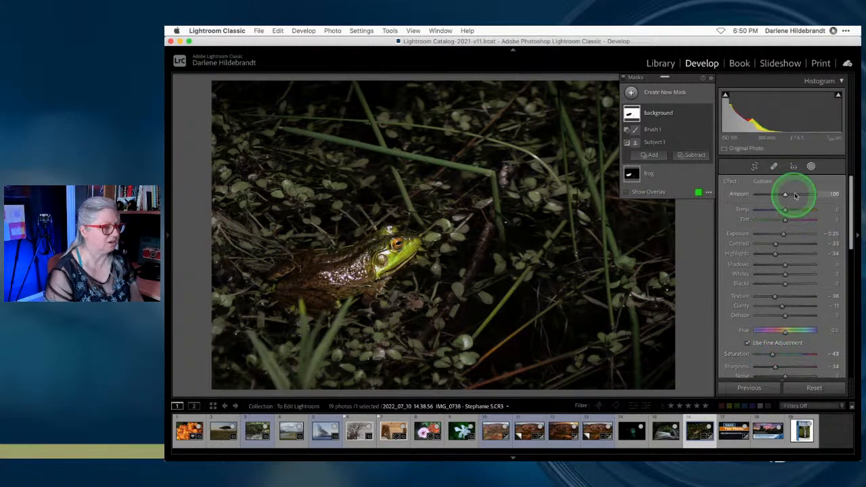
left_click(810, 167)
Tint the shadows blue in Color Grading with Hue 227 and Saturation 20.
scroll(797, 231, "down", 3)
scroll(799, 231, "up", 4)
left_click(770, 228)
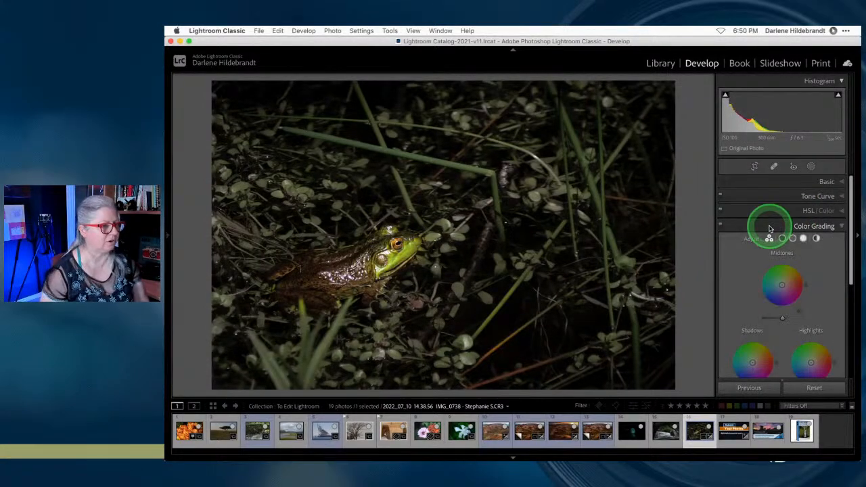
left_click(782, 238)
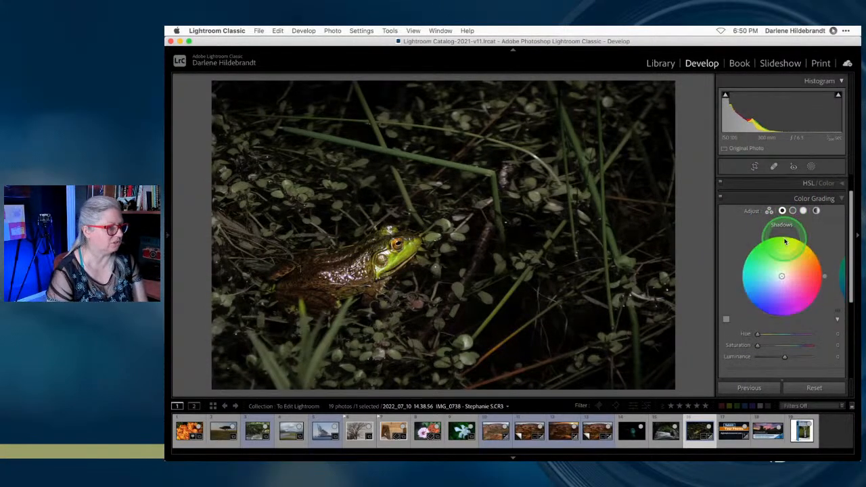
left_click_drag(824, 276, 767, 238)
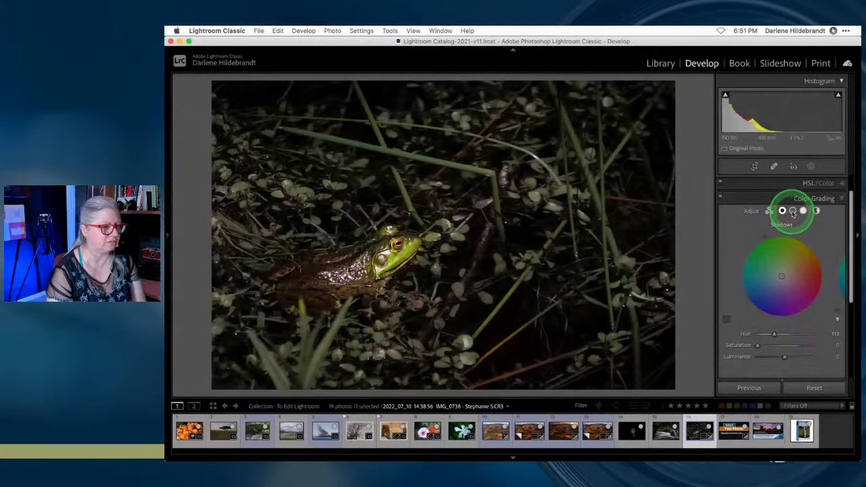
mouse_move(758, 345)
left_mouse_down()
mouse_move(789, 342)
mouse_move(737, 348)
mouse_move(766, 347)
left_mouse_up()
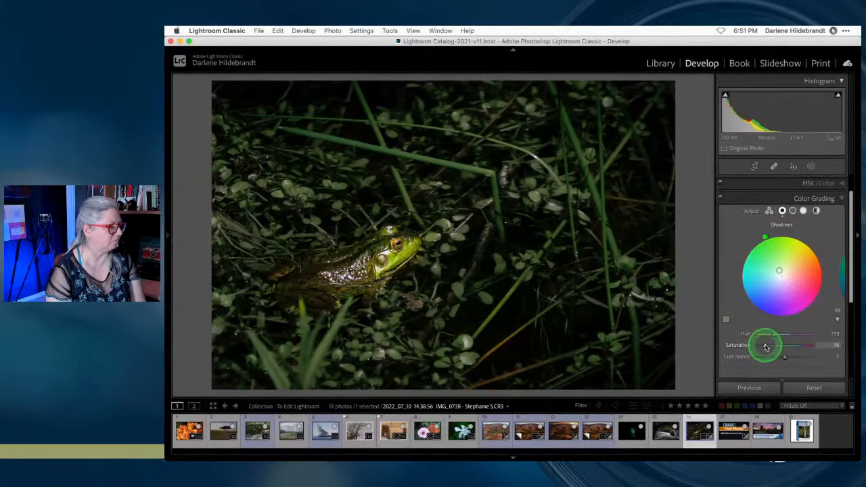
left_click_drag(765, 348, 767, 347)
left_click_drag(766, 237, 762, 305)
left_click(766, 347)
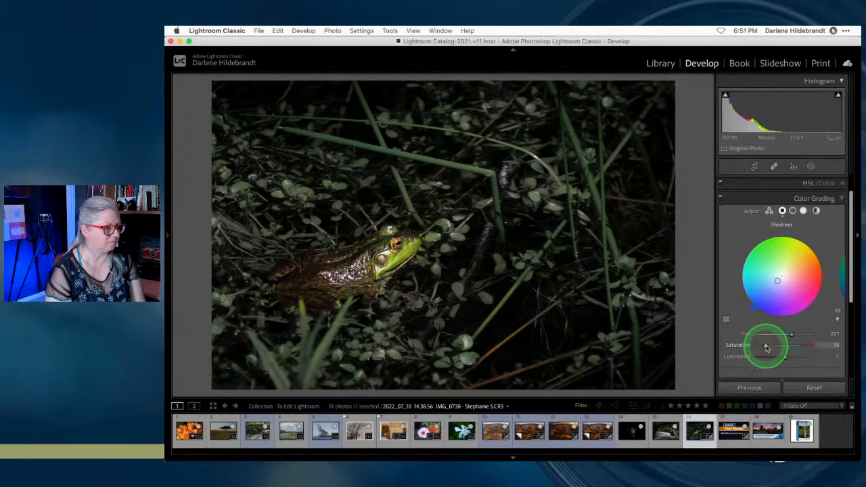
left_click_drag(757, 346, 770, 346)
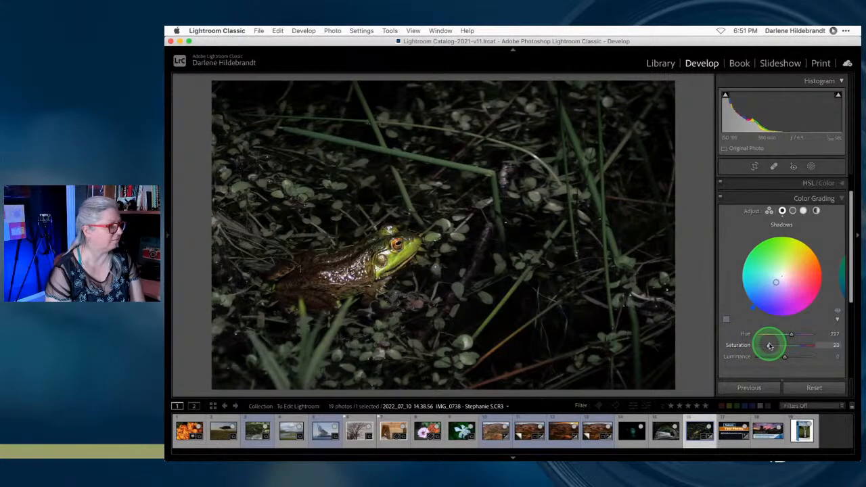
Tint the midtones green in Color Grading with Hue 118 and Saturation 22.
left_click(792, 211)
left_click_drag(761, 277, 758, 249)
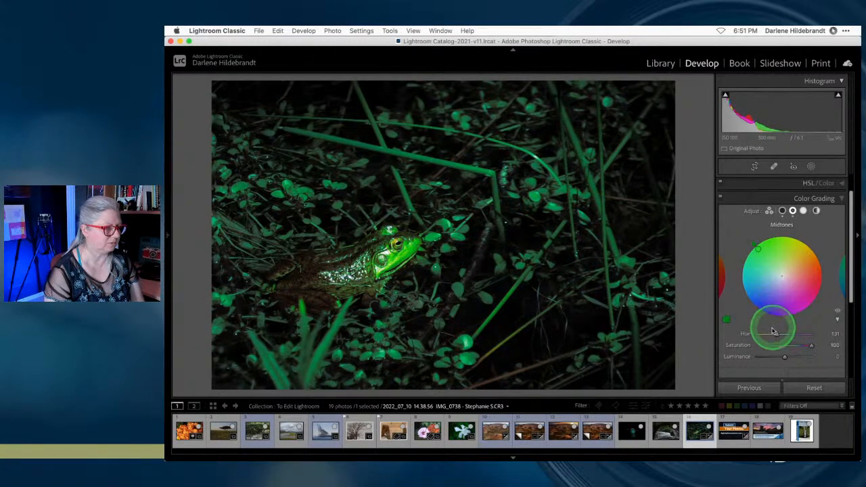
left_click_drag(764, 345, 771, 346)
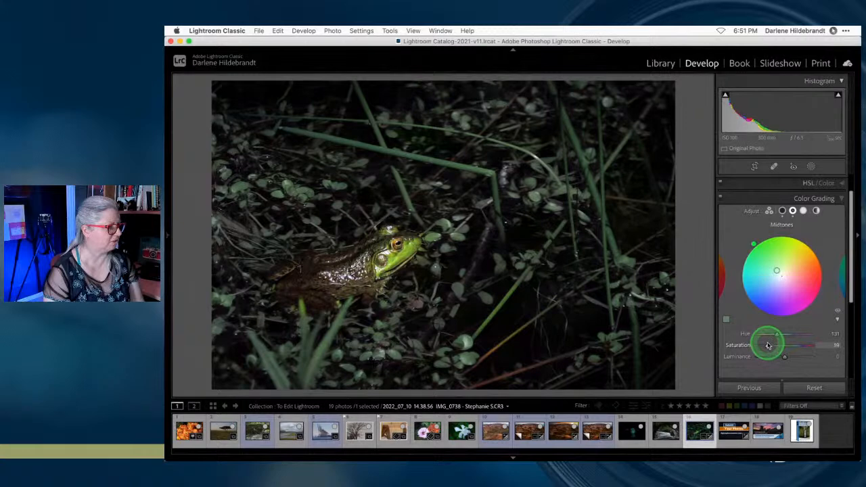
left_click_drag(770, 346, 771, 345)
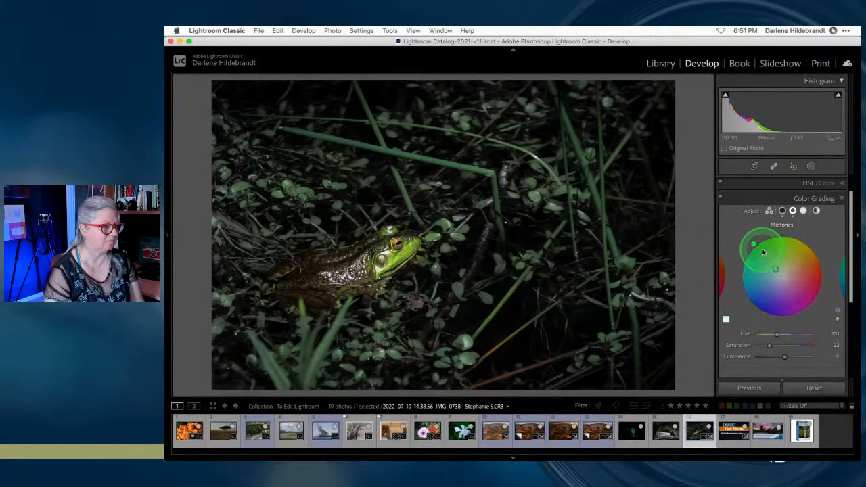
left_click_drag(756, 245, 763, 239)
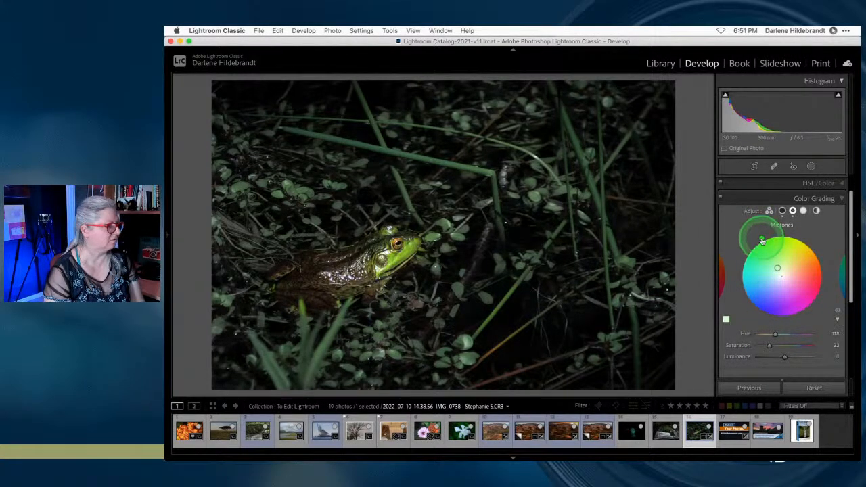
Tint the highlights yellow with Hue 68 and Saturation 51, and switch the color grading off for comparison.
left_click(798, 238)
left_click_drag(758, 345, 784, 345)
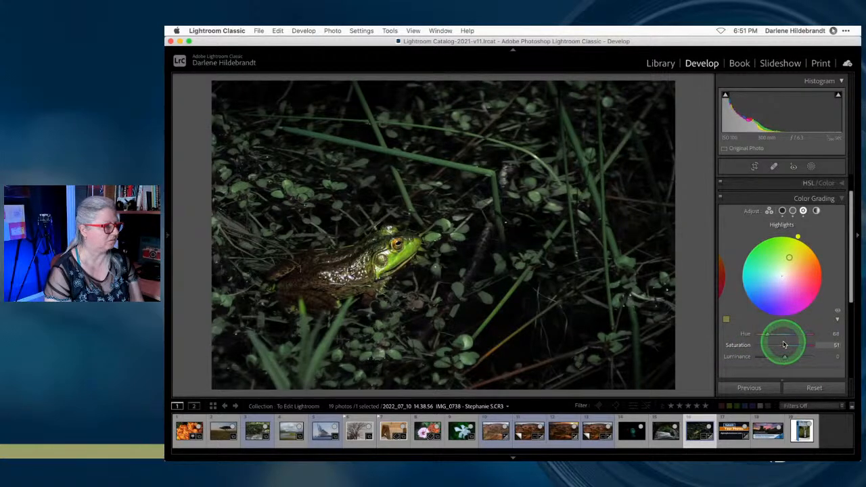
left_click(721, 199)
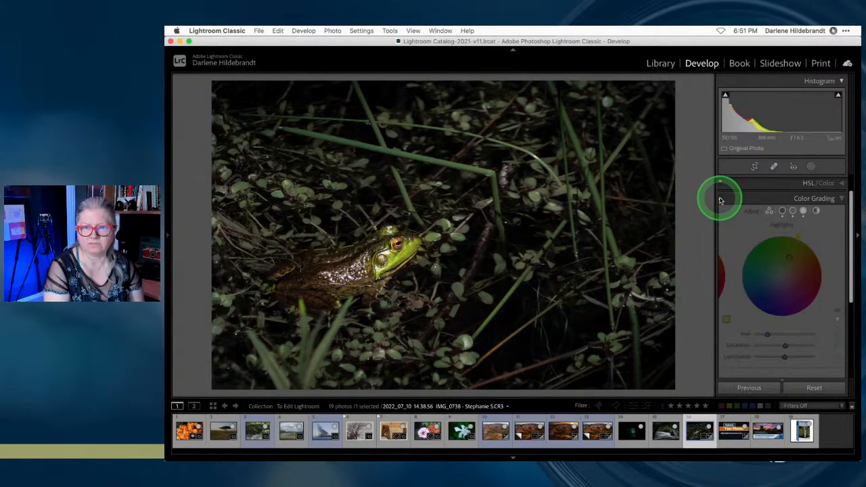
Switch the color grading back on, collapse its settings, and compare the frog photo's before and after views.
left_click(720, 199)
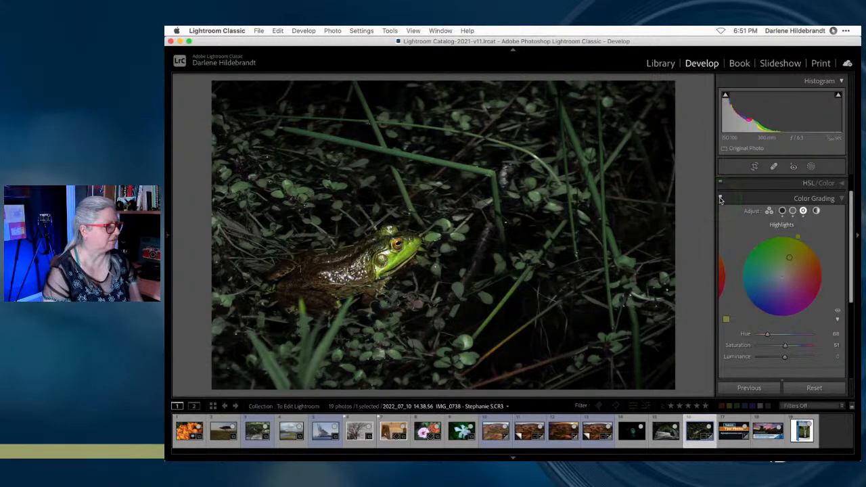
left_click(772, 198)
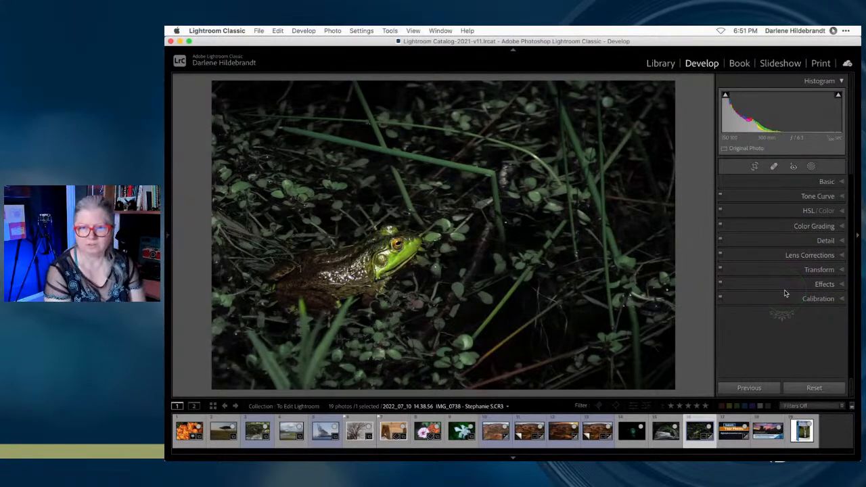
key("backslash")
key("backslash")
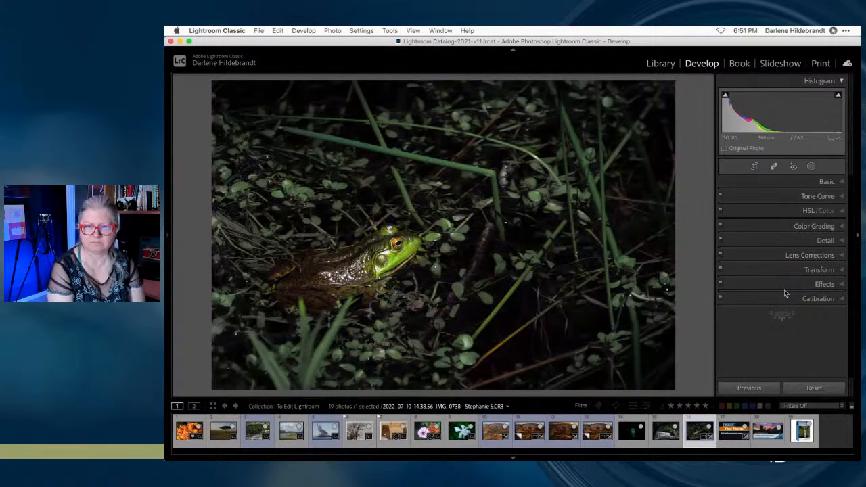
left_click(785, 293)
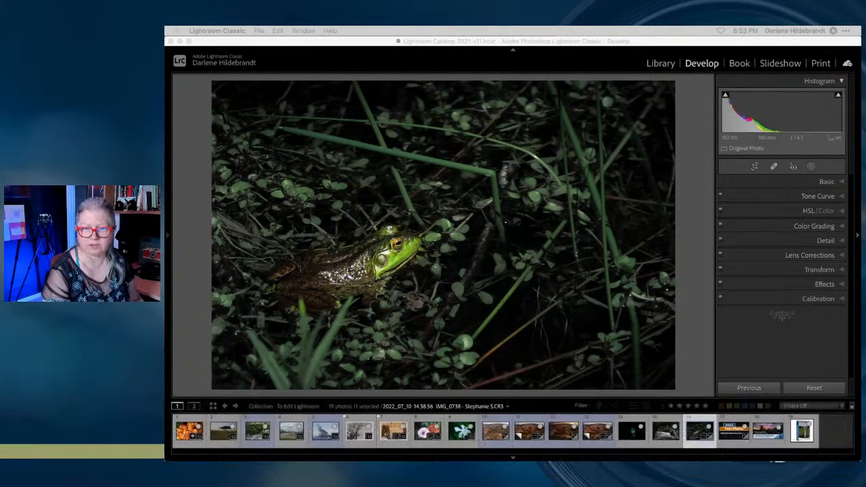
Switch to the Library grid and show the contents of the Downloads folder.
left_click(685, 207)
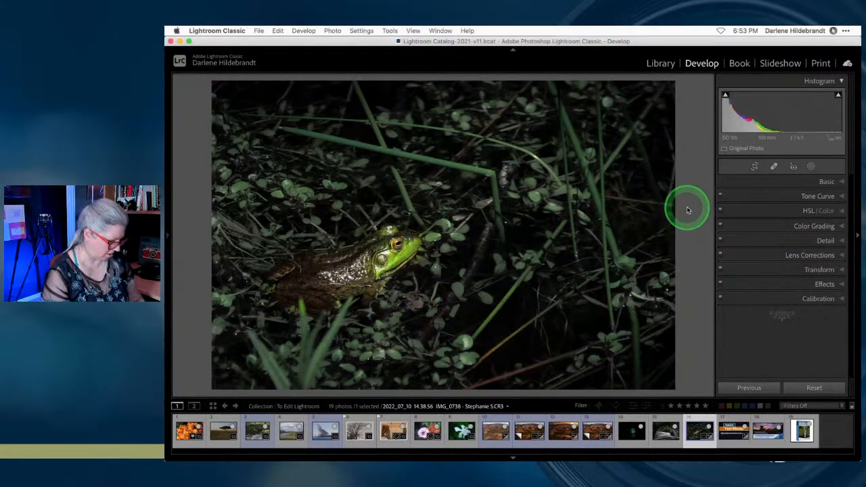
key("g")
scroll(257, 234, "up", 4)
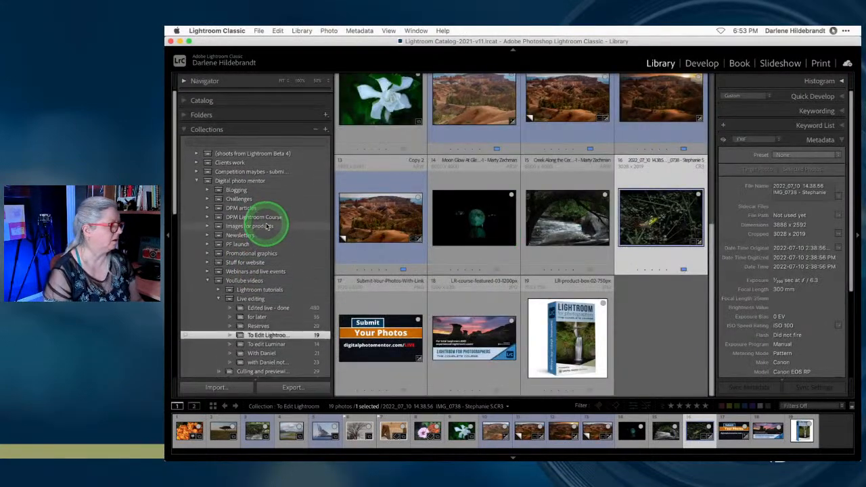
left_click(184, 113)
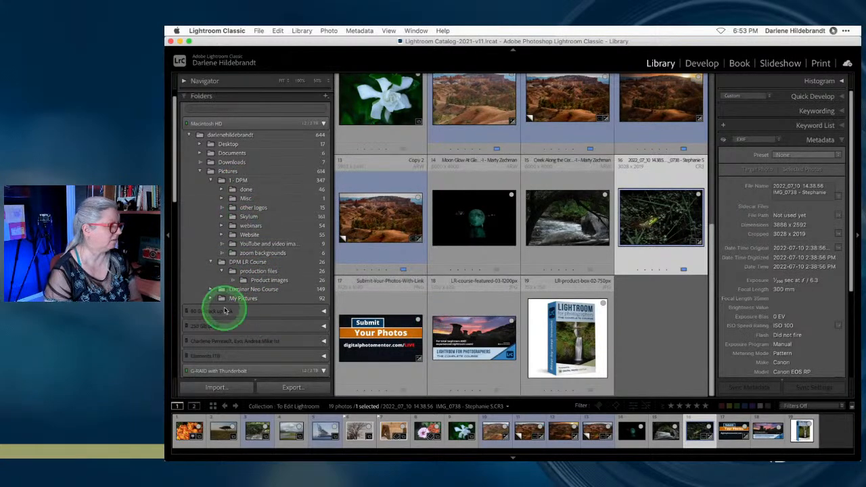
left_click(237, 164)
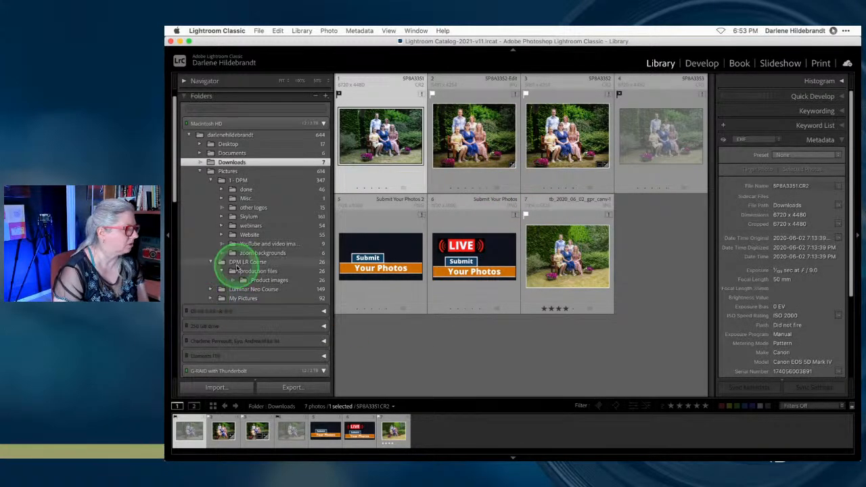
Open the zoom backgrounds folder, view zoom1 enlarged, and return to the grid.
left_click(257, 252)
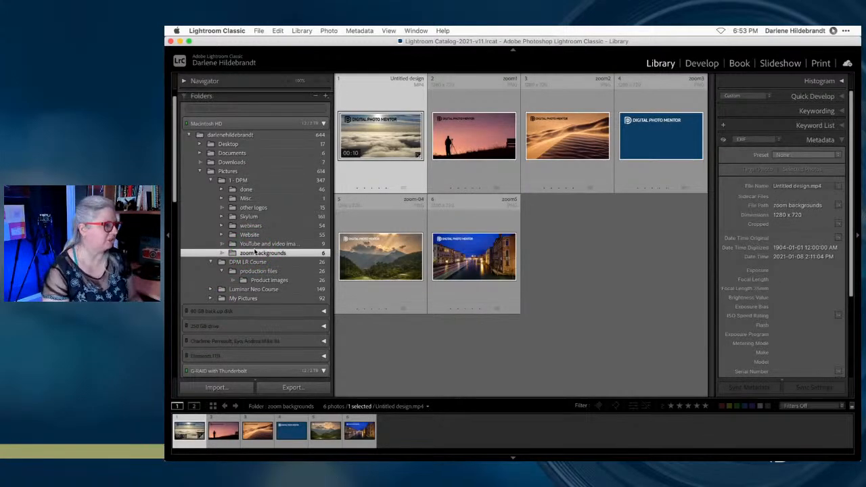
double_click(462, 140)
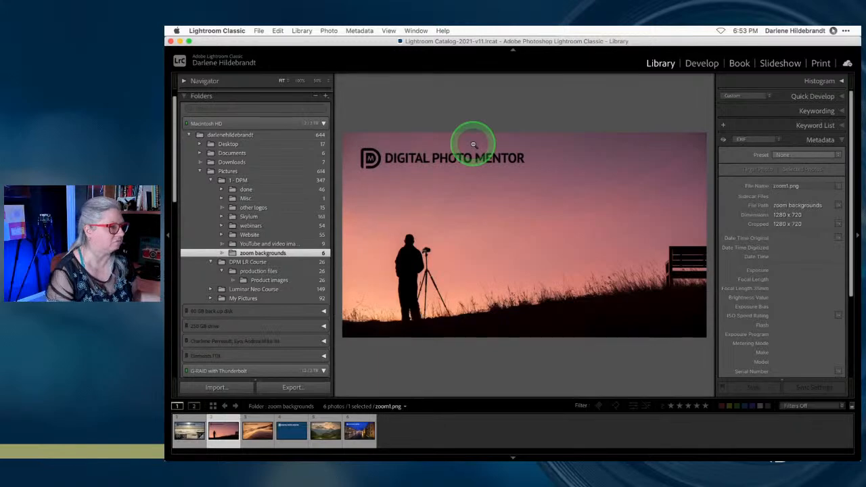
double_click(474, 144)
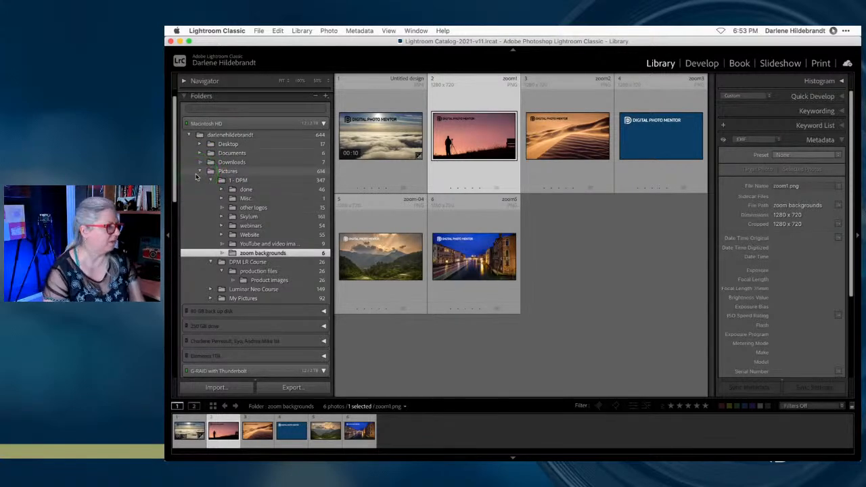
Select all photos in the Downloads folder, clear the selection, and go back to the zoom backgrounds folder.
left_click(231, 163)
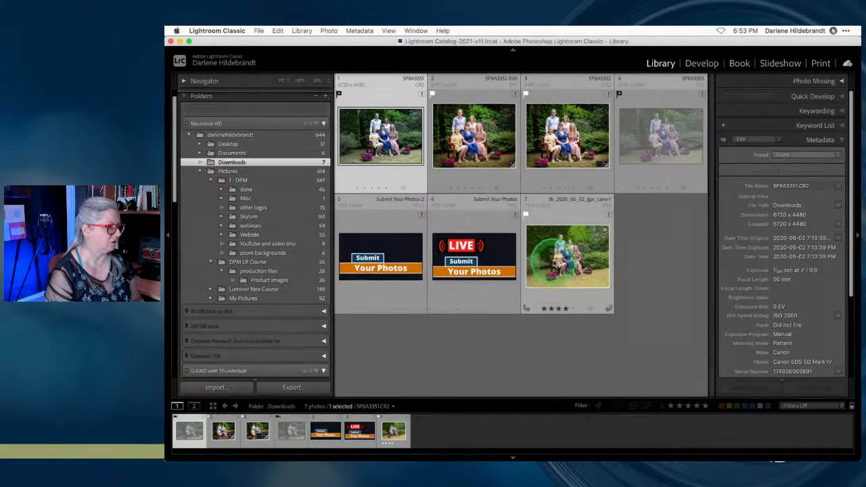
key("super+a")
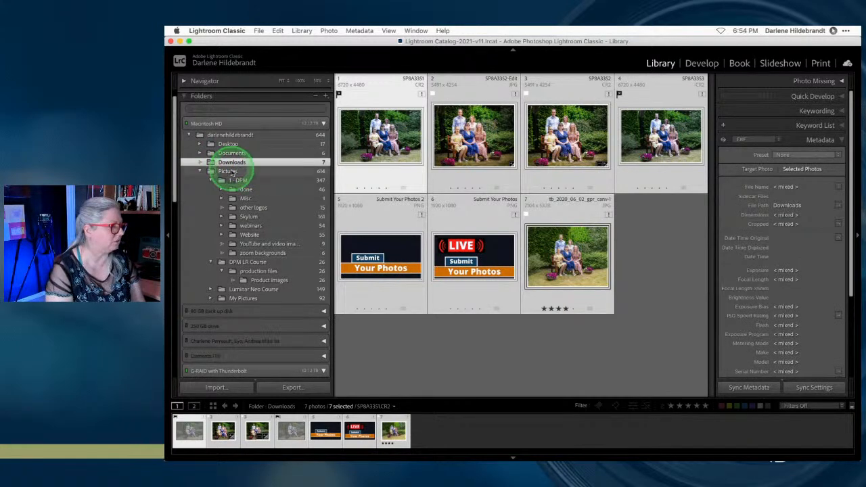
left_click(456, 354)
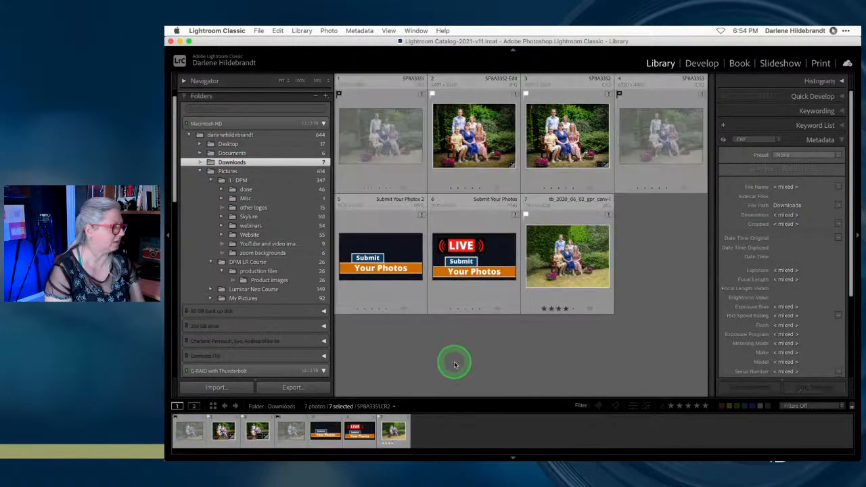
left_click(265, 253)
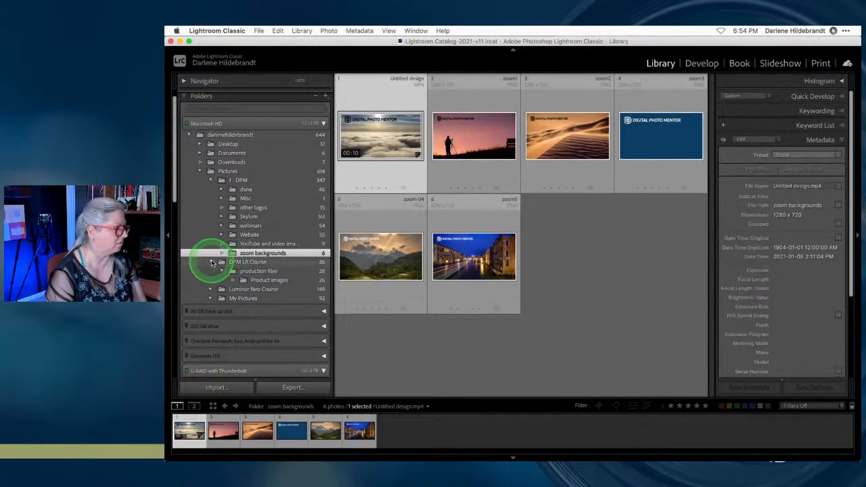
Move the DPM LR Course folder from Pictures into the Downloads folder.
left_click(218, 262)
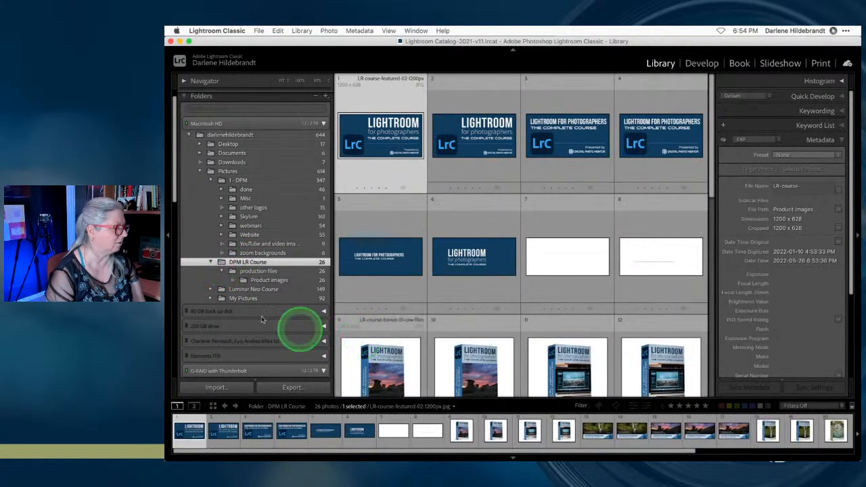
scroll(409, 262, "down", 5)
scroll(410, 263, "up", 5)
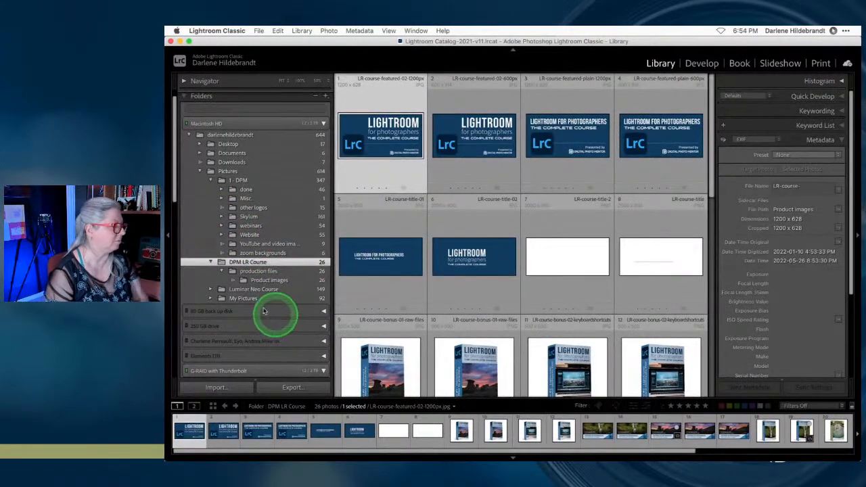
left_click_drag(221, 264, 234, 163)
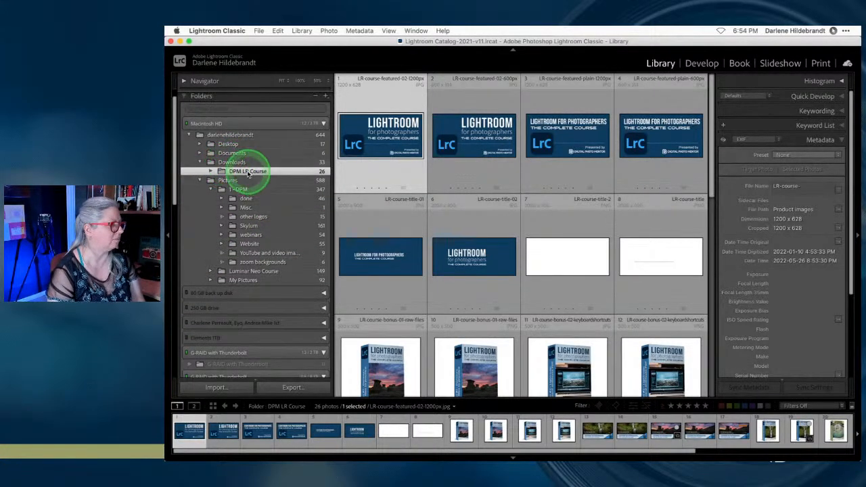
Reveal the LR-course-featured-02-1200px image from the relocated DPM LR Course folder in Finder.
right_click(247, 174)
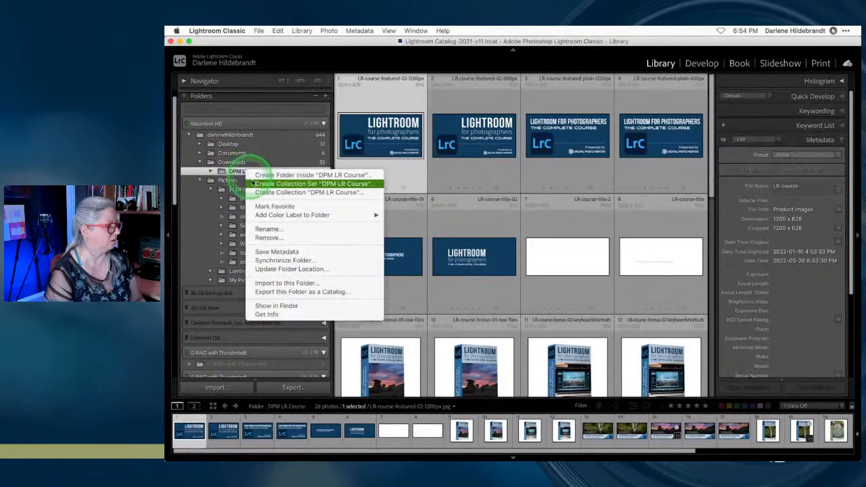
left_click(268, 316)
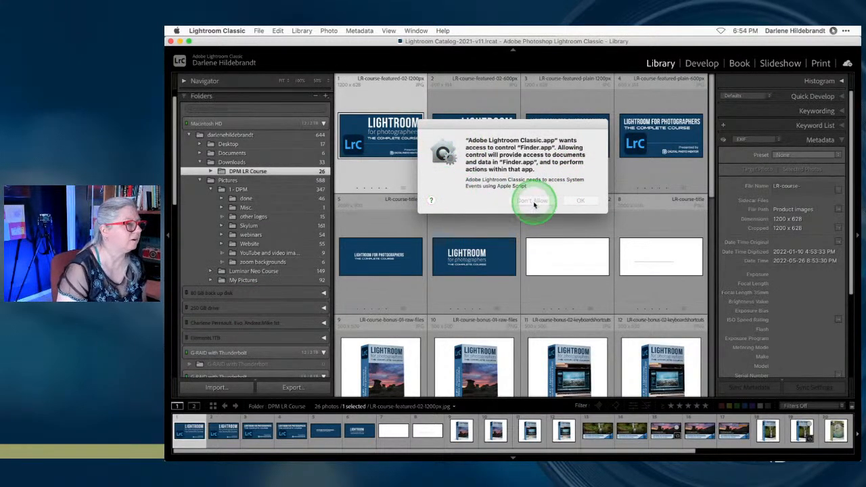
right_click(382, 142)
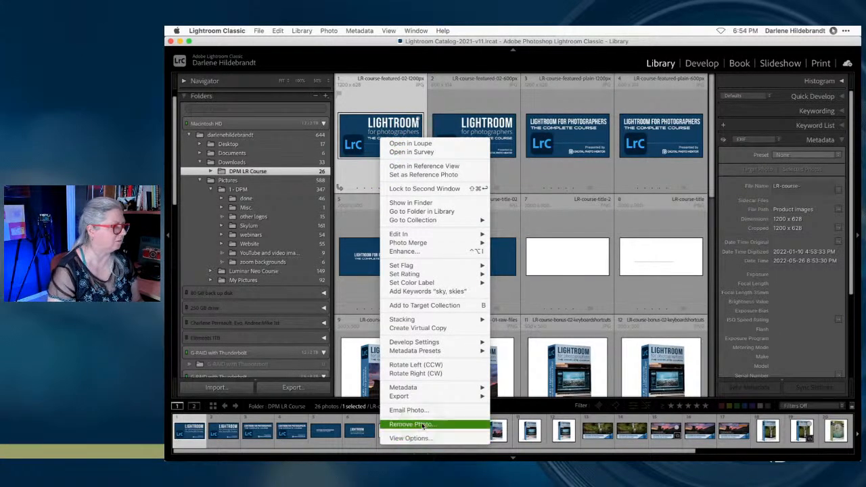
left_click(406, 203)
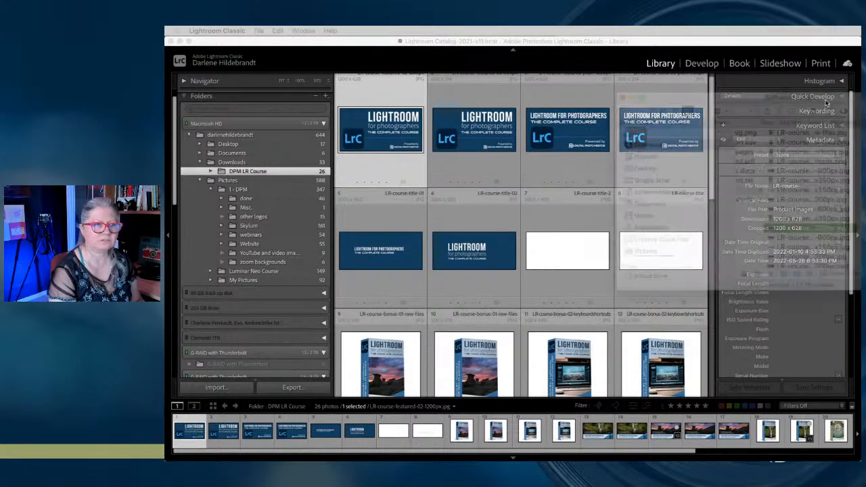
Check the DPM LR Course folder's location and contents under Downloads in Finder, and return to Lightroom Classic.
left_click_drag(861, 81, 533, 121)
scroll(546, 178, "left", 5)
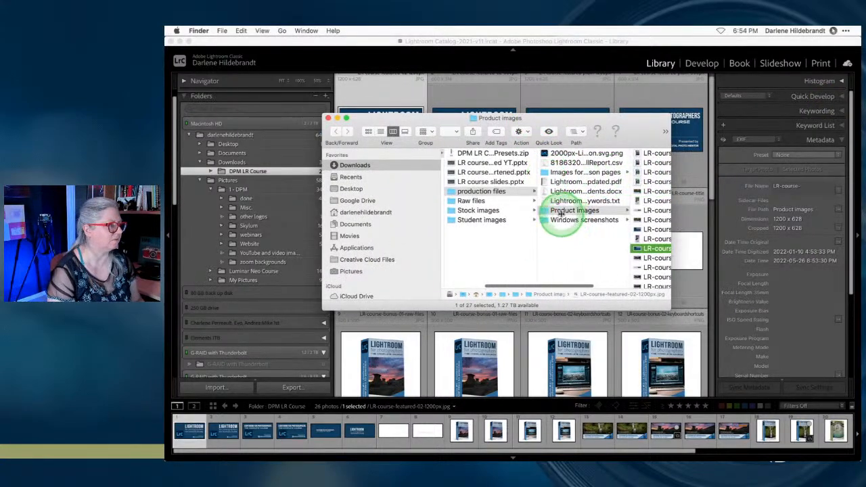
scroll(562, 229, "left", 5)
left_click(501, 155)
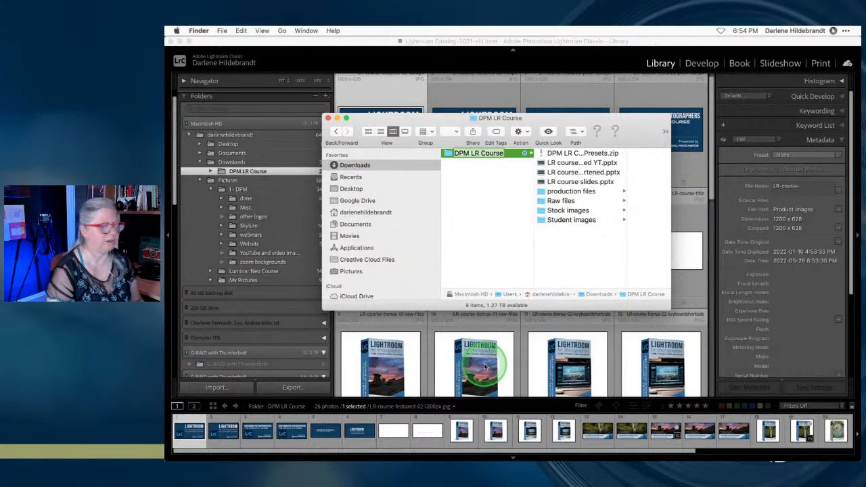
left_click(357, 68)
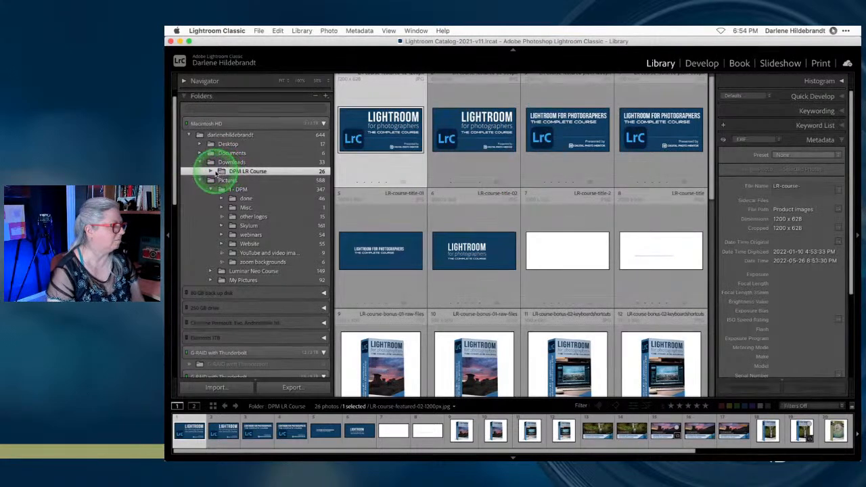
Move the DPM LR Course folder back from Downloads into the Pictures folder.
left_click_drag(221, 172, 223, 180)
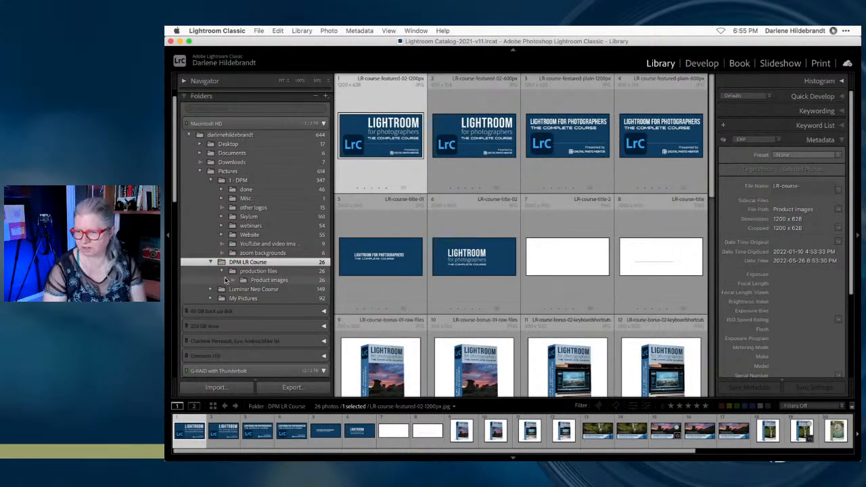
key("super+shift+i")
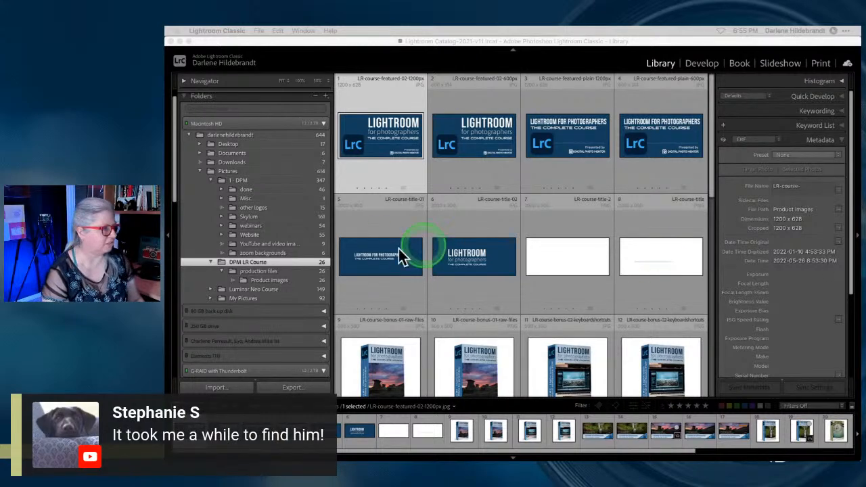
Browse past the folder lists to the collections and open the To Edit Lightroom collection under Live editing.
scroll(277, 226, "down", 10)
scroll(279, 231, "down", 6)
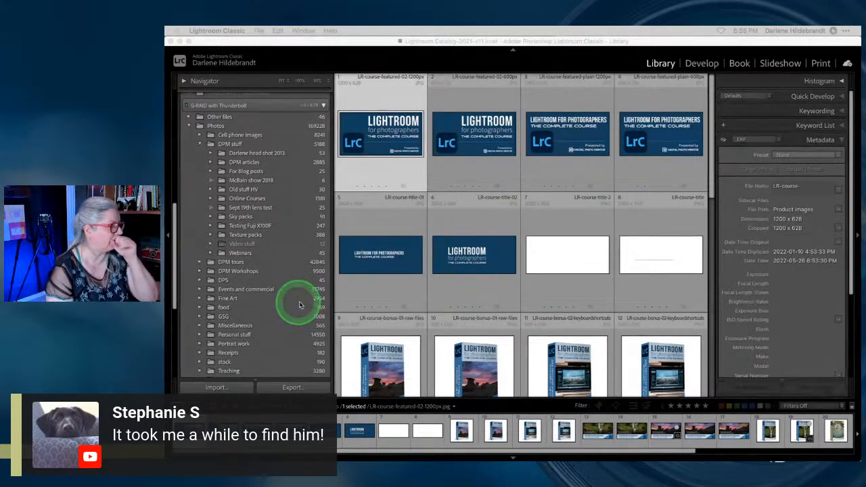
scroll(300, 297, "down", 4)
scroll(302, 293, "up", 5)
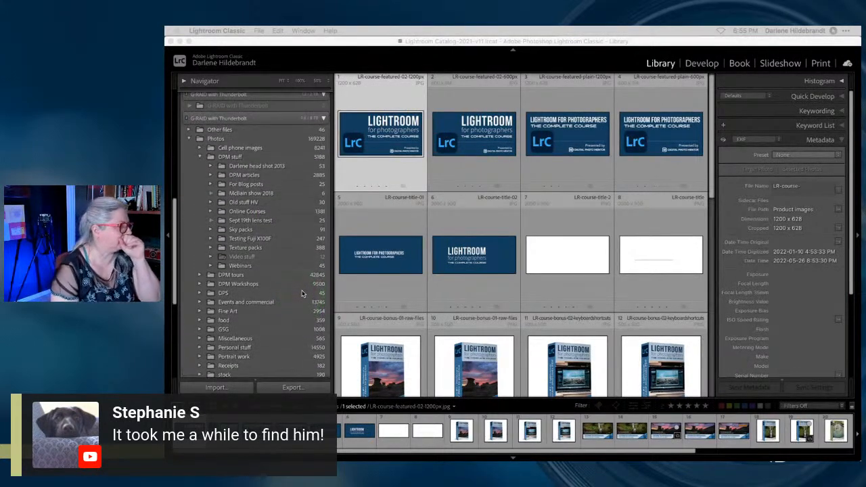
scroll(303, 293, "down", 12)
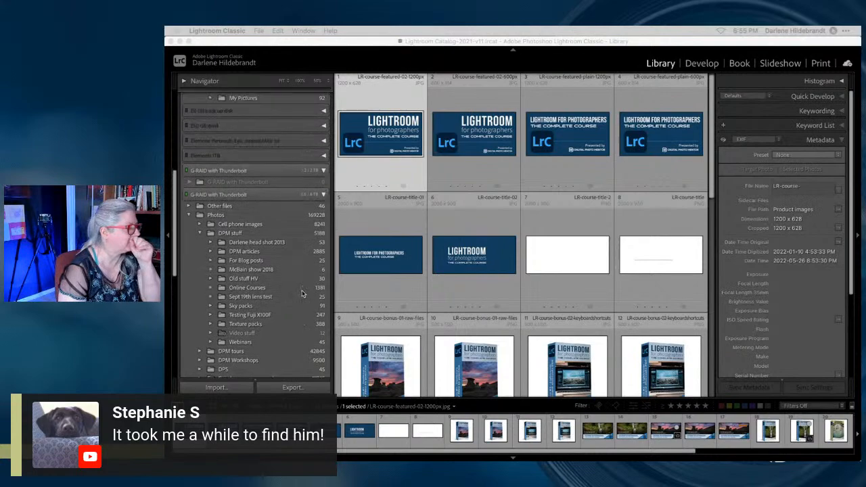
left_click(197, 316)
scroll(234, 239, "down", 4)
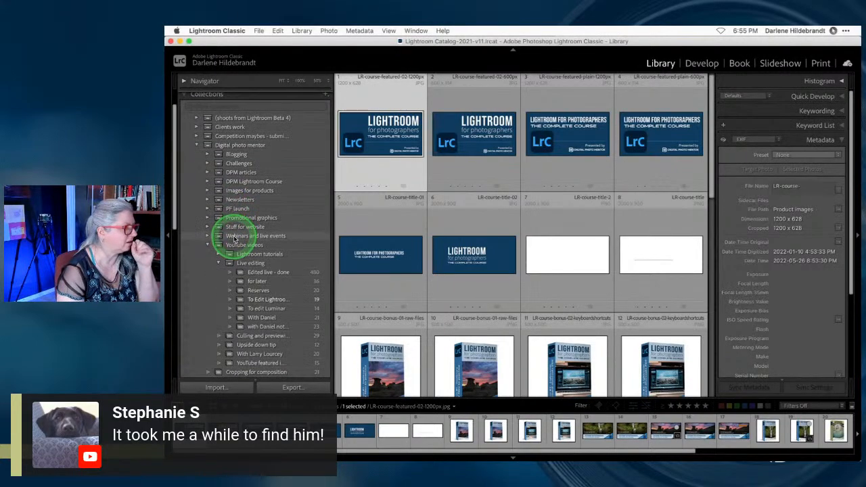
left_click(255, 271)
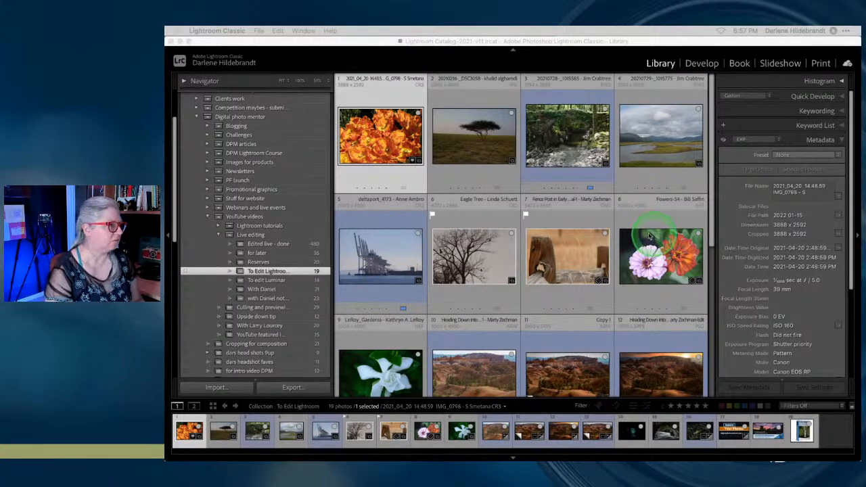
Find the LR-course-featured-03-1200px image in the To Edit Lightroom collection and view it enlarged.
left_click(589, 187)
scroll(591, 188, "down", 1)
scroll(590, 187, "down", 8)
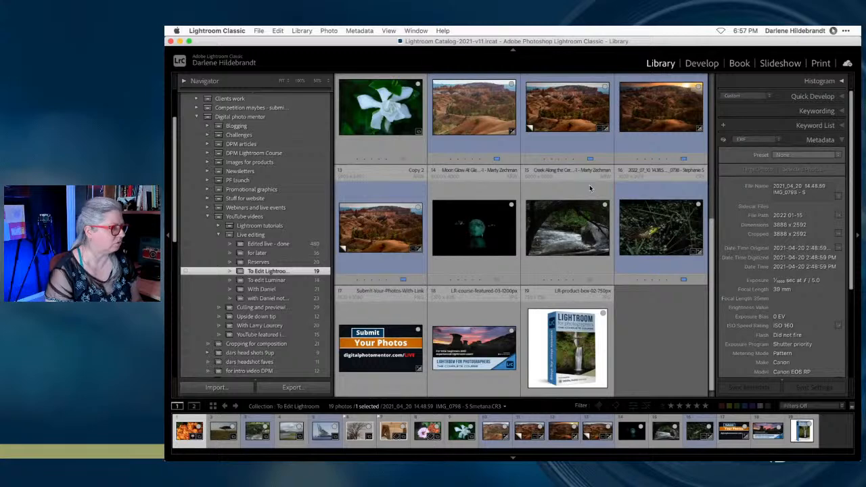
scroll(590, 185, "up", 5)
scroll(590, 186, "down", 5)
left_click(479, 325)
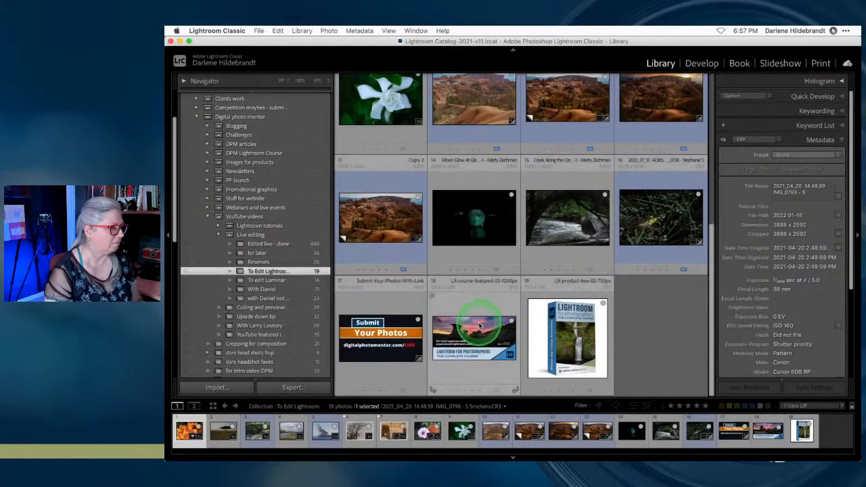
double_click(479, 325)
left_click(570, 374)
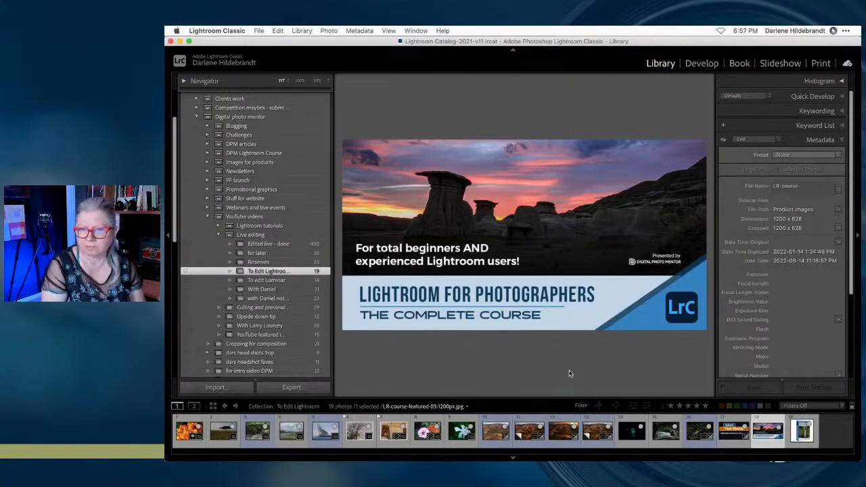
Show the Lightroom course image enlarged with the side panels and filmstrip hidden.
left_click(569, 374)
key("shift+Tab")
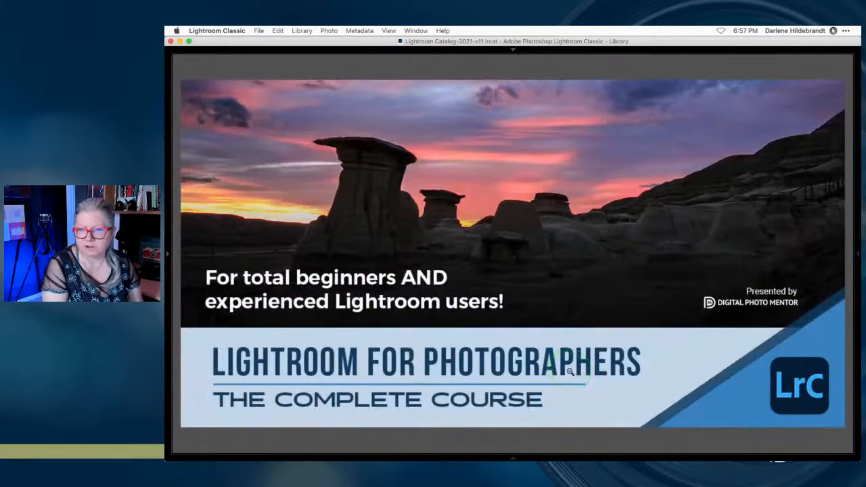
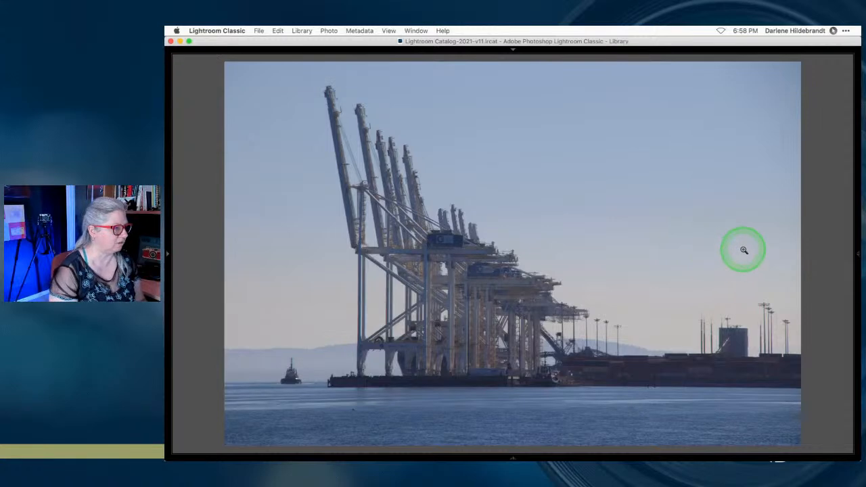
Open the harbour cranes photo in the Develop module and show its Basic adjustments.
key("d")
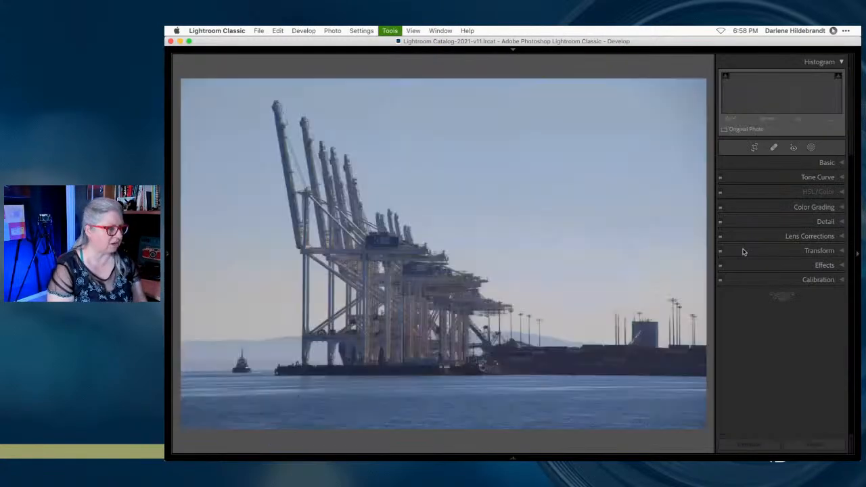
left_click(741, 252)
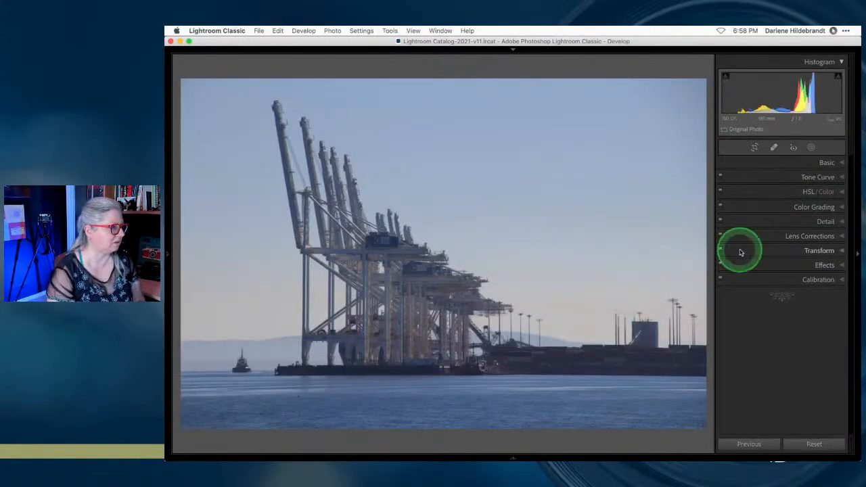
left_click(817, 163)
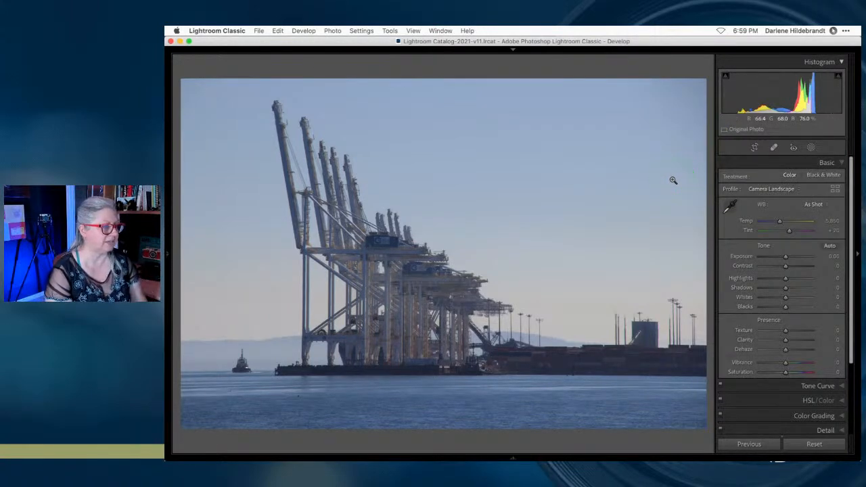
Preview the Camera Matching profiles on the cranes photo and keep Camera Landscape.
left_click(835, 190)
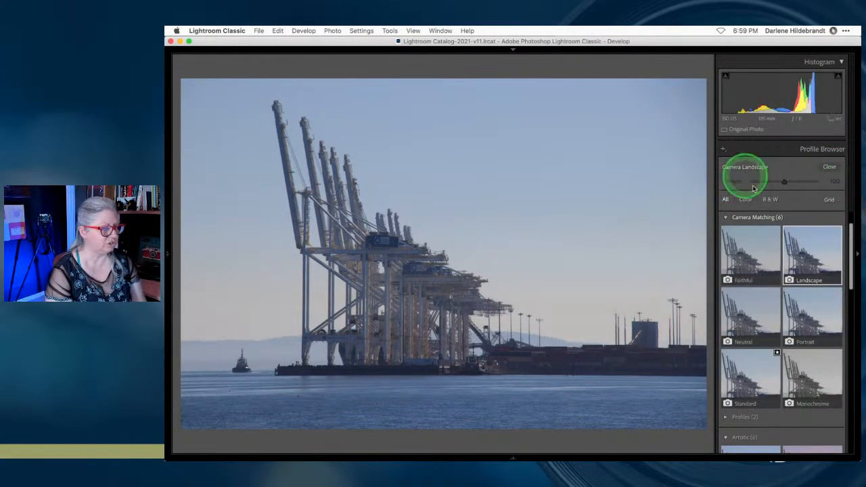
left_click(751, 262)
left_click(744, 326)
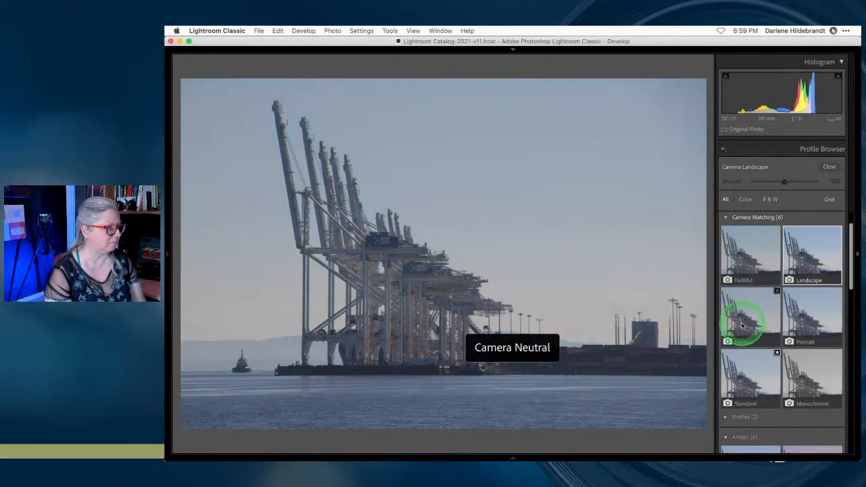
left_click(812, 315)
left_click(812, 373)
left_click(744, 381)
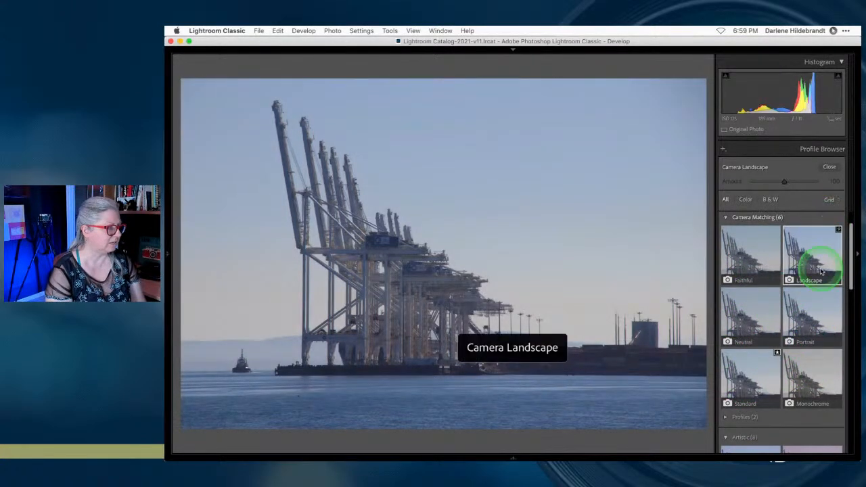
left_click(829, 167)
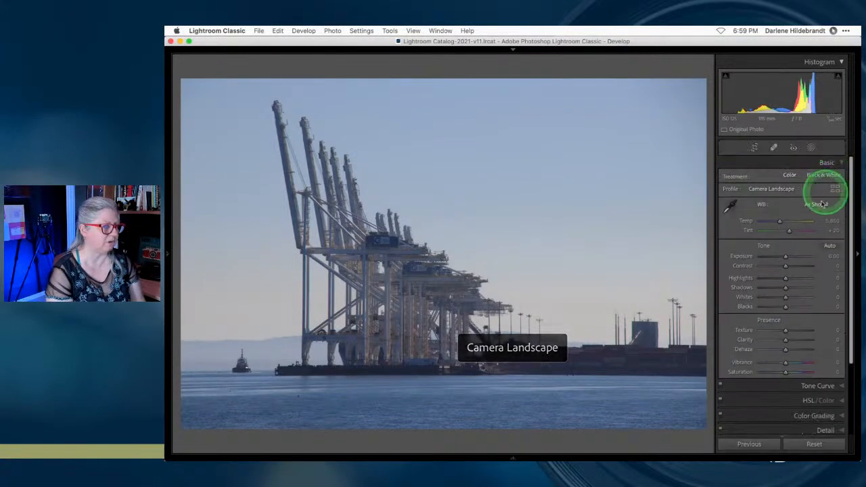
Try automatic Whites and Blacks values on the cranes photo, and undo both adjustments.
double_click(746, 298, "shift")
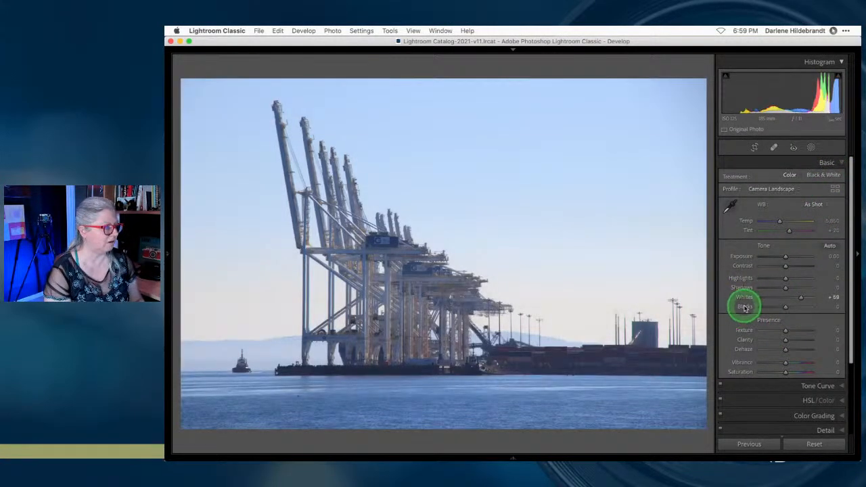
double_click(746, 308, "shift")
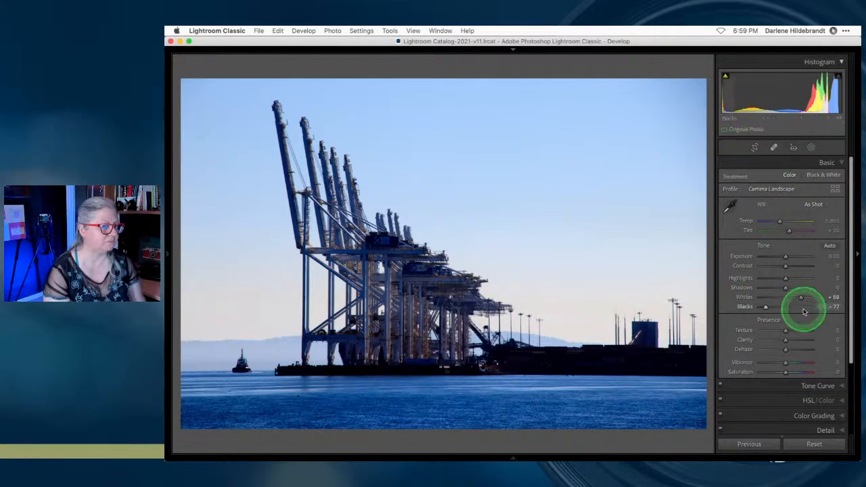
key("super+z")
key("super+z")
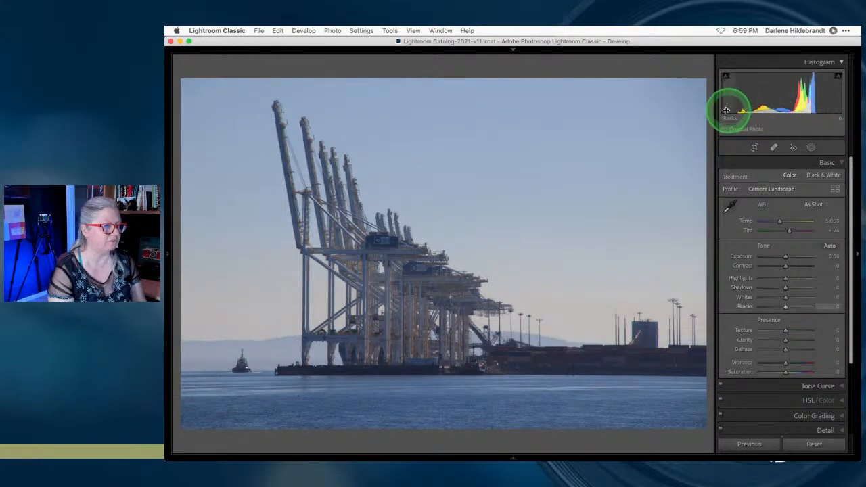
Apply the automatic values to the cranes photo's Whites and Blacks, giving Whites +59 and Blacks -77.
double_click(746, 300, "shift")
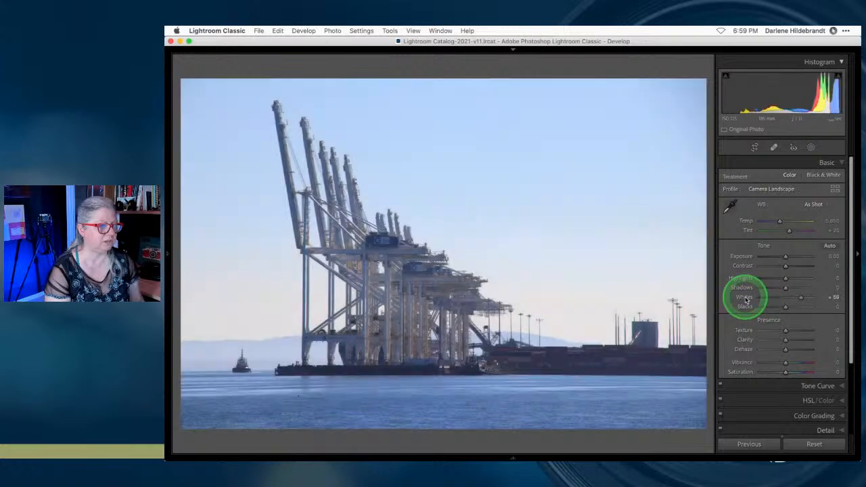
double_click(746, 300, "shift")
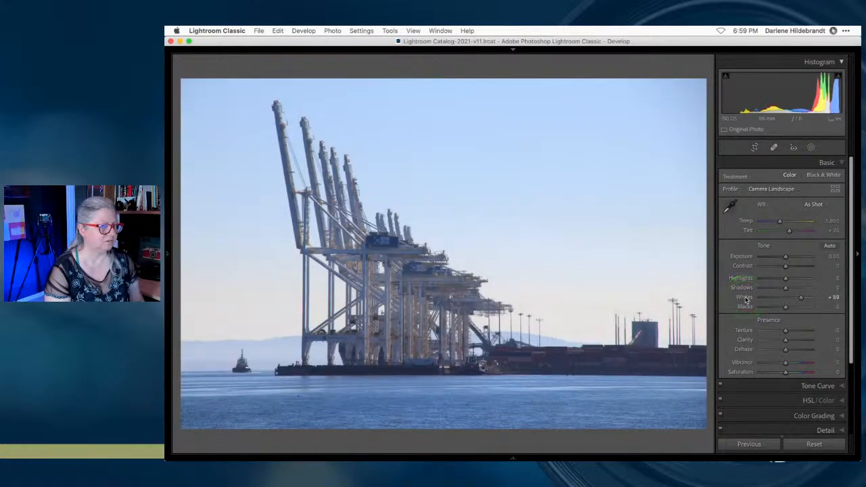
double_click(743, 309, "shift")
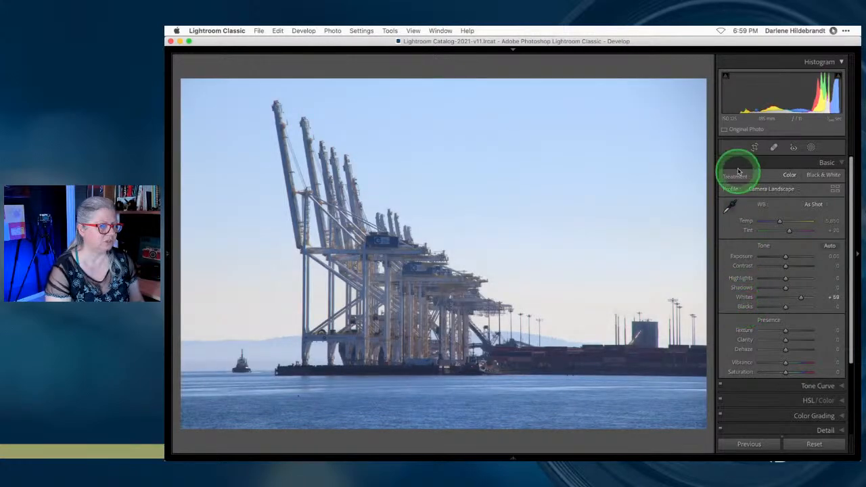
double_click(743, 307, "shift")
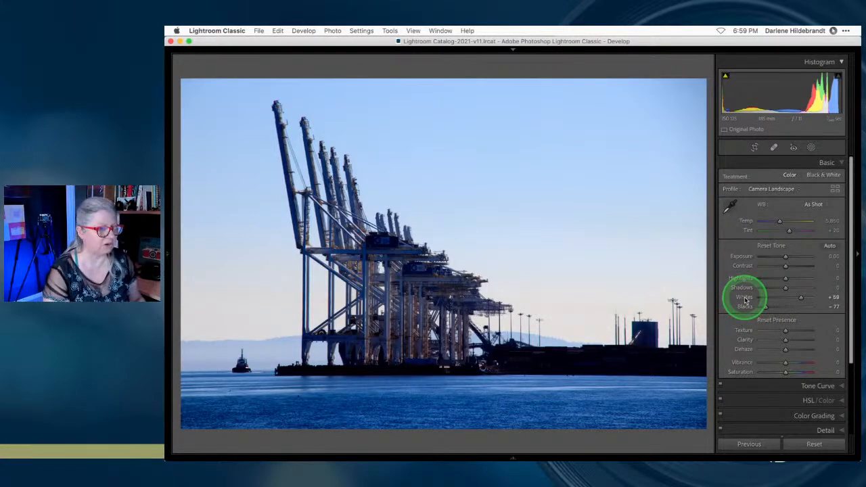
Set Whites to +55 using the clipping preview, check Blacks, and set Shadows to +19 and Highlights to -53.
left_click(746, 298)
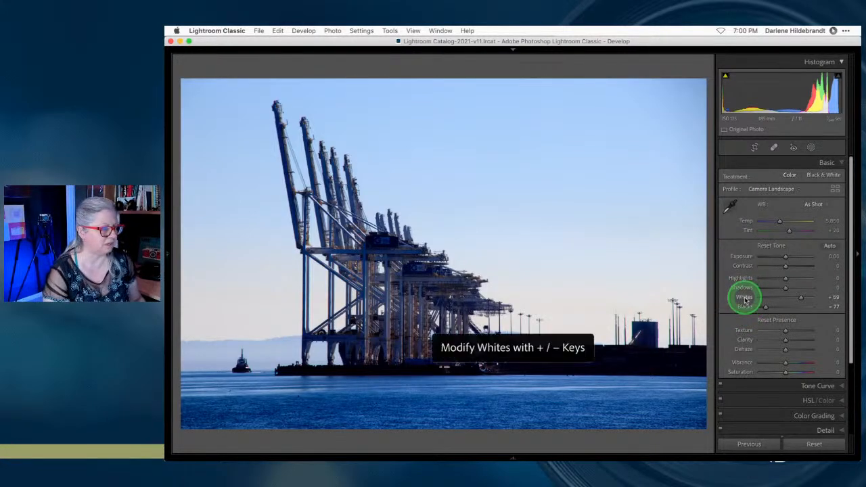
left_click(802, 299, "alt")
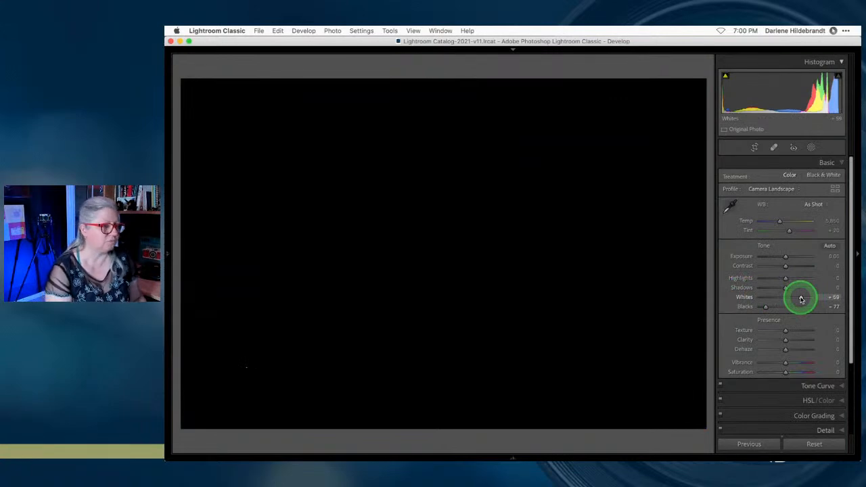
left_click_drag(802, 300, 799, 299)
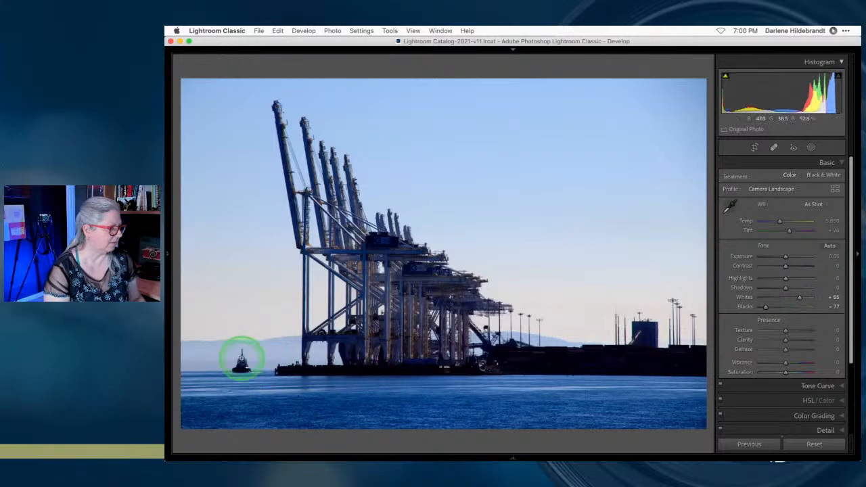
left_click(767, 308, "alt")
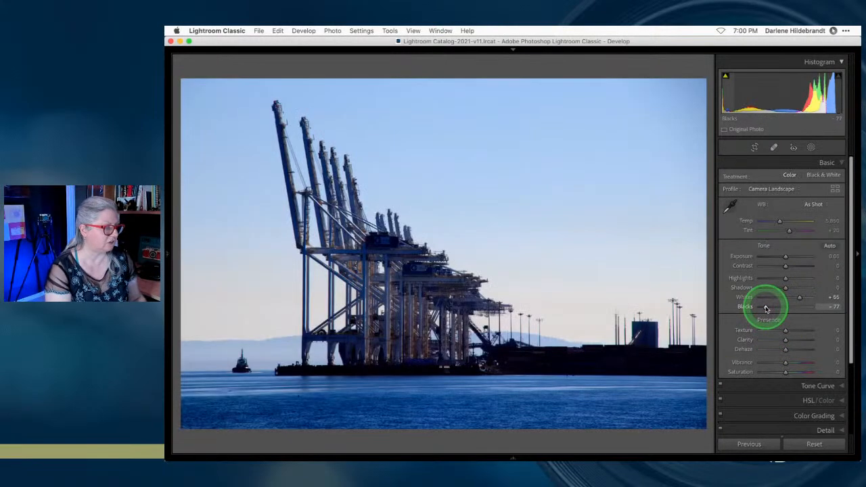
mouse_move(786, 288)
left_mouse_down()
mouse_move(779, 291)
mouse_move(790, 290)
mouse_move(784, 279)
mouse_move(759, 279)
mouse_move(772, 280)
left_mouse_up()
Compare the cranes photo before and after the tone adjustments.
key("backslash")
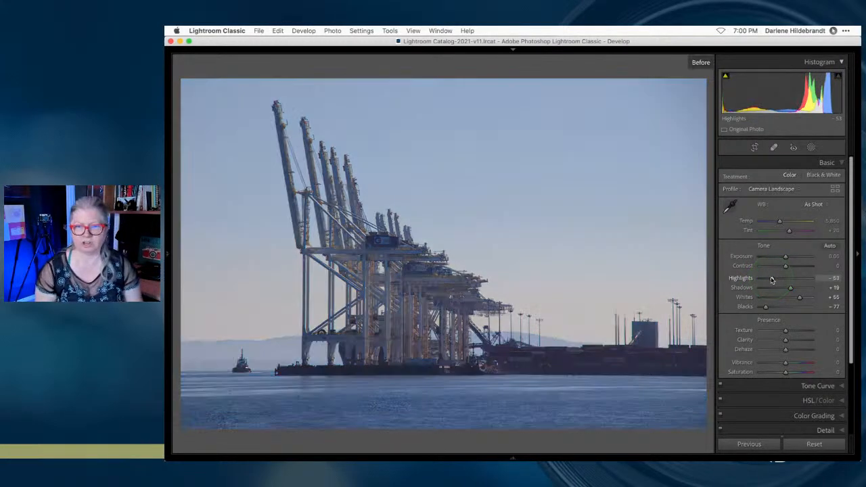
key("backslash")
key("backslash")
key("backslash")
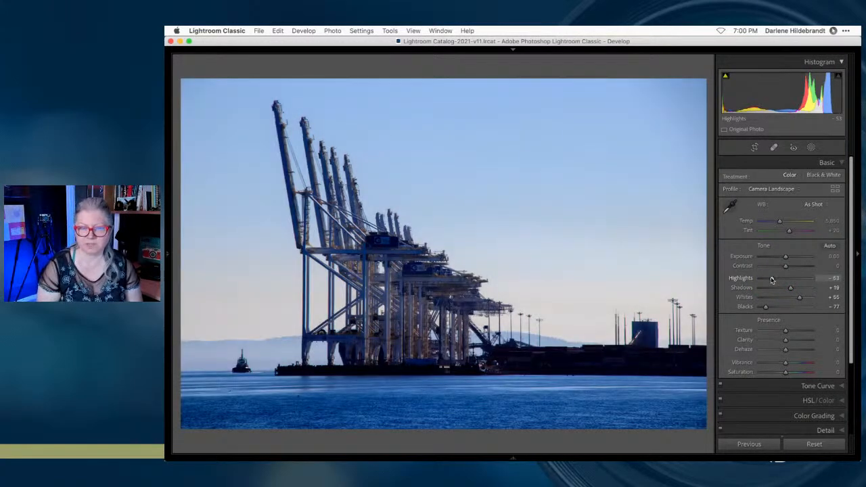
key("backslash")
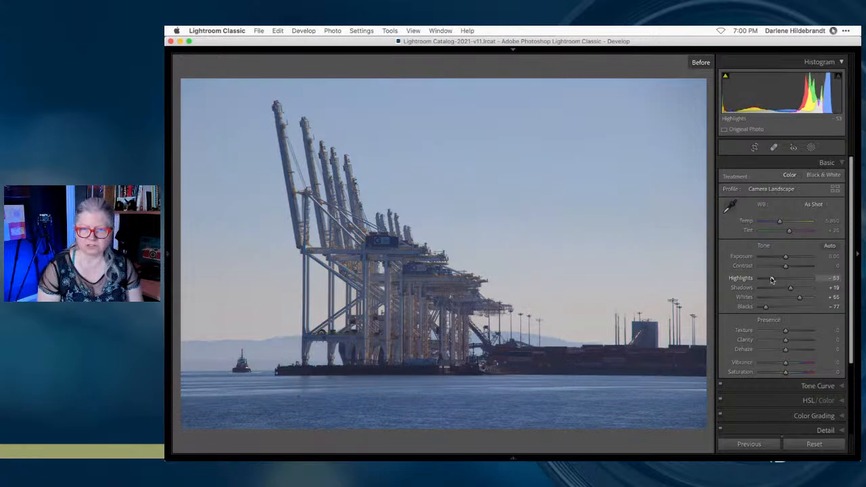
key("backslash")
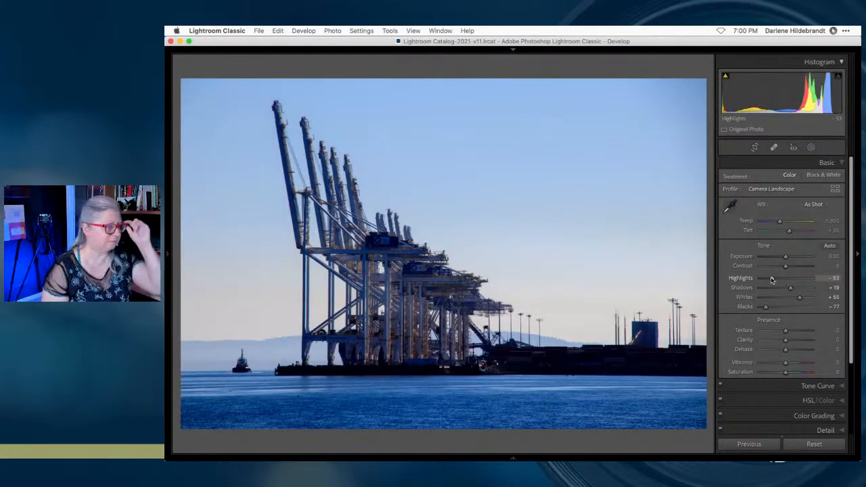
Remove the chromatic aberration around the light poles and dark building, switching the correction off and on to compare.
left_click(674, 316)
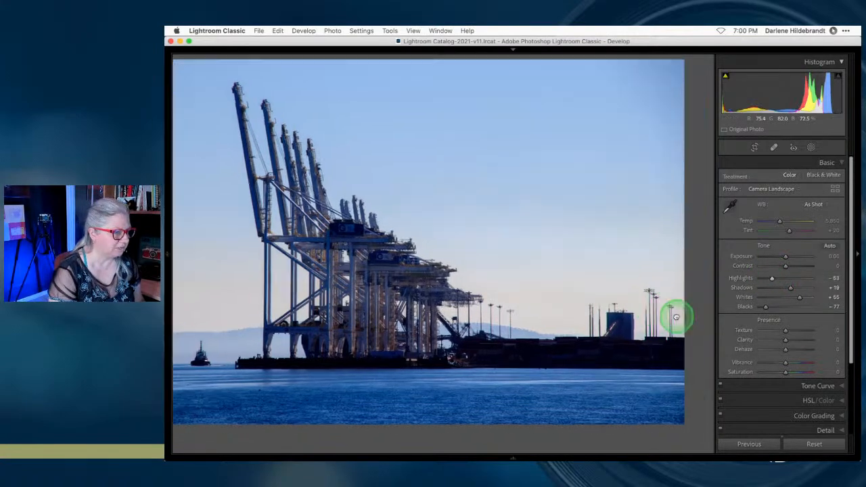
key("super+equal")
key("super+equal")
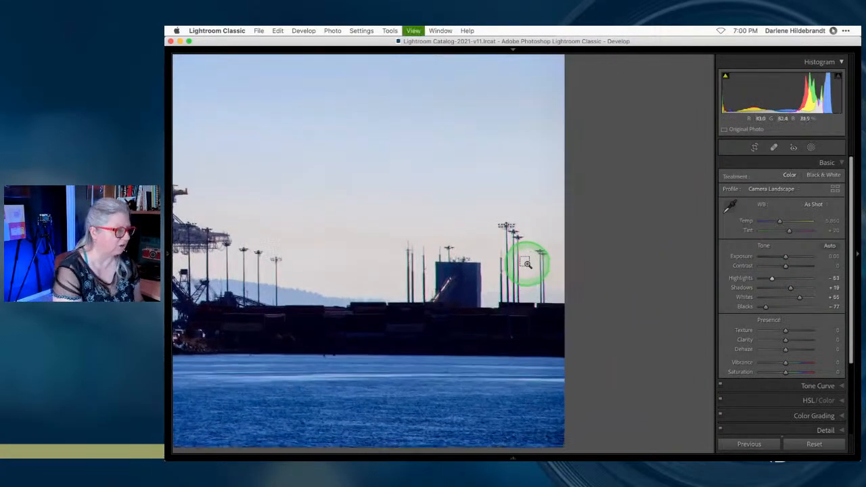
scroll(532, 266, "left", 3)
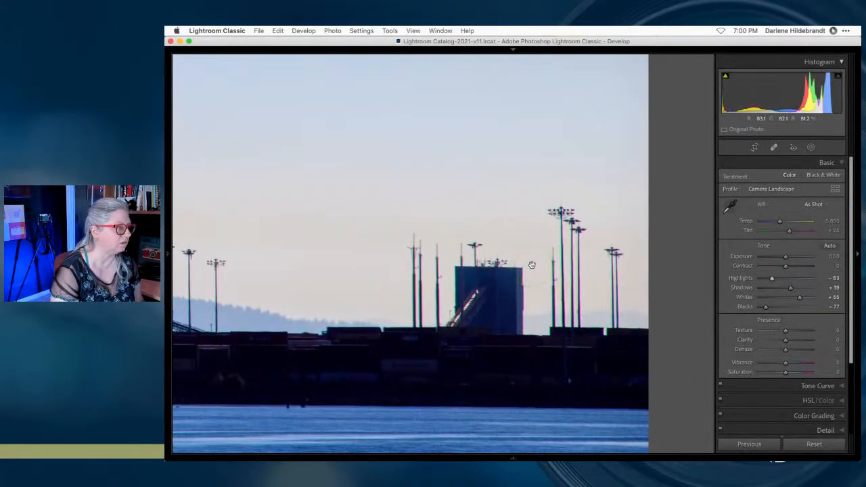
left_click(553, 229)
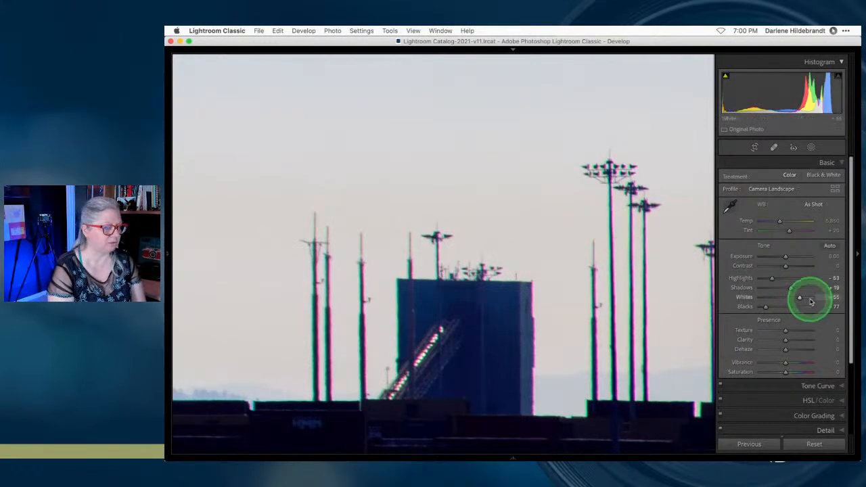
scroll(810, 301, "down", 3)
left_click(810, 352)
left_click(766, 250)
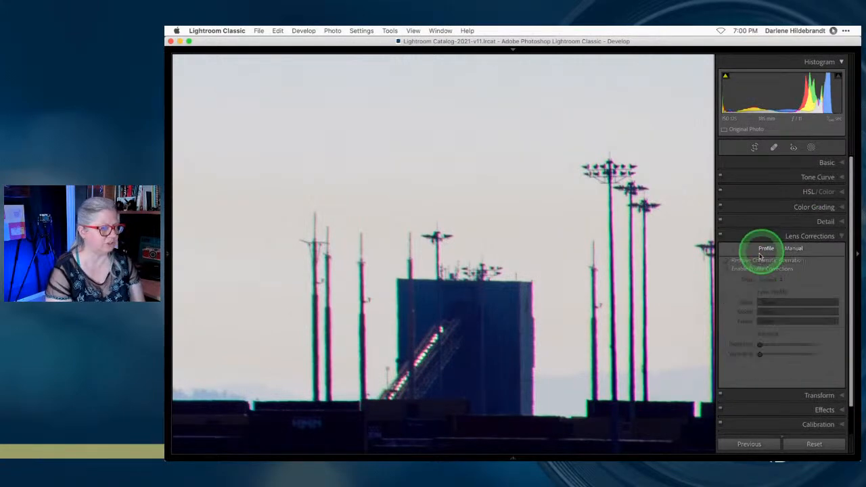
left_click(727, 263)
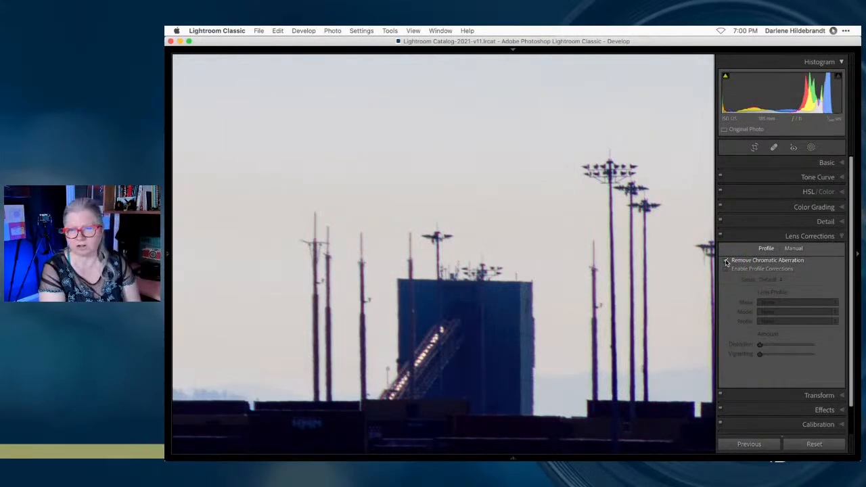
left_click(726, 262)
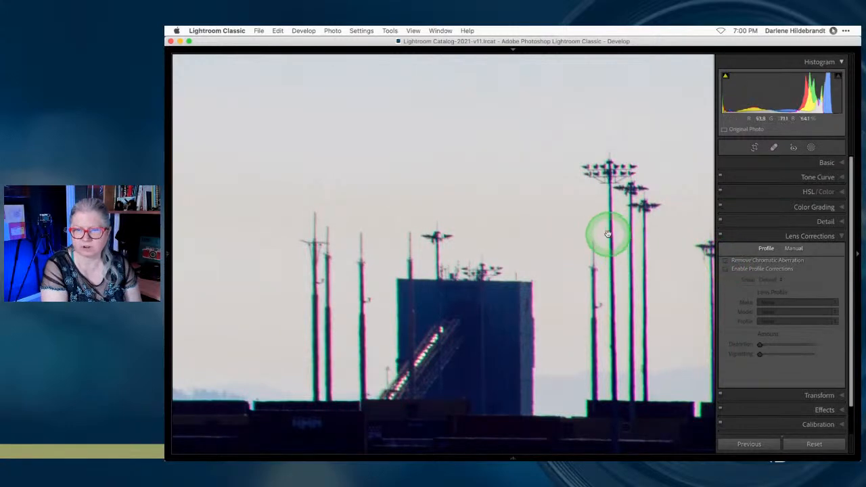
left_click(726, 263)
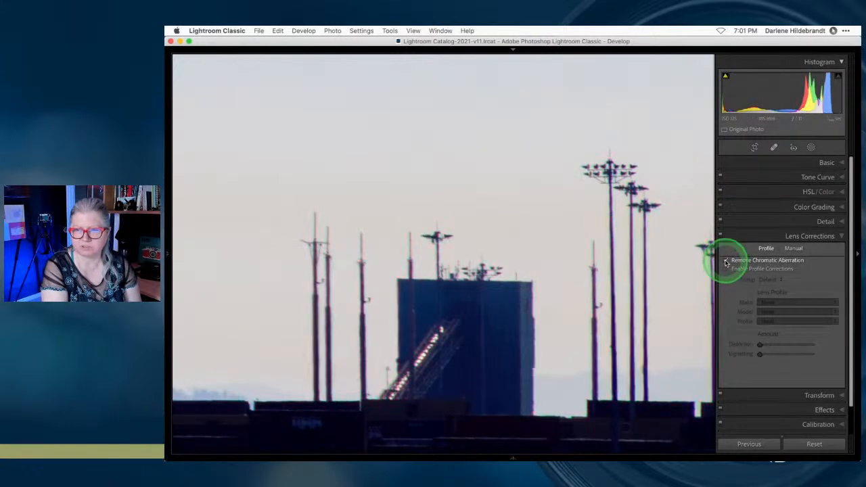
Enable the lens profile corrections and compare the whole cranes photo with them off and on.
left_click(727, 269)
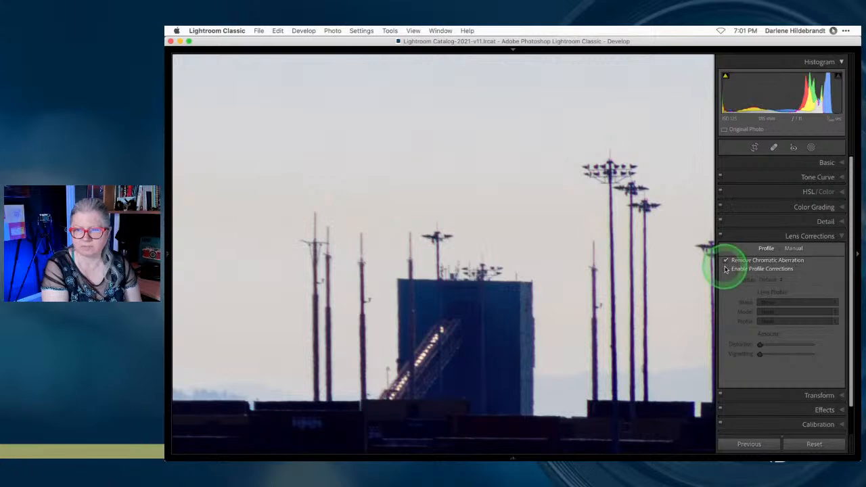
left_click(650, 276)
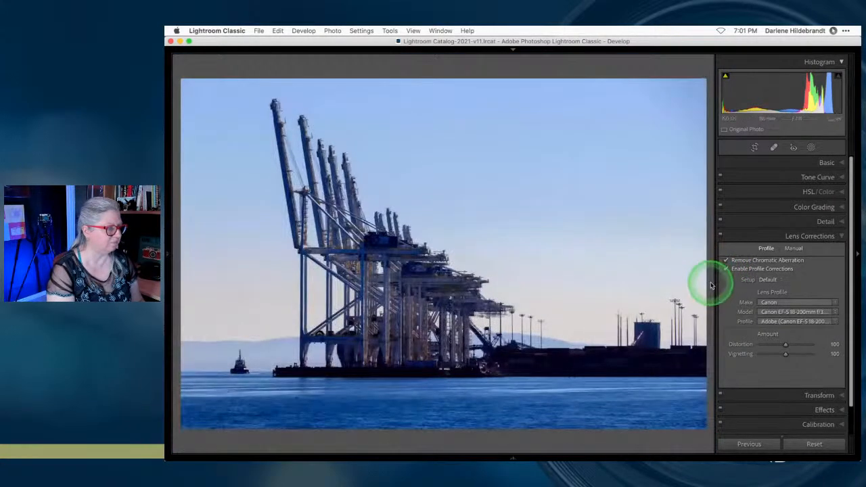
left_click(727, 269)
left_click(726, 269)
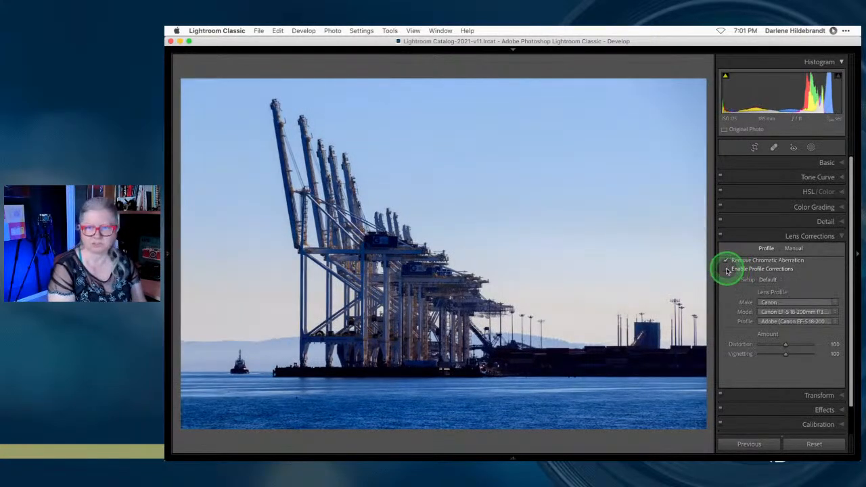
Compare the whole cranes photo with the lens profile corrections off and on again, leaving them enabled.
left_click(727, 269)
left_click(726, 269)
left_click(727, 269)
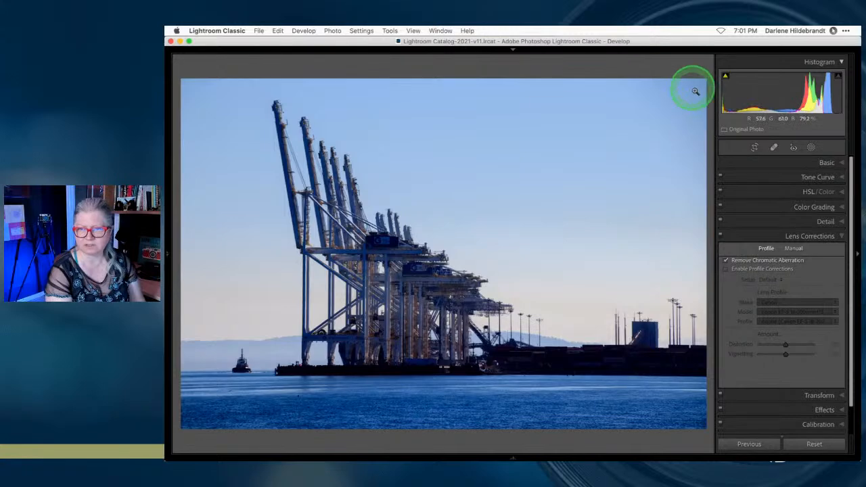
left_click(727, 269)
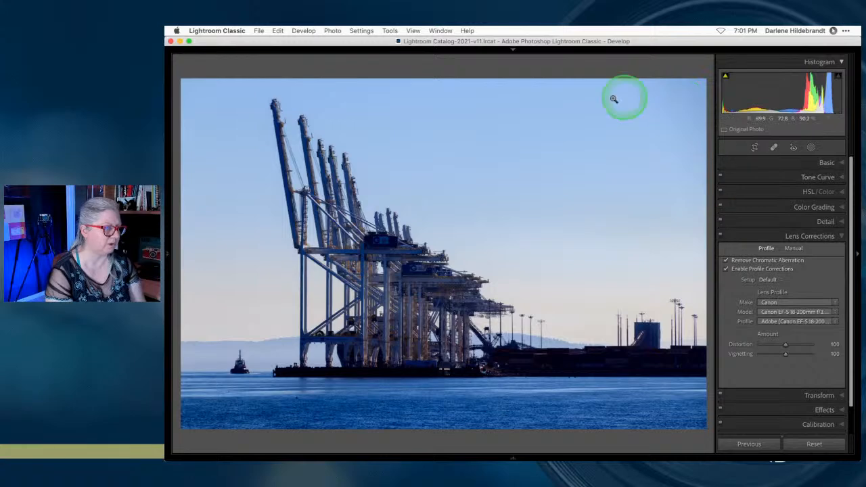
scroll(782, 322, "down", 1)
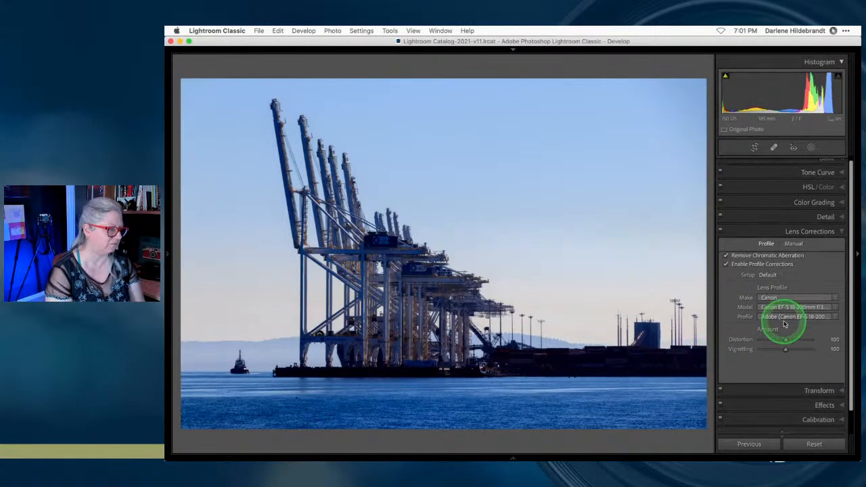
Defringe the purple edges by sampling a fringe colour beside the tall light poles, and compare the lens corrections off and on.
left_click(794, 242)
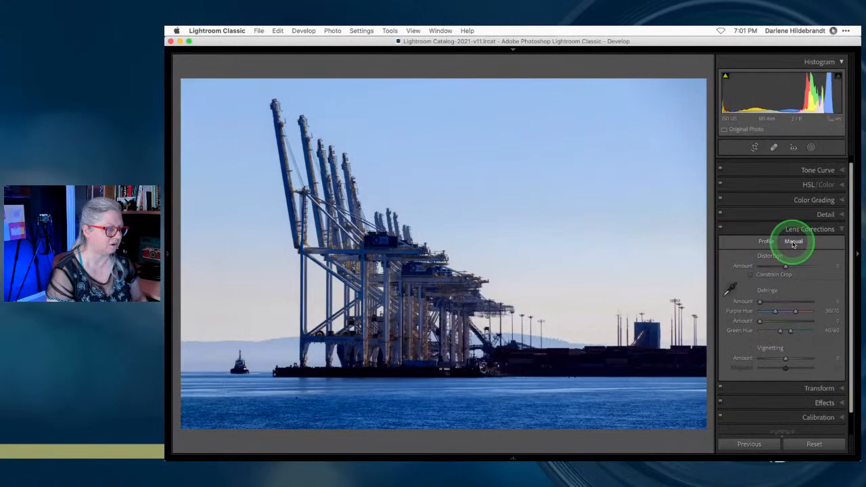
left_click(673, 311)
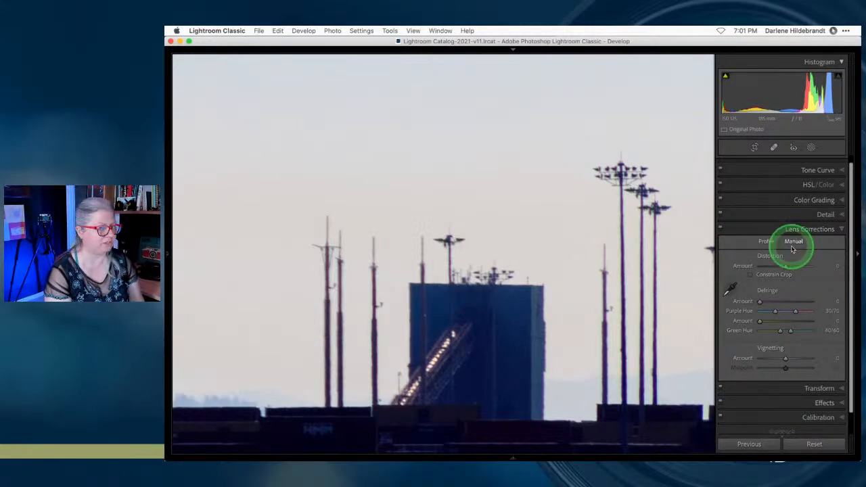
left_click(731, 289)
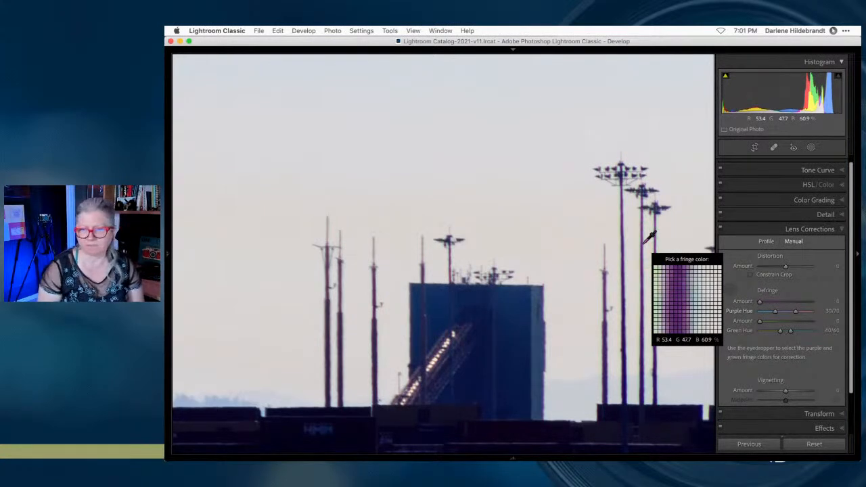
left_click(644, 243)
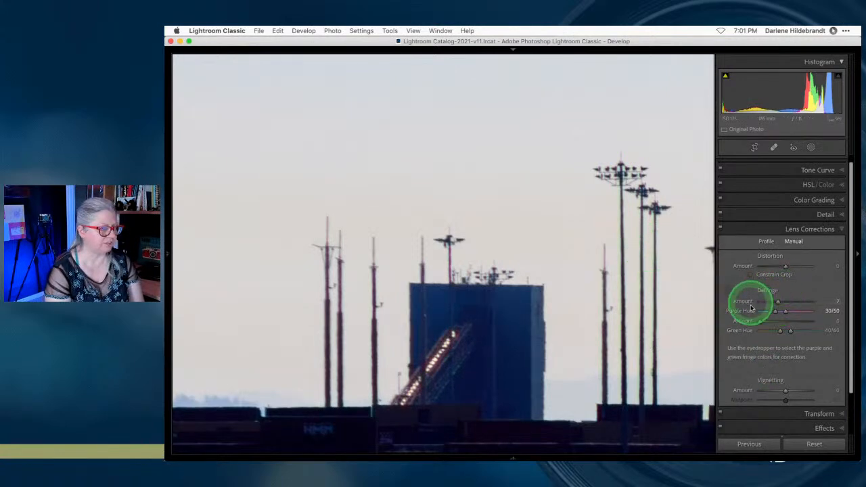
left_click(721, 230)
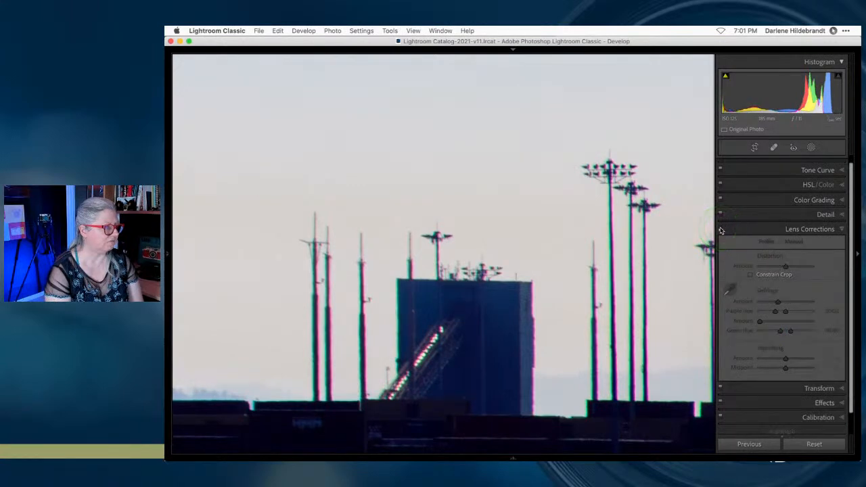
left_click(721, 230)
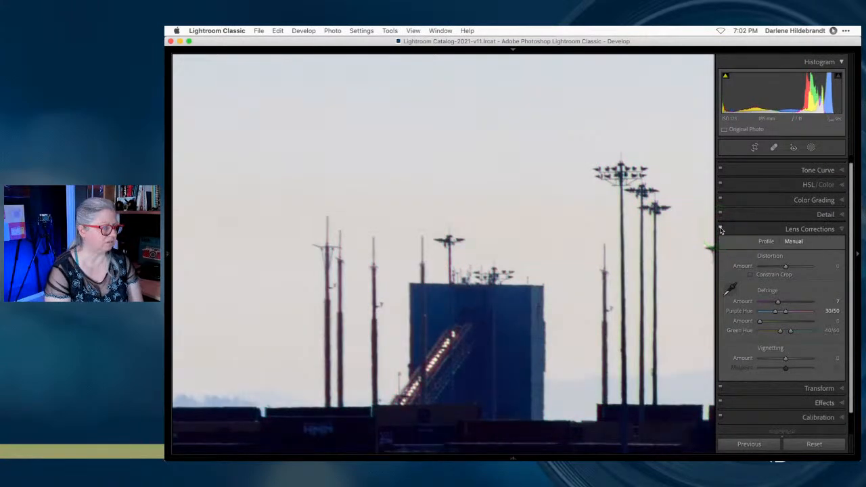
Check the enlarged light poles with profile corrections off and on, and lower the profile's Distortion amount to its minimum.
left_click(767, 241)
left_click(743, 264)
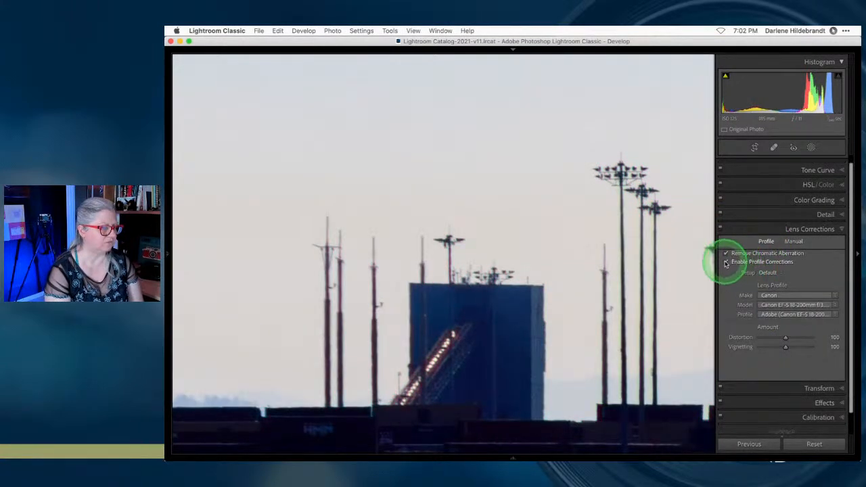
left_click(727, 262)
left_click(727, 262)
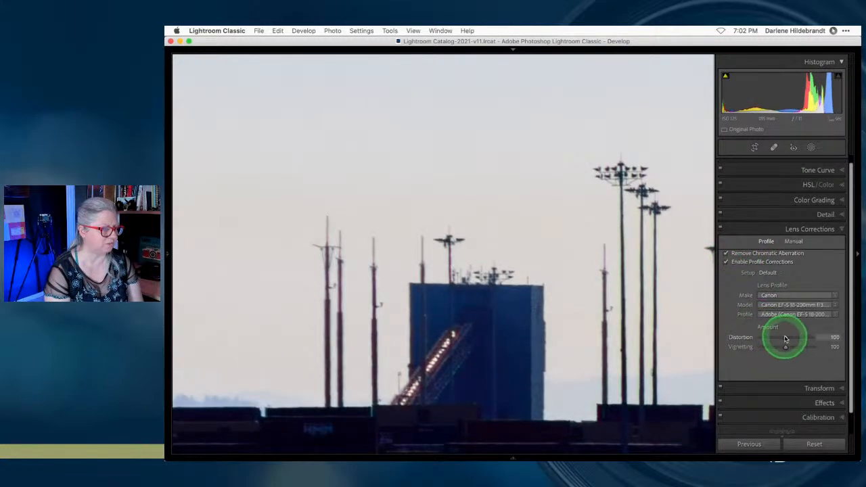
left_click_drag(785, 337, 721, 331)
Compare the fringing around the light poles and dark building with all lens corrections off and on.
left_click(794, 242)
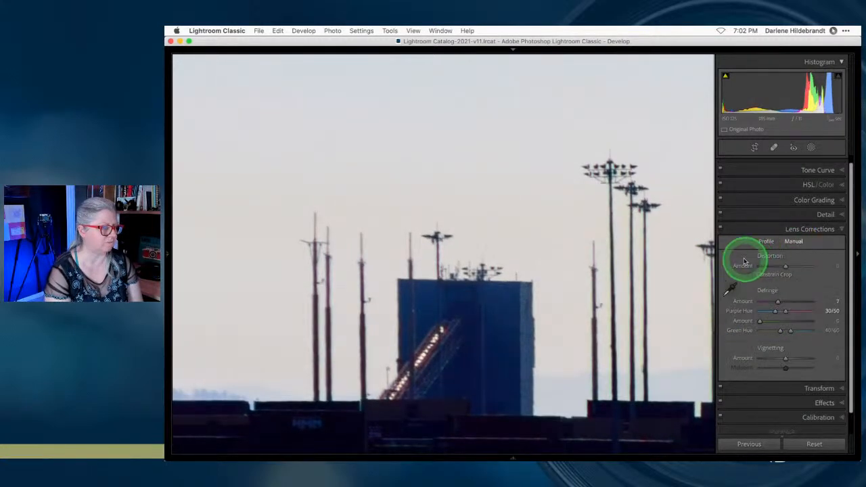
left_click(721, 229)
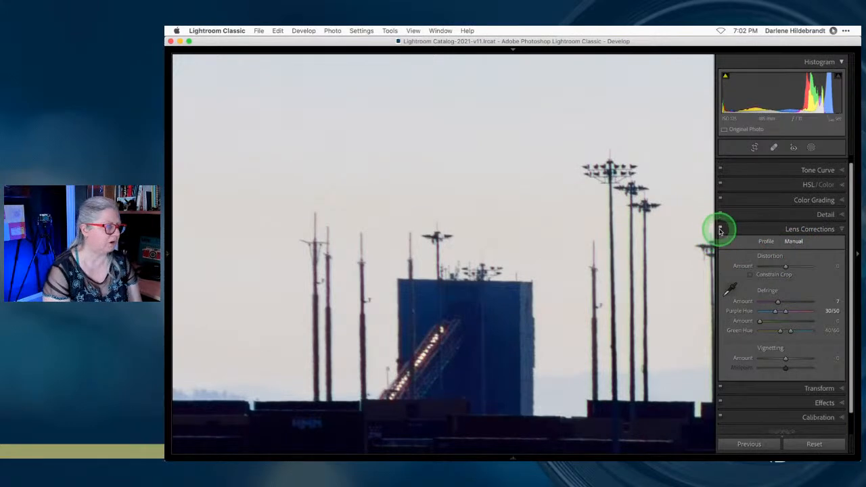
left_click(720, 229)
left_click(720, 229)
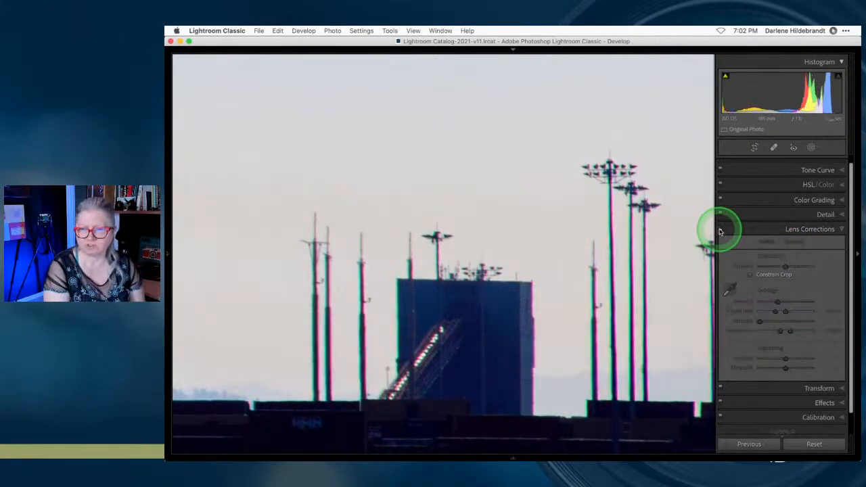
left_click(721, 229)
left_click(721, 229)
left_click(720, 230)
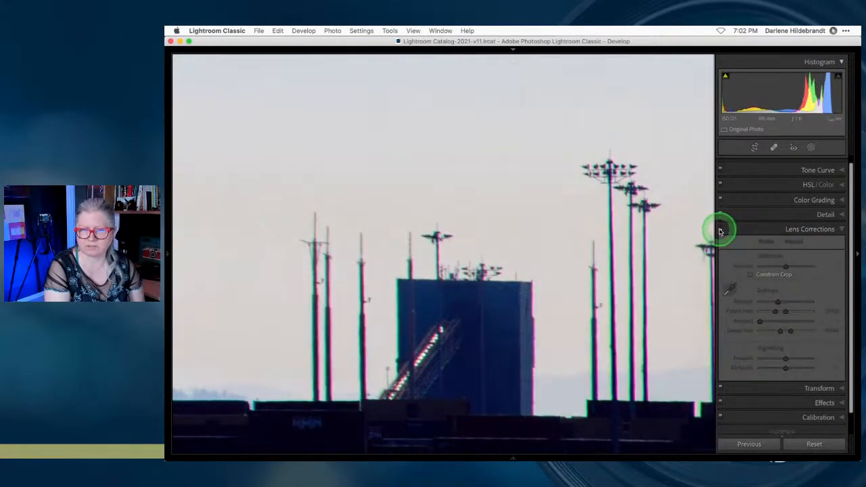
left_click(721, 230)
left_click(720, 229)
left_click(721, 230)
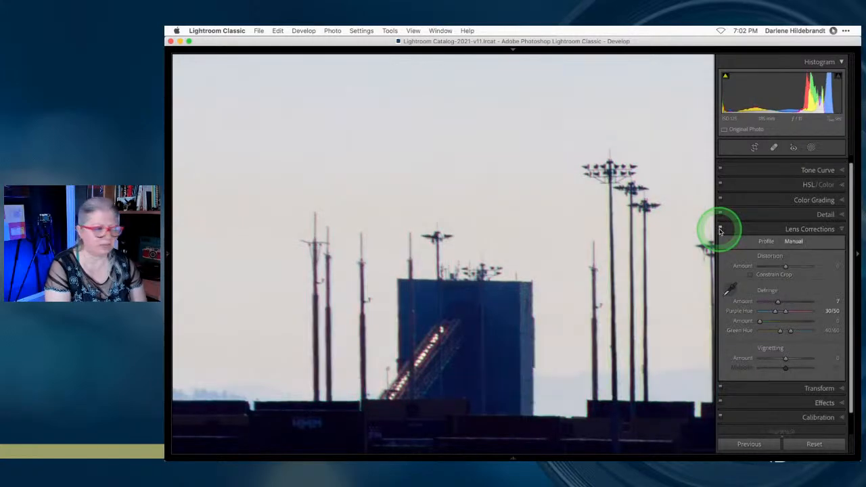
left_click(721, 229)
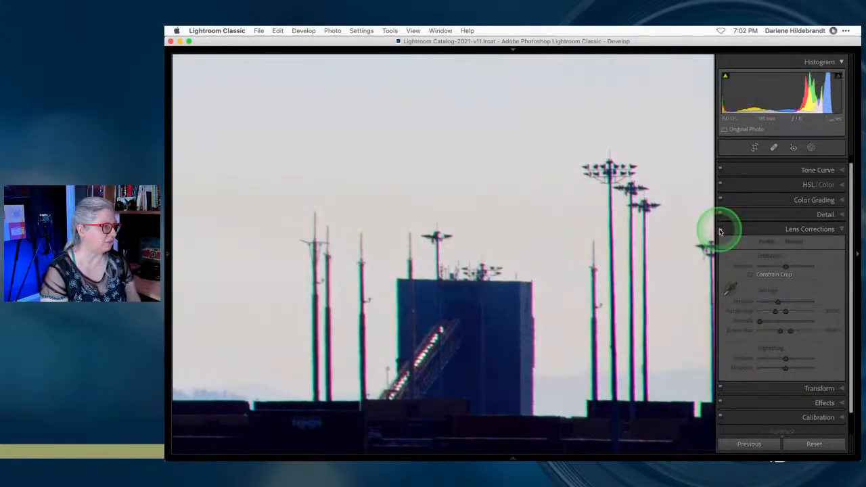
Warm the white balance of the whole cranes photo to Temp 6,569 and Tint +17.
left_click(759, 232)
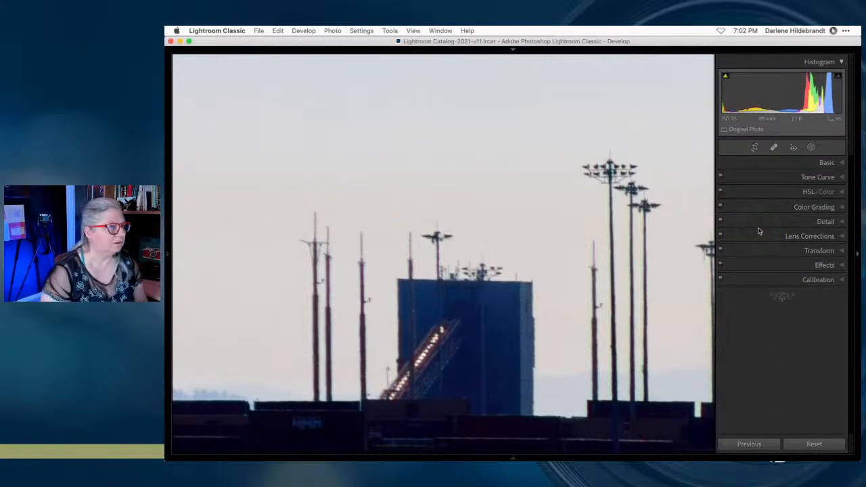
scroll(605, 224, "down", 5)
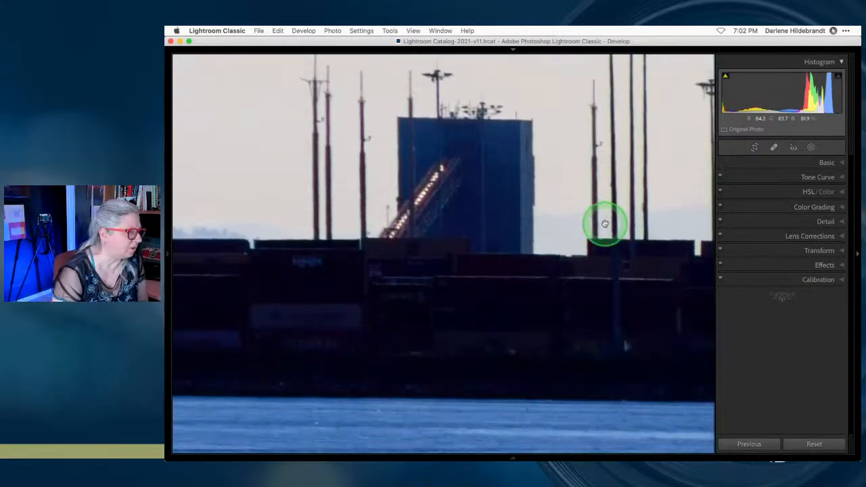
scroll(606, 224, "up", 2)
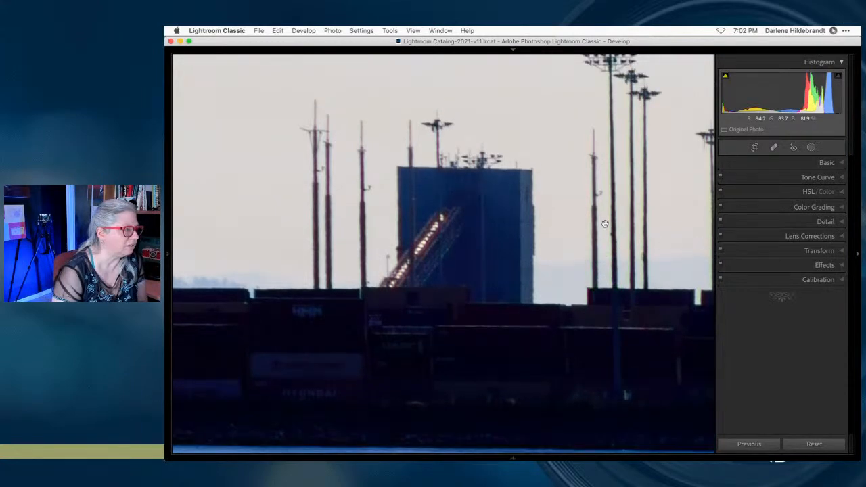
left_click(503, 224)
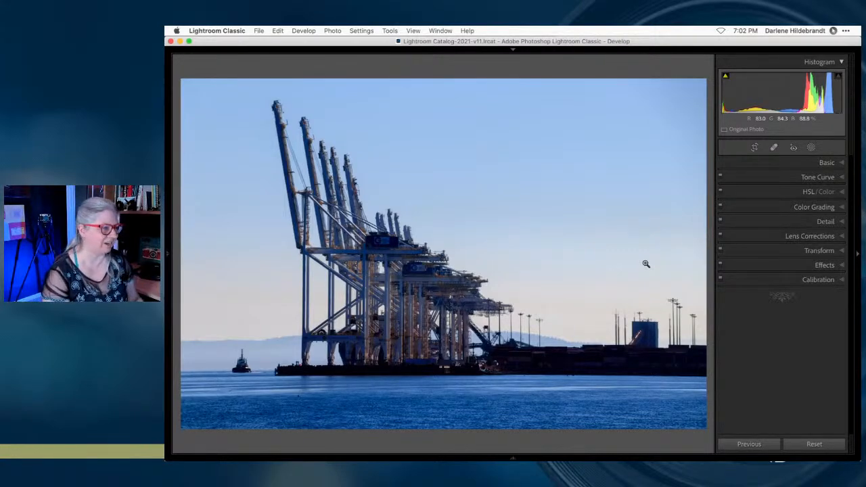
left_click(822, 165)
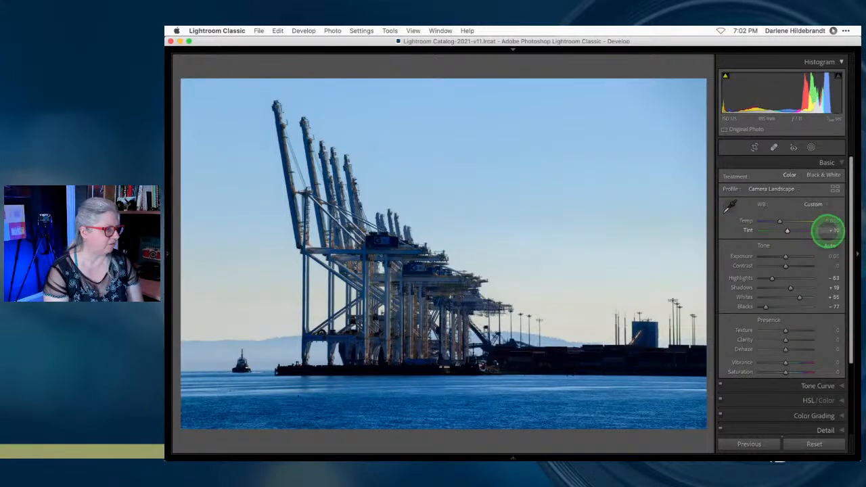
left_click_drag(831, 230, 829, 231)
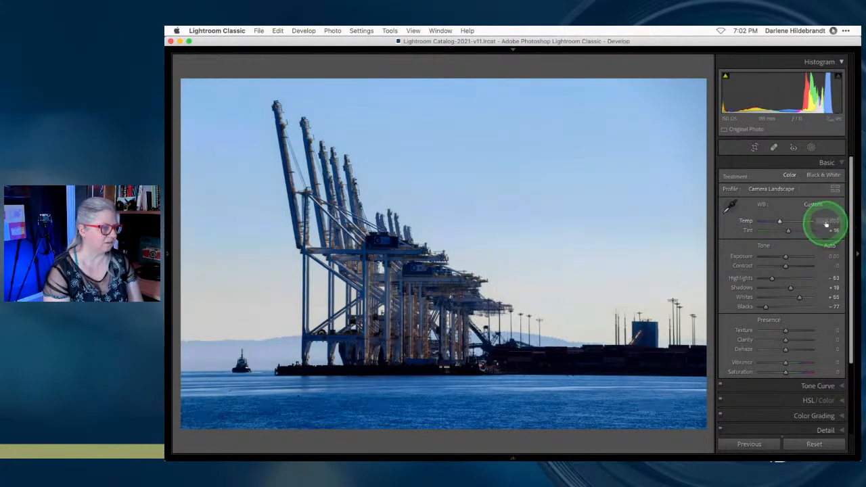
left_click_drag(829, 221, 836, 221)
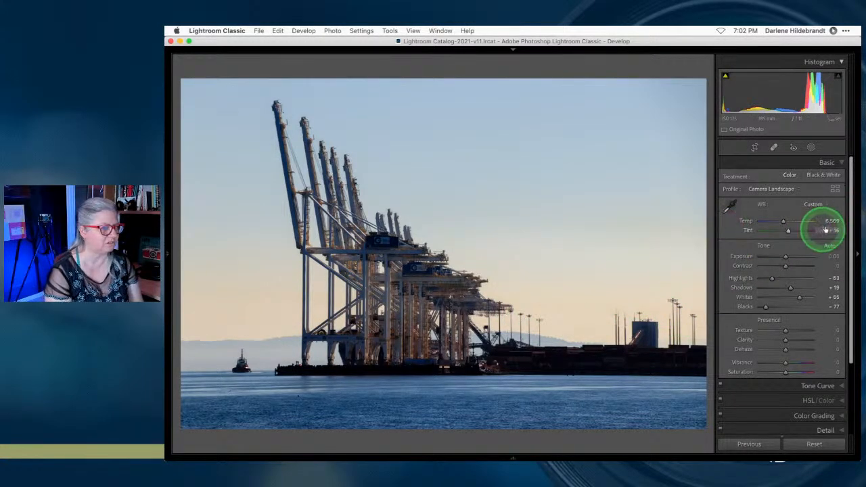
left_click_drag(834, 231, 828, 230)
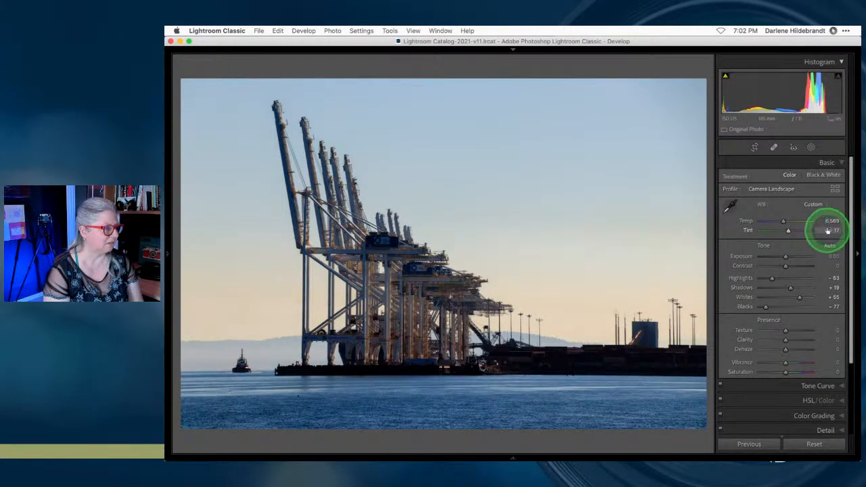
Try the automatic straightening of the cranes photo with the crop tool and reset it.
scroll(847, 264, "down", 5)
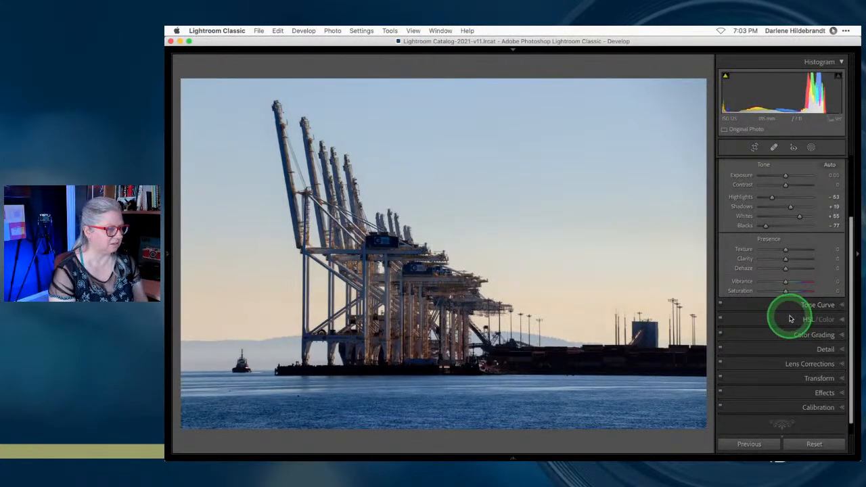
scroll(791, 319, "up", 5)
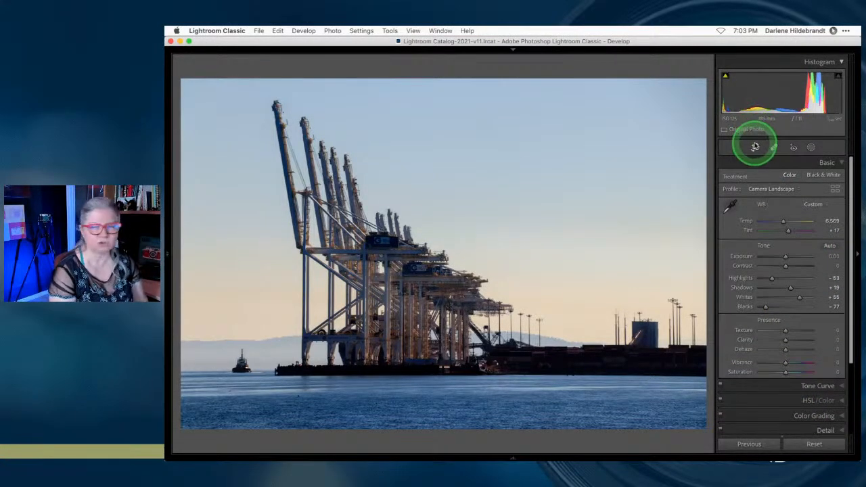
left_click(755, 147)
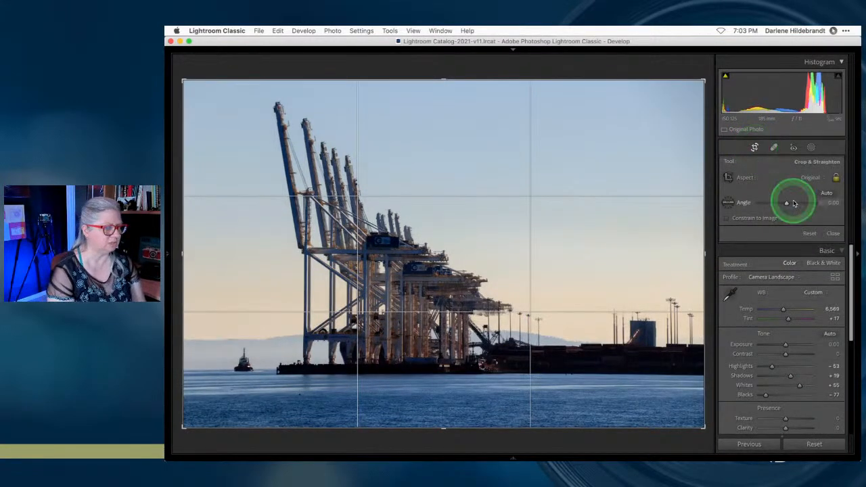
left_click(826, 193)
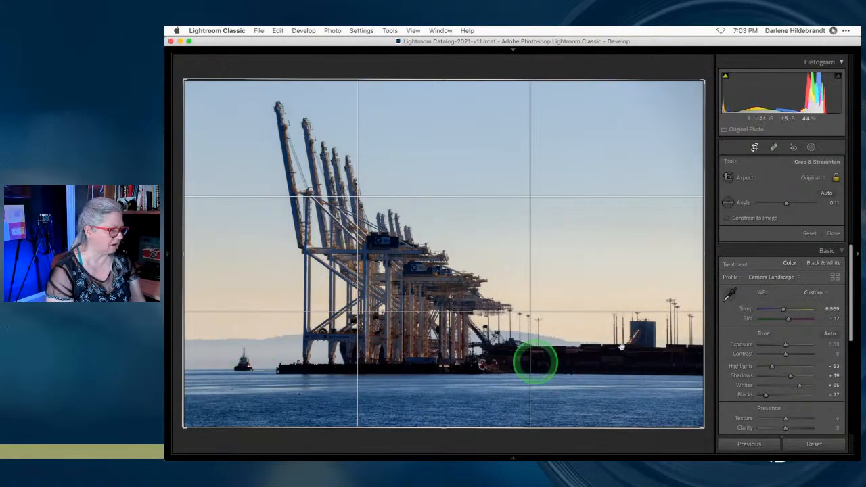
left_click(809, 233)
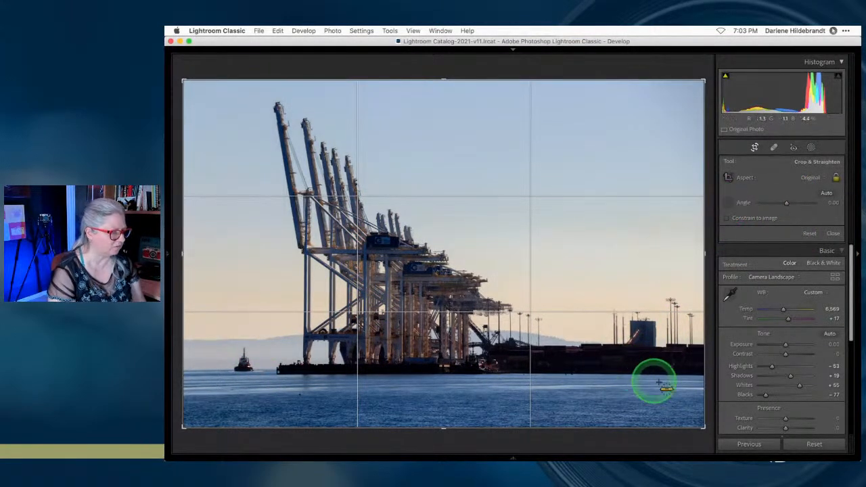
Straighten the photo along the harbour waterline by about -0.06, crop slightly inward from its lower-left corner, and apply the crop.
left_click_drag(686, 375, 217, 374)
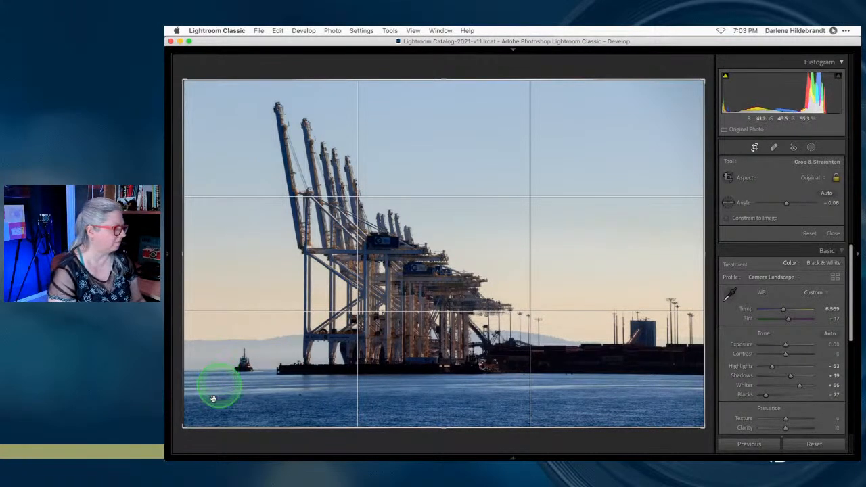
left_click_drag(182, 427, 193, 424)
key("Return")
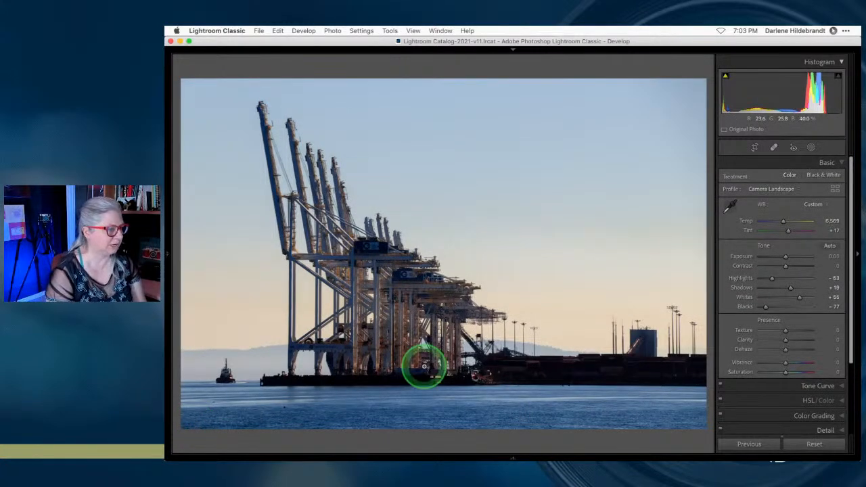
Darken the sky's warm and blue areas with the targeted Luminance adjustment, giving Orange -10, Yellow about -25, Aqua -7 and Blue about -46.
left_click(784, 400)
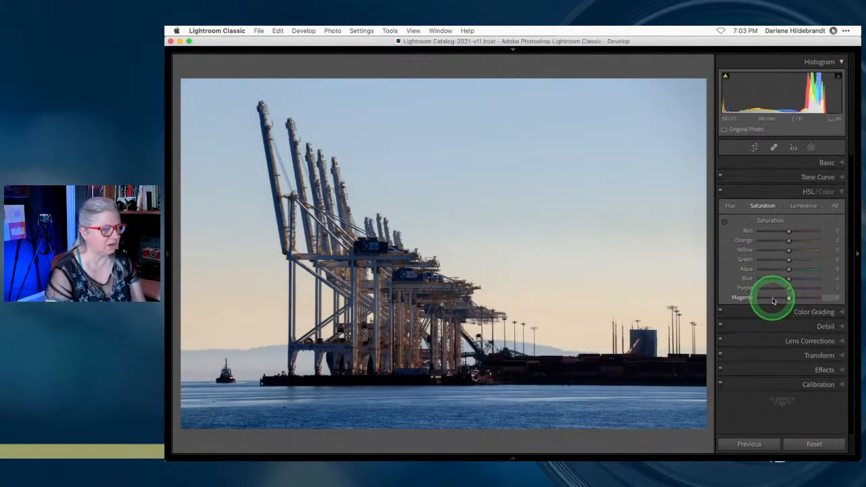
left_click(802, 207)
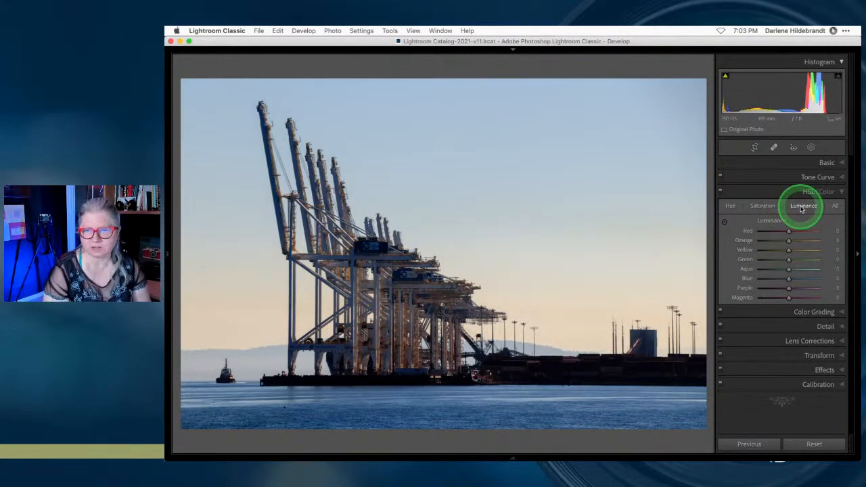
left_click(725, 224)
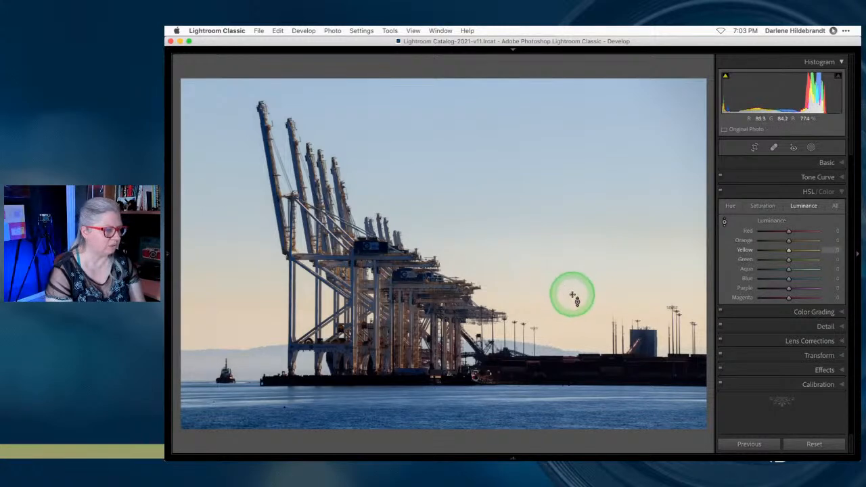
left_click_drag(576, 298, 573, 252)
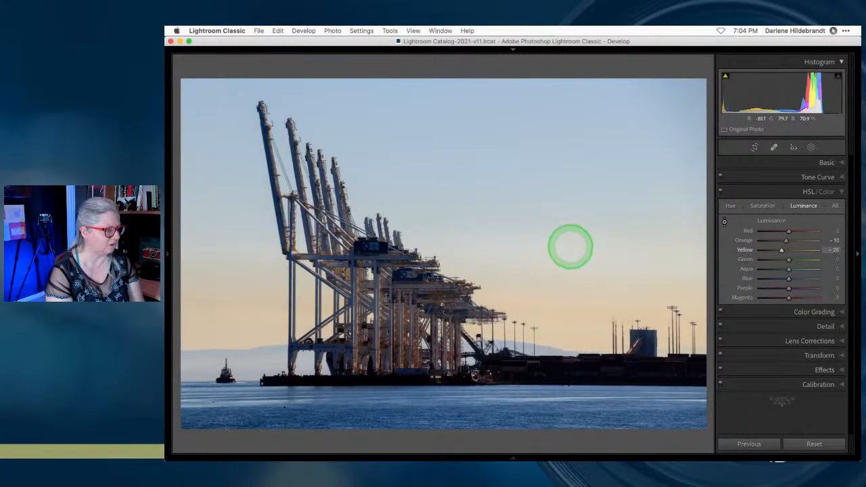
left_click_drag(606, 164, 608, 172)
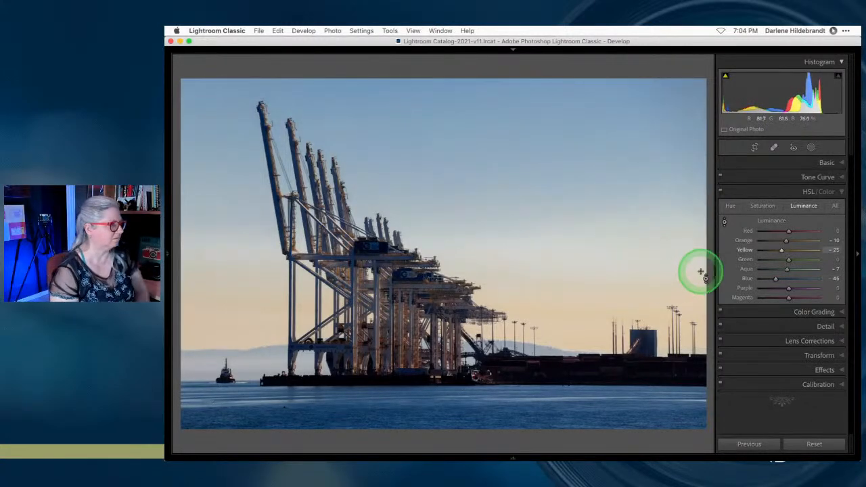
Darken the middle band of the sky to Luminance Yellow -30 and Green -27, and compare the photo with the HSL adjustments off and on.
left_click_drag(589, 252, 598, 216)
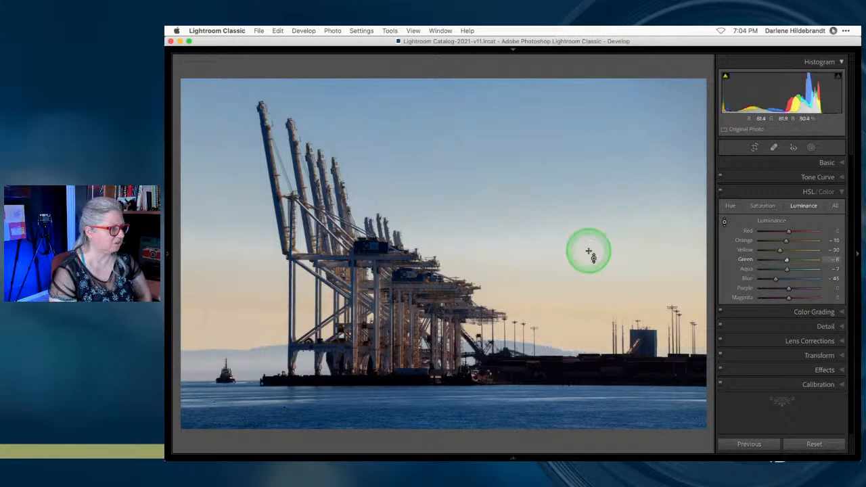
left_click_drag(787, 262, 781, 262)
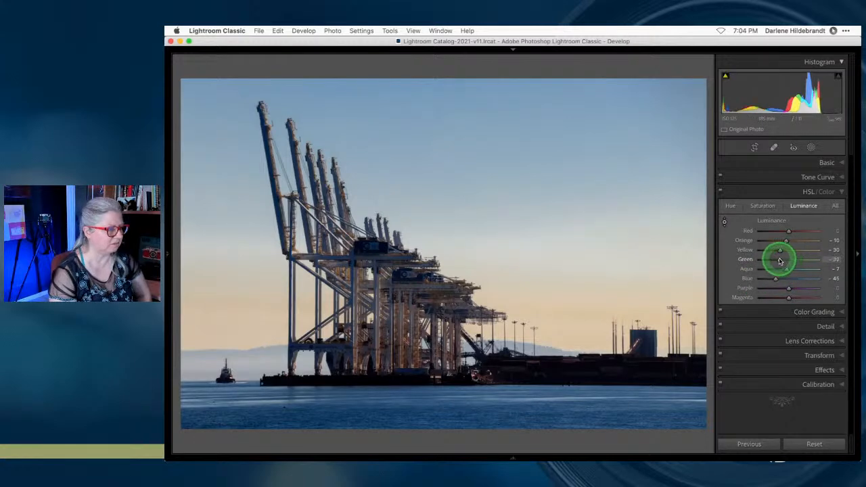
left_click(720, 193)
left_click(720, 193)
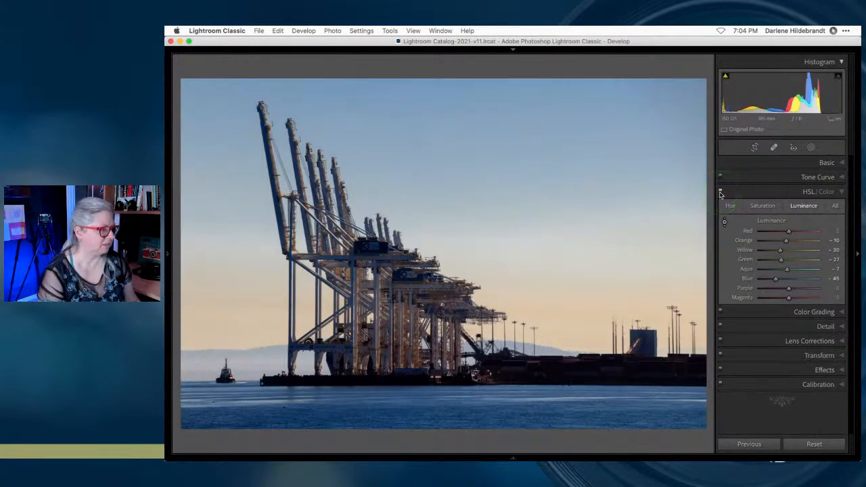
Try a Blue luminance of -54, inspect the sky up close for noise and banding, and set Blue to -33.
mouse_move(775, 278)
left_mouse_down()
mouse_move(784, 281)
mouse_move(770, 276)
left_mouse_up()
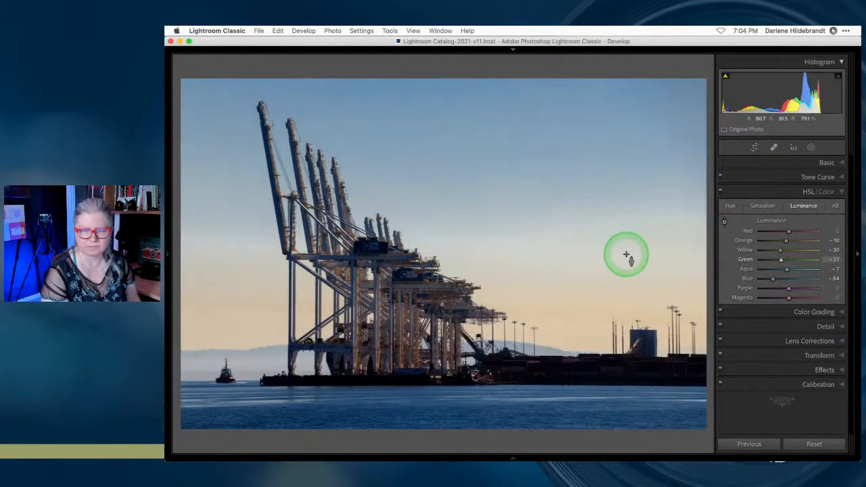
left_click(518, 159)
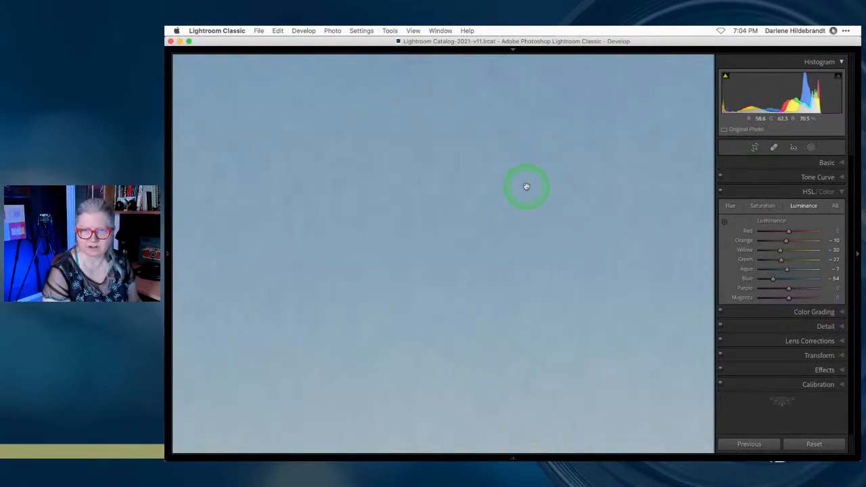
left_click(527, 186)
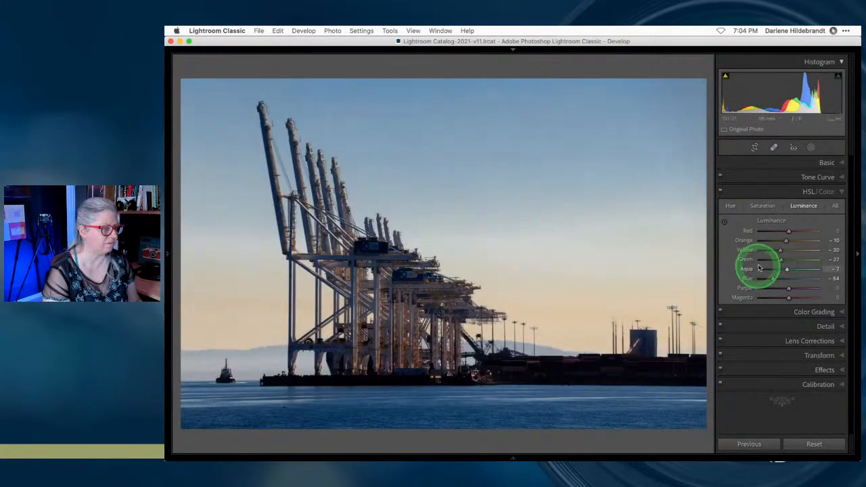
left_click_drag(774, 280, 782, 278)
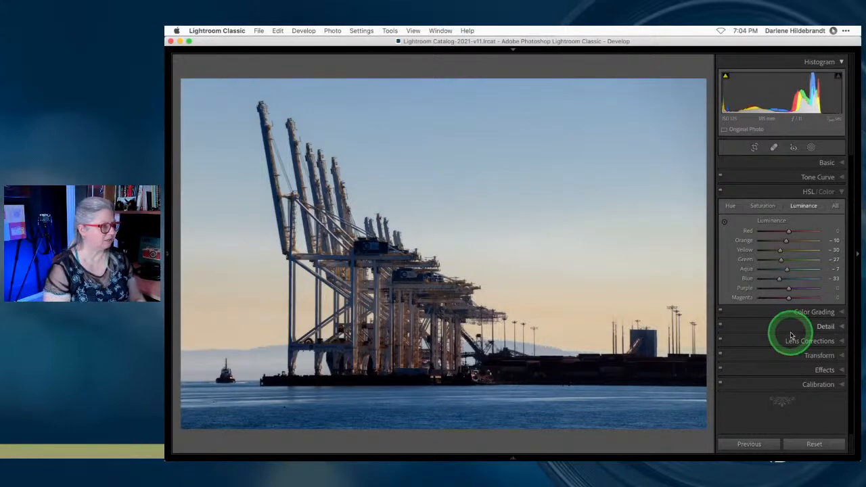
Compare the cranes photo before and after all edits.
key("backslash")
key("backslash")
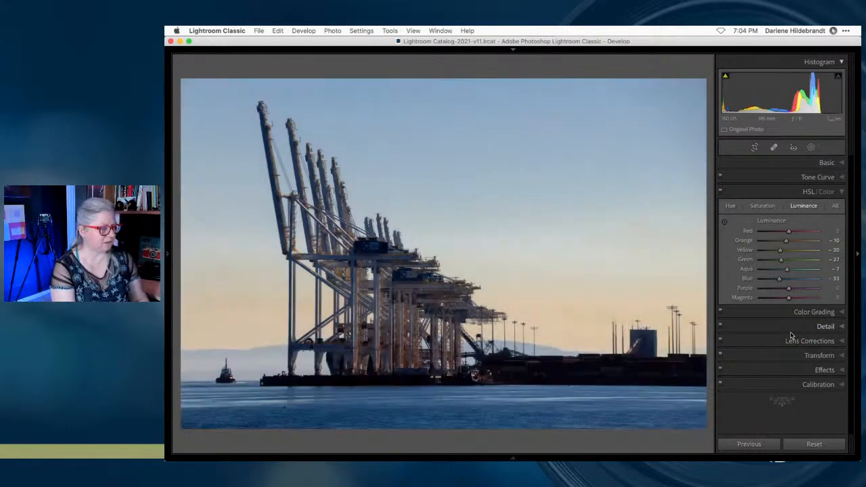
key("backslash")
key("backslash")
Check the cranes photo's EXIF metadata in the Library's single-image view and return to Develop.
key("e")
left_click(852, 252)
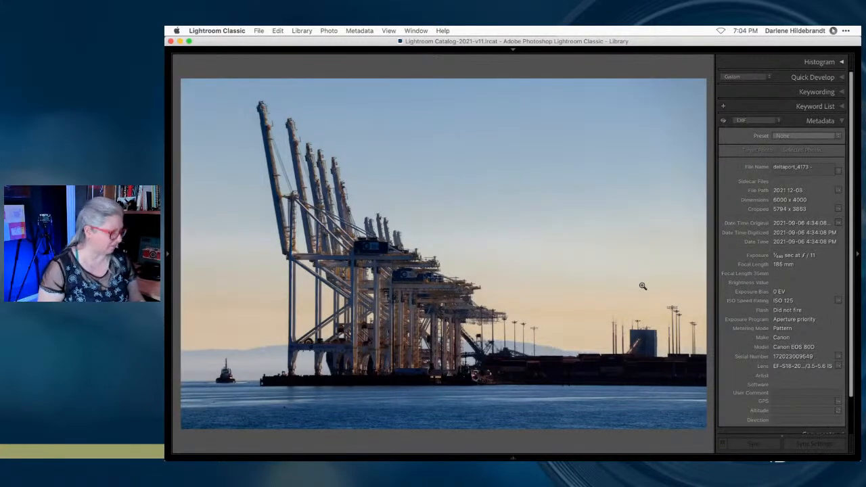
key("d")
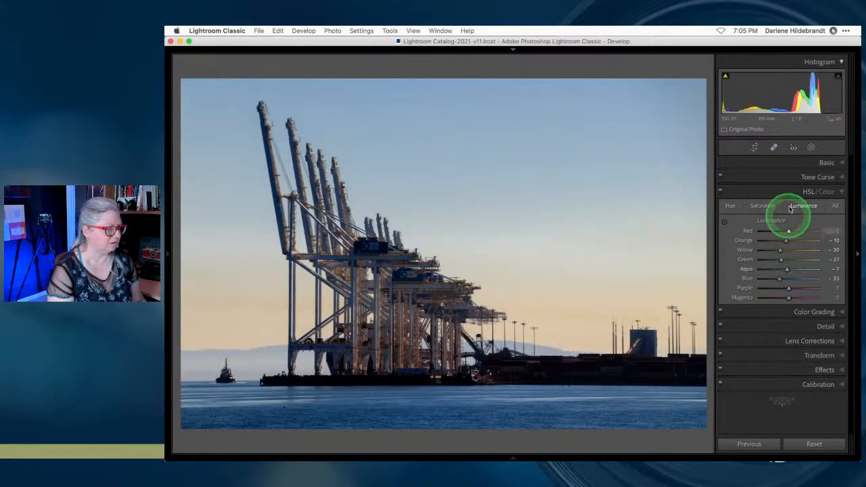
Mask the sky automatically, test the mask's edges around the cranes with Exposure at -4.00, and undo both the adjustment and the mask.
left_click(811, 148)
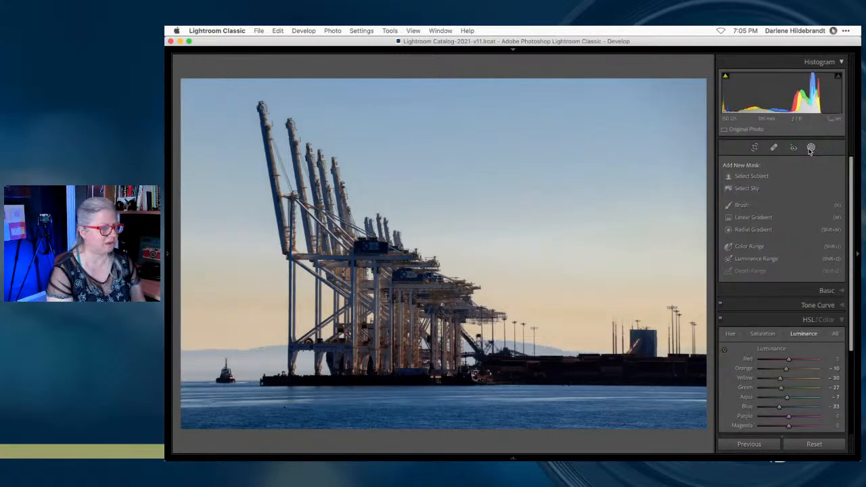
left_click(747, 189)
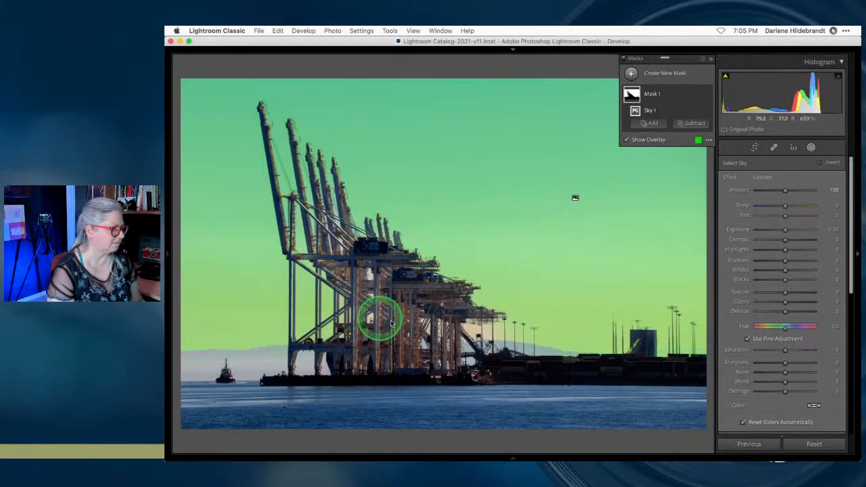
key("super+equal")
key("super+minus")
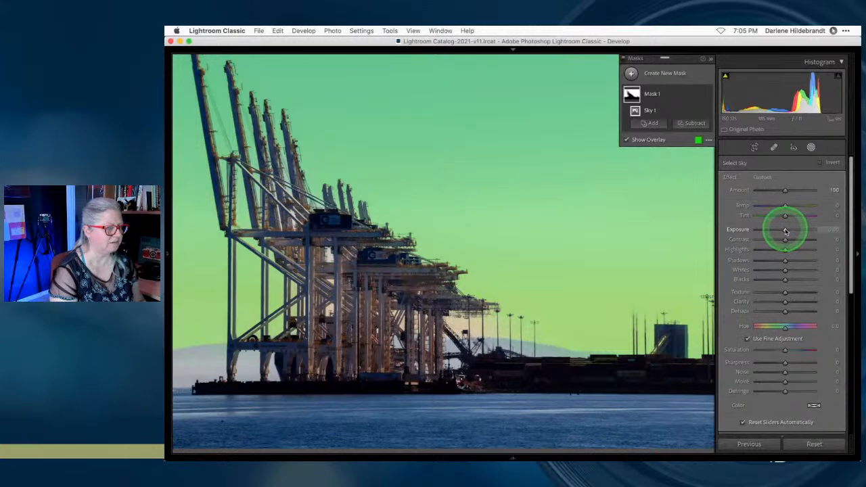
left_click_drag(785, 232, 732, 231)
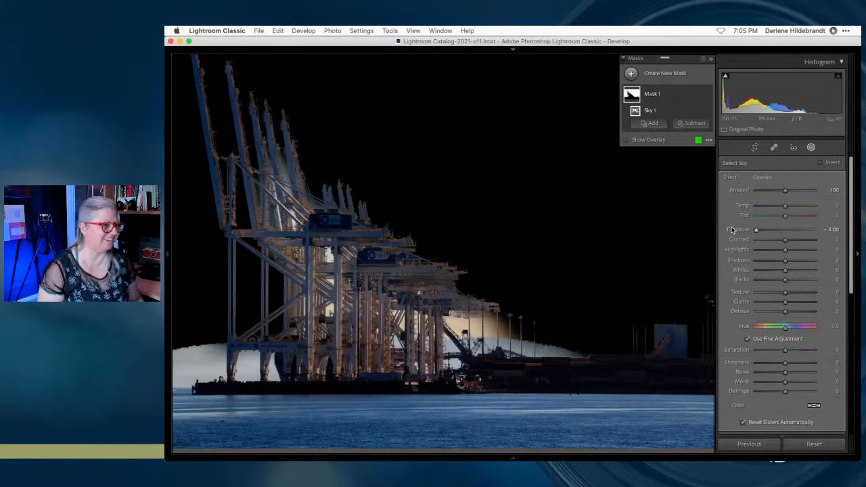
key("super+z")
key("super+z")
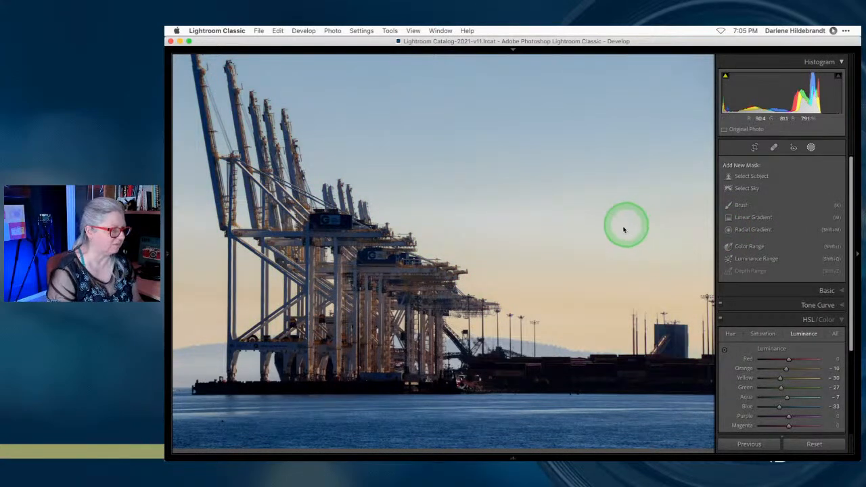
Create a luminance range mask sampled from the bright sky beside the cranes and widen its lower falloff to 10/70, keeping the upper end at 100/100.
left_click(606, 204)
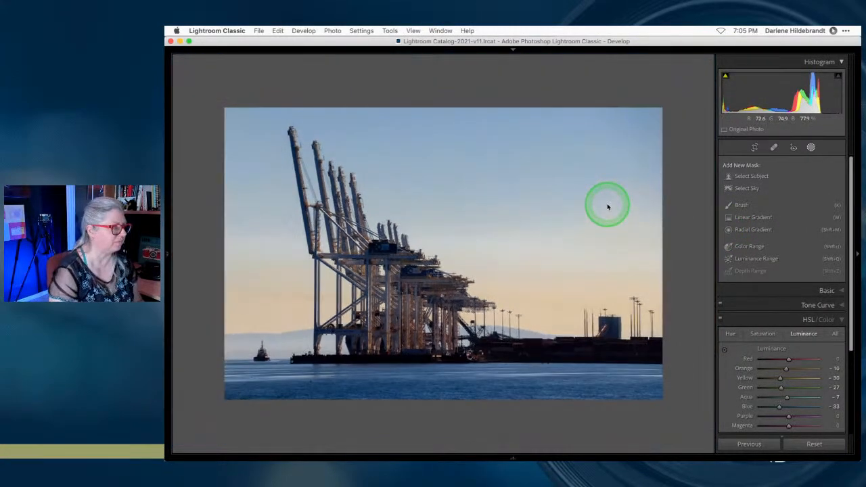
left_click(753, 259)
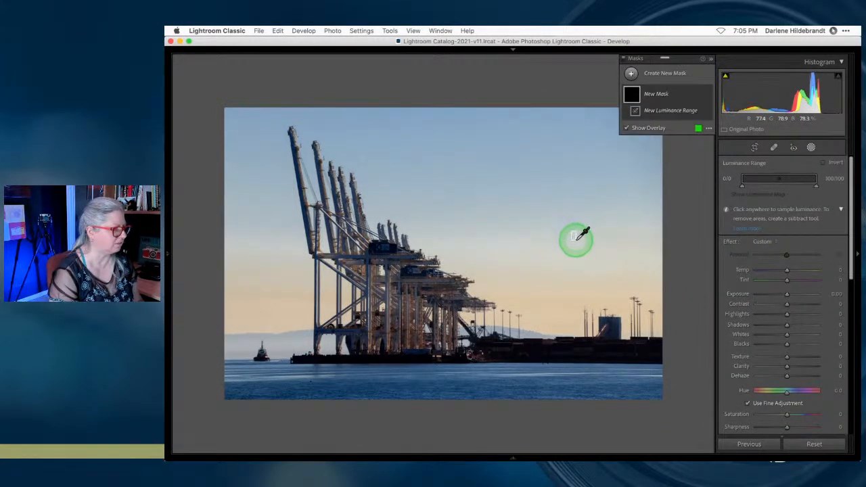
left_click(588, 245)
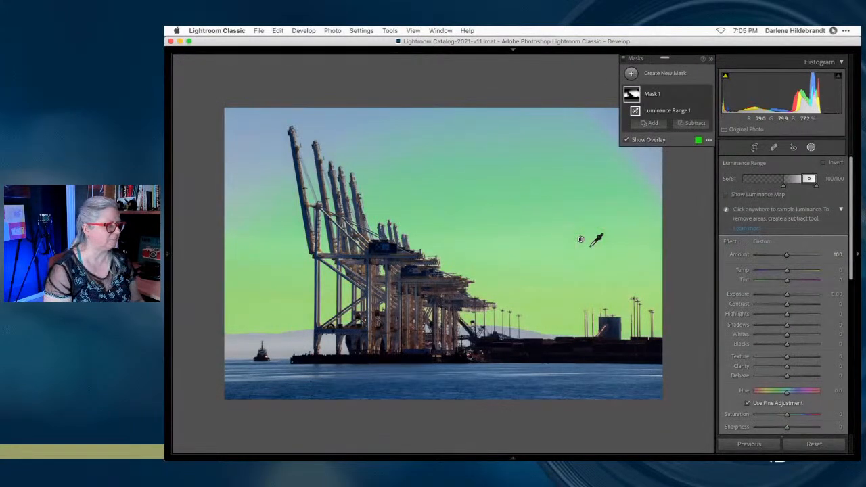
left_click_drag(784, 187, 759, 187)
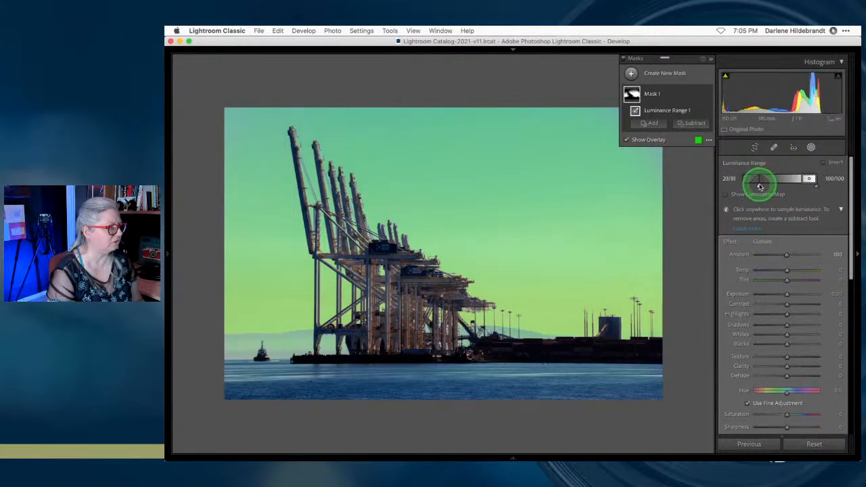
left_click_drag(804, 179, 795, 178)
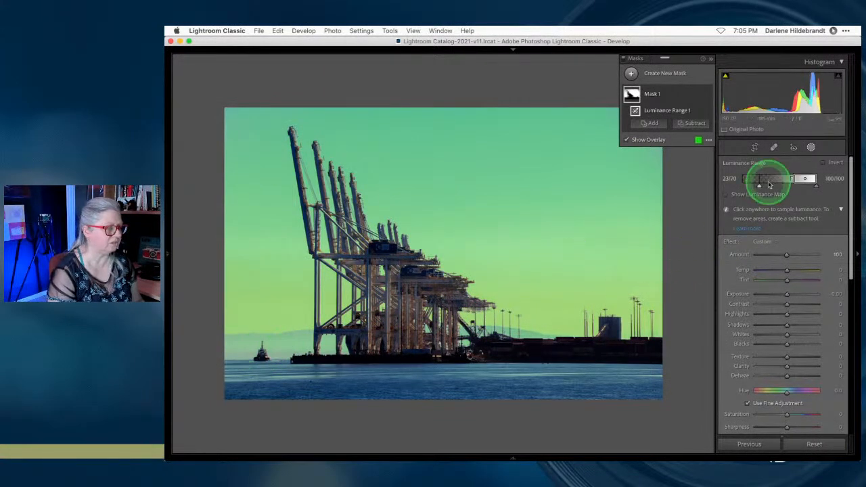
left_click_drag(756, 187, 784, 187)
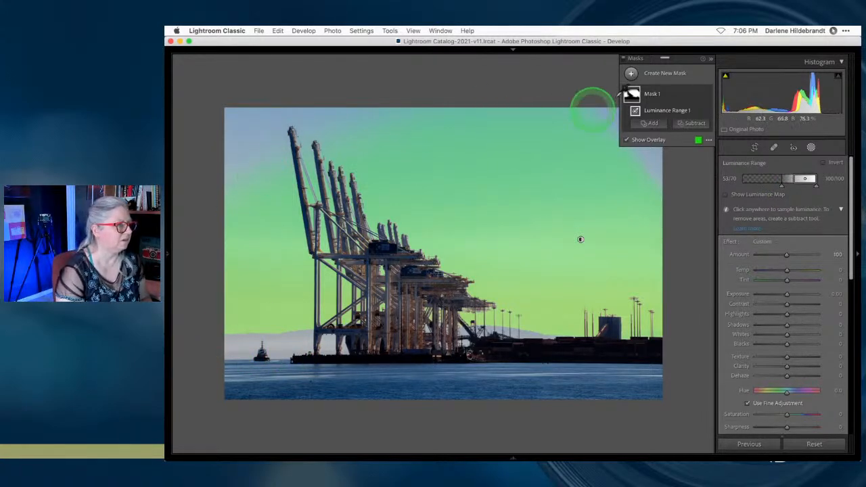
left_click_drag(781, 184, 749, 185)
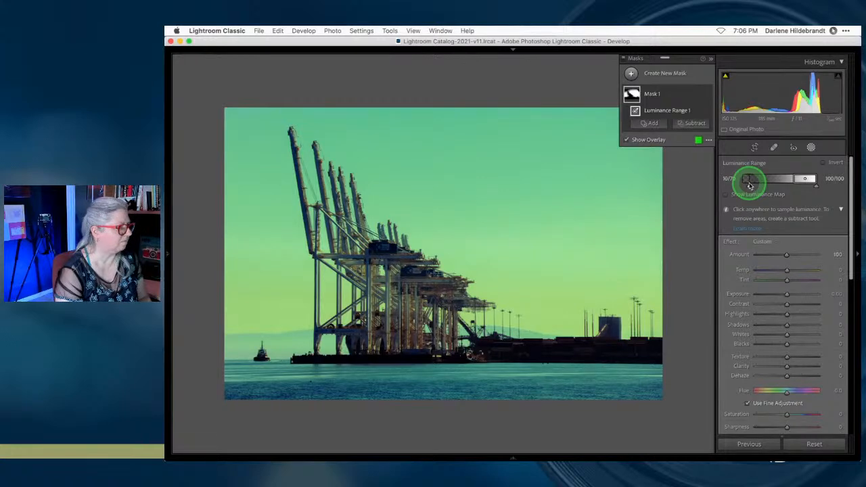
Darken the masked area with Exposure about -0.34 and Highlights about -46, and close masking.
left_click_drag(787, 294, 741, 315)
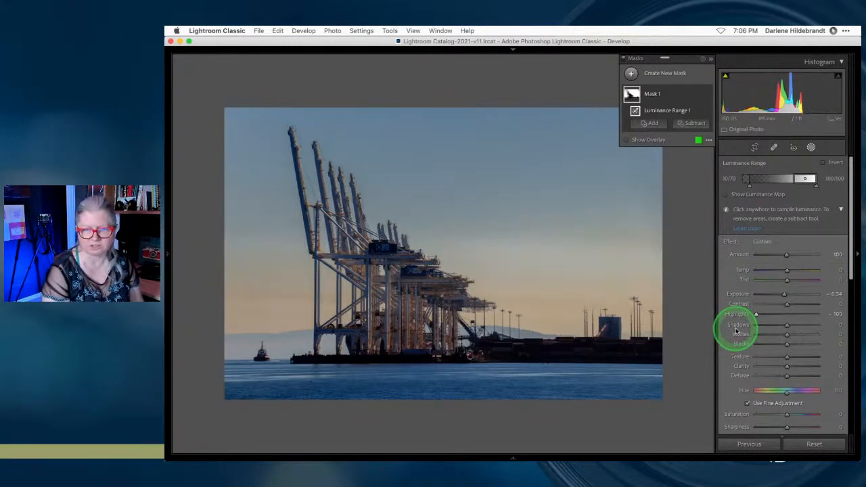
left_click_drag(755, 314, 773, 315)
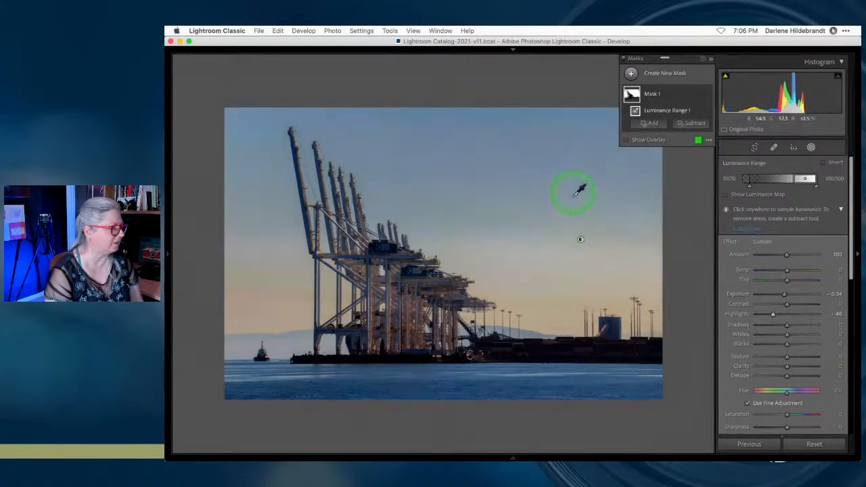
left_click_drag(782, 315, 776, 296)
left_click(812, 147)
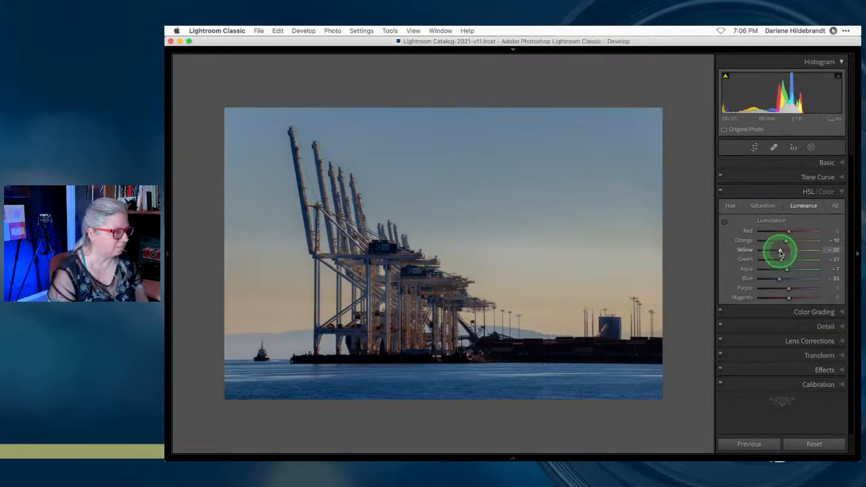
Set Orange luminance to -6 and push Yellow, Green and Blue to -100 and Aqua to about -69 to exaggerate the sky's colour transitions.
mouse_move(781, 252)
left_mouse_down()
mouse_move(791, 241)
mouse_move(779, 241)
mouse_move(788, 242)
left_mouse_up()
left_click_drag(779, 278, 754, 280)
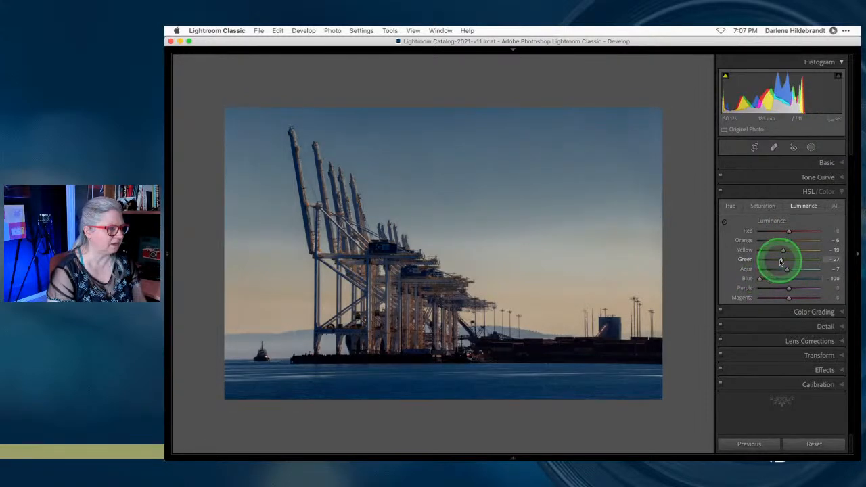
left_click_drag(780, 248, 751, 243)
left_click(724, 221)
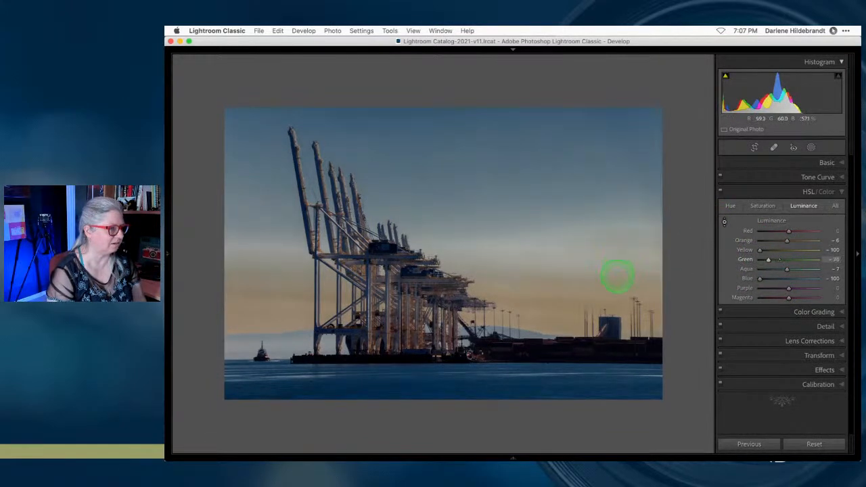
mouse_move(620, 260)
left_mouse_down()
mouse_move(611, 304)
mouse_move(618, 248)
left_mouse_up()
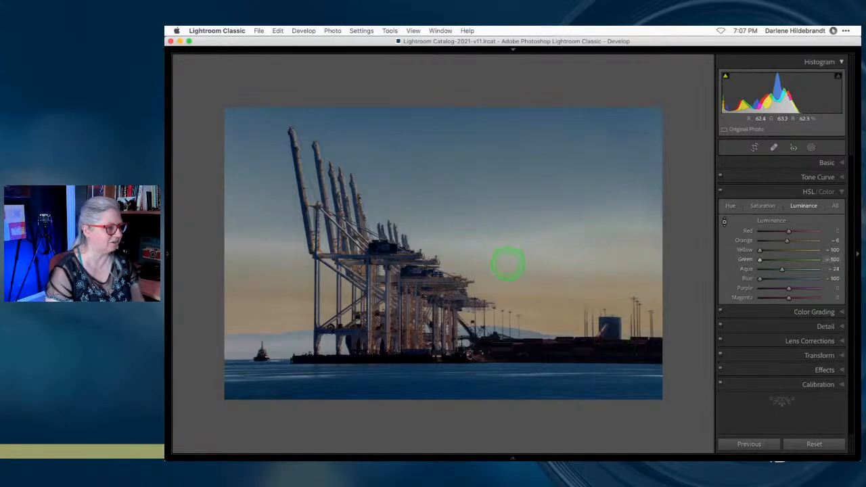
left_click_drag(510, 291, 511, 262)
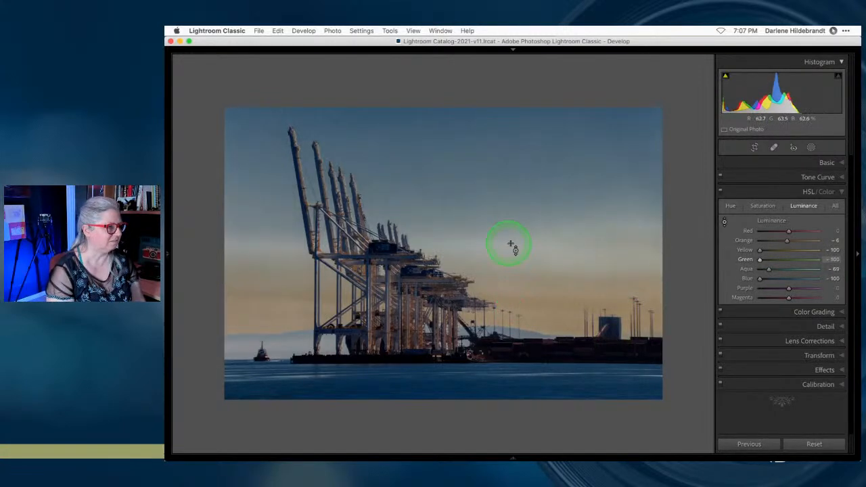
Reset the sky's luminance balance to Blue -16, Aqua -16, Green +100 and Yellow +13, and inspect the colour transition beside the cranes up close.
left_click_drag(759, 279, 785, 270)
left_click_drag(759, 259, 786, 262)
left_click_drag(759, 250, 831, 251)
key("super+equal")
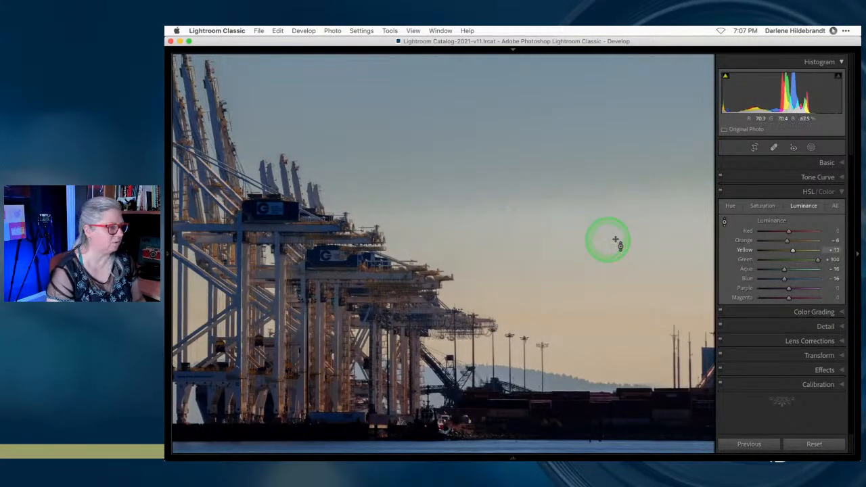
Set luminance to Orange -12, Yellow -14 and Green -6, inspect the sky up close, and compare with the unedited photo.
left_click(513, 215)
mouse_move(793, 259)
left_mouse_down()
mouse_move(816, 260)
mouse_move(786, 260)
left_mouse_up()
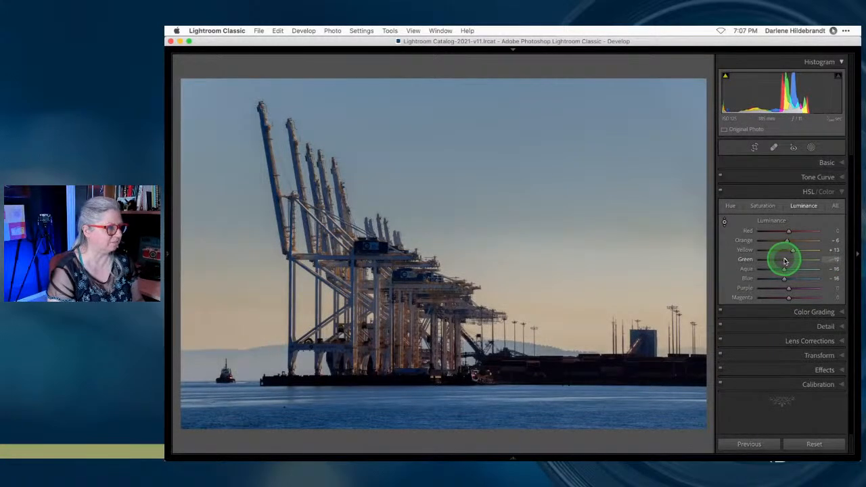
mouse_move(781, 241)
left_mouse_down()
mouse_move(796, 241)
mouse_move(768, 241)
mouse_move(789, 241)
mouse_move(786, 251)
left_mouse_up()
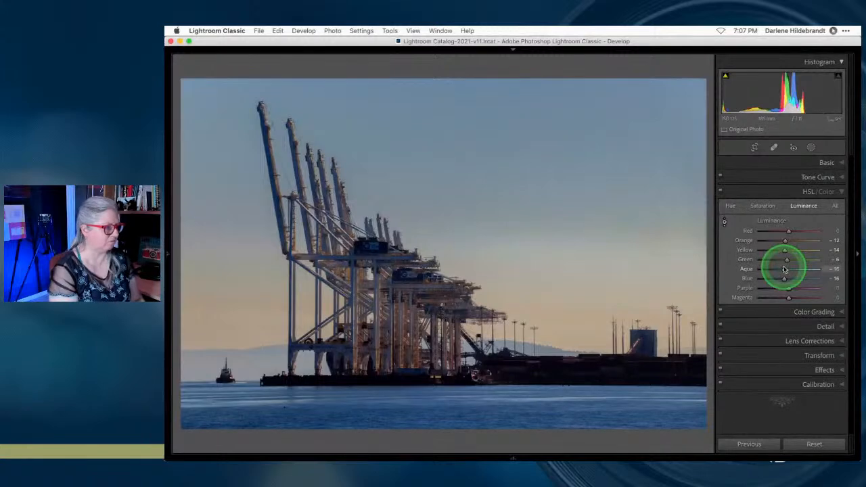
key("backslash")
key("backslash")
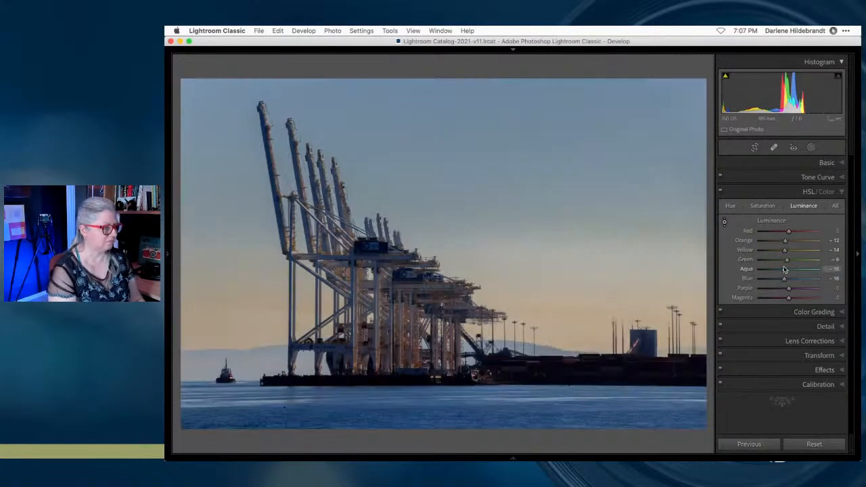
left_click(689, 227)
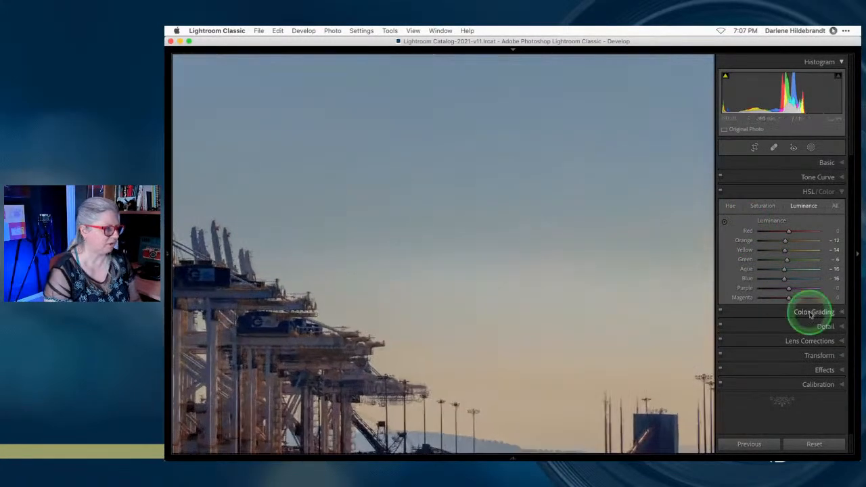
left_click(478, 255)
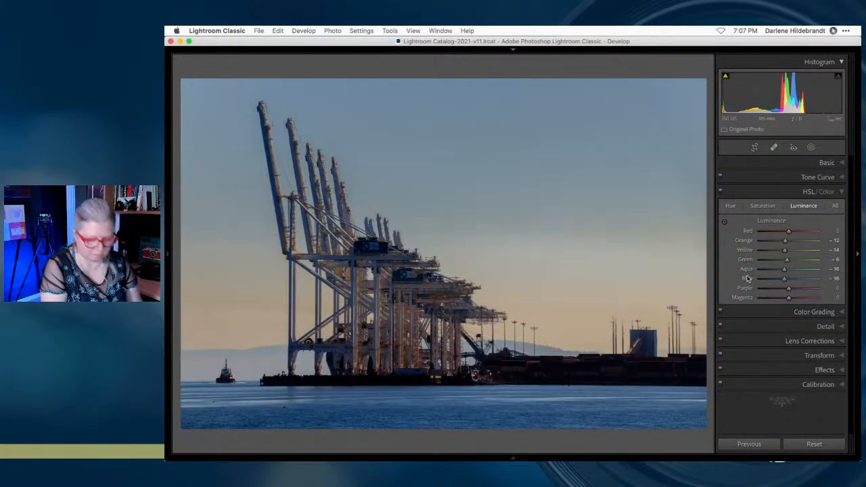
key("backslash")
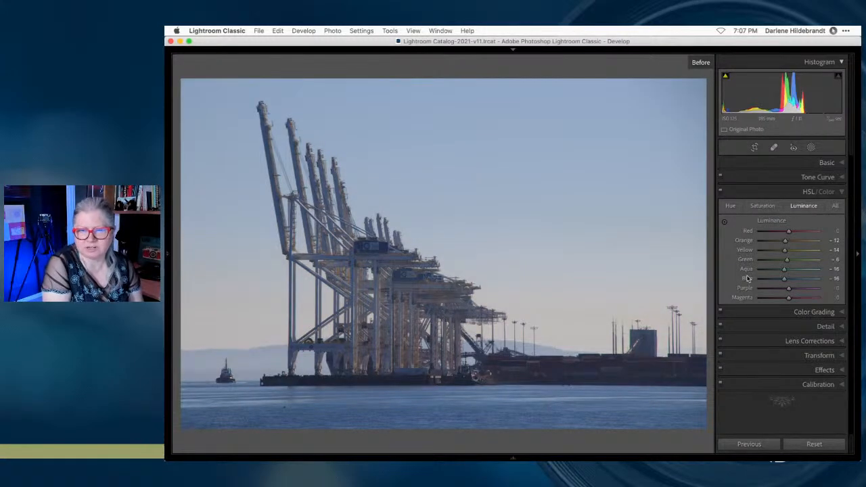
key("backslash")
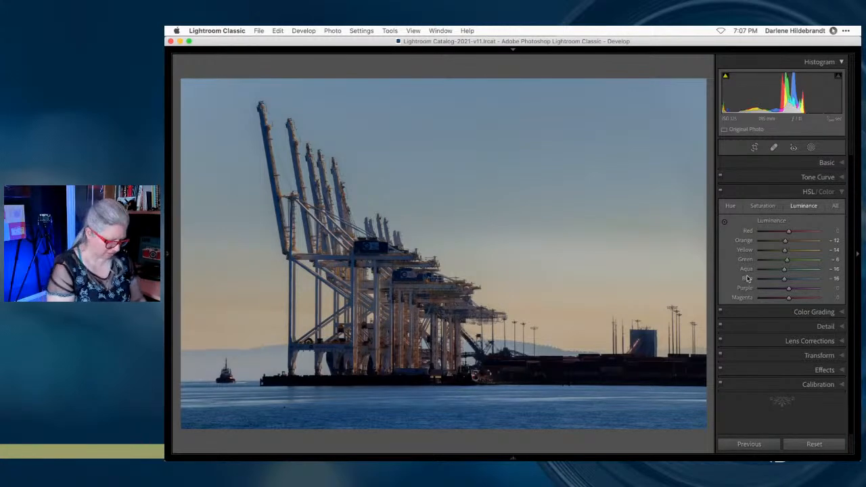
Test the photo's Clarity at +100, and settle on a Clarity of +4.
left_click(828, 163)
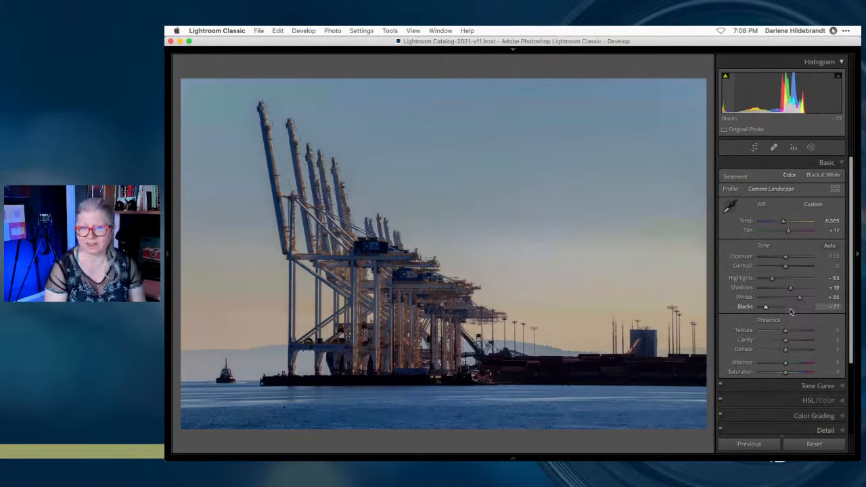
left_click_drag(785, 339, 847, 344)
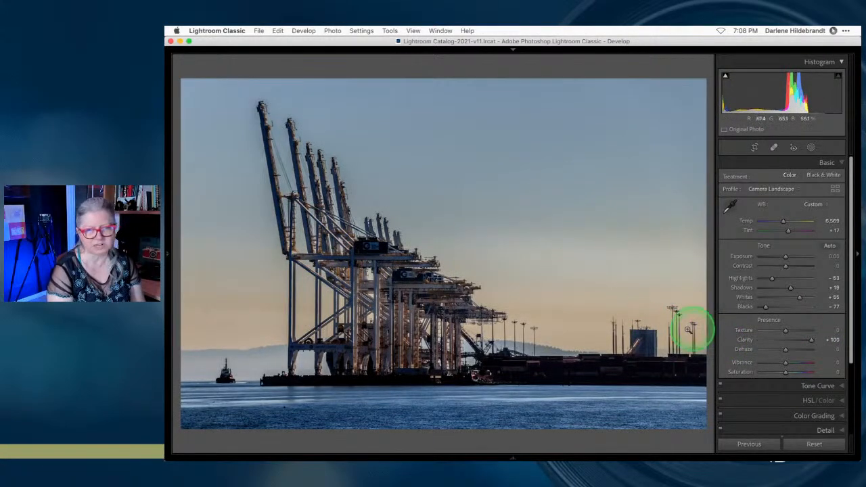
left_click_drag(810, 341, 779, 341)
Exaggerate the sharpening with Amount 150 and Radius 3.0, and inspect the light poles and blue building up close.
scroll(784, 341, "down", 1)
scroll(783, 340, "down", 1)
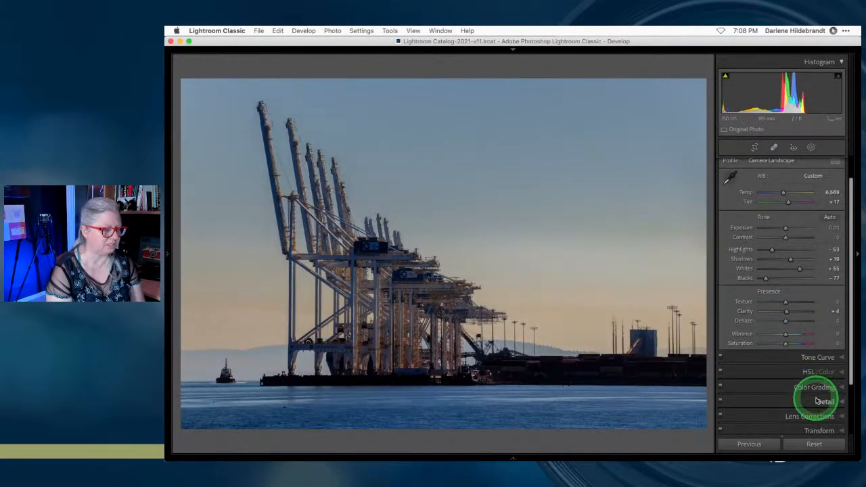
left_click(816, 401)
left_click_drag(775, 326, 822, 336)
scroll(805, 341, "down", 1)
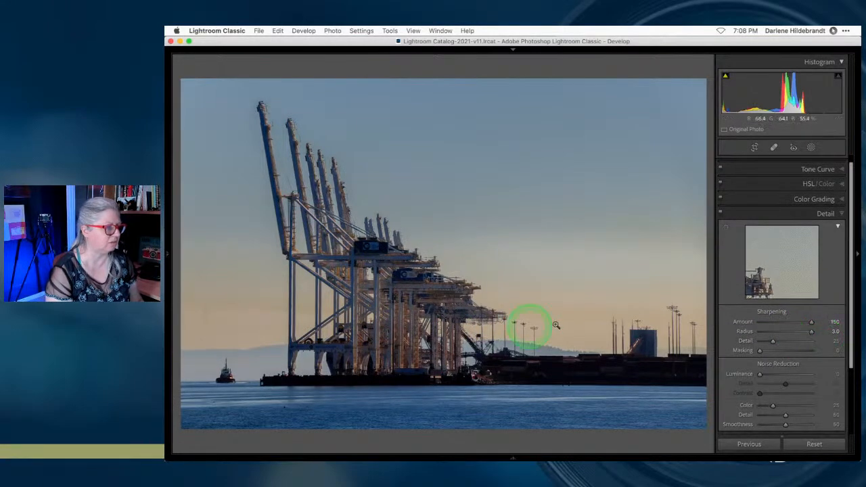
left_click(657, 317)
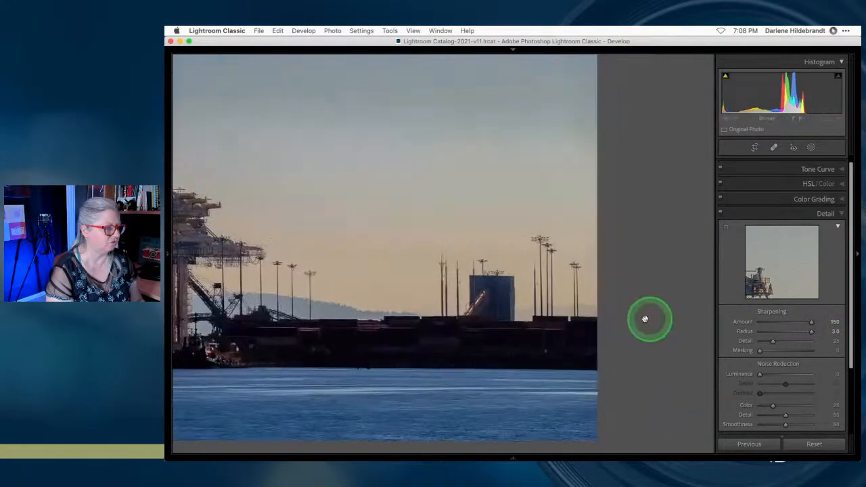
left_click(533, 276)
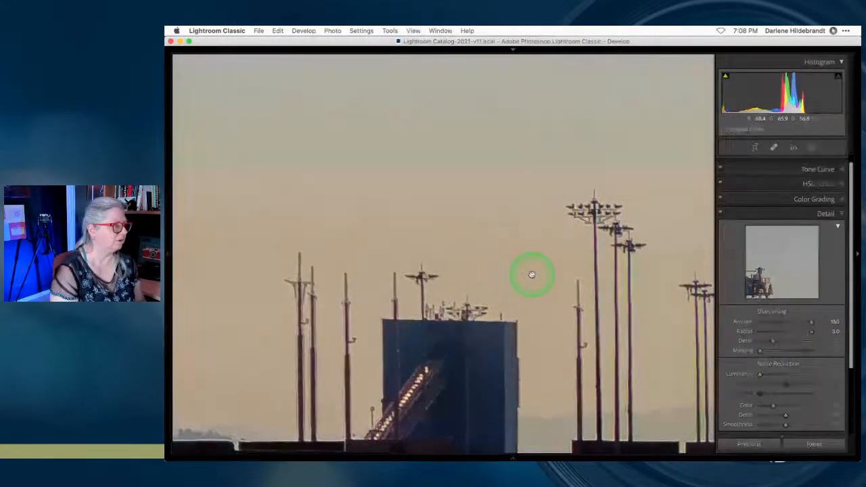
left_click_drag(492, 337, 454, 295)
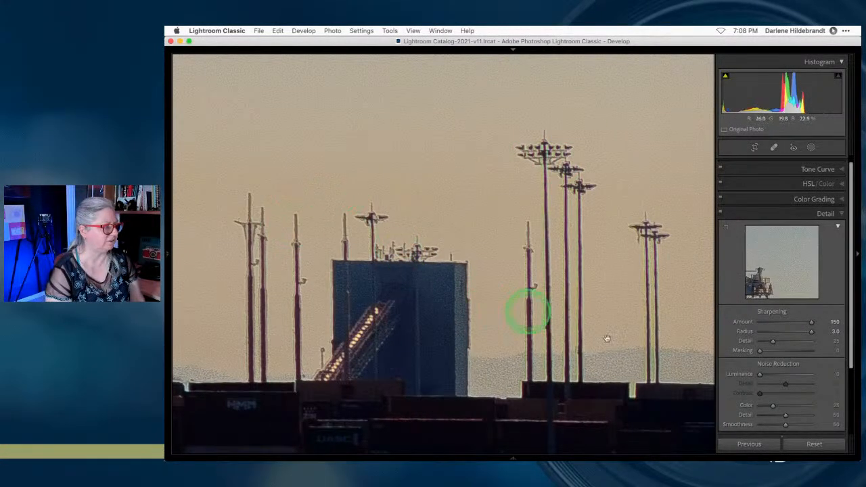
Refine the sharpening to Masking 88, Radius 1.5 and Amount 56, and return to the full photo.
left_click_drag(759, 352, 802, 353)
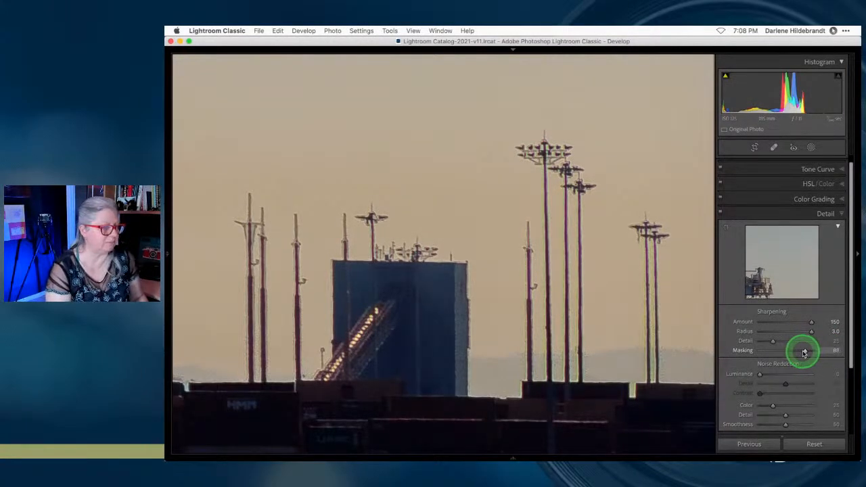
left_click_drag(811, 332, 776, 333)
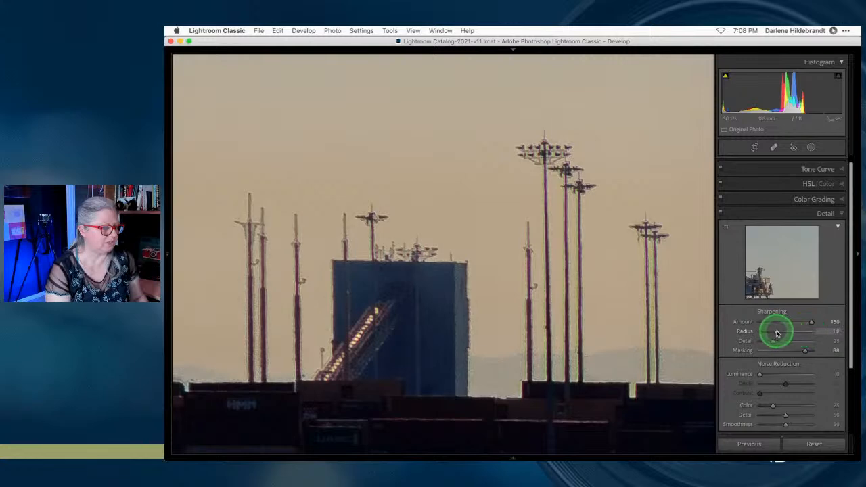
left_click(811, 323)
mouse_move(777, 324)
left_mouse_down()
mouse_move(790, 322)
mouse_move(780, 324)
left_mouse_up()
left_click(565, 300)
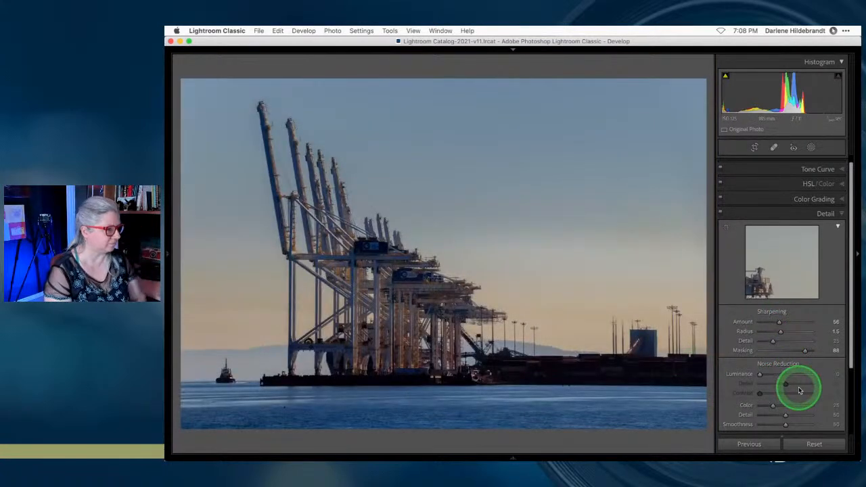
Try Dehaze at +71 on the cranes photo and reset it to 0.
scroll(774, 294, "up", 1)
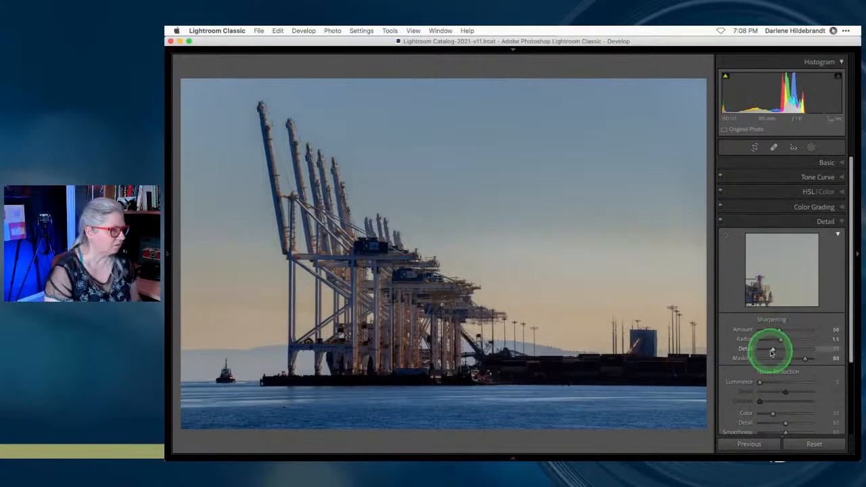
left_click(823, 164)
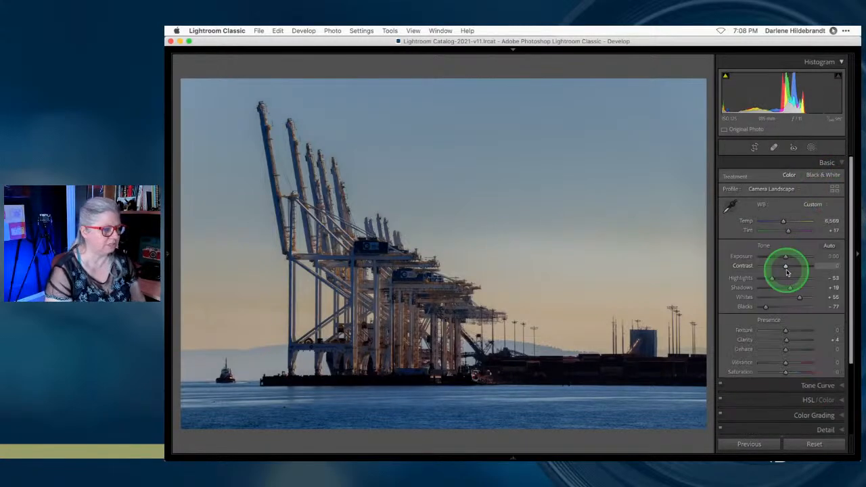
scroll(787, 272, "down", 1)
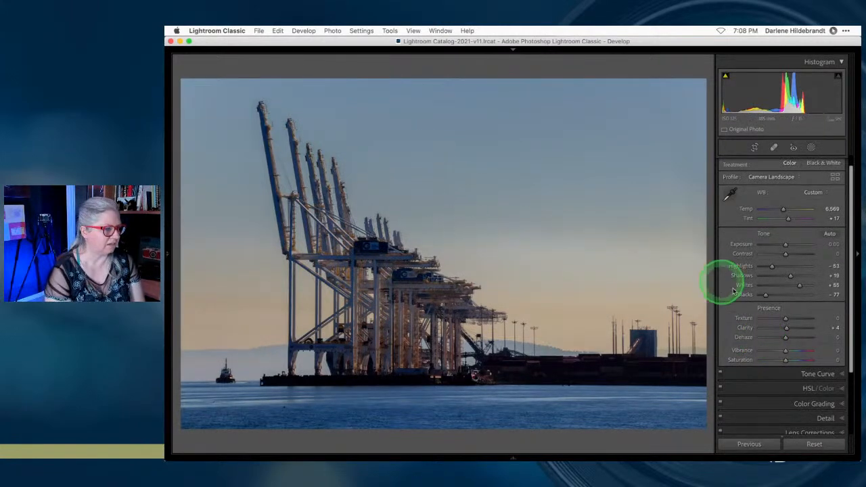
left_click_drag(785, 338, 803, 337)
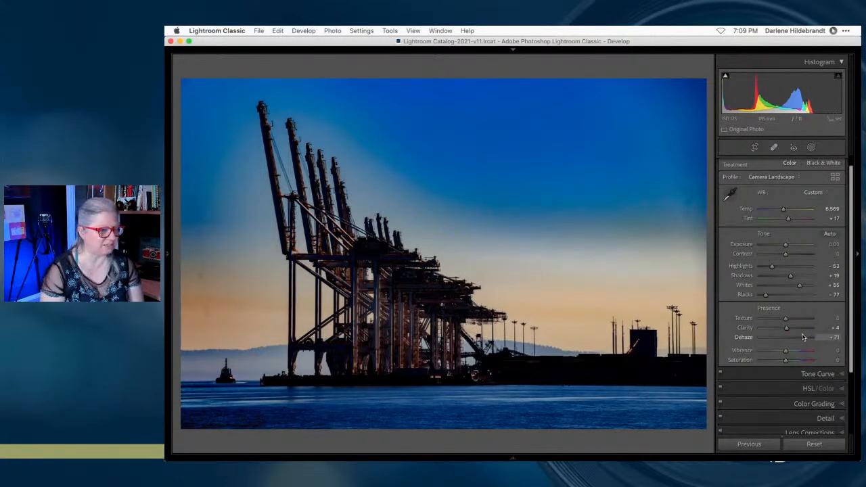
double_click(803, 338)
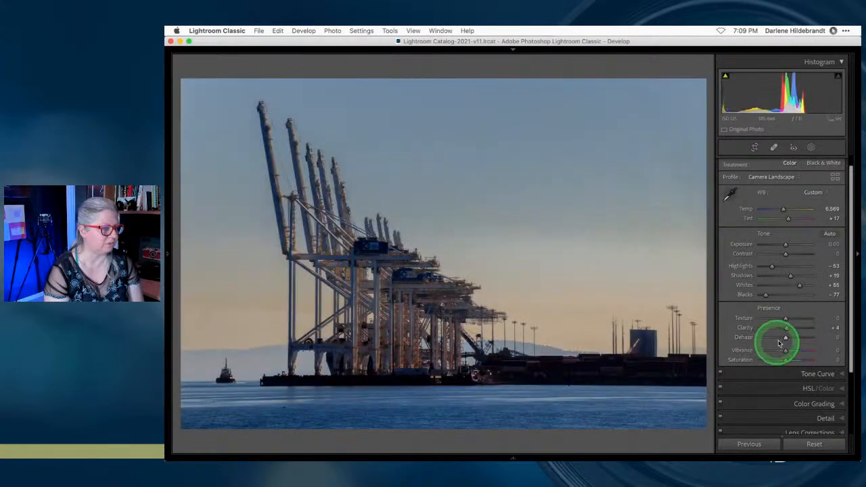
Reset Blacks and rebalance the tone with Blacks -61, Shadows +21 and Exposure -0.40, leaving Dehaze at 0.
double_click(767, 298)
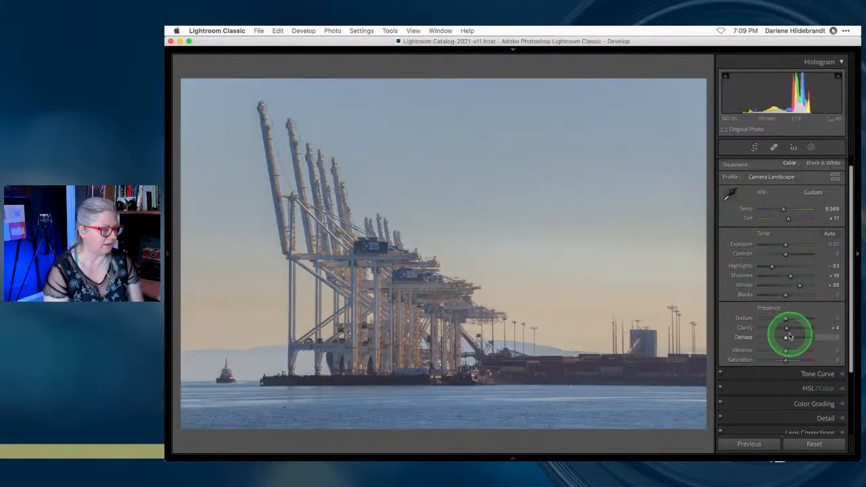
left_click_drag(785, 339, 776, 289)
left_click_drag(786, 244, 783, 247)
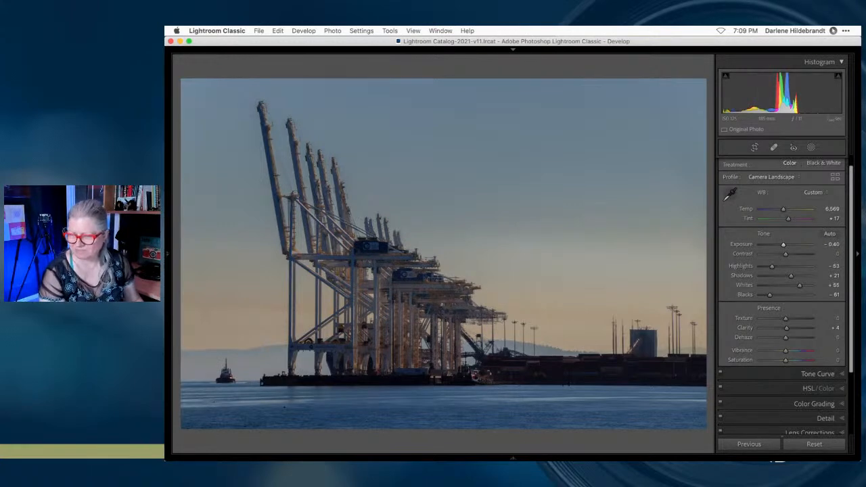
Return to the Library grid and give the harbour cranes photo a red colour label.
key("super+Tab")
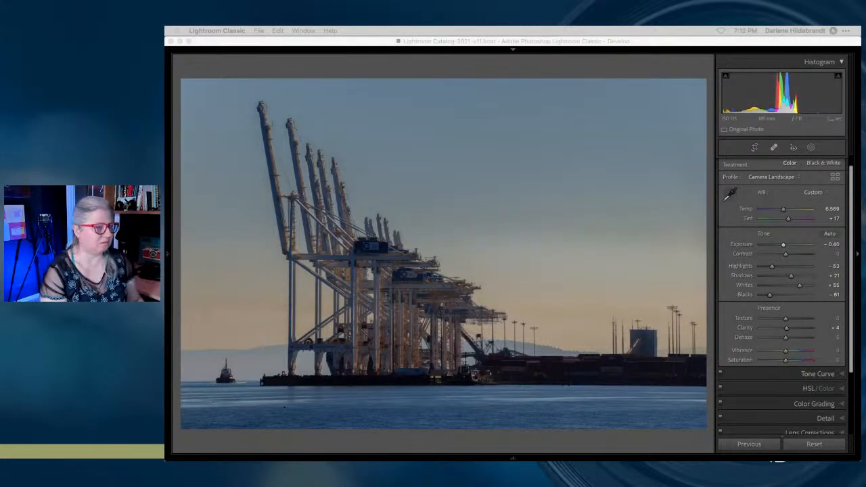
left_click(665, 68)
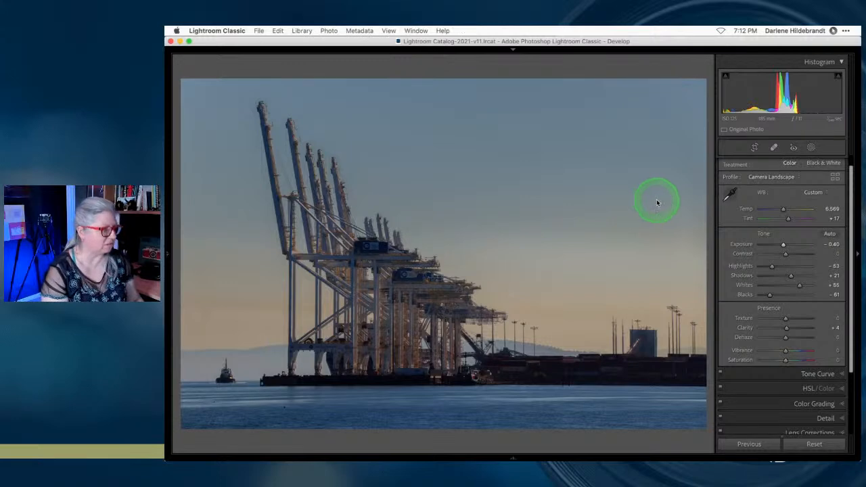
key("g")
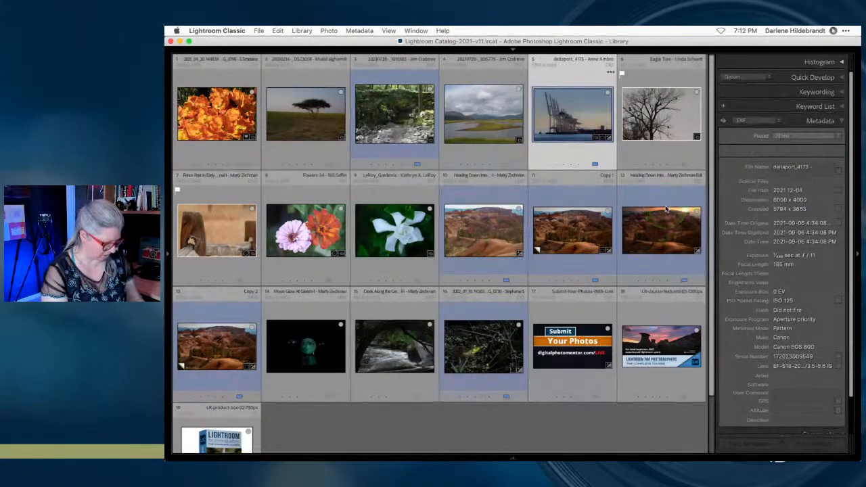
key("6")
Select all four versions of the canyon landscape photo and give them a red colour label.
left_click(493, 227)
left_click(561, 233, "super")
left_click(661, 233, "super")
left_click(216, 325, "super")
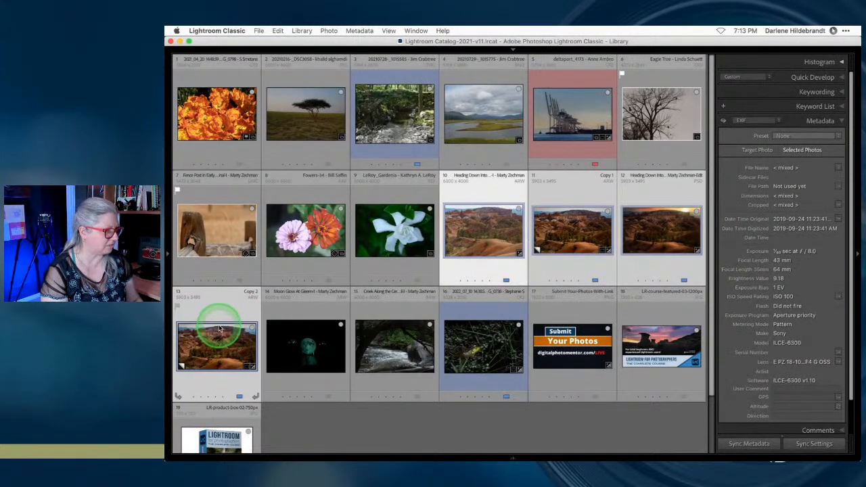
key("6")
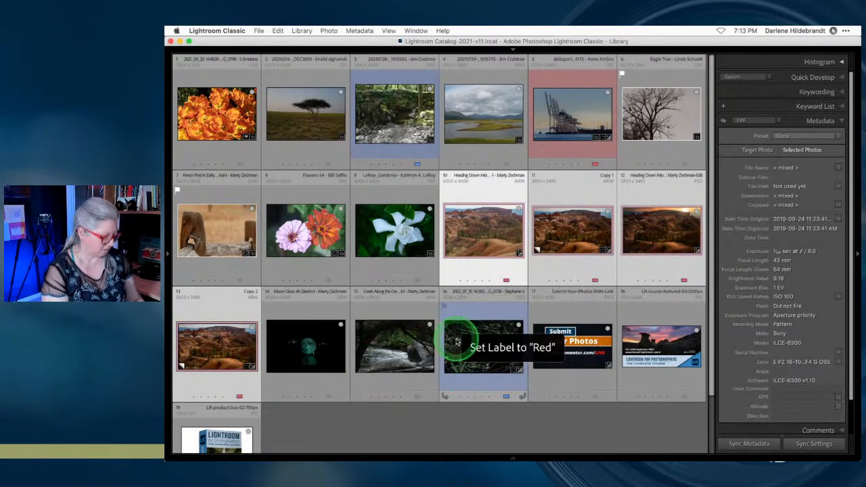
Give the dark branches photo a red colour label and open the Submit Your Photos image.
left_click(483, 348)
key("6")
mouse_move(444, 430)
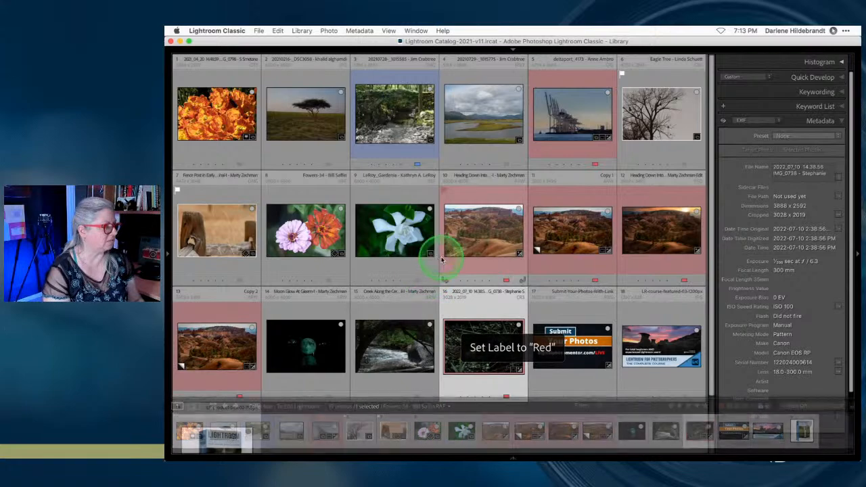
double_click(540, 342)
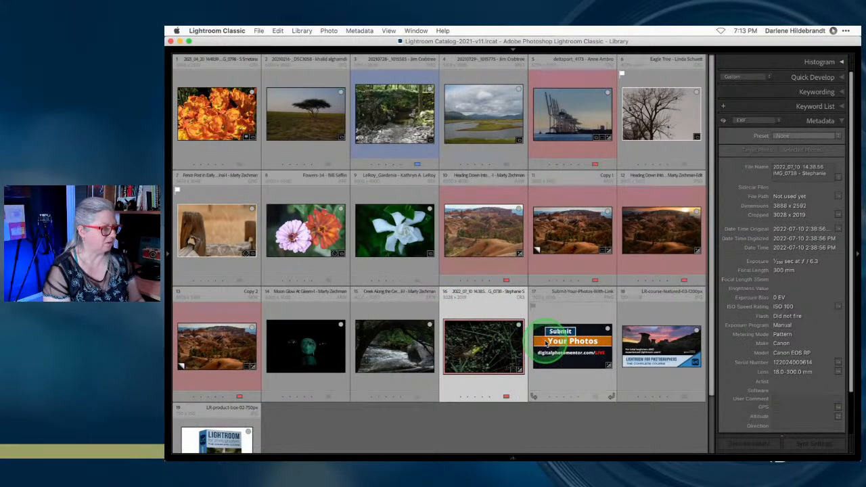